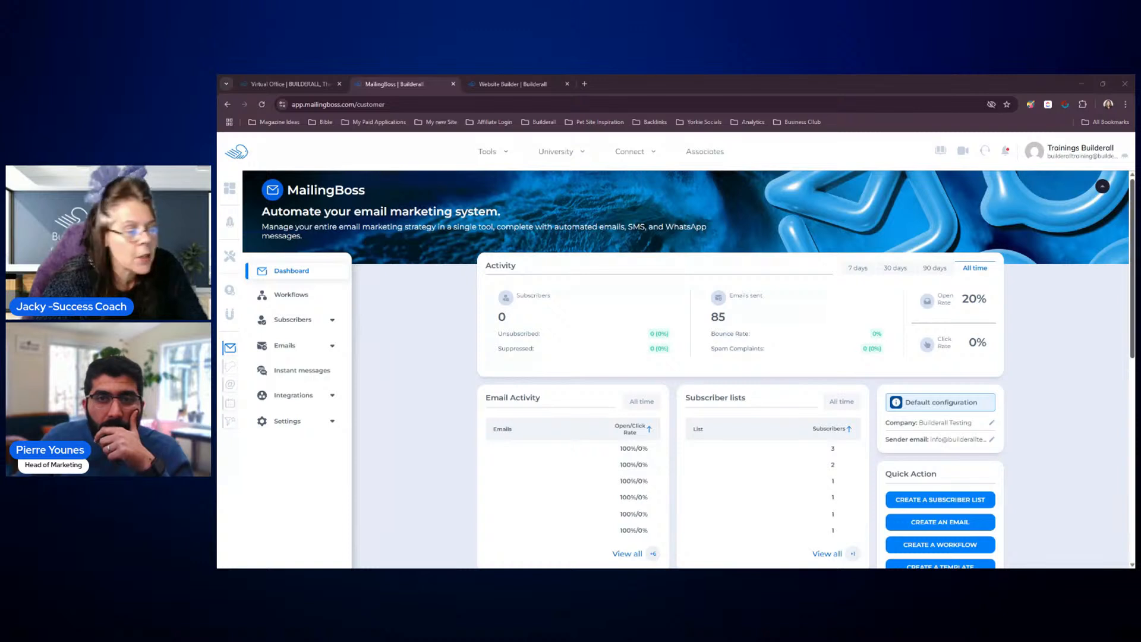
# Create a subscriber list named Real Estate Company with Single as the subscribers' entry form, and save it
pyautogui.scroll(-1, 1074, 391)
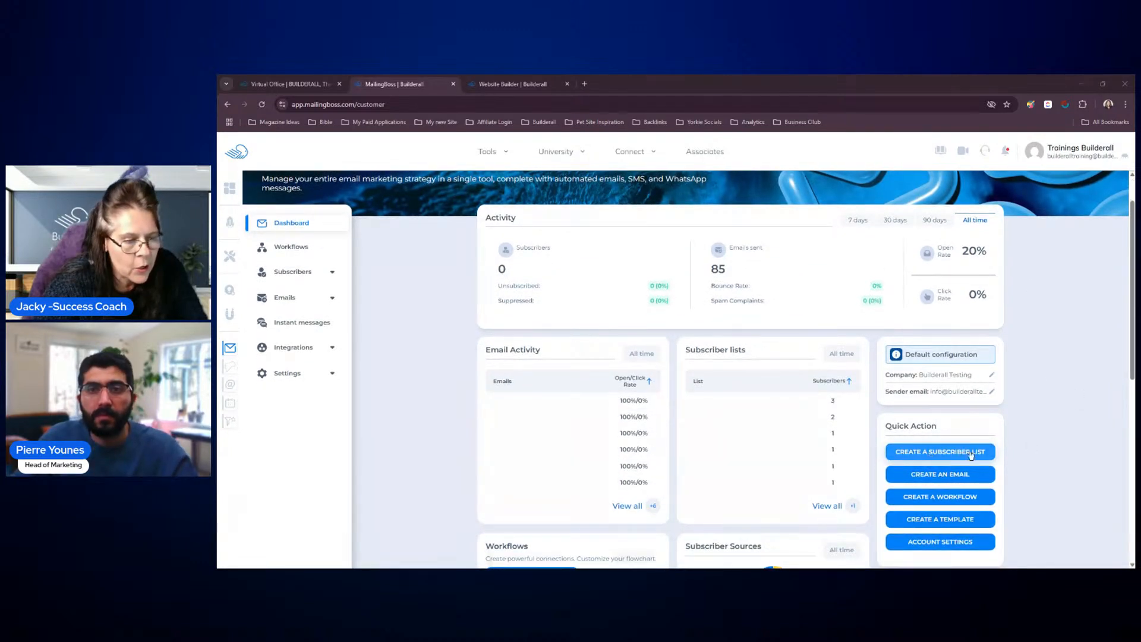
pyautogui.click(331, 273)
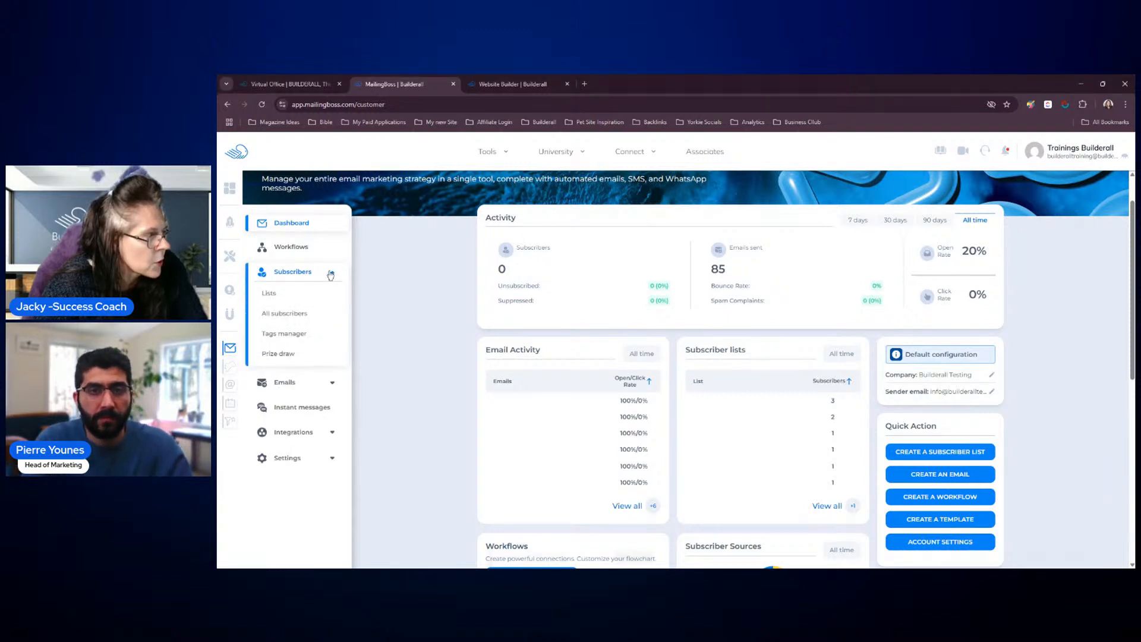
pyautogui.click(946, 456)
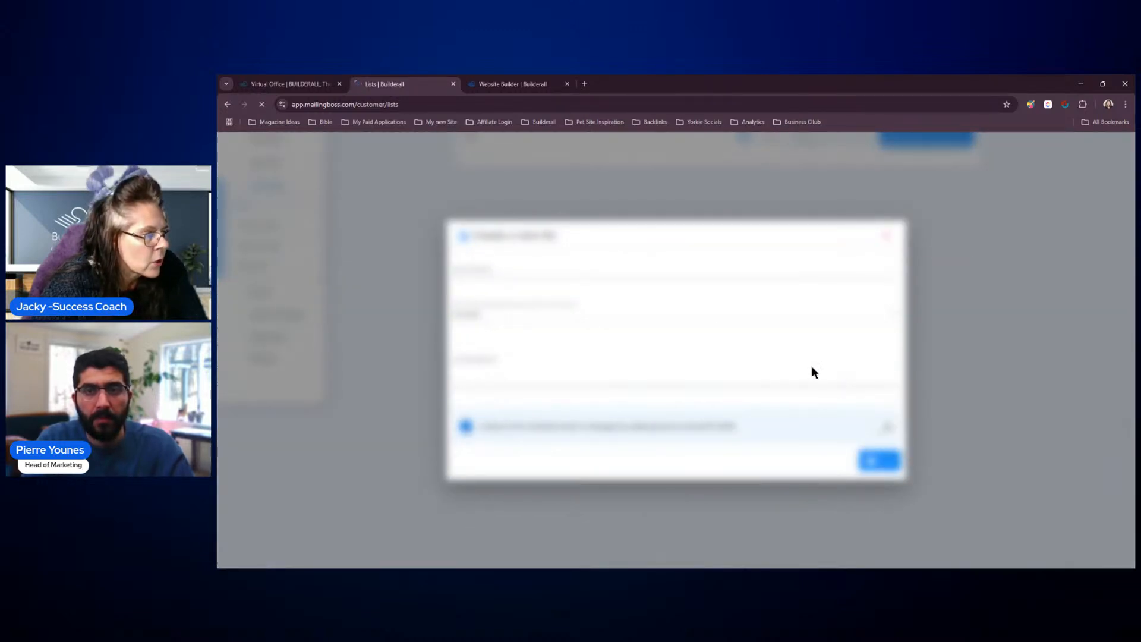
pyautogui.click(535, 271)
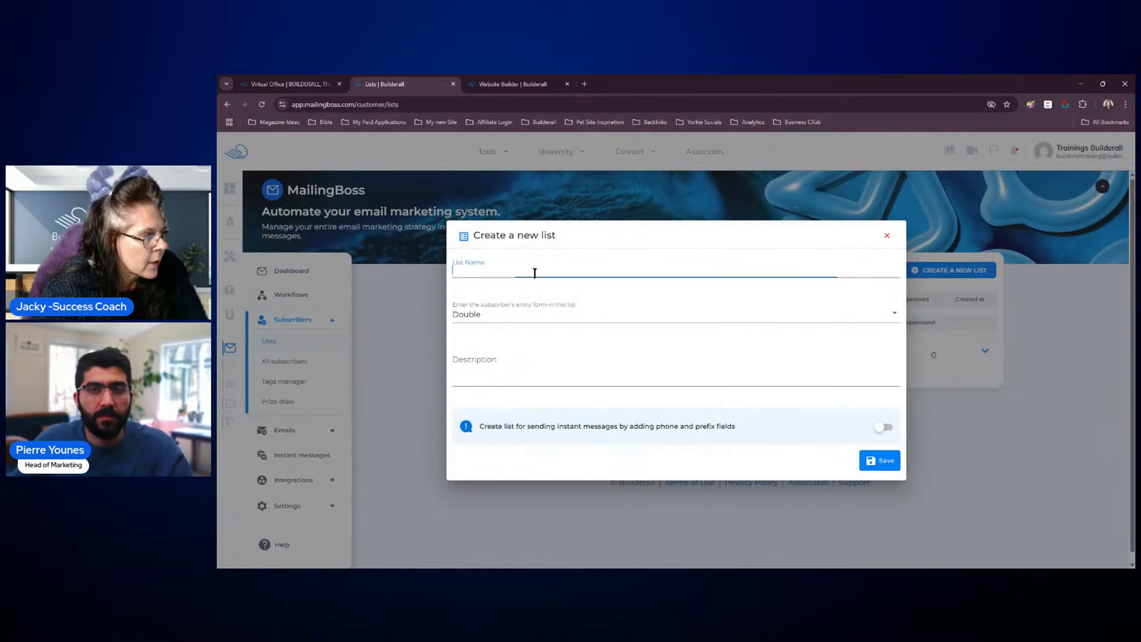
pyautogui.write('Real Estate')
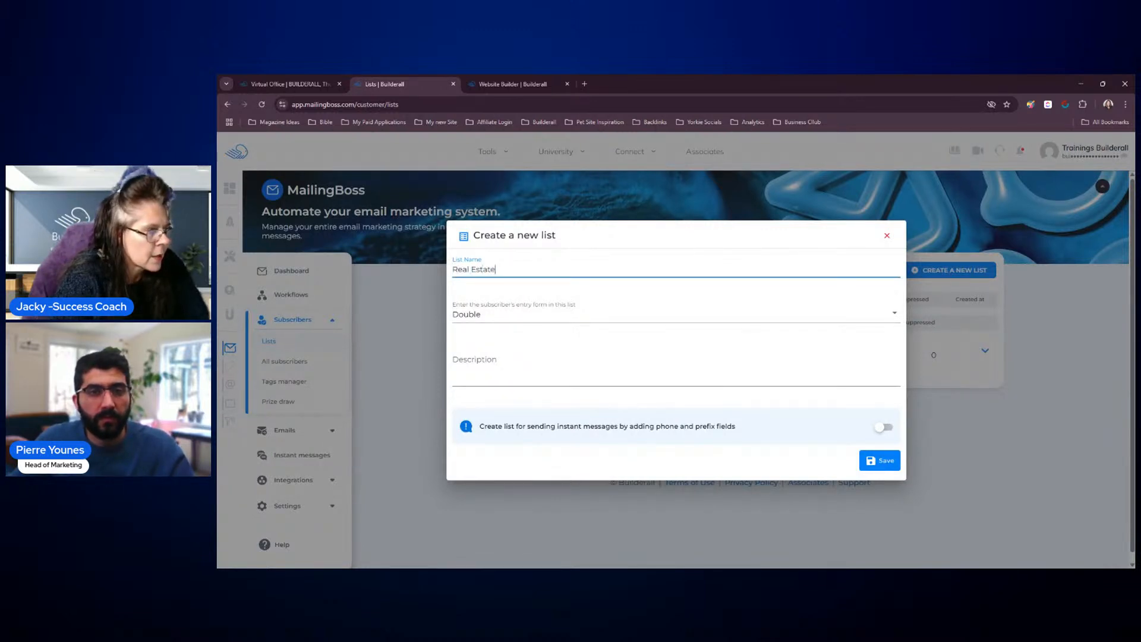
pyautogui.write(' Company')
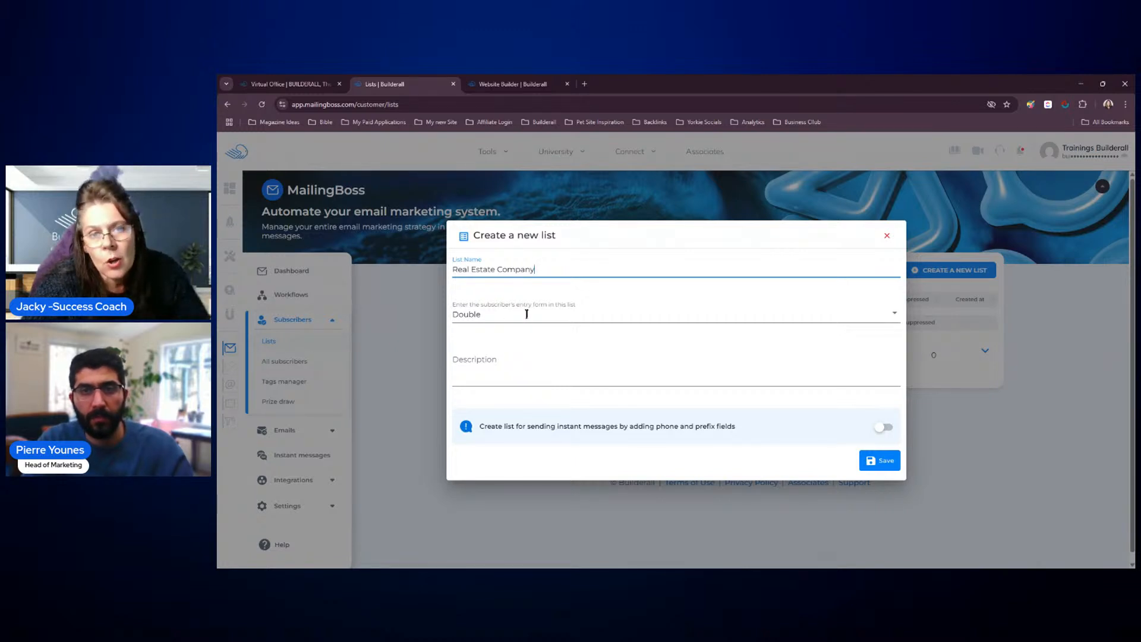
pyautogui.click(545, 315)
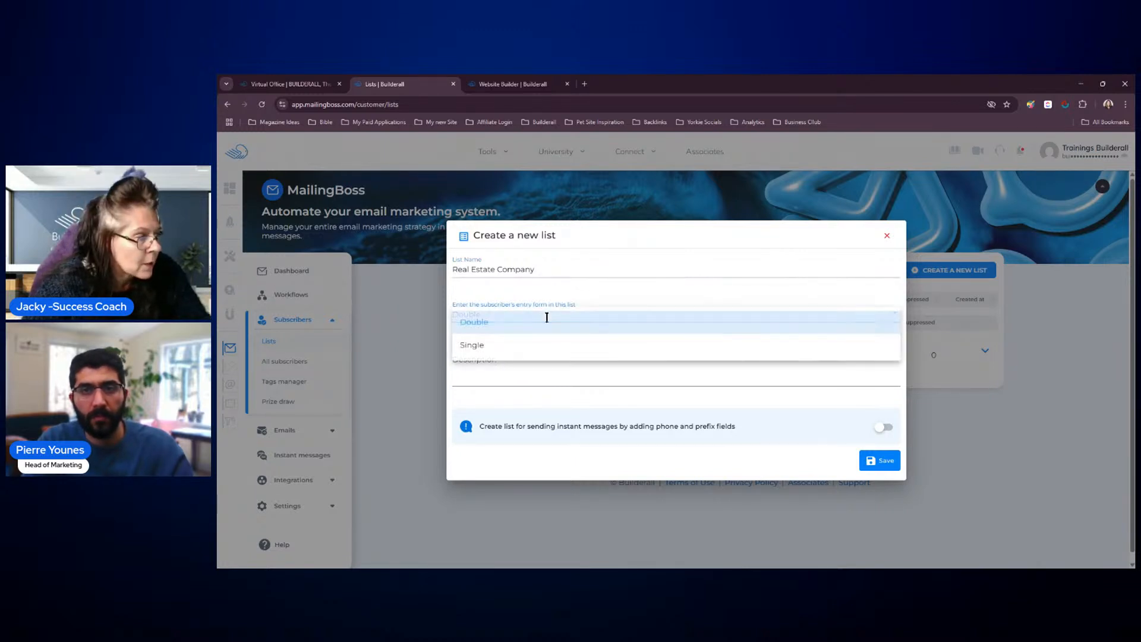
pyautogui.click(515, 349)
pyautogui.click(871, 462)
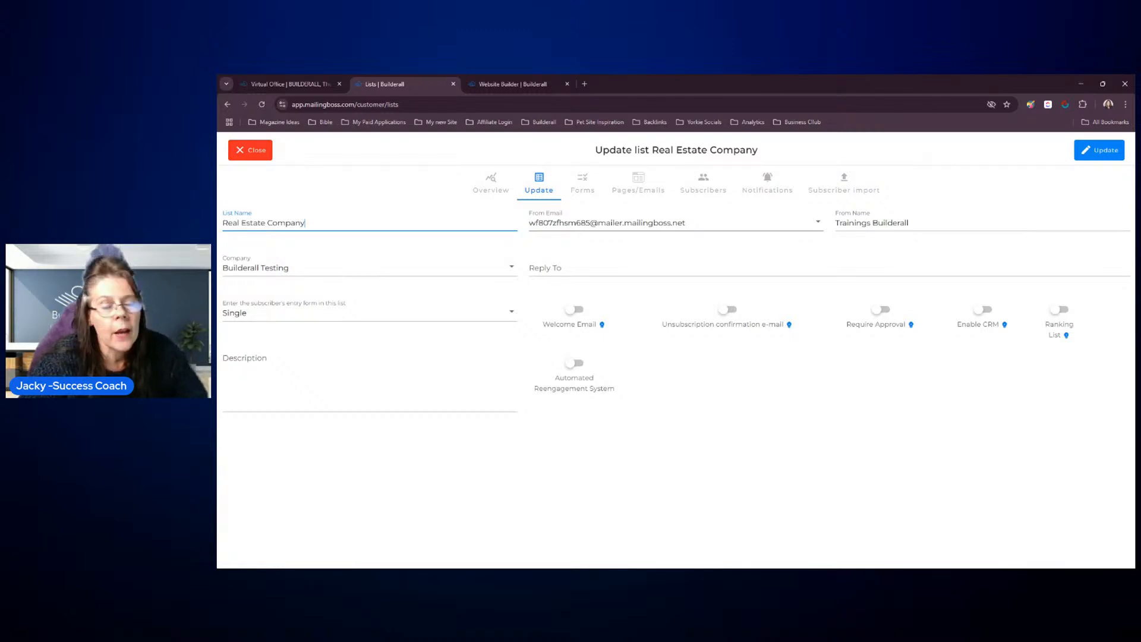
# Choose the training address on the testing domain as the list's From Email
pyautogui.click(772, 223)
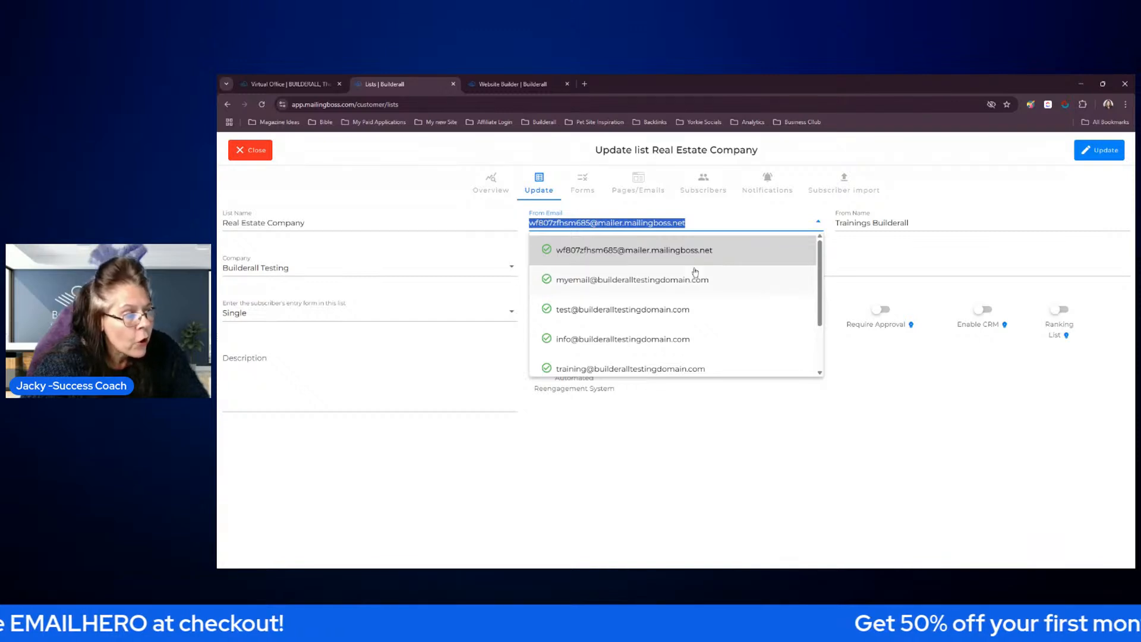
pyautogui.click(659, 369)
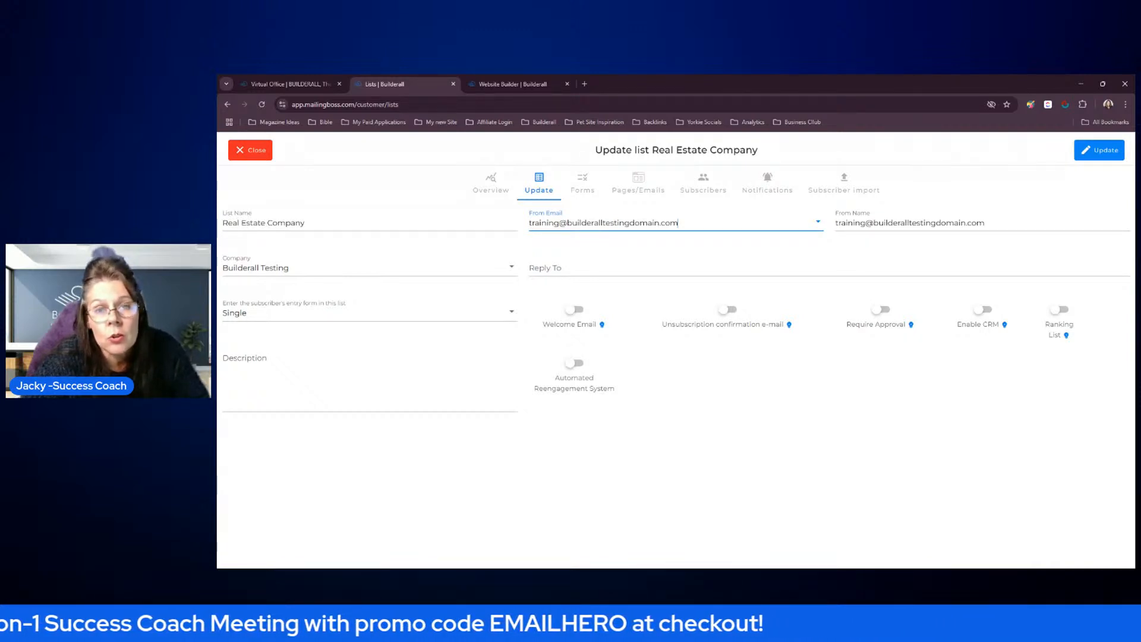
pyautogui.click(757, 220)
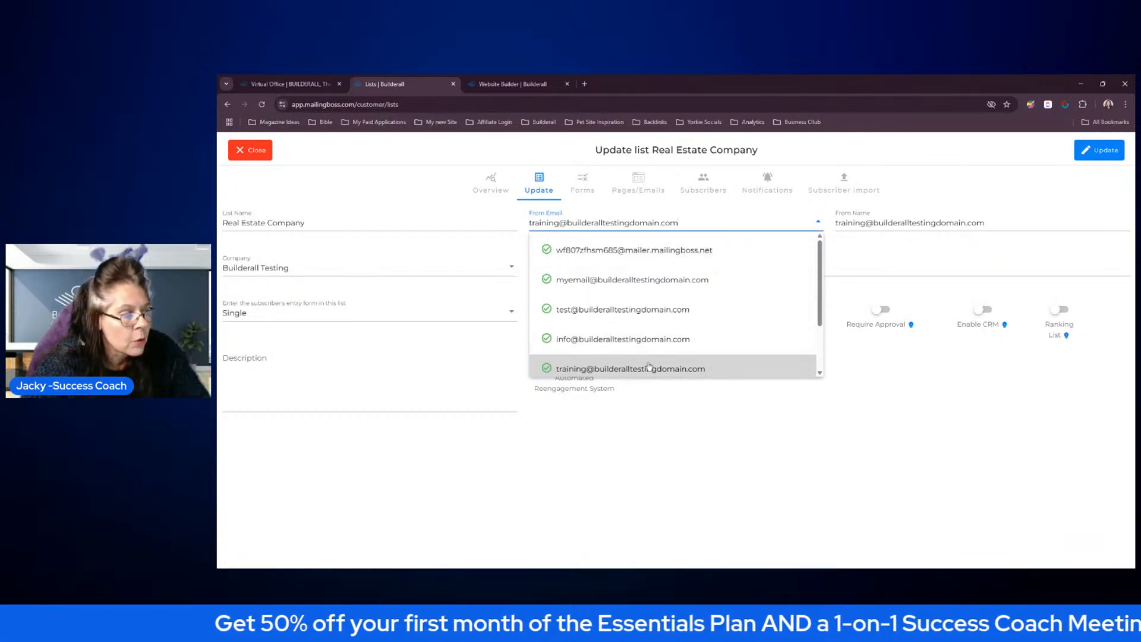
pyautogui.click(751, 419)
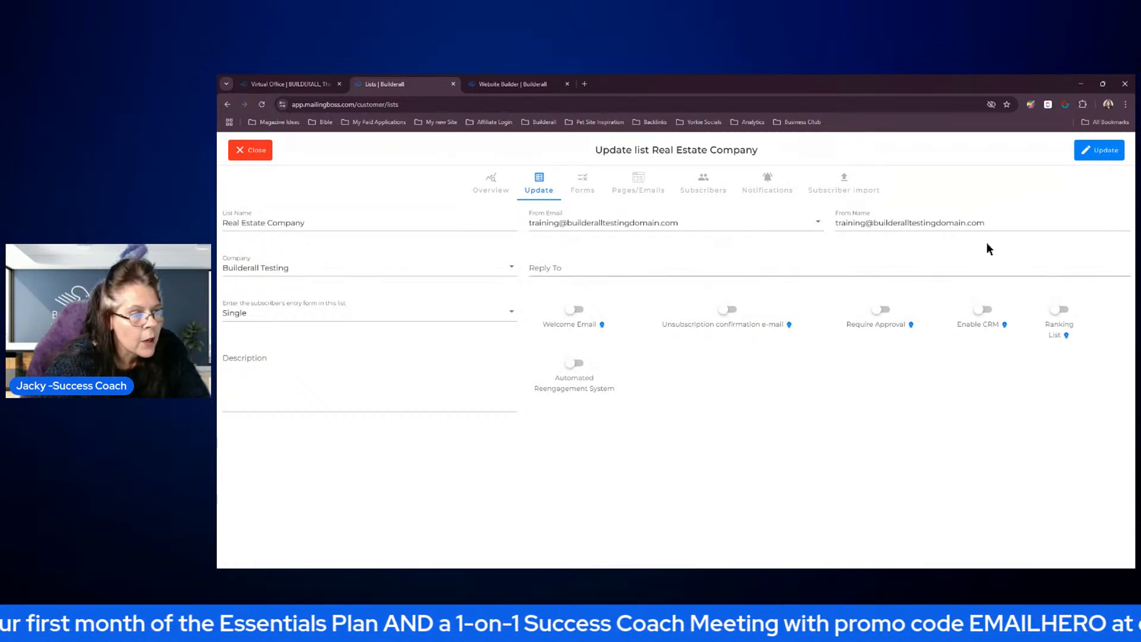
# Replace the list's From Name with the sender's first name
pyautogui.click(993, 223)
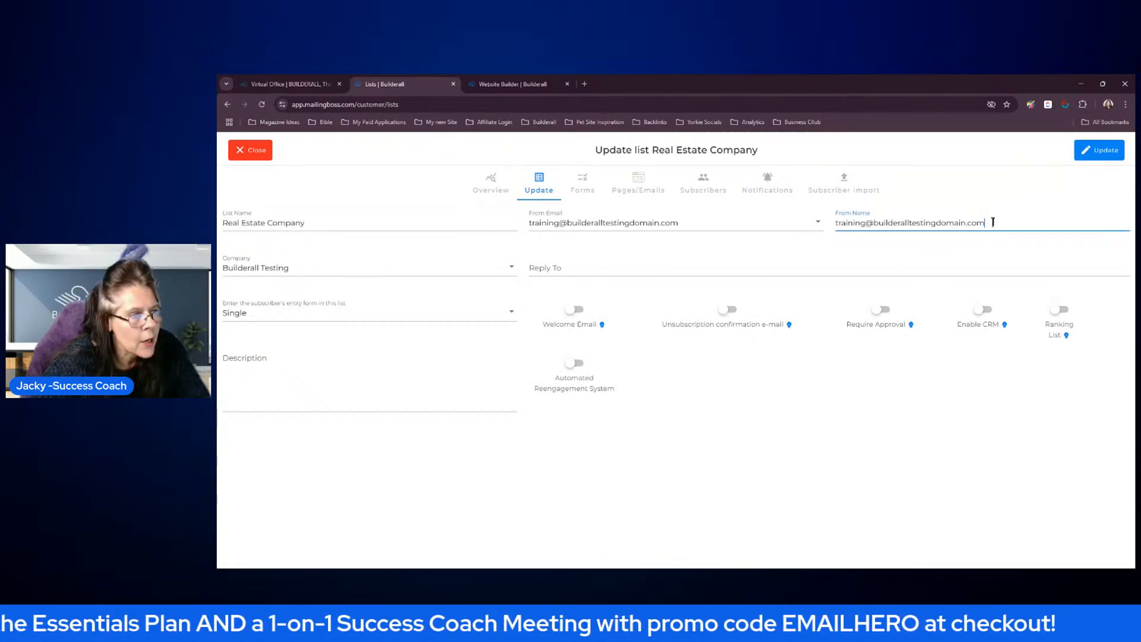
pyautogui.moveTo(992, 223); pyautogui.dragTo(809, 222)
pyautogui.write('Jacky')
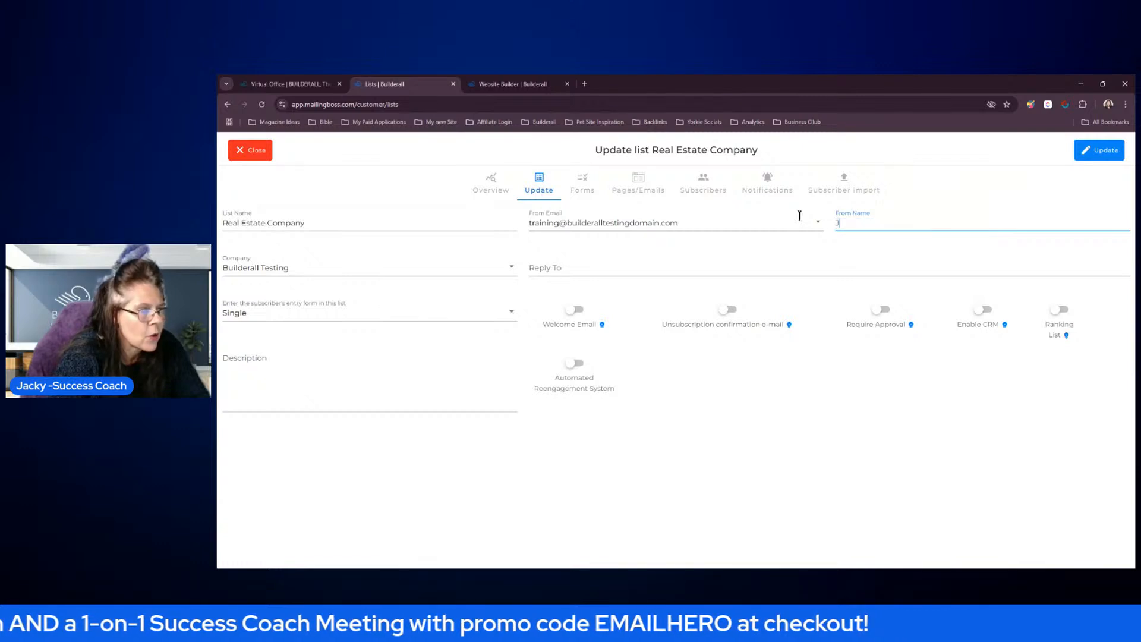
pyautogui.click(687, 223)
# Enter the sender's e-mail address as the list's Reply To address
pyautogui.click(571, 270)
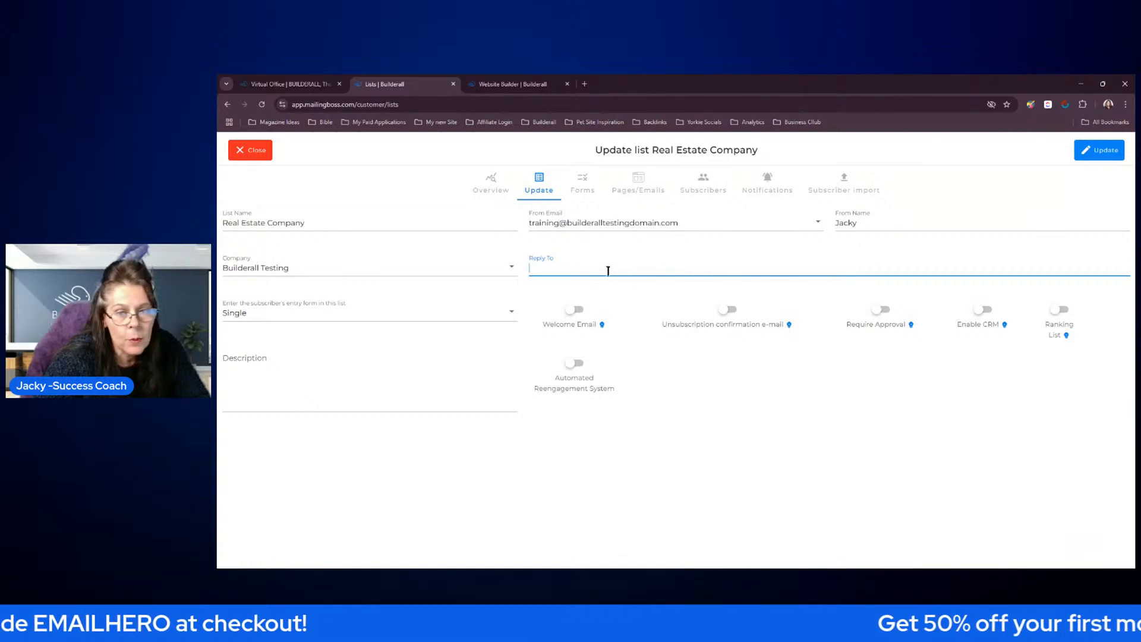
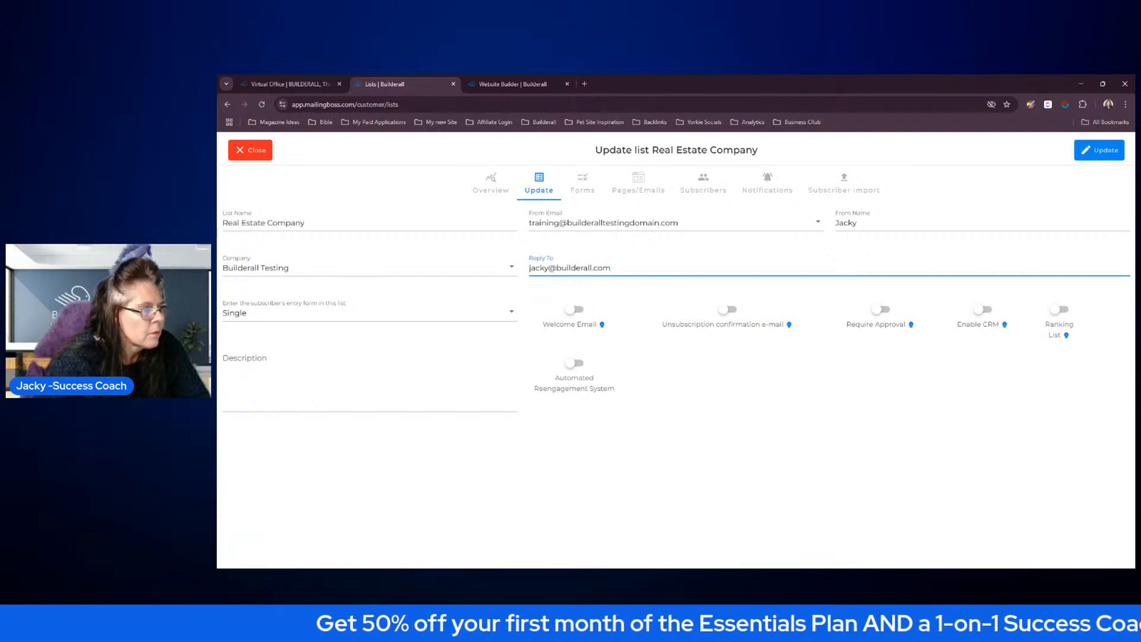
pyautogui.click(640, 390)
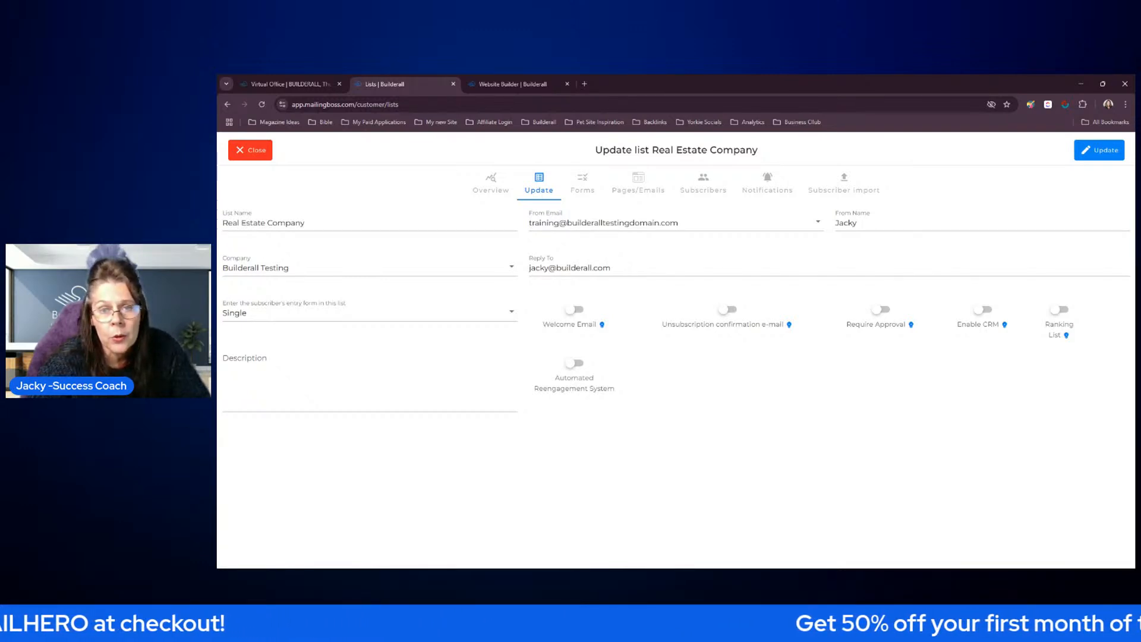
# Examine the activation options of the Automated Reengagement System without activating it
pyautogui.click(573, 363)
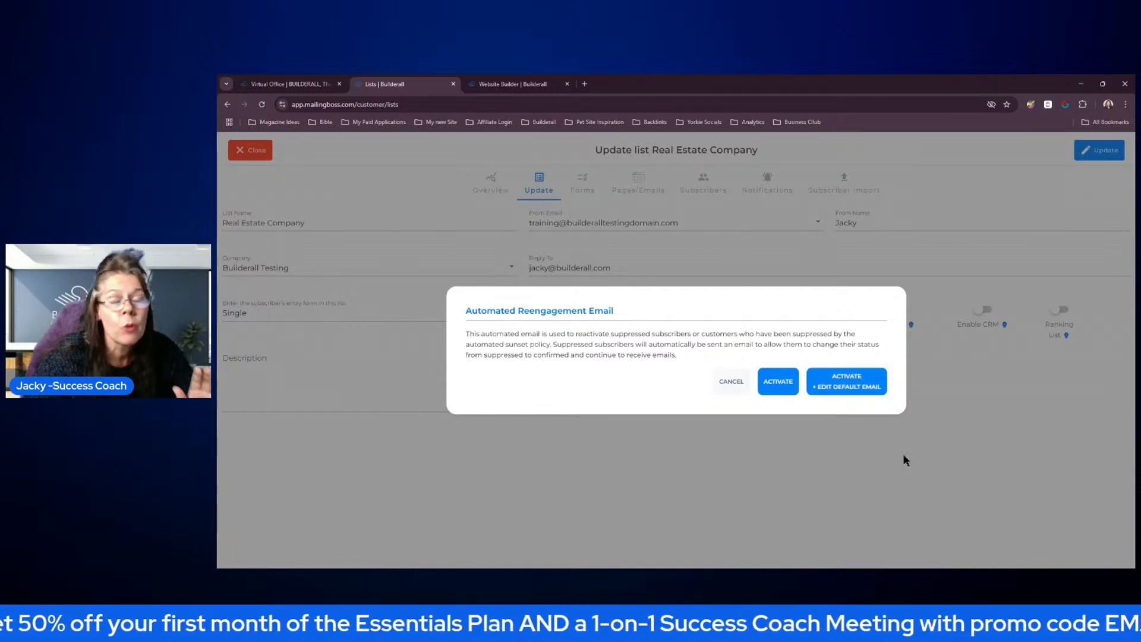
pyautogui.click(730, 386)
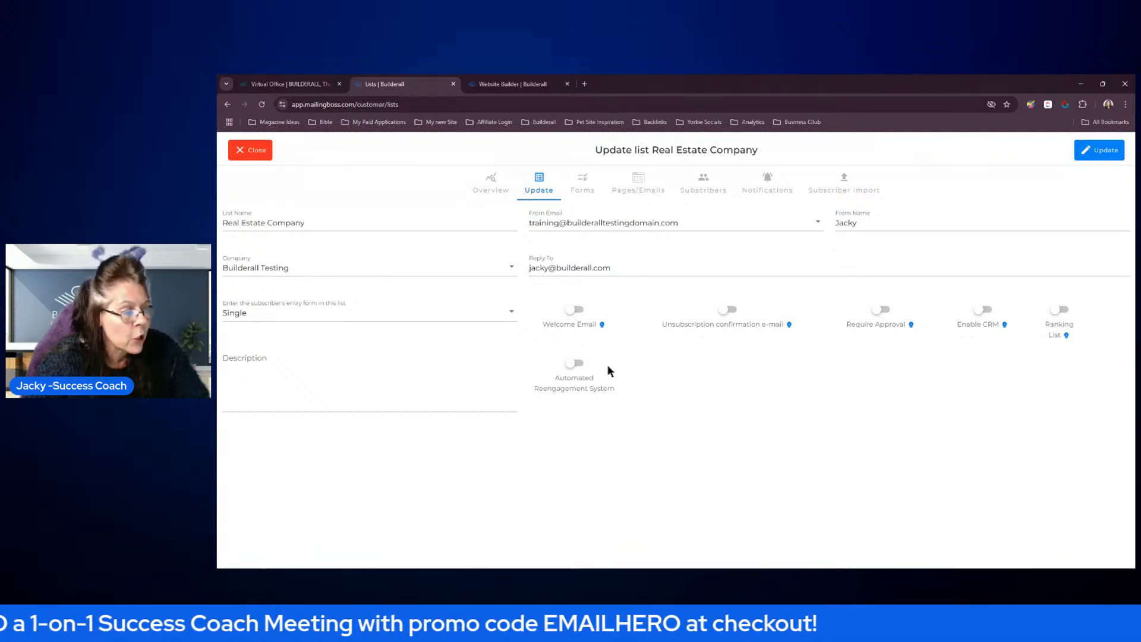
pyautogui.click(572, 362)
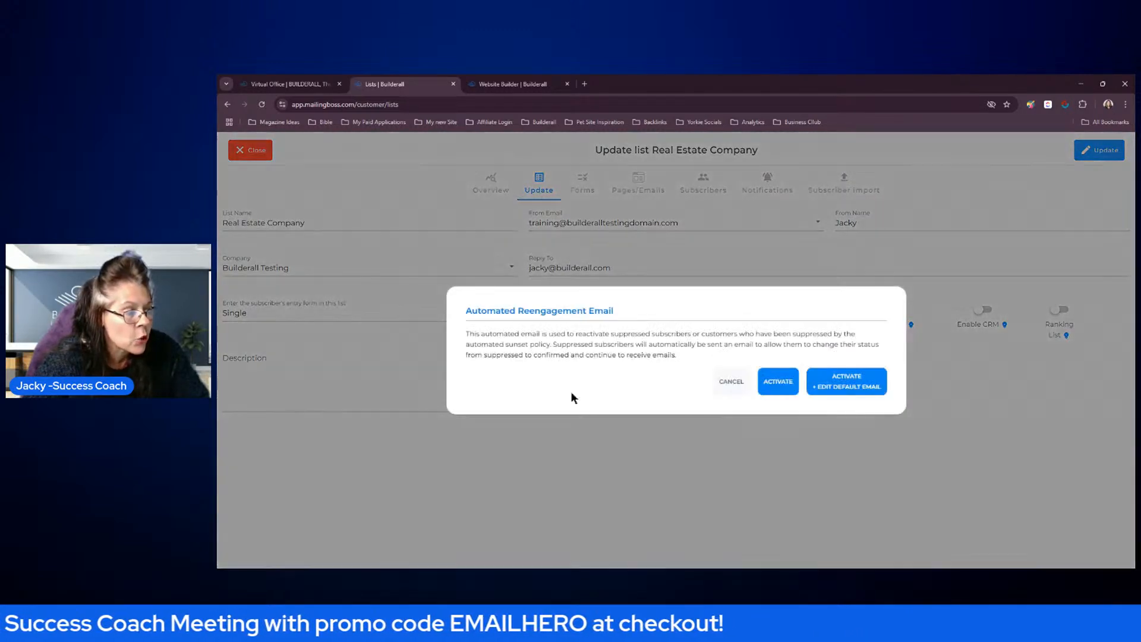
pyautogui.click(723, 388)
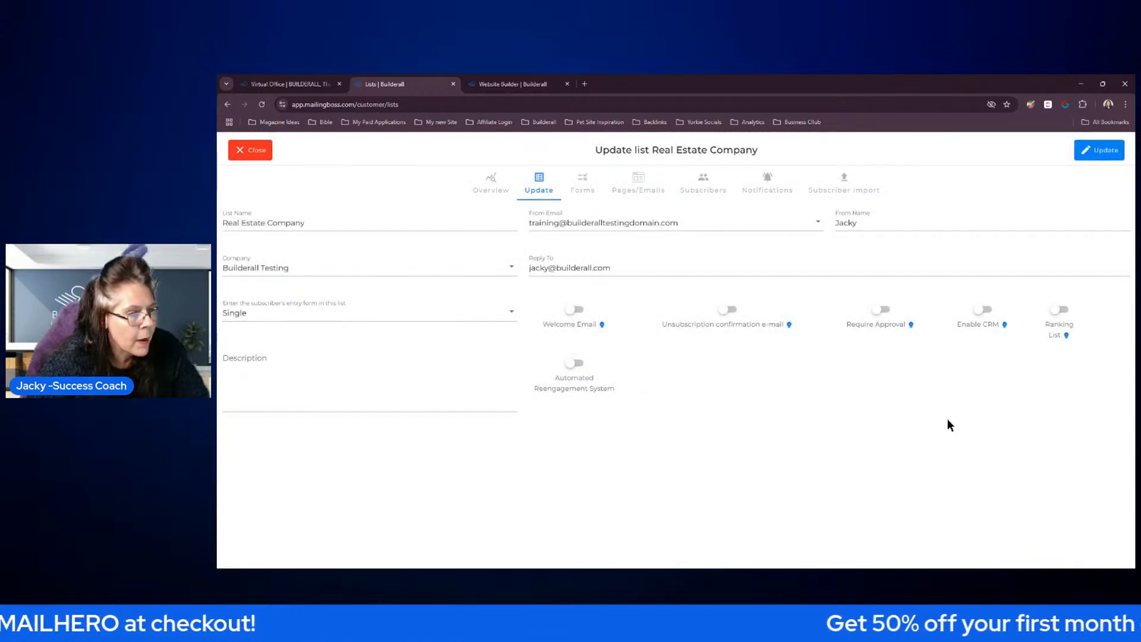
# Save the list settings and decline updating From Name and From Email on the linked emails
pyautogui.click(1091, 156)
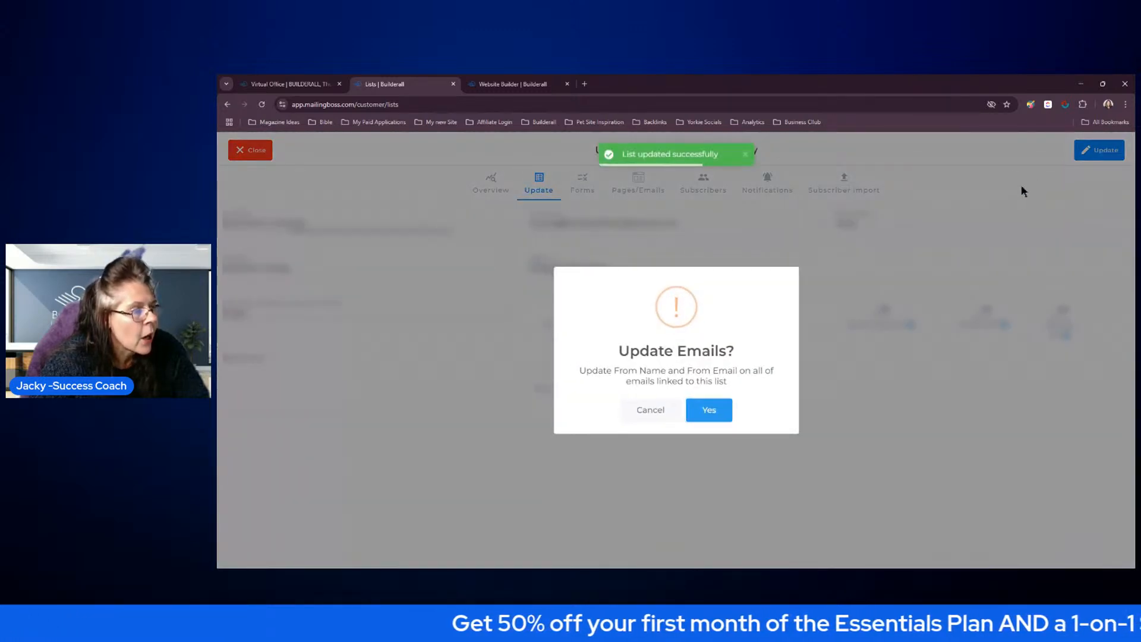
pyautogui.click(648, 411)
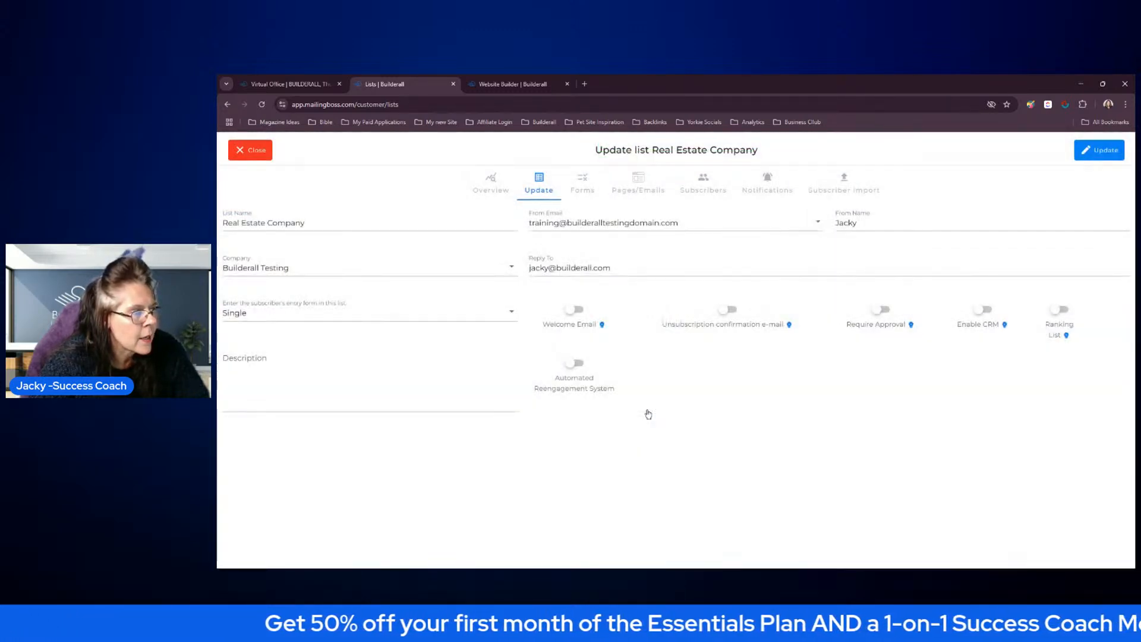
# In the list's default form, move the Name field above E-mail and make it required, then save and close the list
pyautogui.click(583, 185)
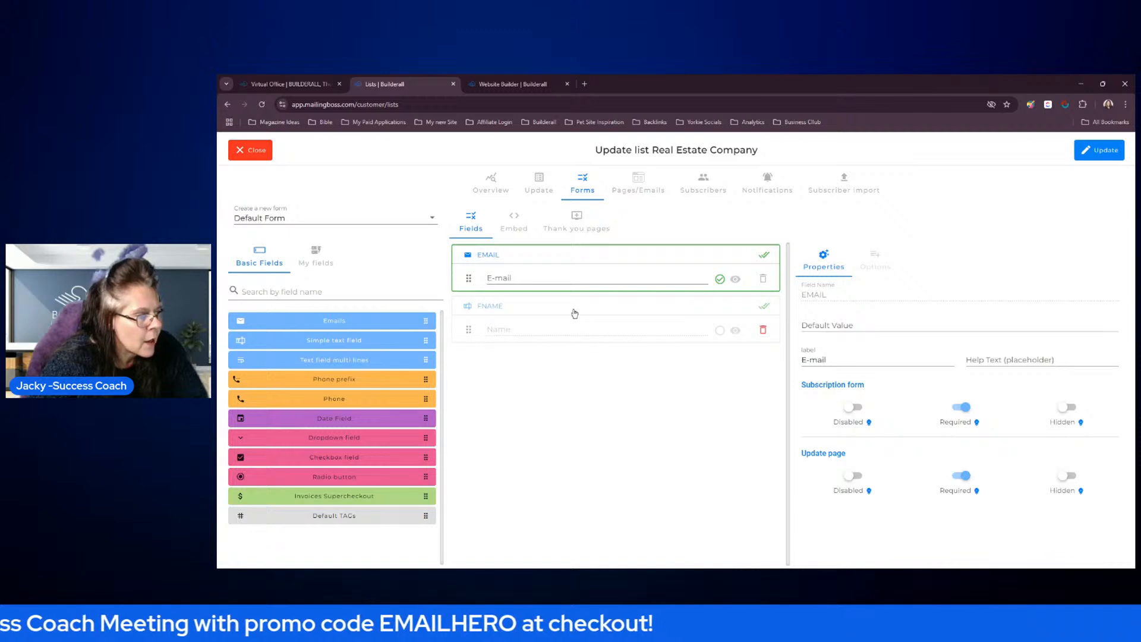
pyautogui.moveTo(567, 313); pyautogui.dragTo(564, 264)
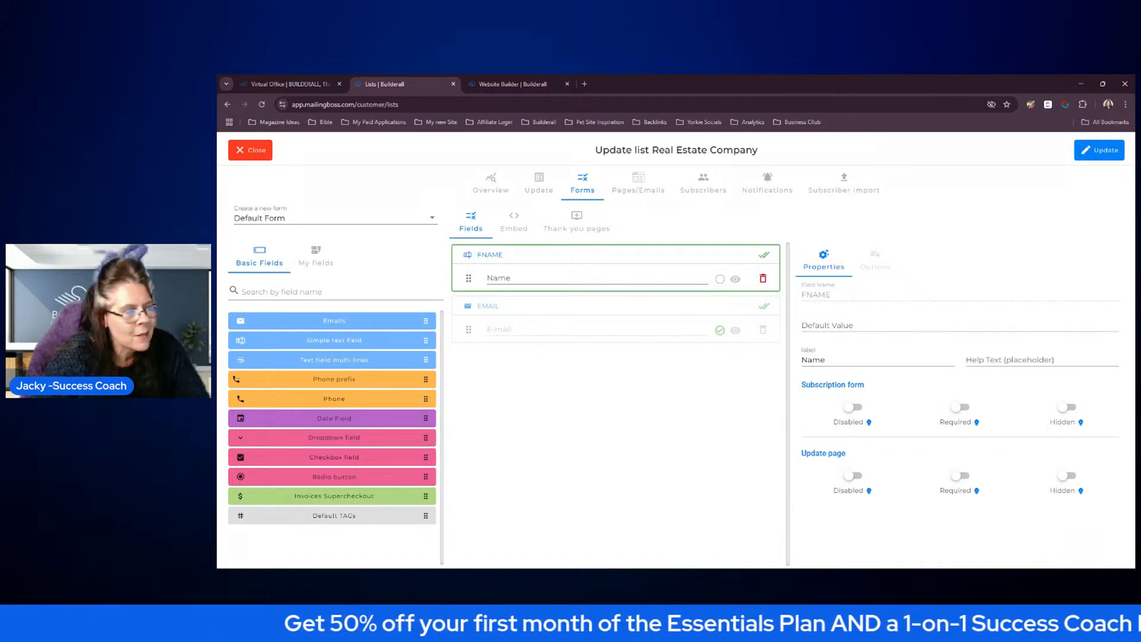
pyautogui.click(720, 280)
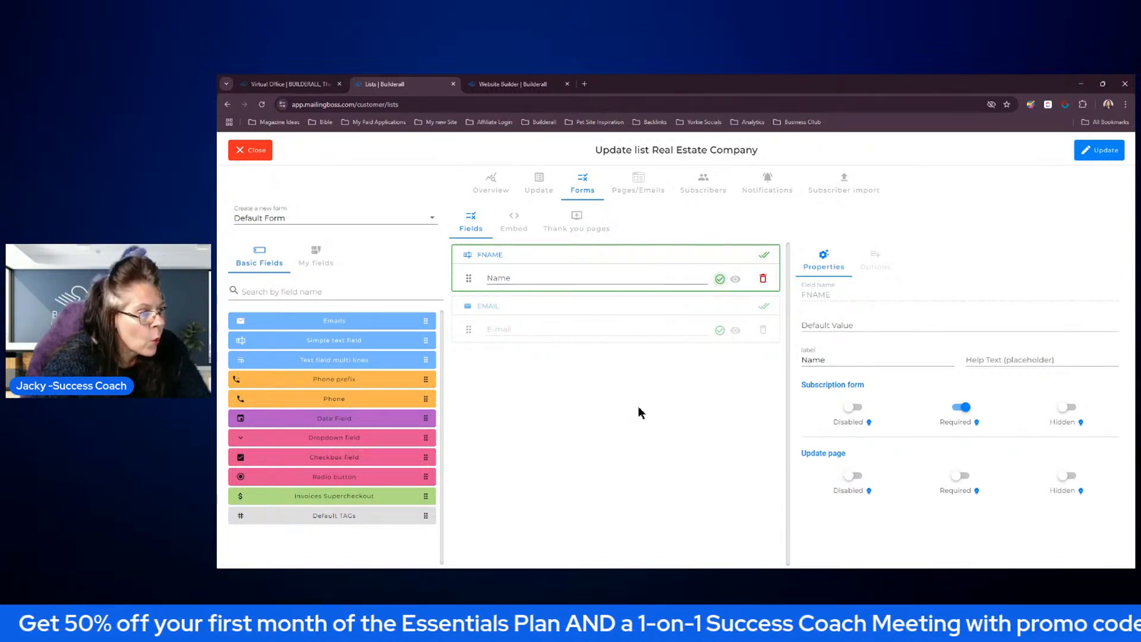
pyautogui.click(1104, 150)
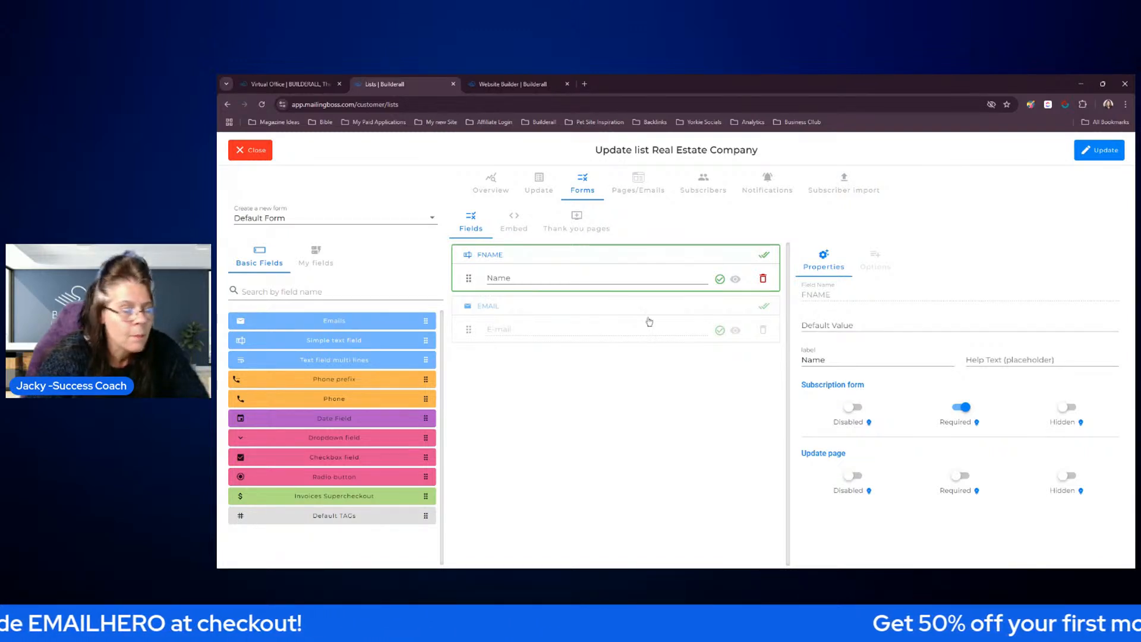
pyautogui.click(255, 153)
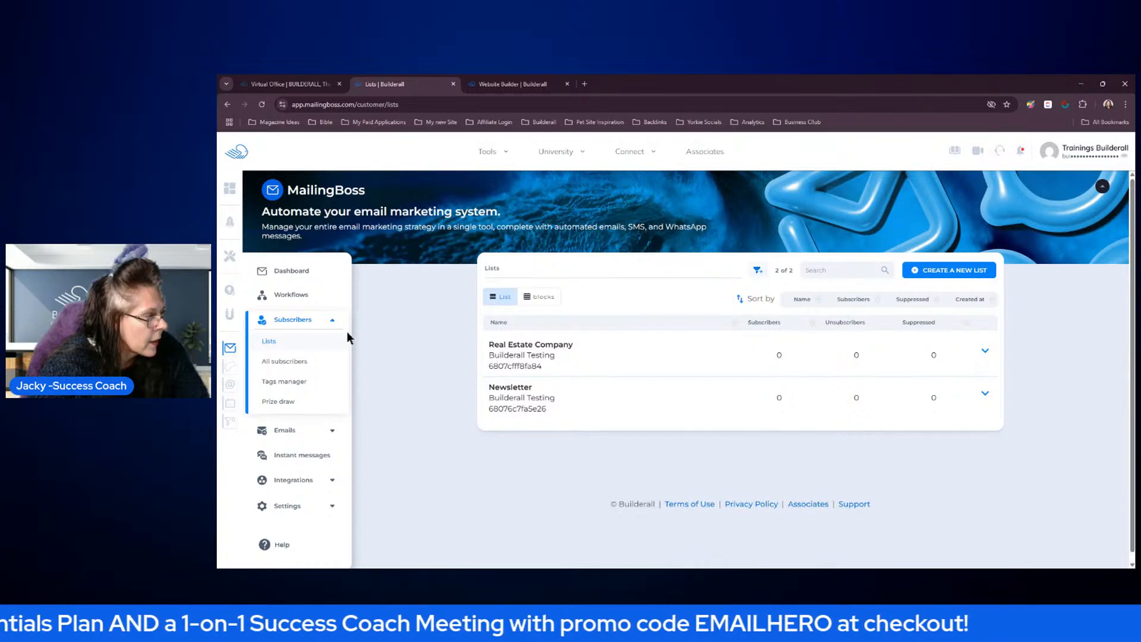
# Return to the dashboard and open the email sequence overview
pyautogui.click(296, 273)
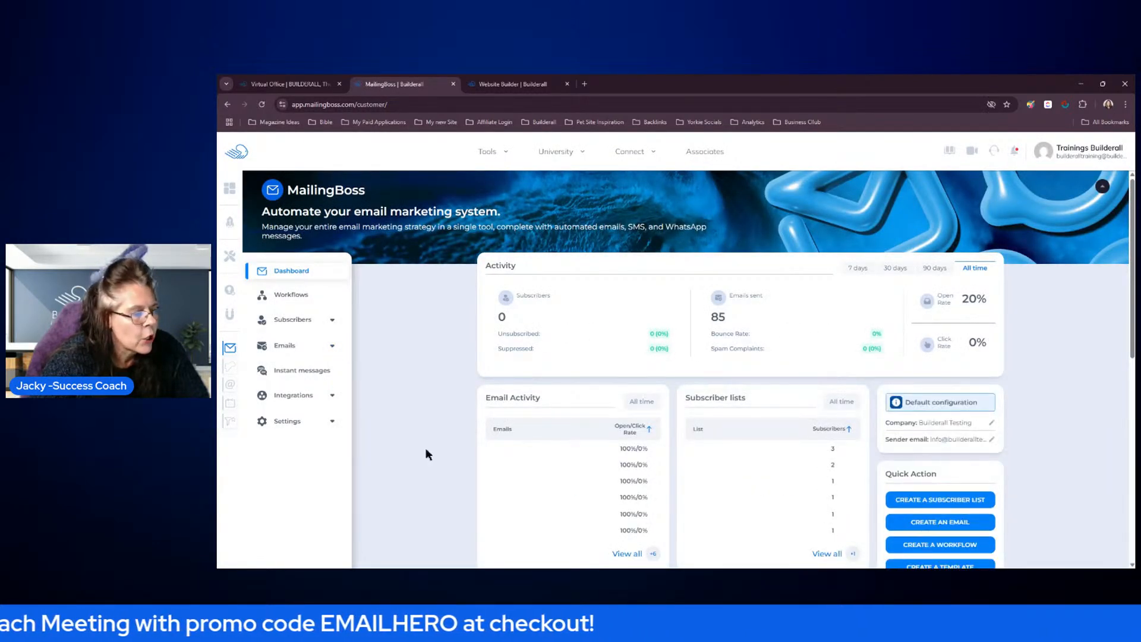
pyautogui.scroll(-2, 1049, 369)
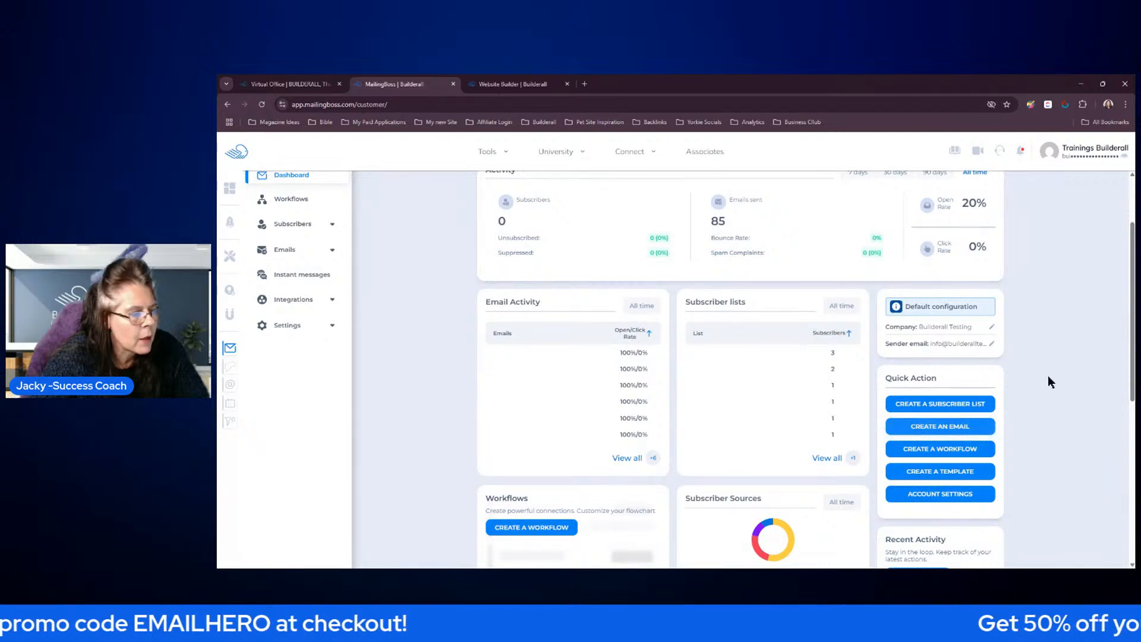
pyautogui.scroll(2, 1047, 376)
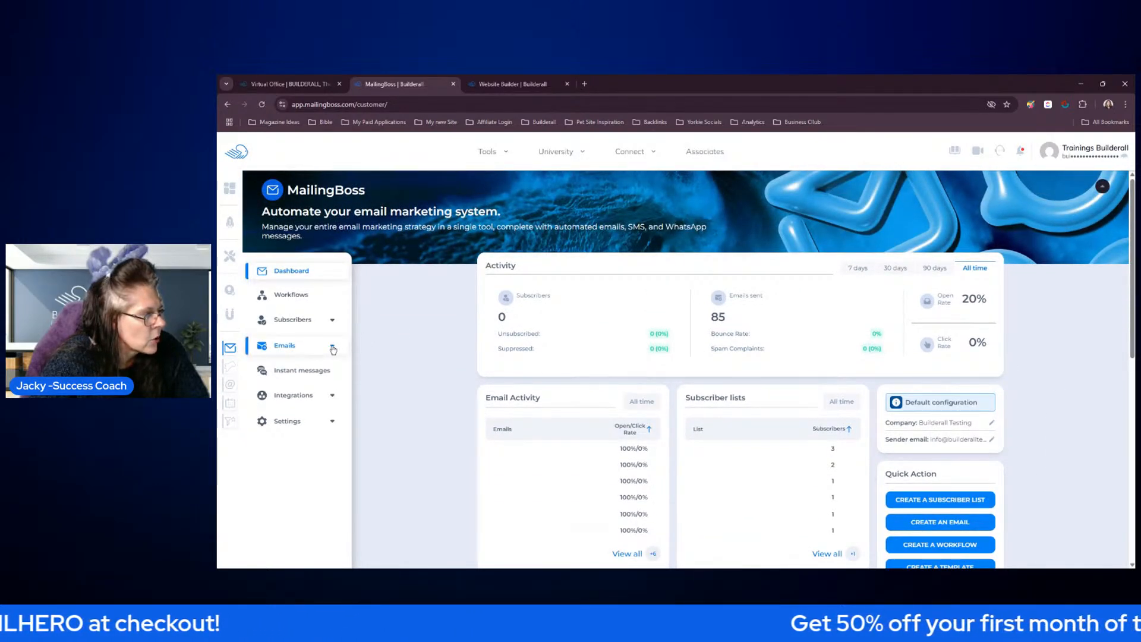
pyautogui.click(333, 348)
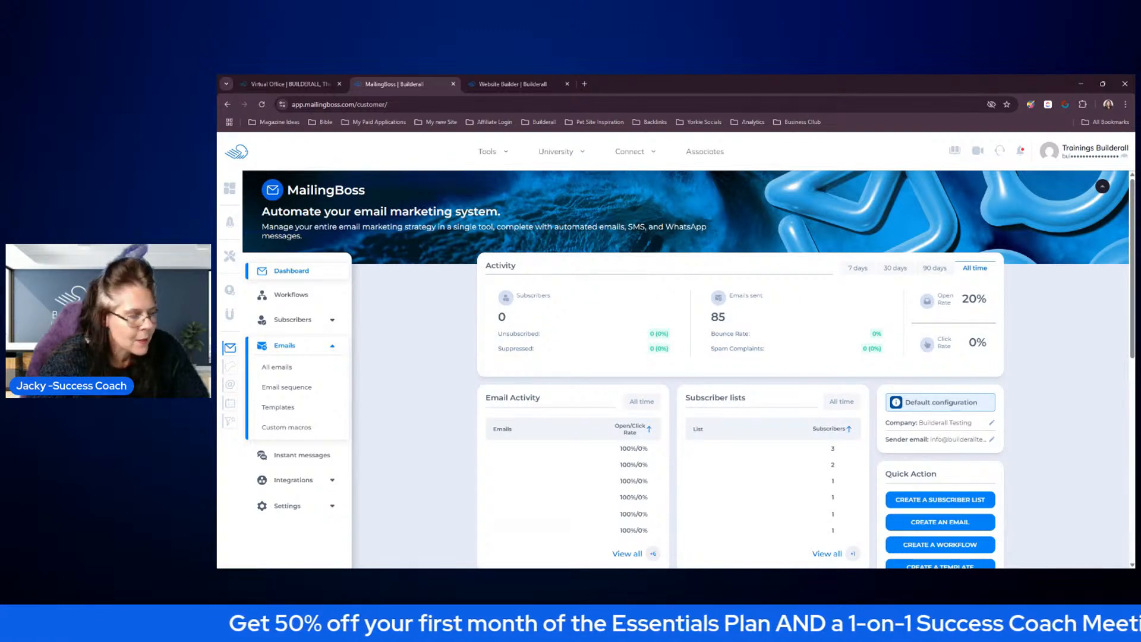
pyautogui.click(300, 389)
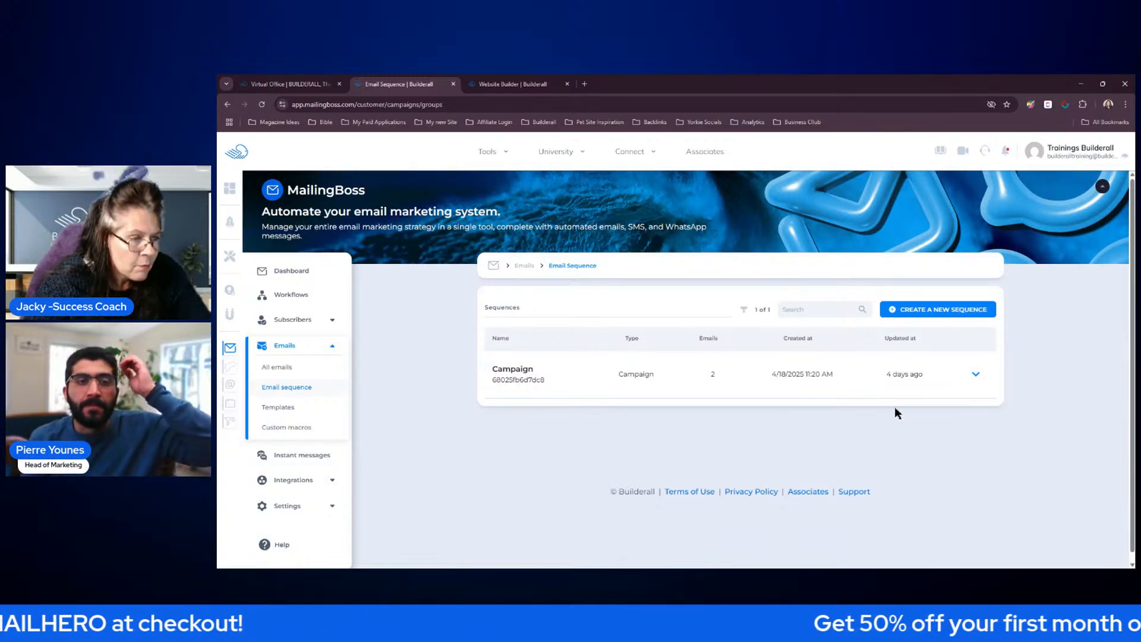
pyautogui.click(934, 318)
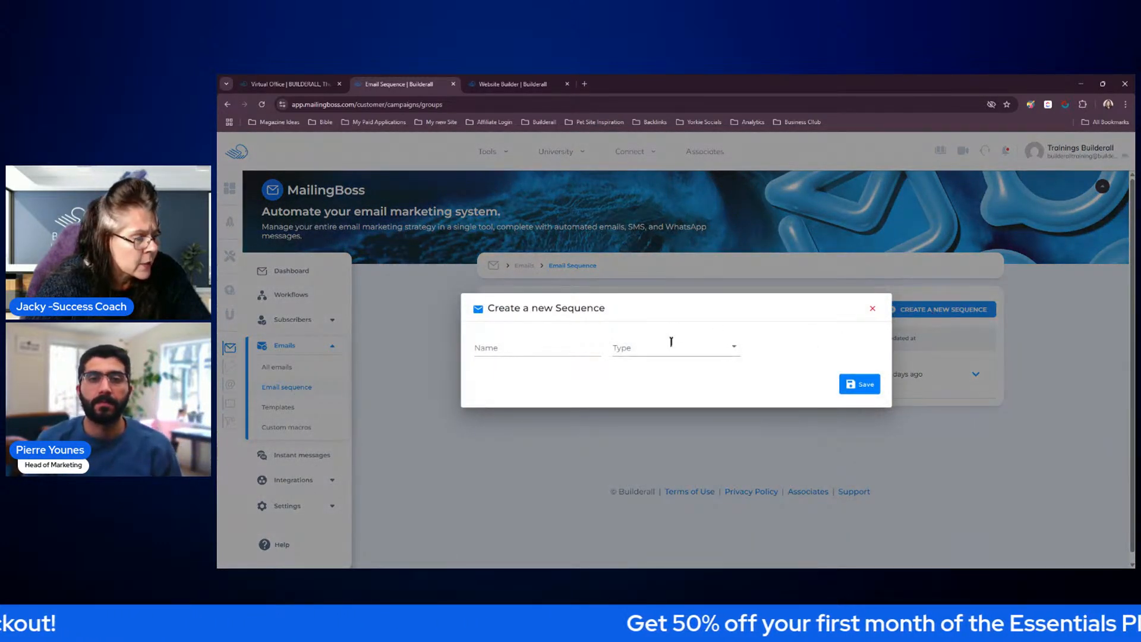
pyautogui.click(569, 354)
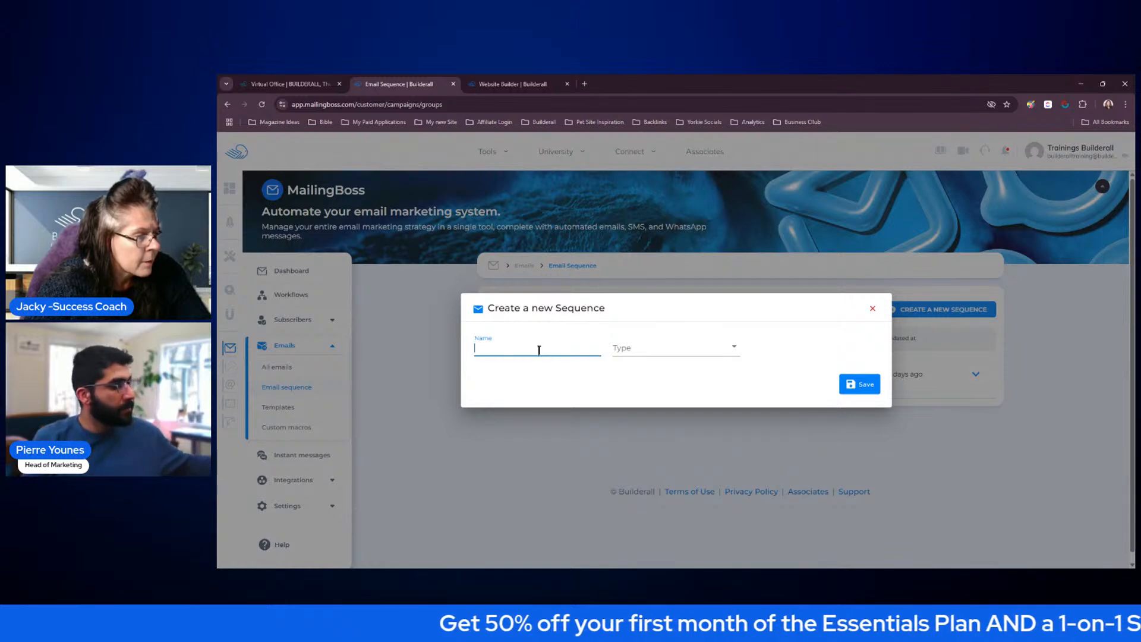
pyautogui.click(715, 347)
pyautogui.click(797, 450)
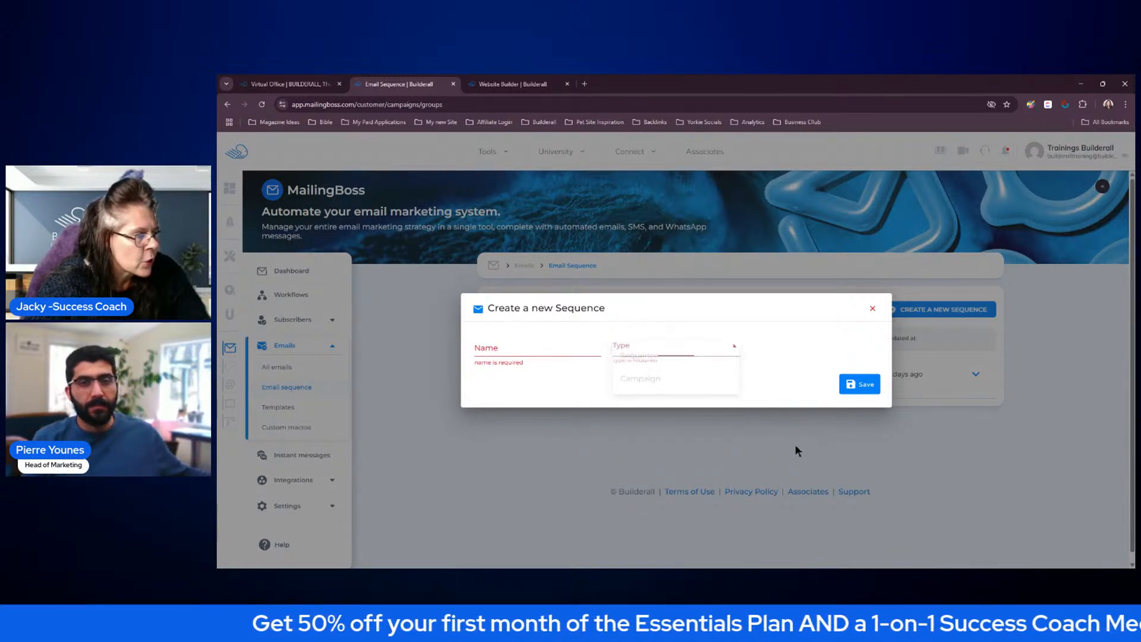
pyautogui.click(873, 308)
# Start a new email from the dashboard to examine the Regular/Broadcast, Sequence and Campaign types, and return to the dashboard
pyautogui.click(292, 271)
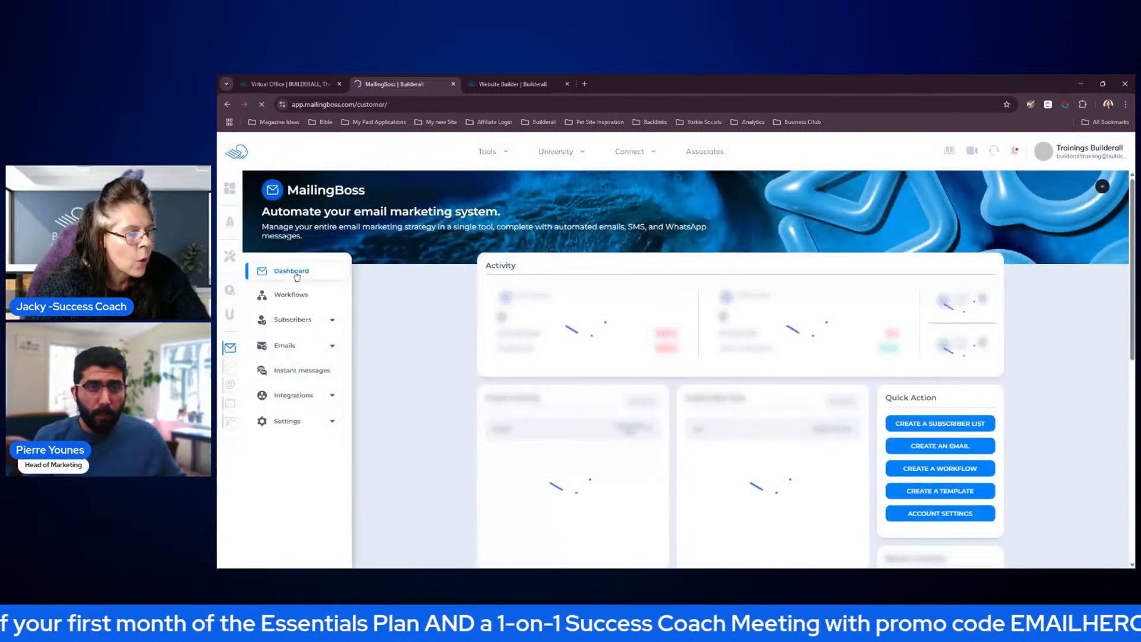
pyautogui.scroll(-3, 1057, 402)
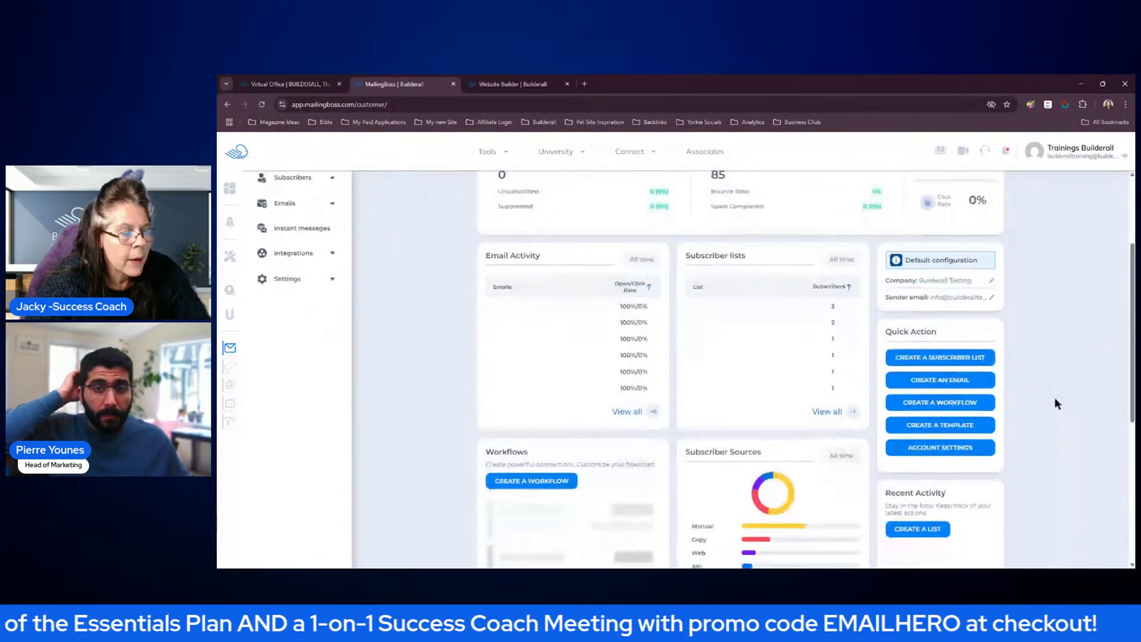
pyautogui.click(948, 383)
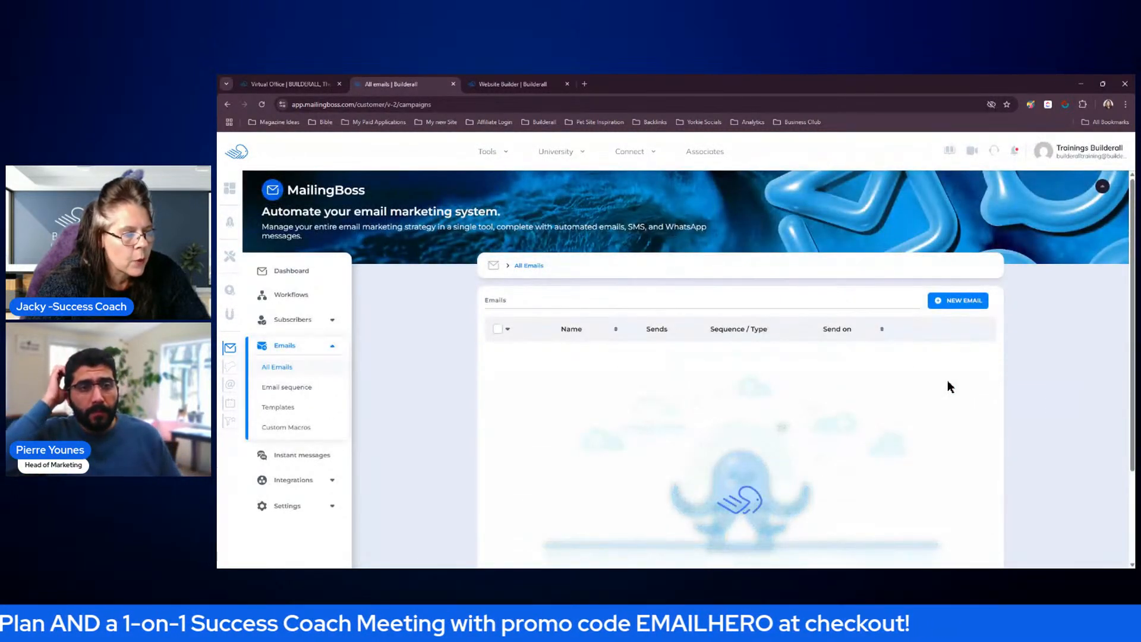
pyautogui.click(956, 303)
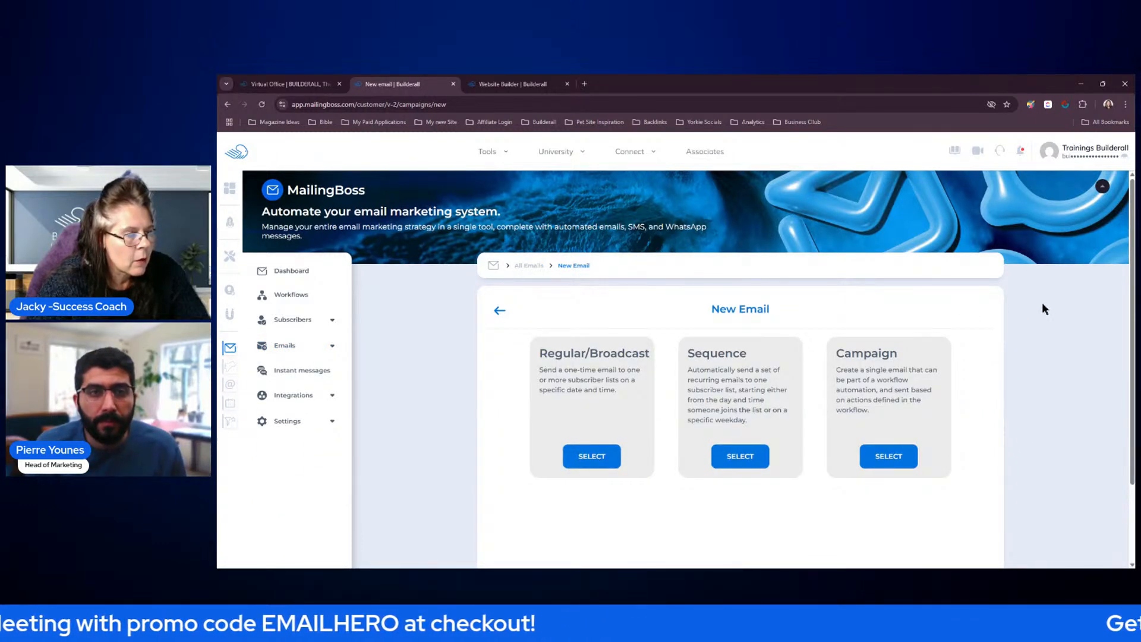
pyautogui.scroll(-1, 1013, 343)
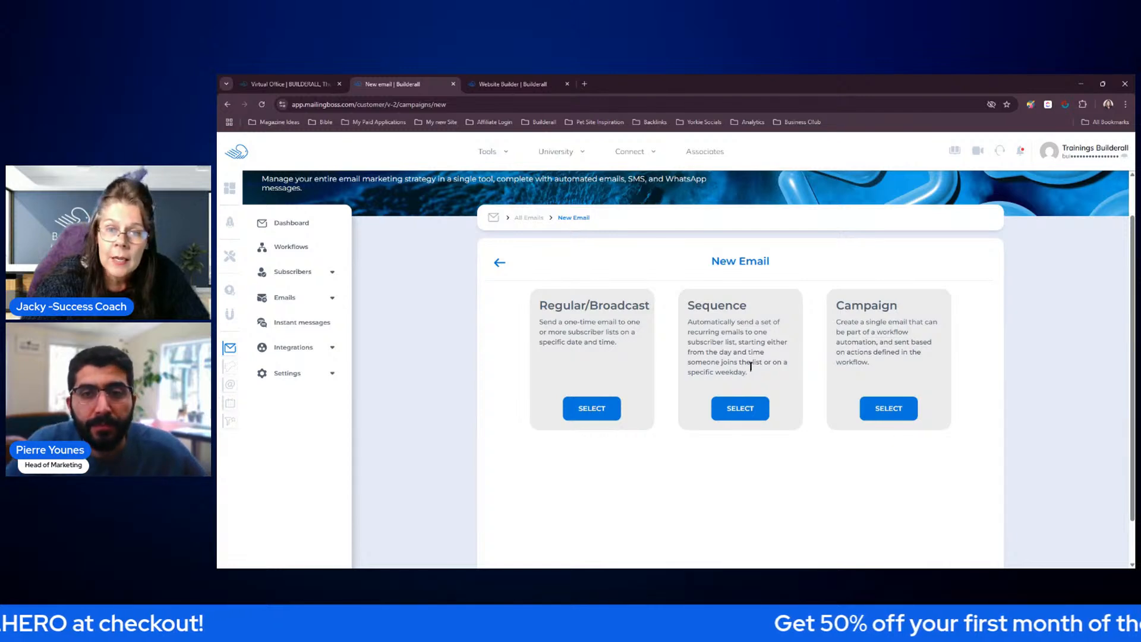
pyautogui.click(296, 224)
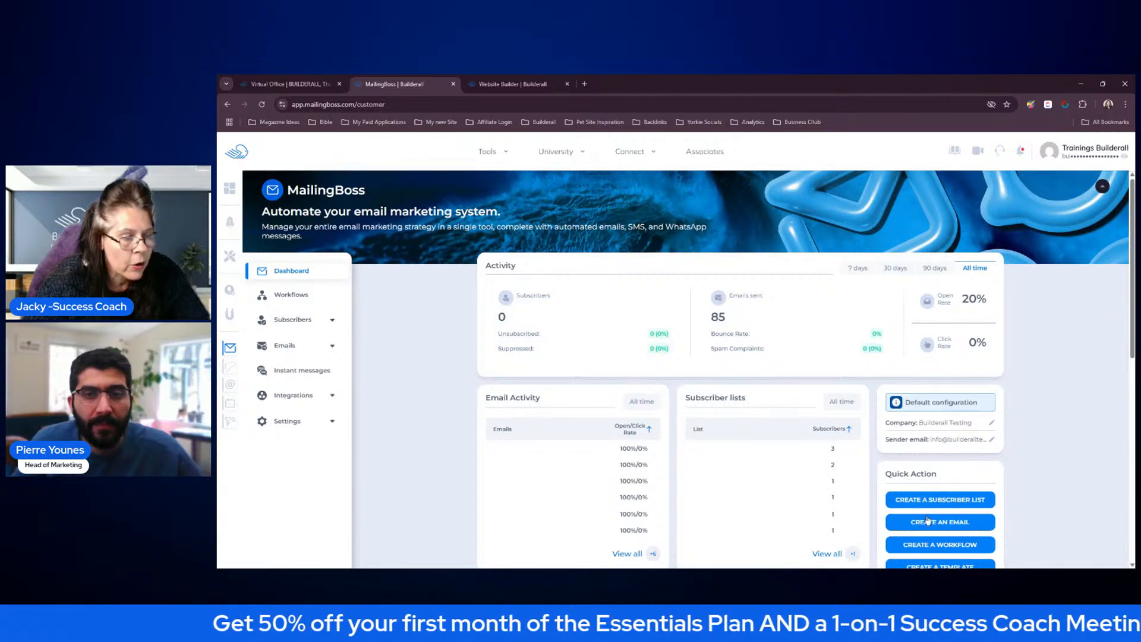
pyautogui.scroll(-1, 1030, 438)
pyautogui.scroll(-1, 1030, 440)
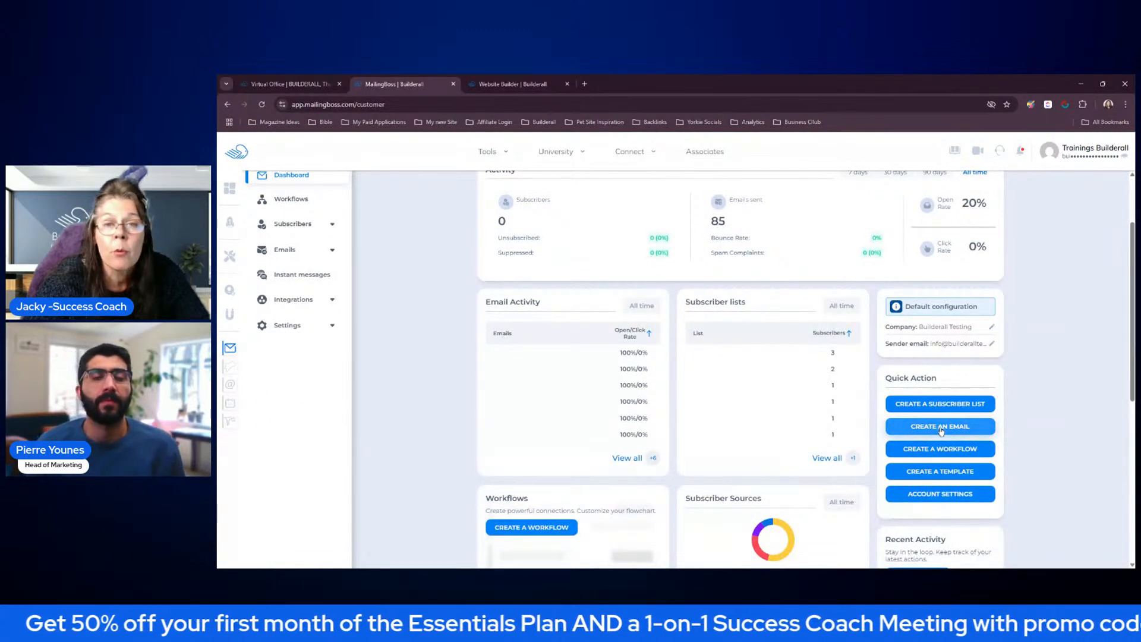
pyautogui.scroll(2, 951, 428)
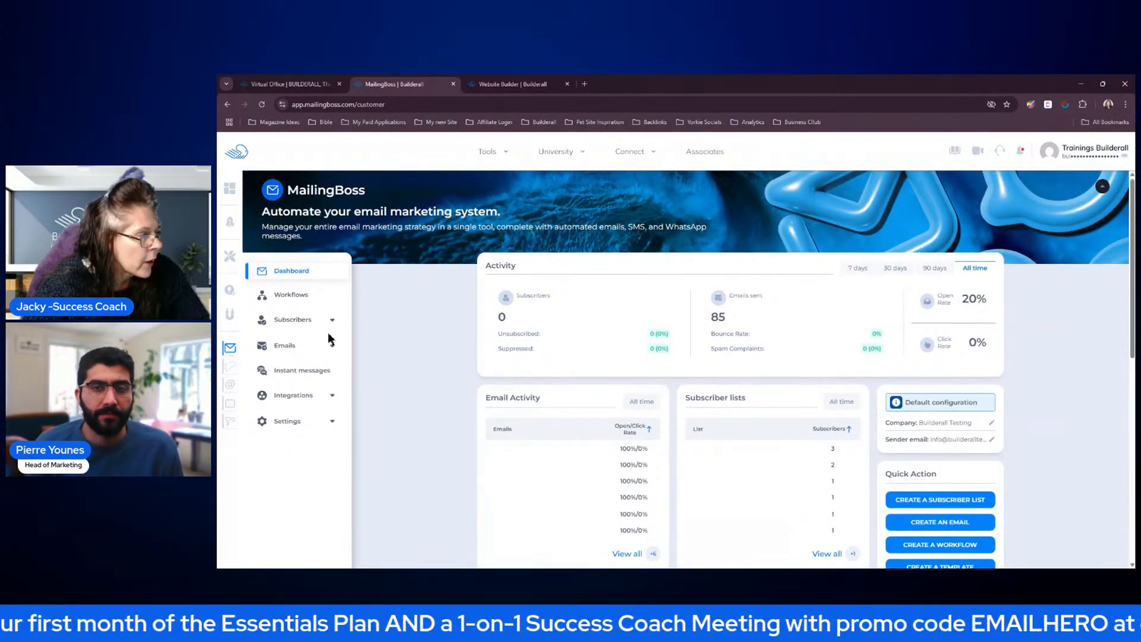
# Create a new email sequence named Real Estate Company with the type Campaign and save it
pyautogui.click(316, 348)
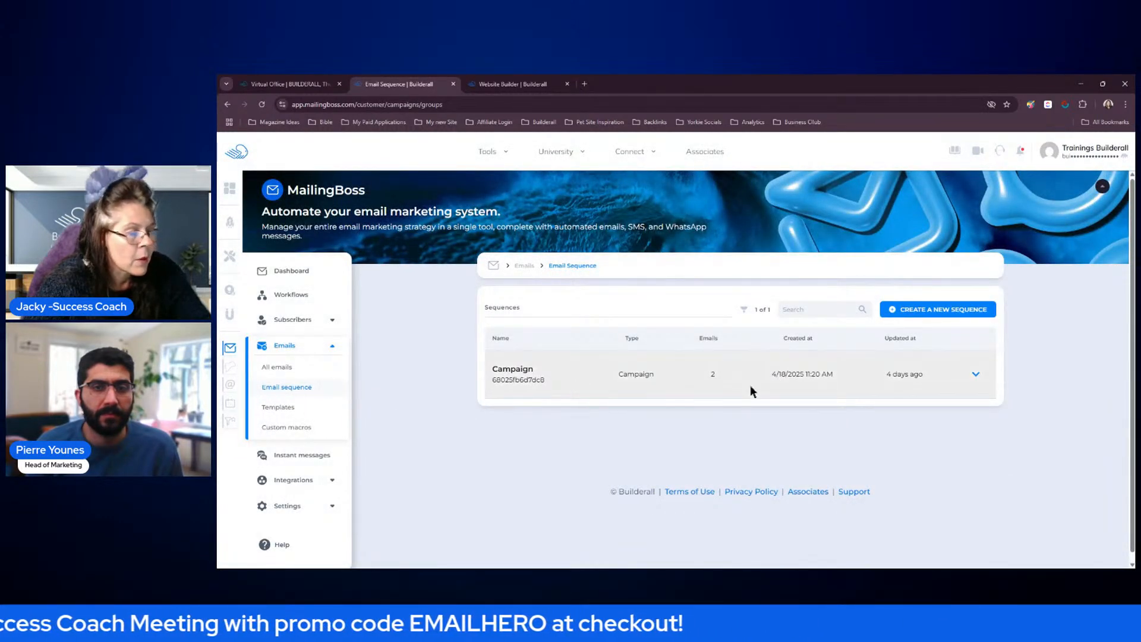
pyautogui.click(952, 317)
pyautogui.click(569, 345)
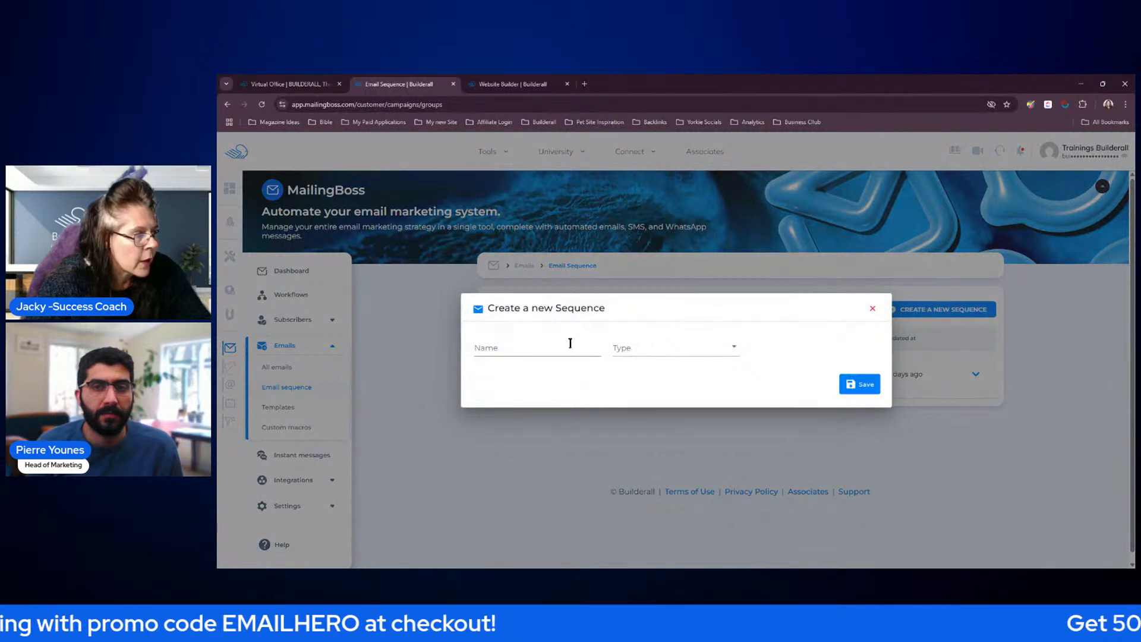
pyautogui.write('Real Estate')
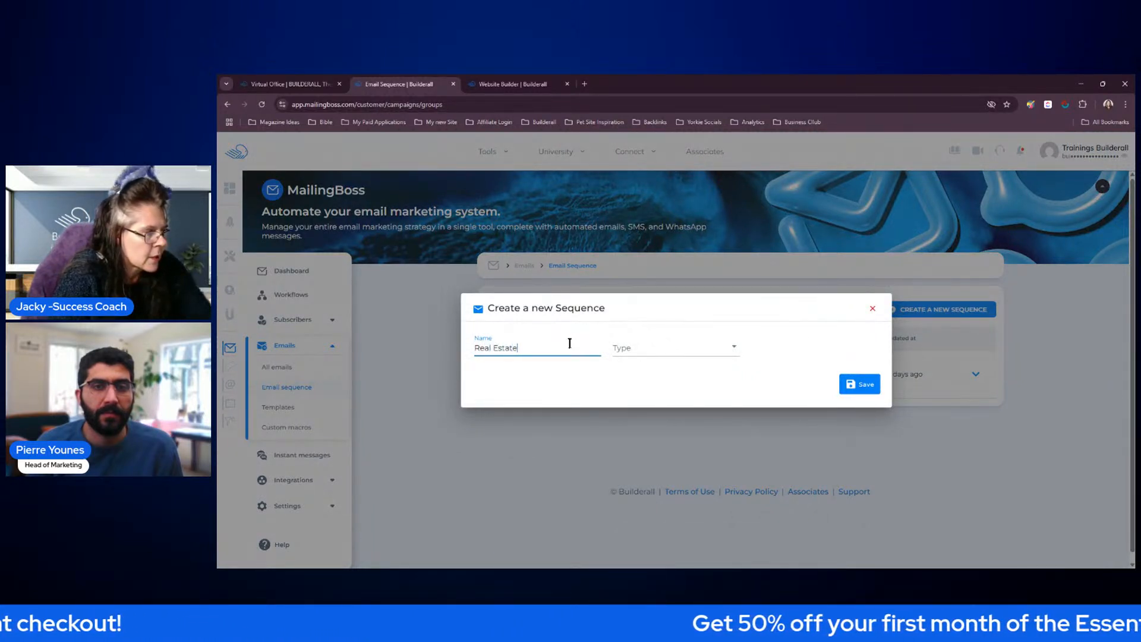
pyautogui.write(' Company')
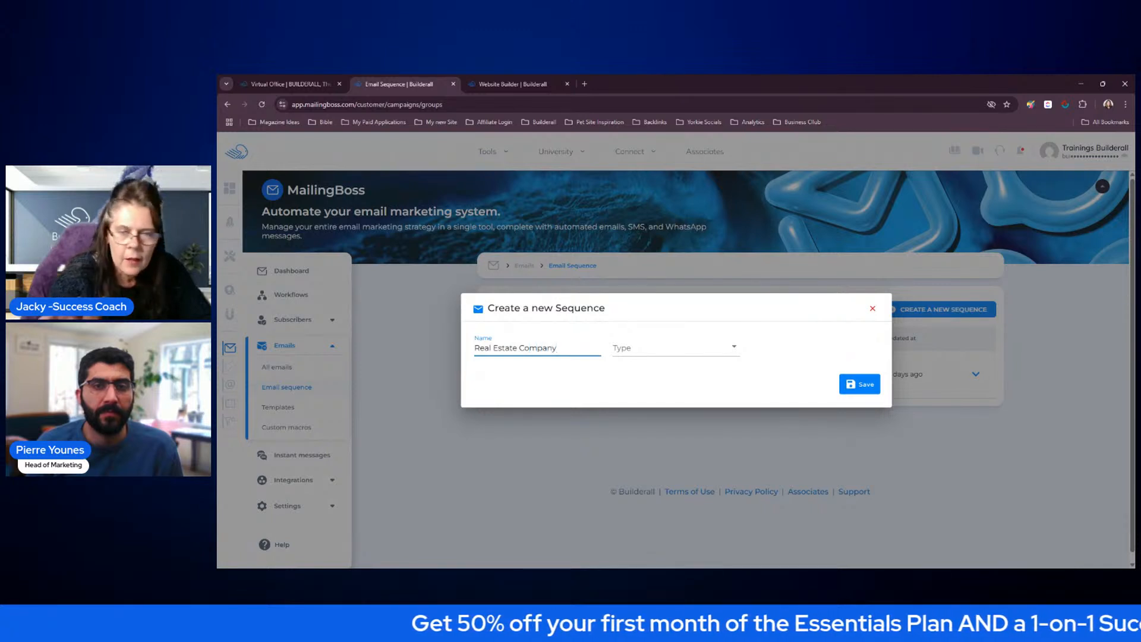
pyautogui.click(687, 349)
pyautogui.click(656, 379)
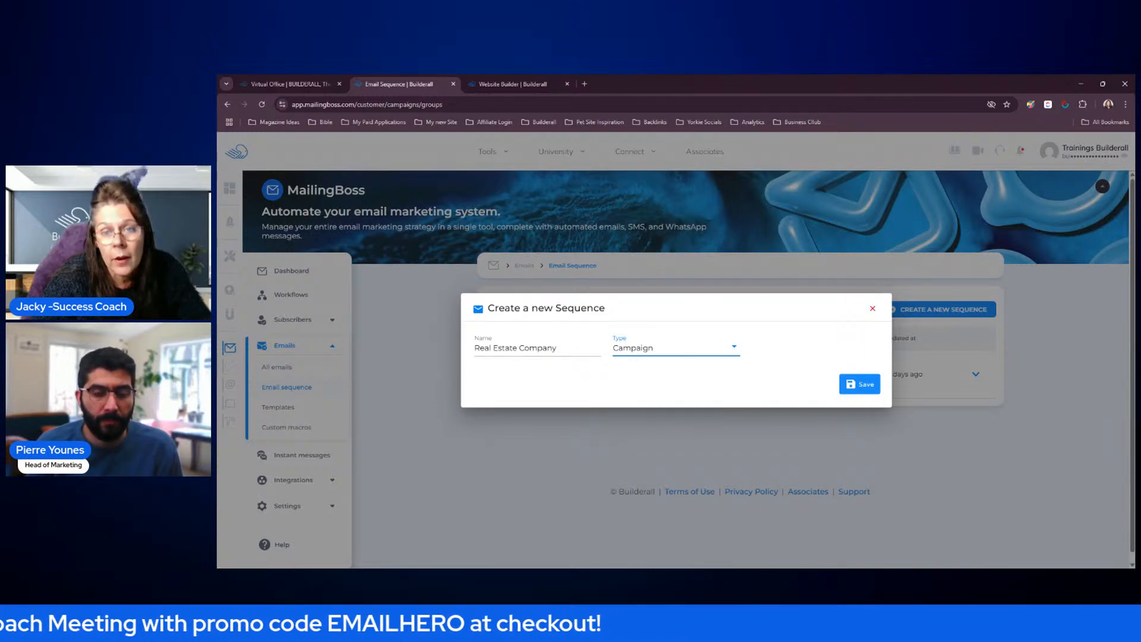
pyautogui.click(859, 384)
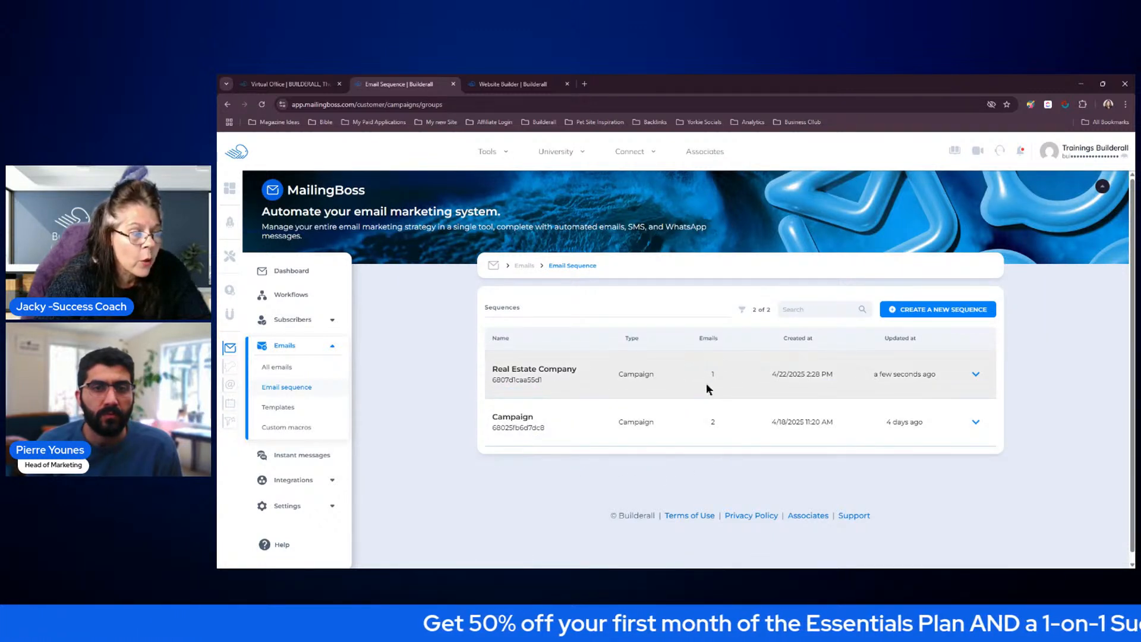
# Open the first email of the Real Estate Company sequence for updating
pyautogui.click(976, 375)
pyautogui.click(911, 368)
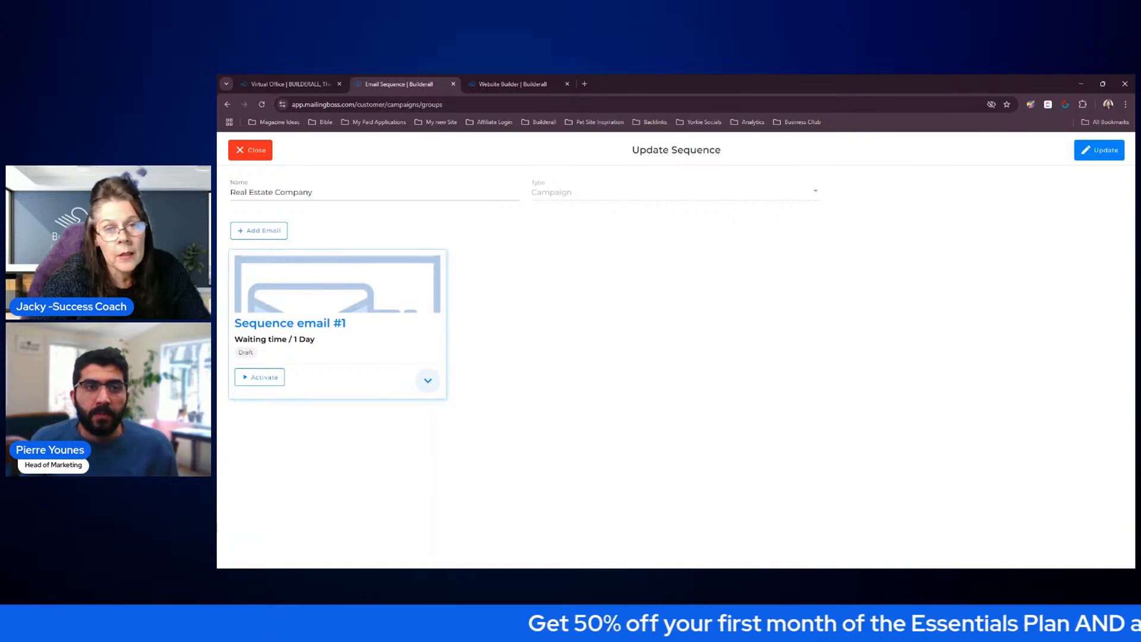
pyautogui.click(428, 383)
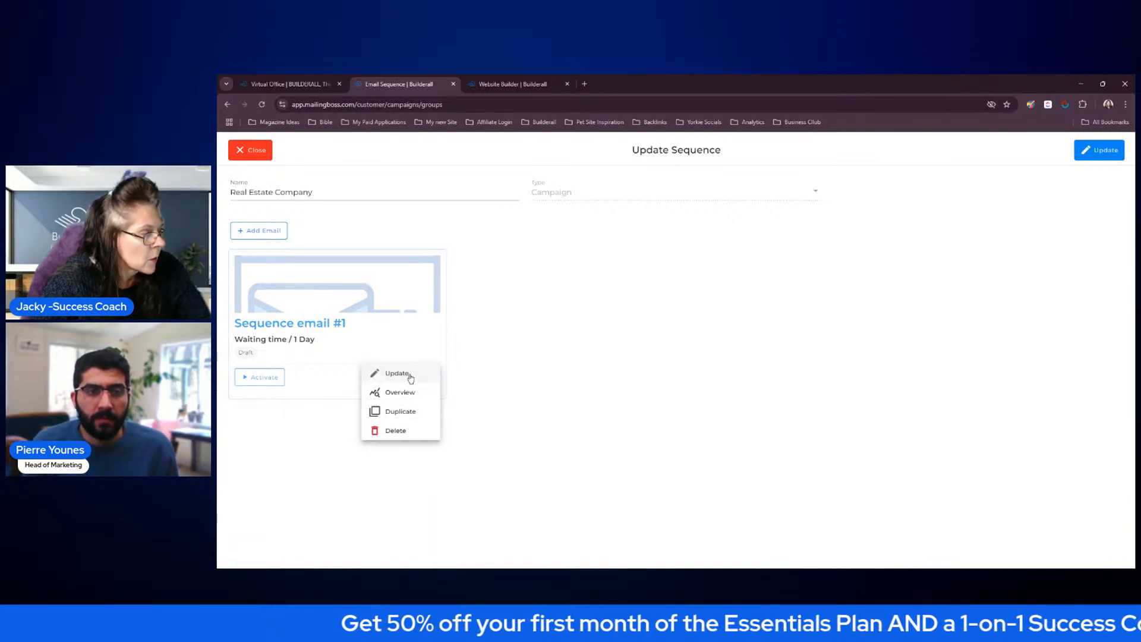
pyautogui.click(410, 375)
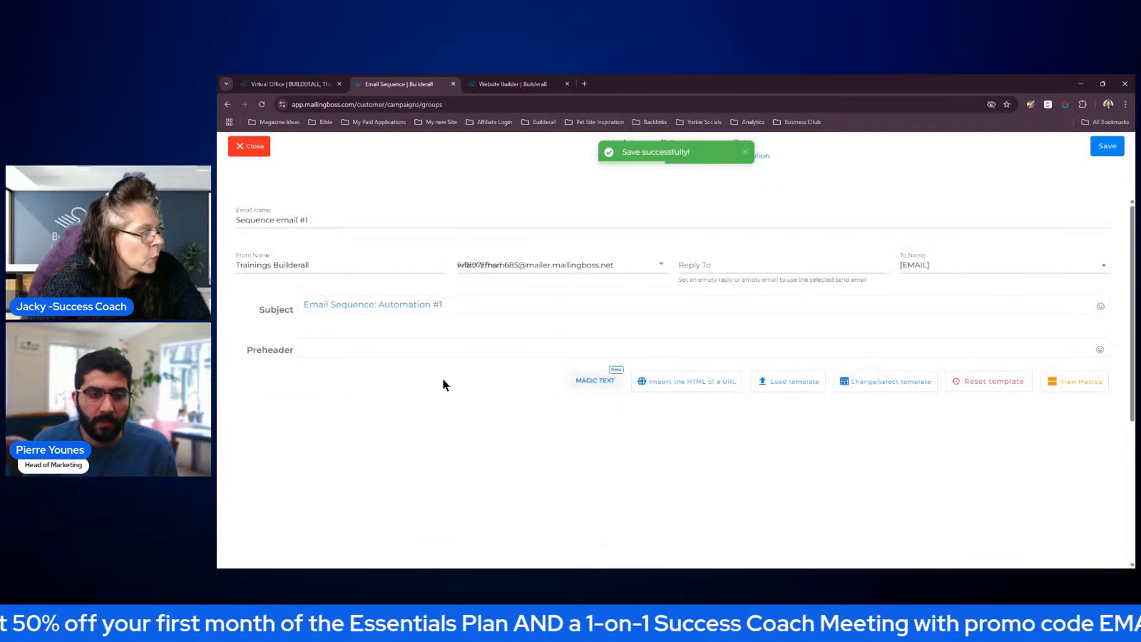
# Set the email's From Email to the training address, copy that address into Reply To, and set To Name to [FNAME]
pyautogui.click(654, 263)
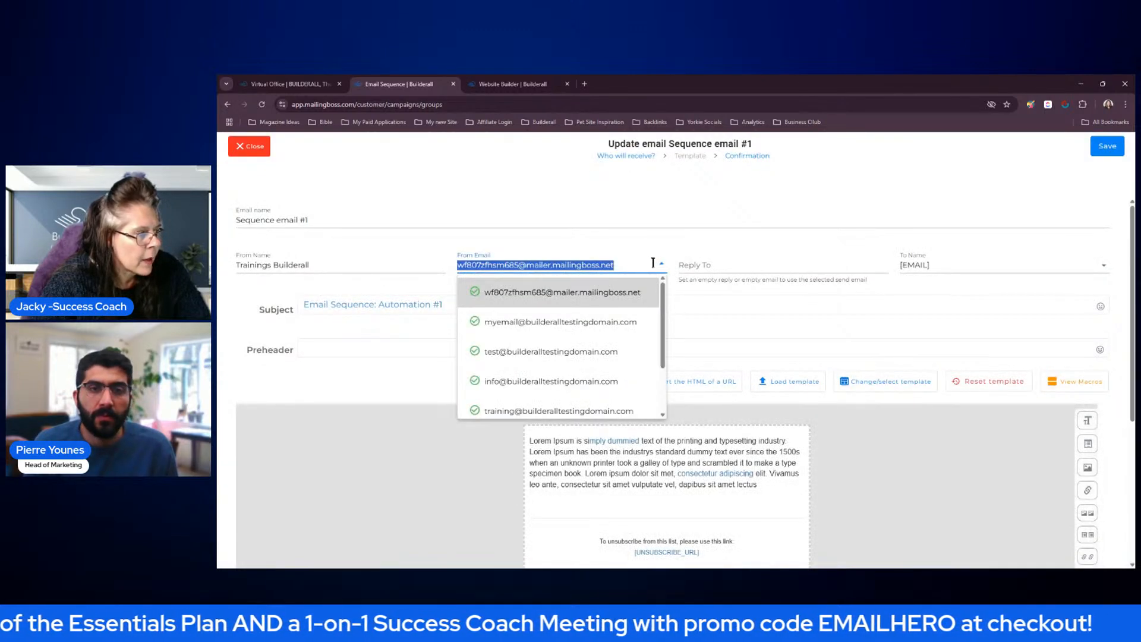
pyautogui.click(587, 410)
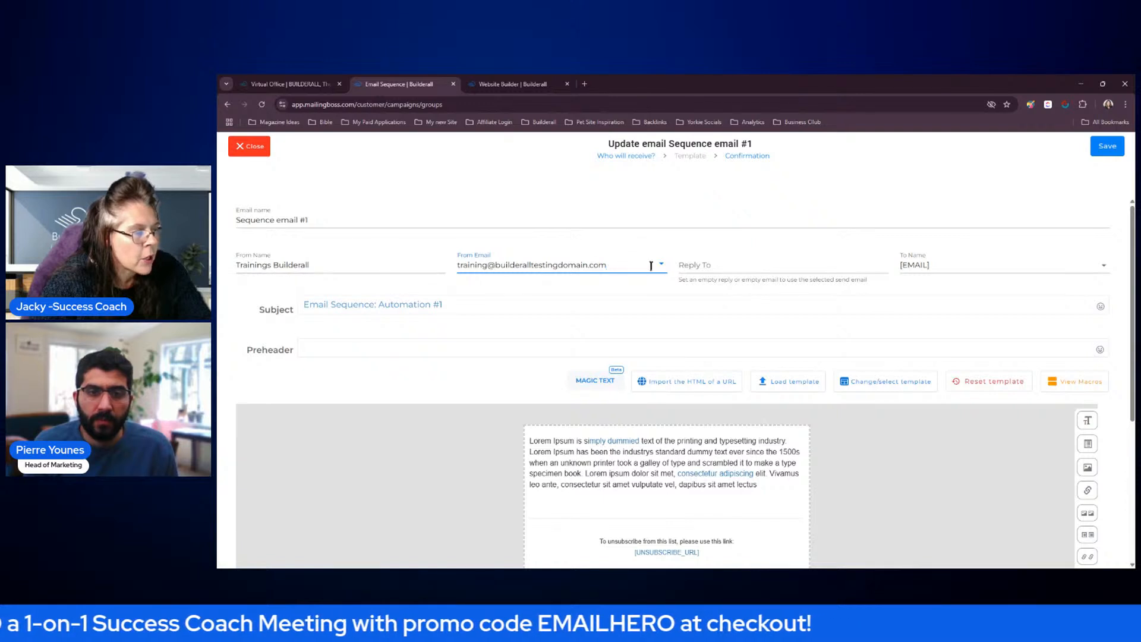
pyautogui.click(651, 265)
pyautogui.hotkey('ctrl', 'c')
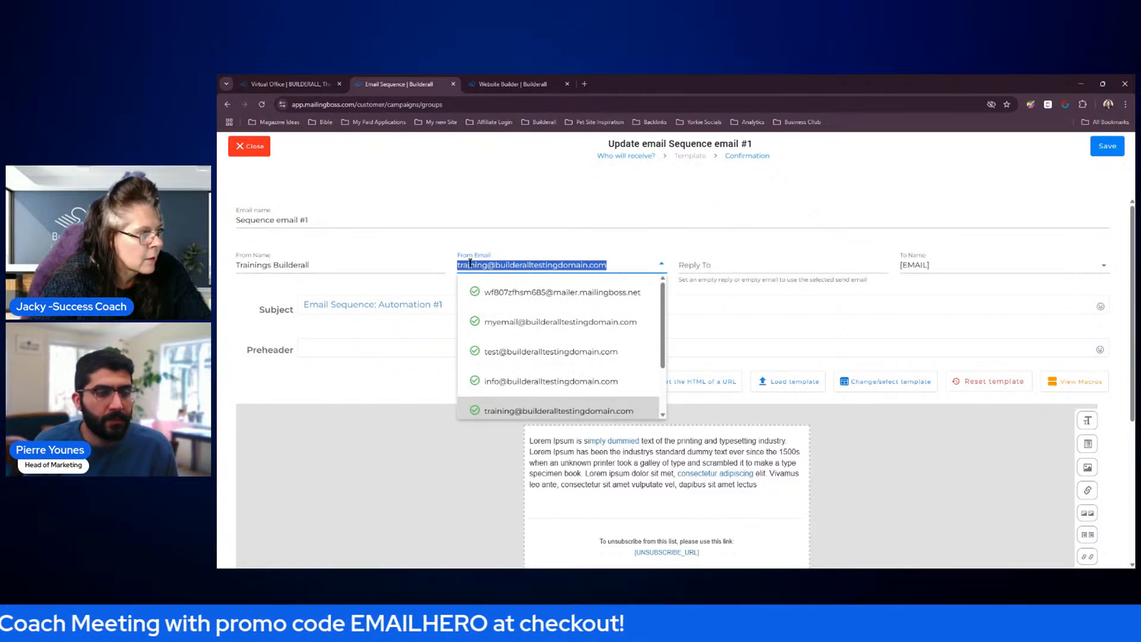
pyautogui.click(711, 265)
pyautogui.hotkey('ctrl', 'v')
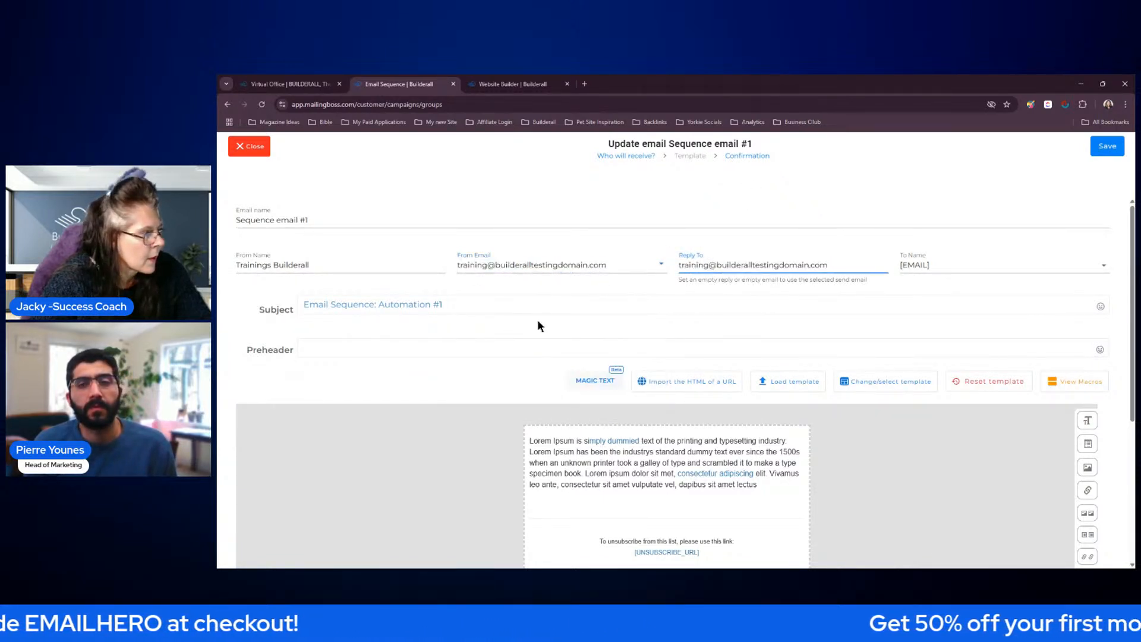
pyautogui.click(977, 262)
pyautogui.click(950, 326)
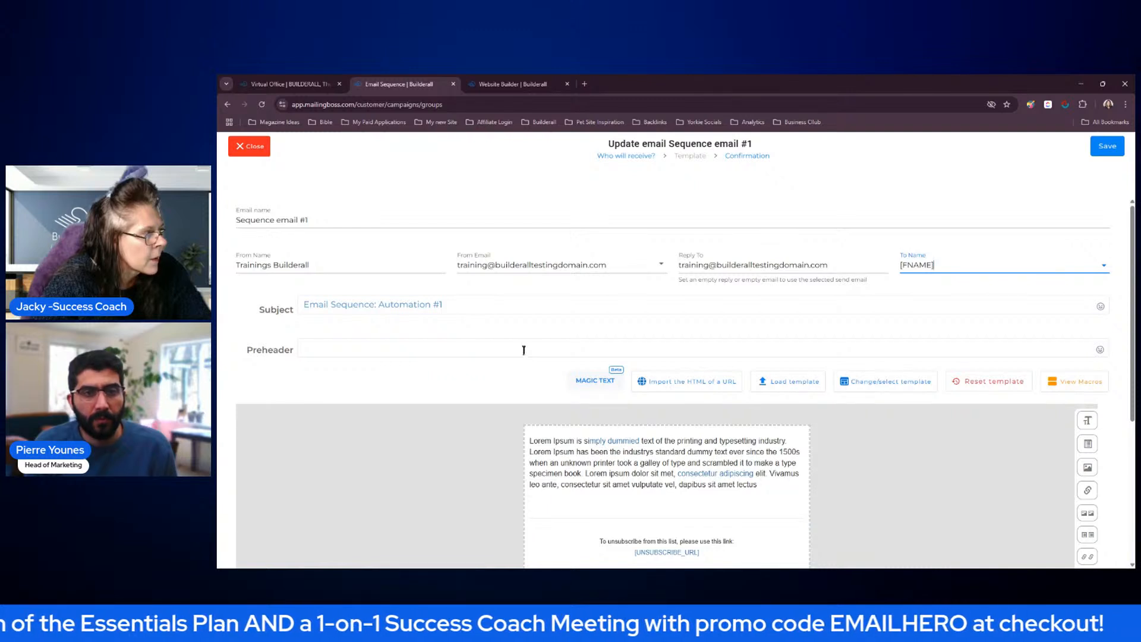
# Rename the sequence email as Campaign 1 (Welcome)
pyautogui.click(317, 221)
pyautogui.moveTo(251, 220); pyautogui.dragTo(331, 219)
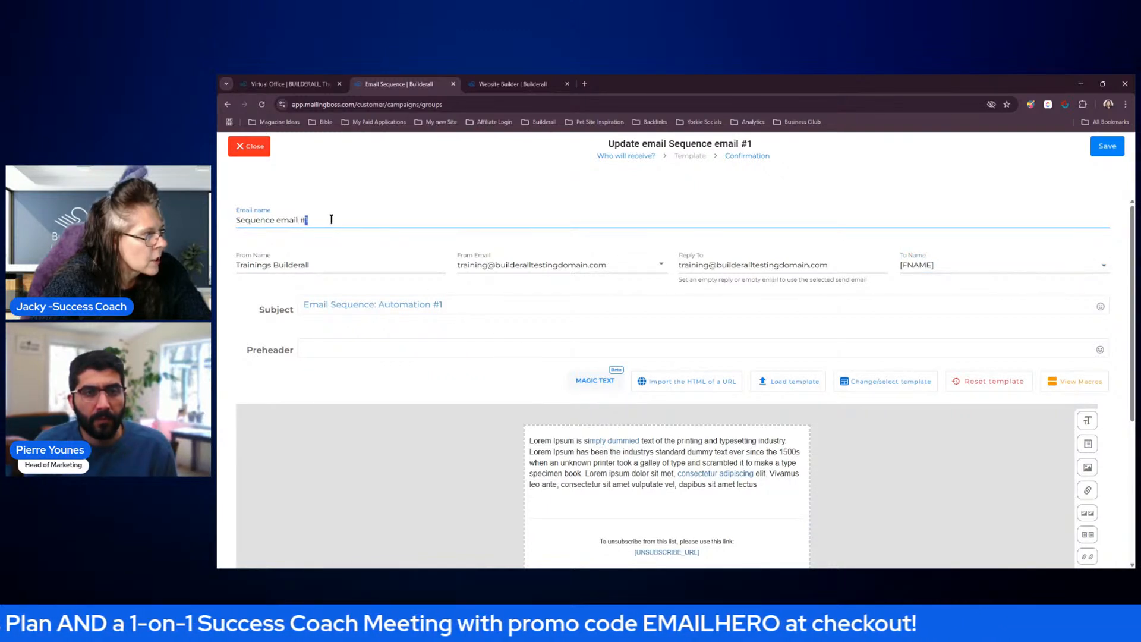
pyautogui.press('BackSpace')
pyautogui.press('BackSpace')
pyautogui.press('BackSpace')
pyautogui.press('BackSpace')
pyautogui.press('BackSpace')
pyautogui.press('BackSpace')
pyautogui.press('BackSpace')
pyautogui.press('BackSpace')
pyautogui.press('BackSpace')
pyautogui.press('BackSpace')
pyautogui.press('BackSpace')
pyautogui.press('BackSpace')
pyautogui.press('BackSpace')
pyautogui.write('Campaign 1')
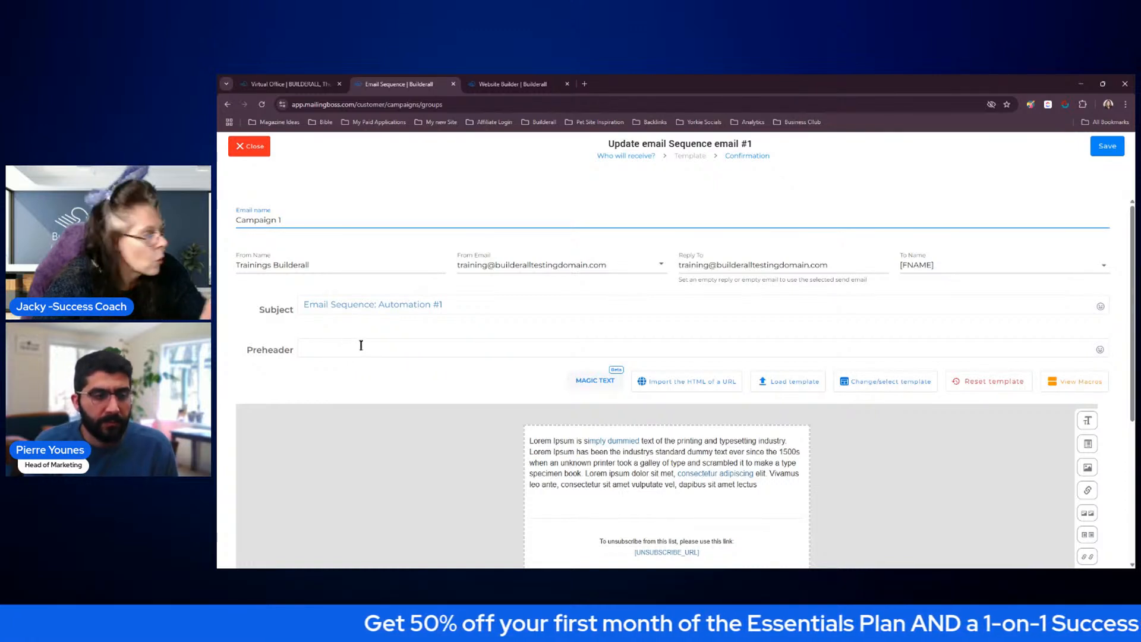
pyautogui.write('(Welcome')
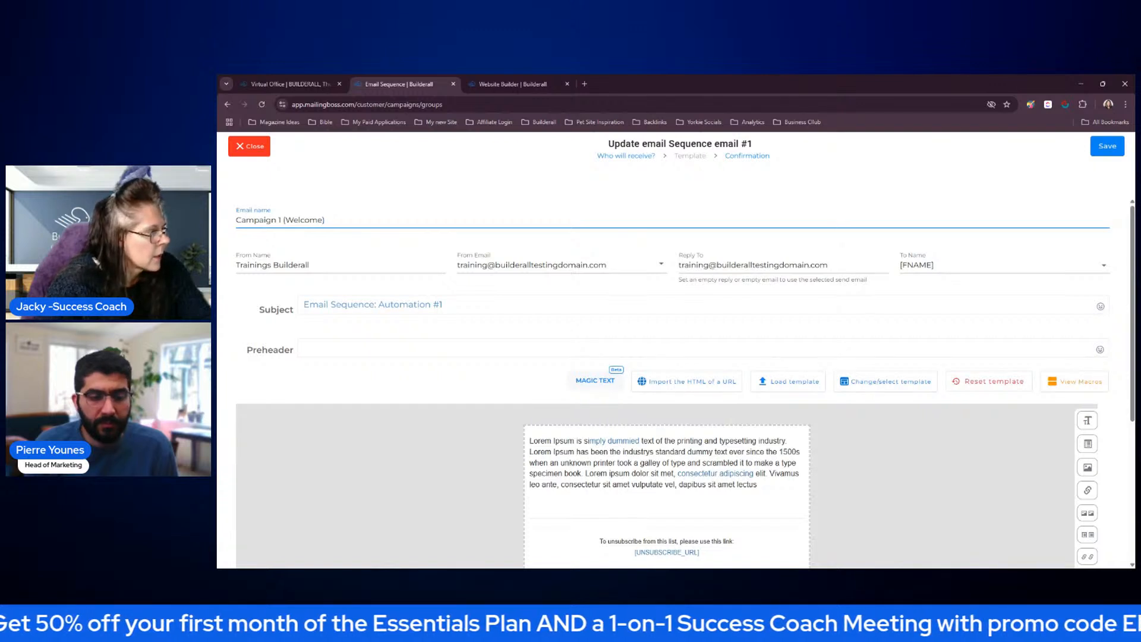
# Replace the email's subject with "Welcome to Real Estate Company"
pyautogui.moveTo(444, 305); pyautogui.dragTo(304, 298)
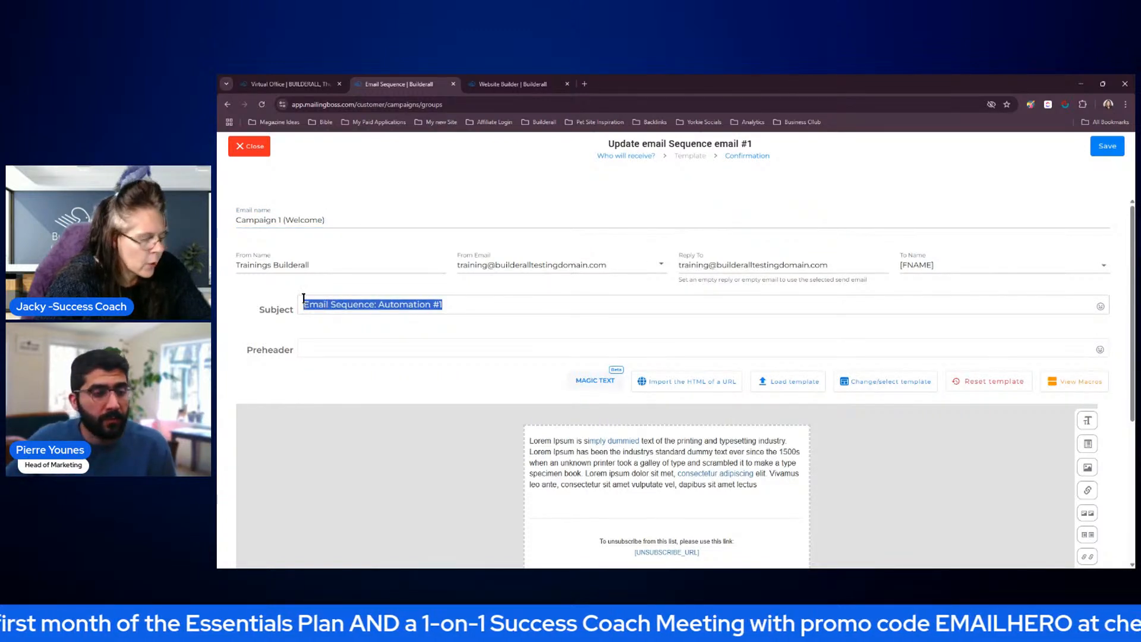
pyautogui.write('Welcome to R')
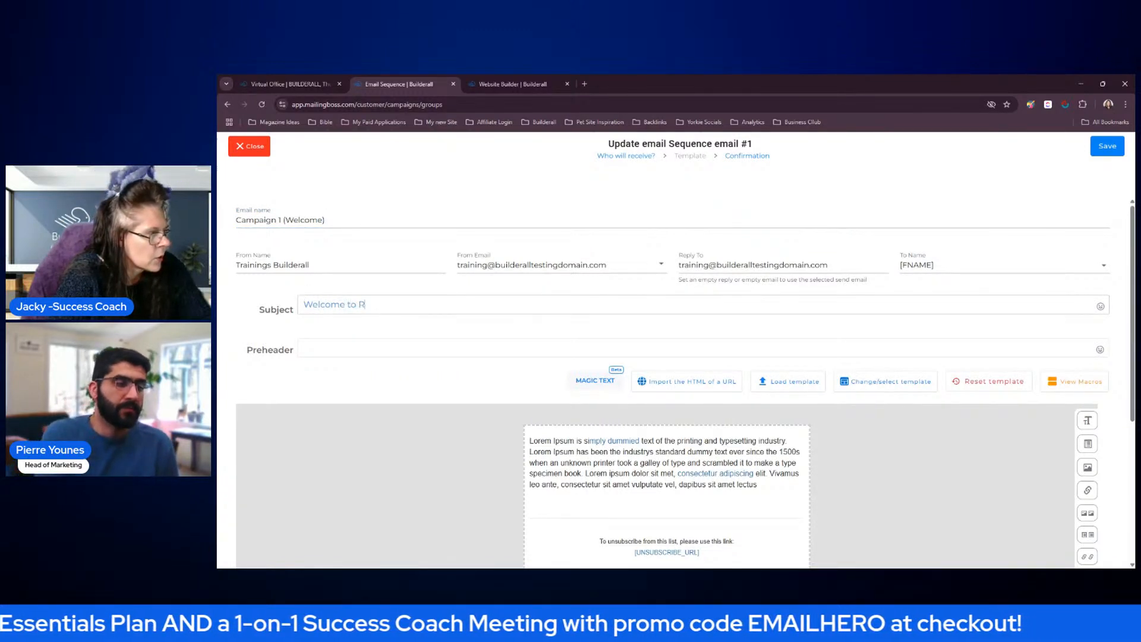
pyautogui.write('eal Estate')
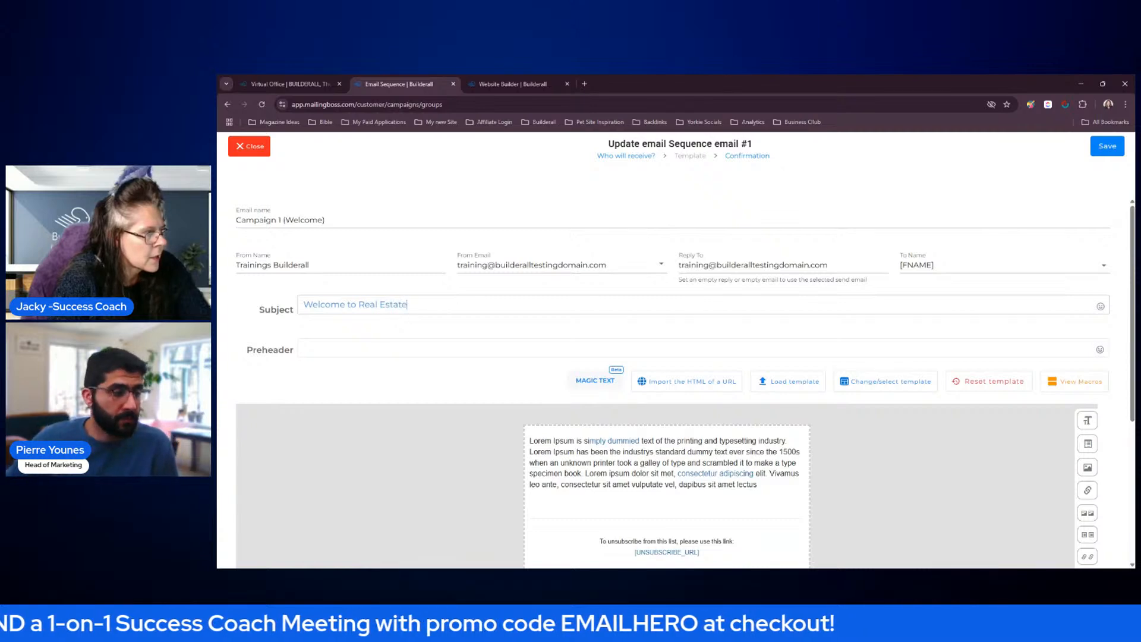
pyautogui.write(' Company')
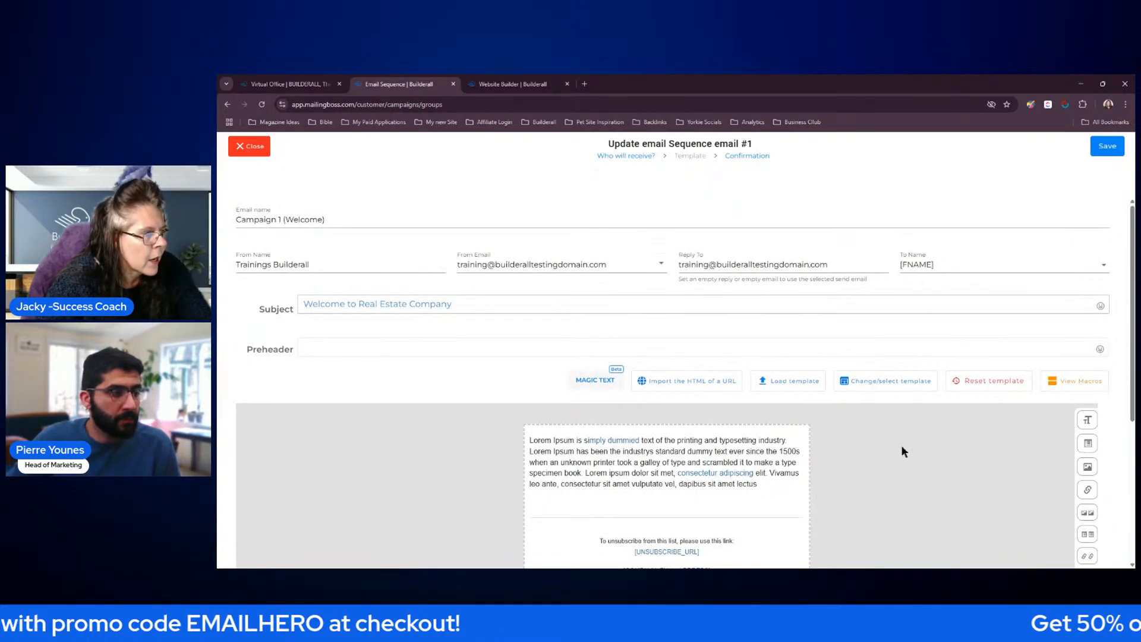
pyautogui.scroll(-5, 902, 447)
pyautogui.scroll(2, 902, 447)
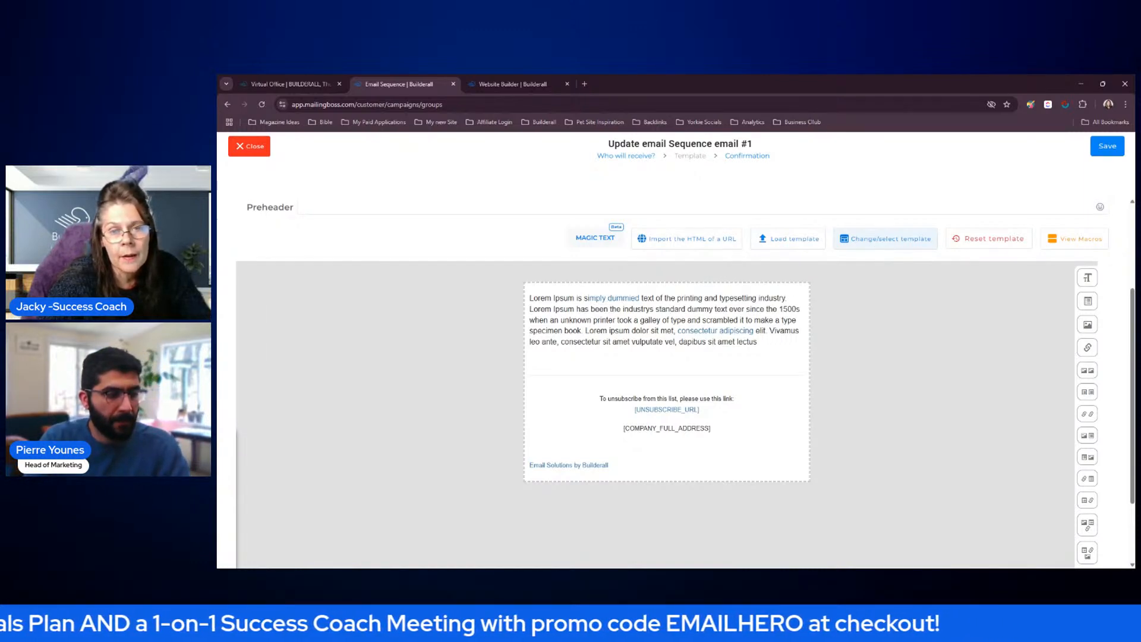
pyautogui.scroll(2, 926, 401)
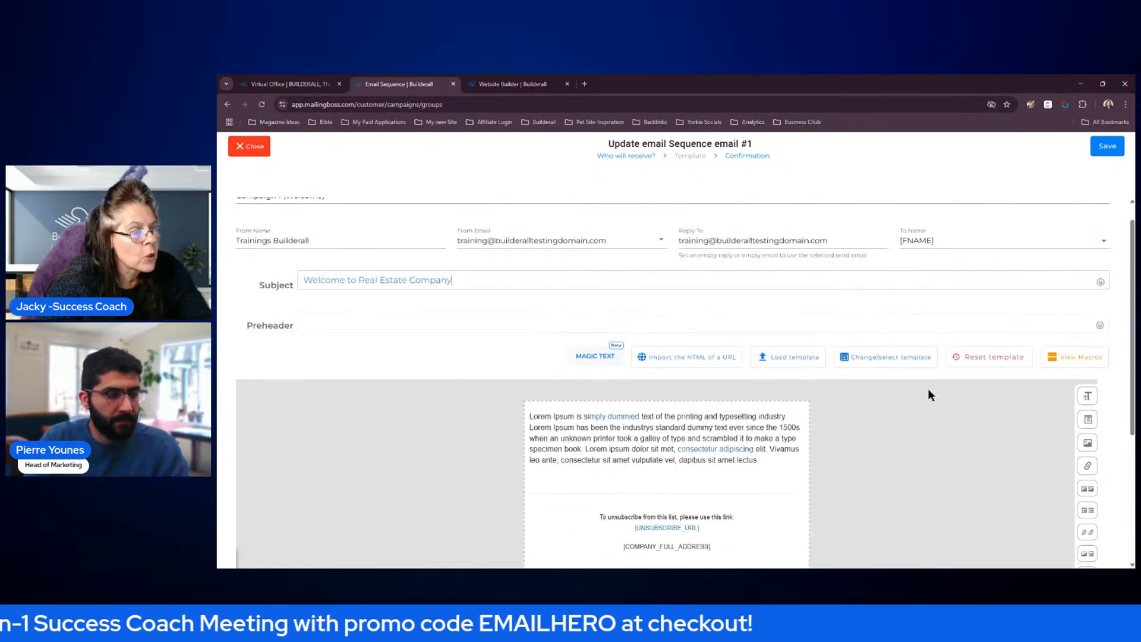
pyautogui.scroll(1, 930, 396)
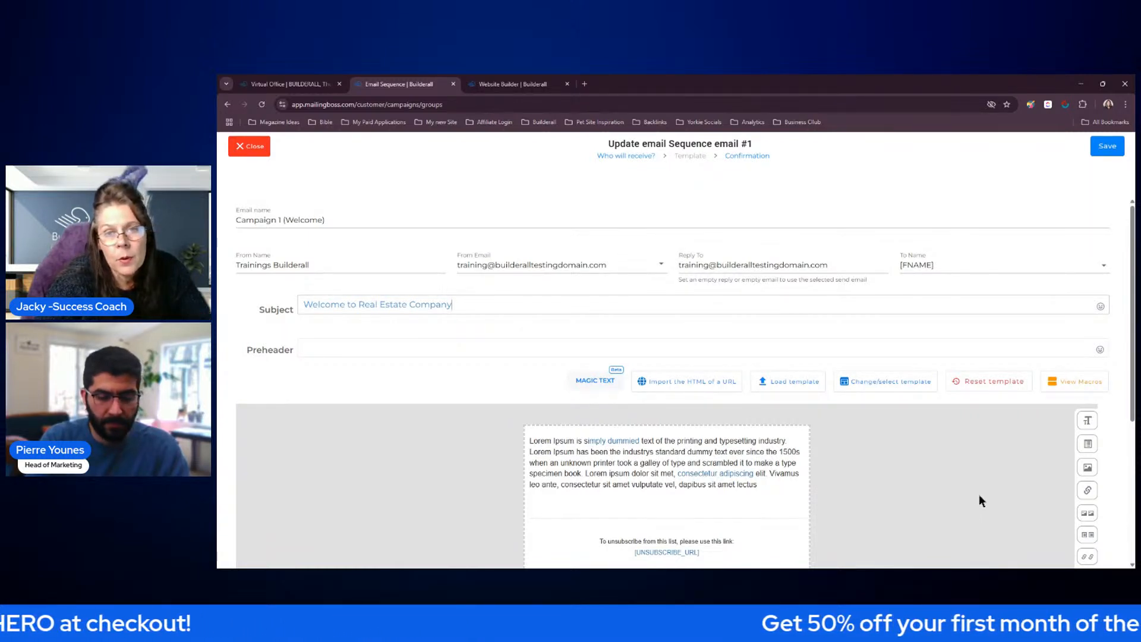
# Look through the content blocks available for the email, from text, image and button blocks to social media, divider and timers
pyautogui.scroll(-3, 975, 488)
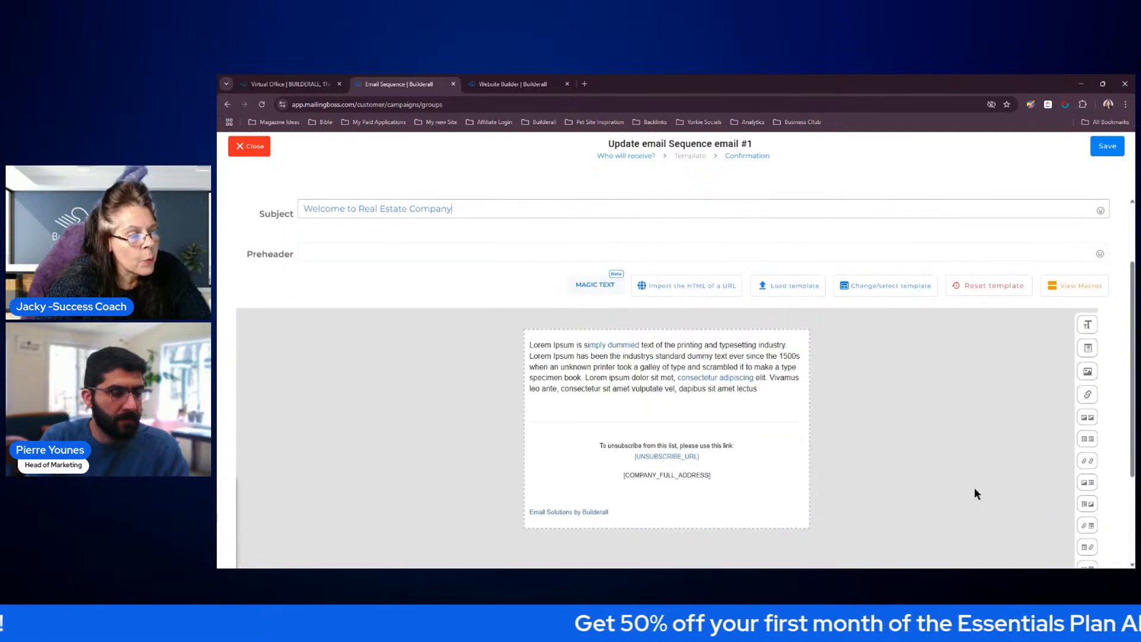
pyautogui.moveTo(1085, 339)
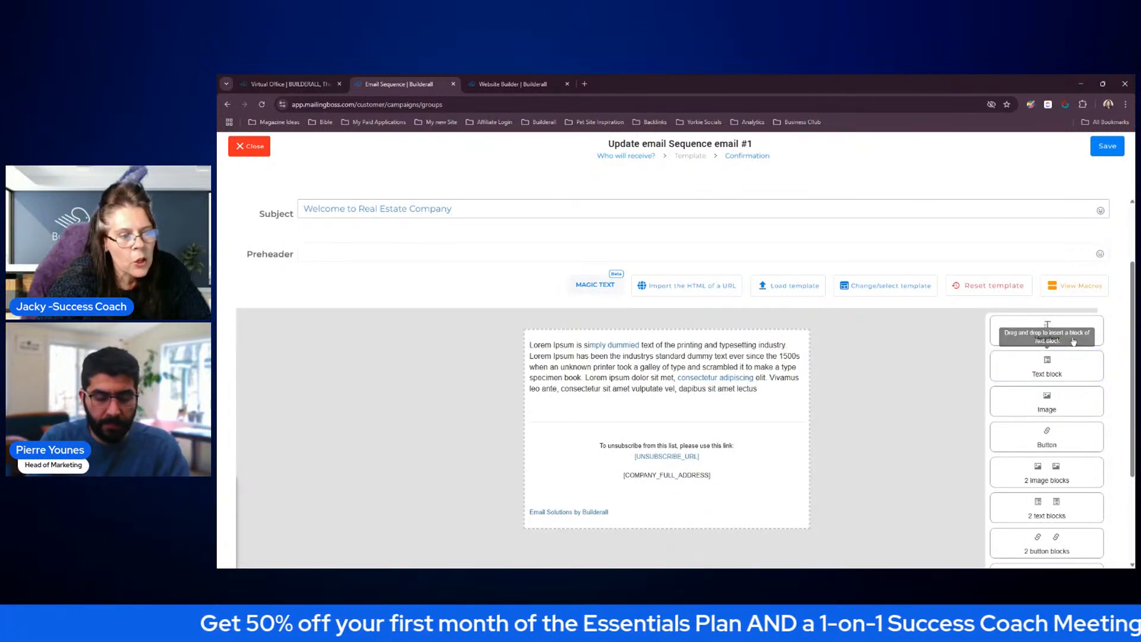
pyautogui.scroll(-3, 1079, 356)
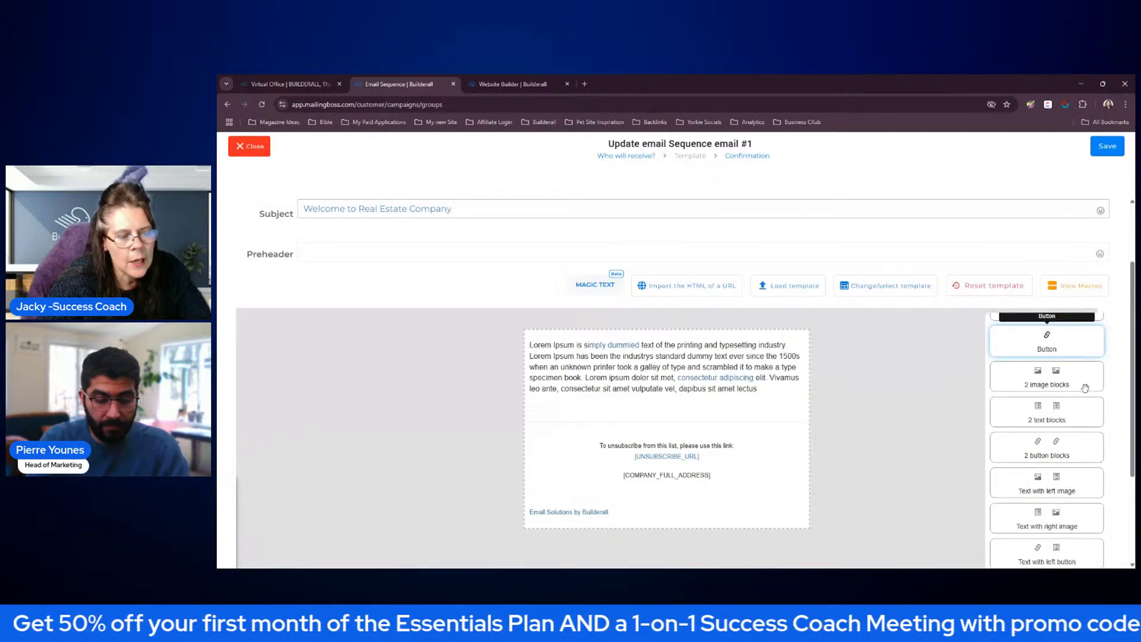
pyautogui.scroll(-5, 1085, 389)
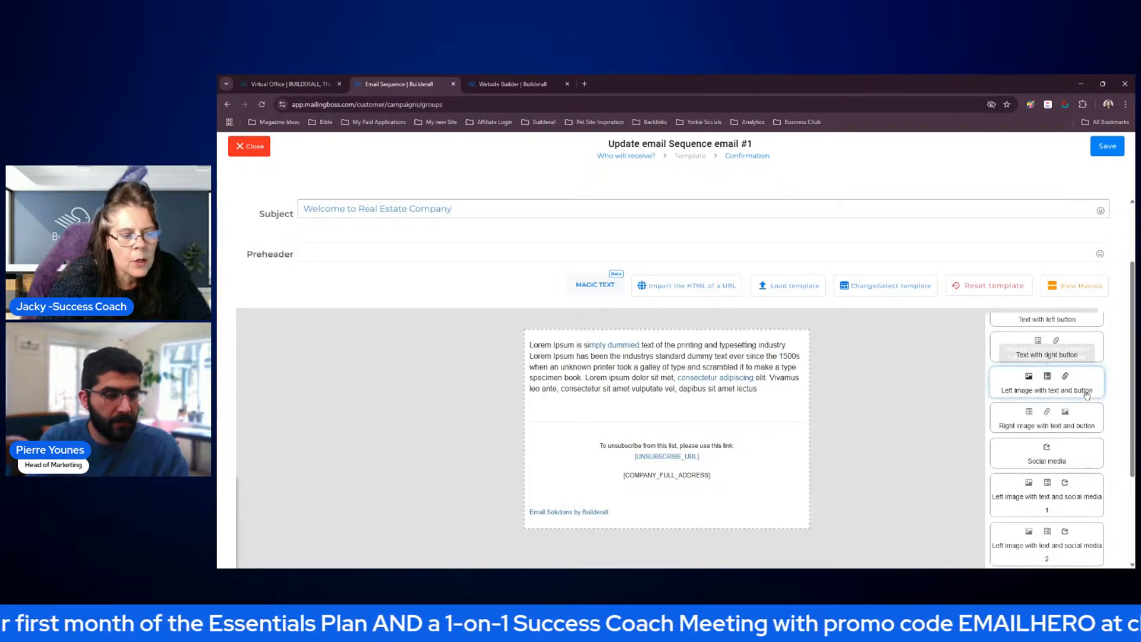
pyautogui.scroll(-3, 1085, 392)
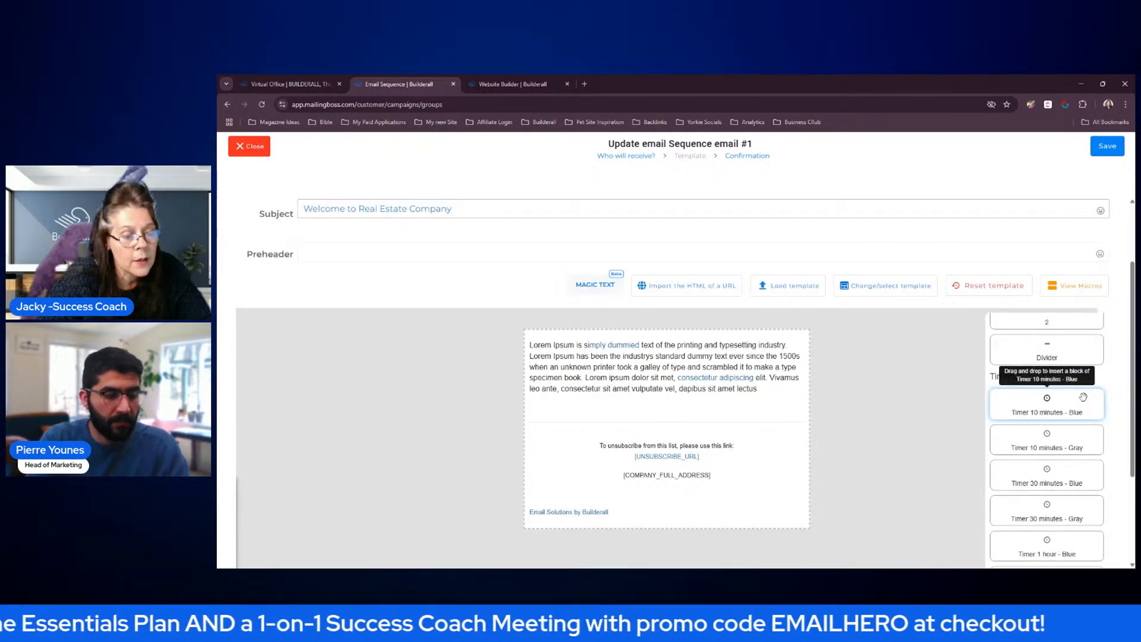
pyautogui.scroll(8, 1064, 358)
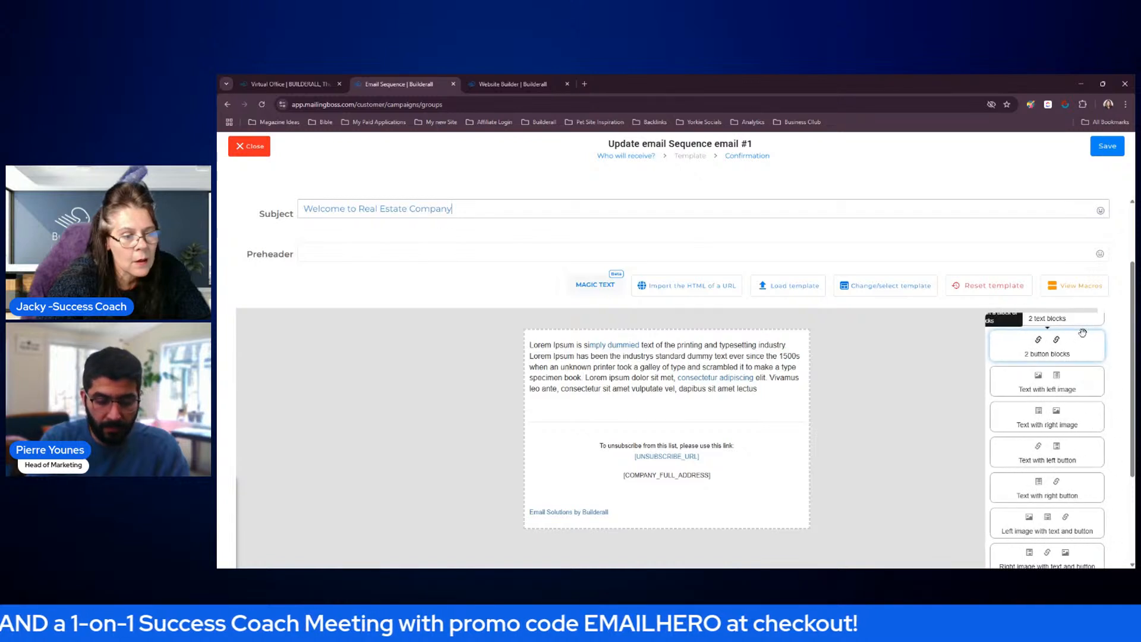
pyautogui.scroll(-3, 1073, 365)
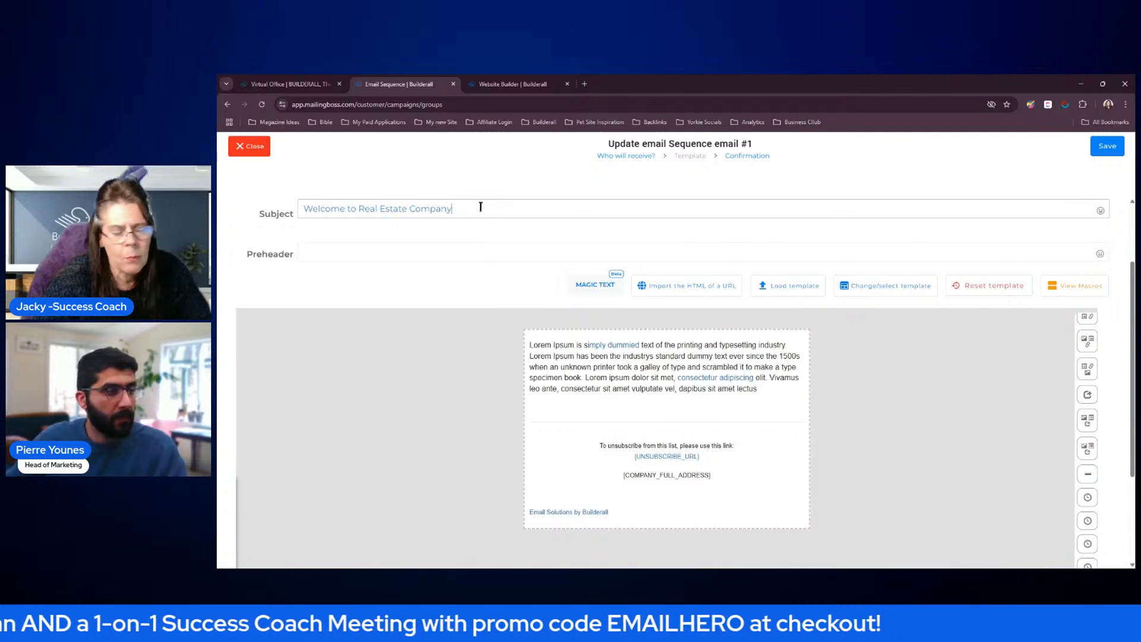
# Add a smiling face emoji to the end of the email's subject and close the emoji picker
pyautogui.click(1100, 212)
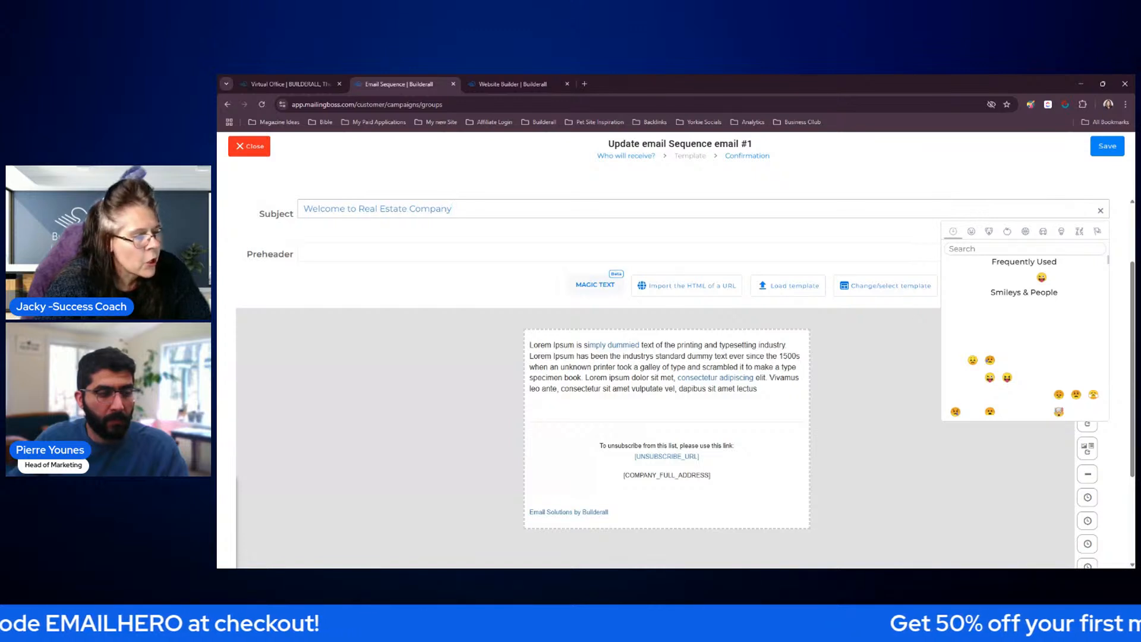
pyautogui.click(973, 277)
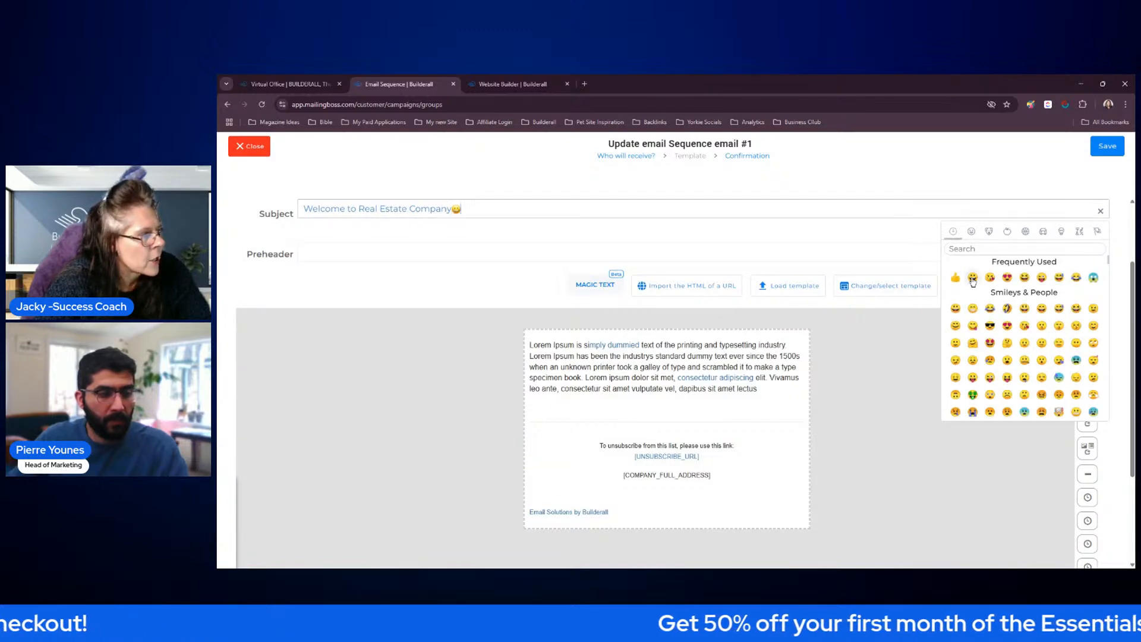
pyautogui.click(777, 400)
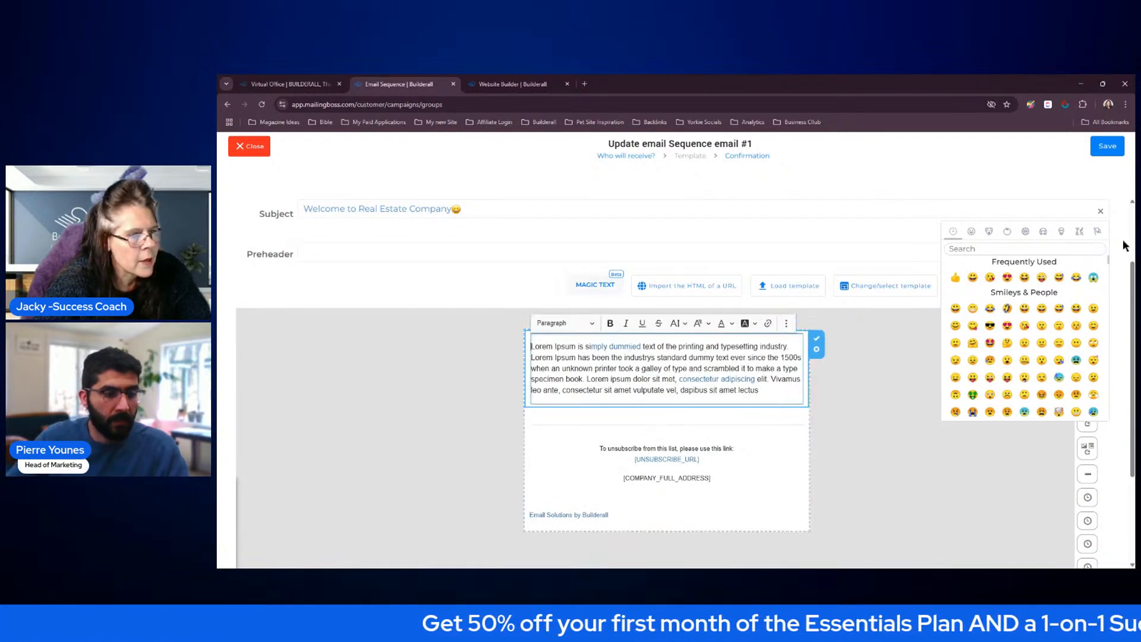
pyautogui.click(1101, 212)
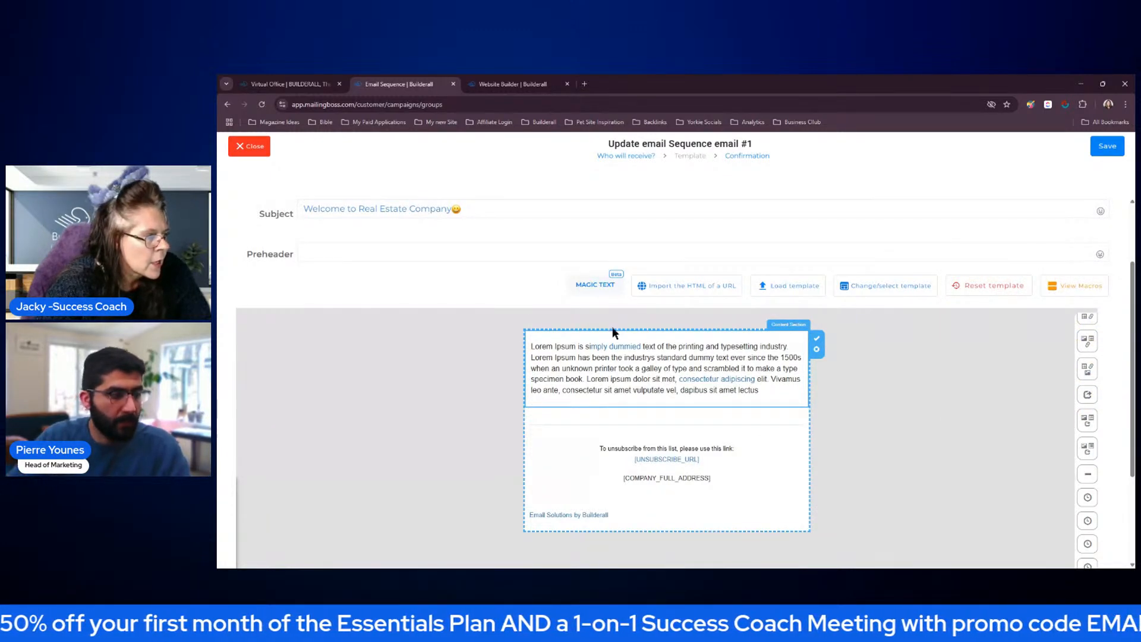
# Generate one complete email sample with Magic Text for a "Real Estate Agency" business, advertising "Selling Listings for Buyers and Sellers"
pyautogui.click(596, 285)
pyautogui.click(642, 285)
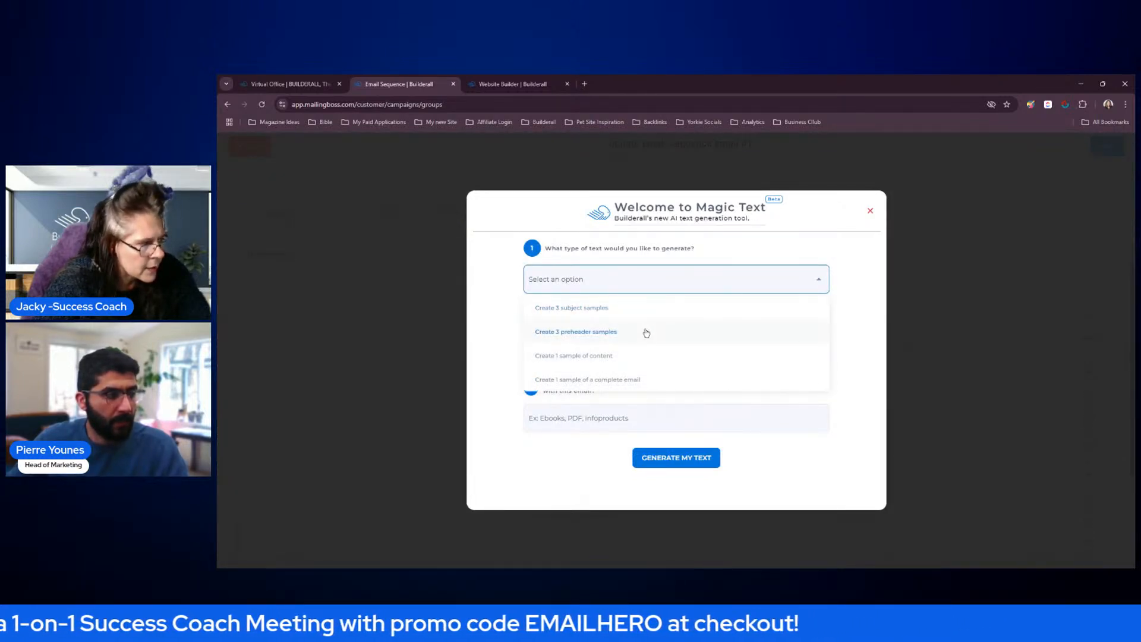
pyautogui.click(649, 381)
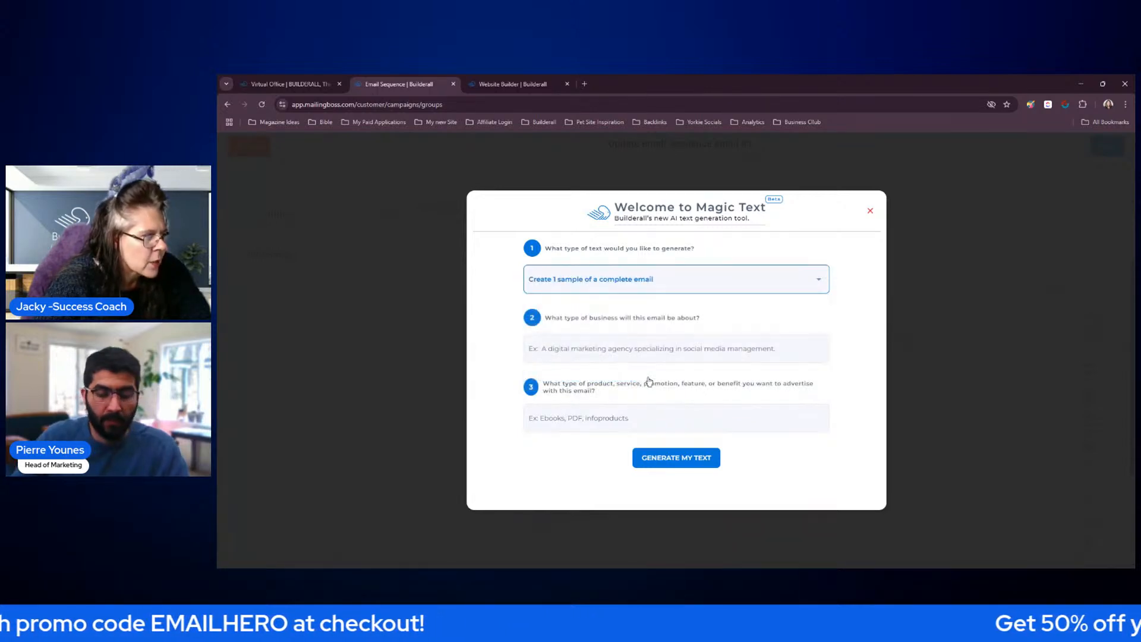
pyautogui.click(791, 355)
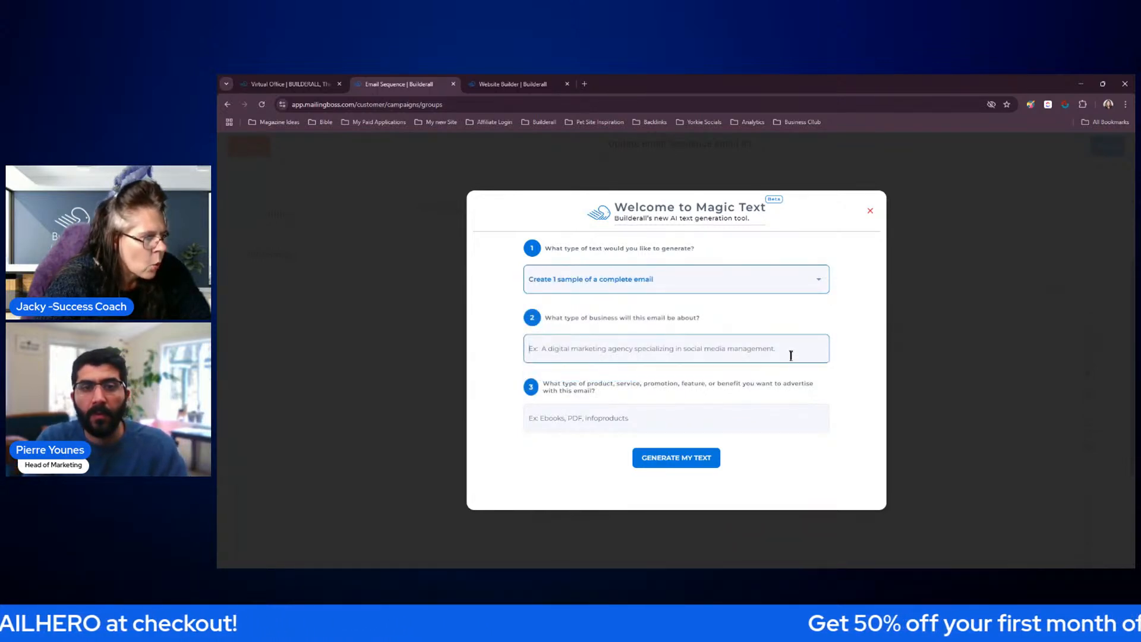
pyautogui.write('Real Estate Agency')
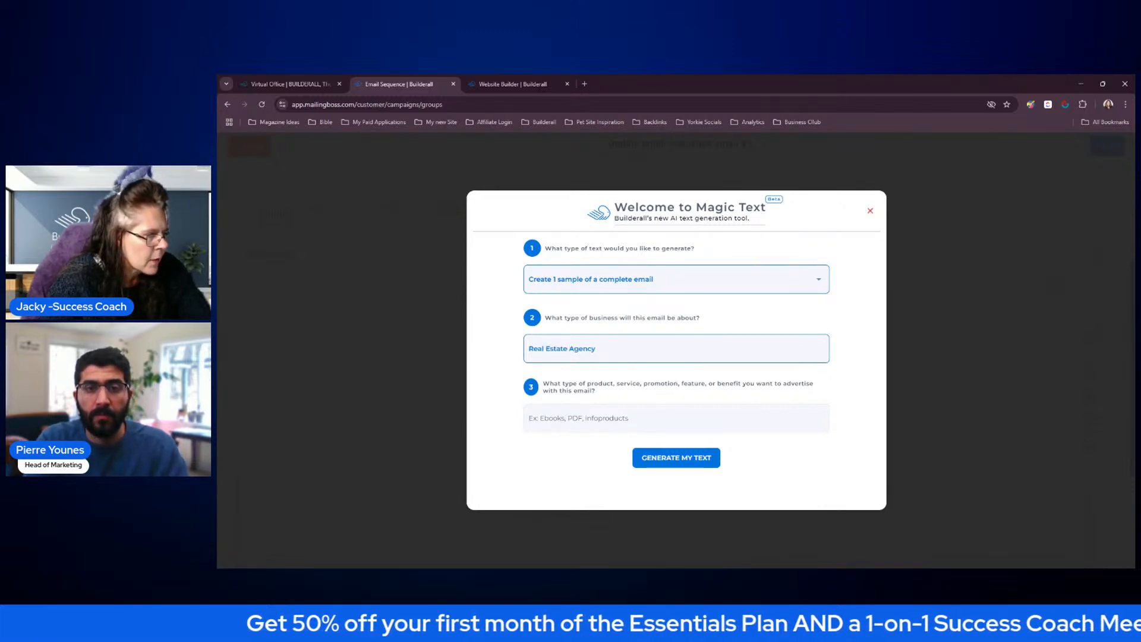
pyautogui.click(665, 420)
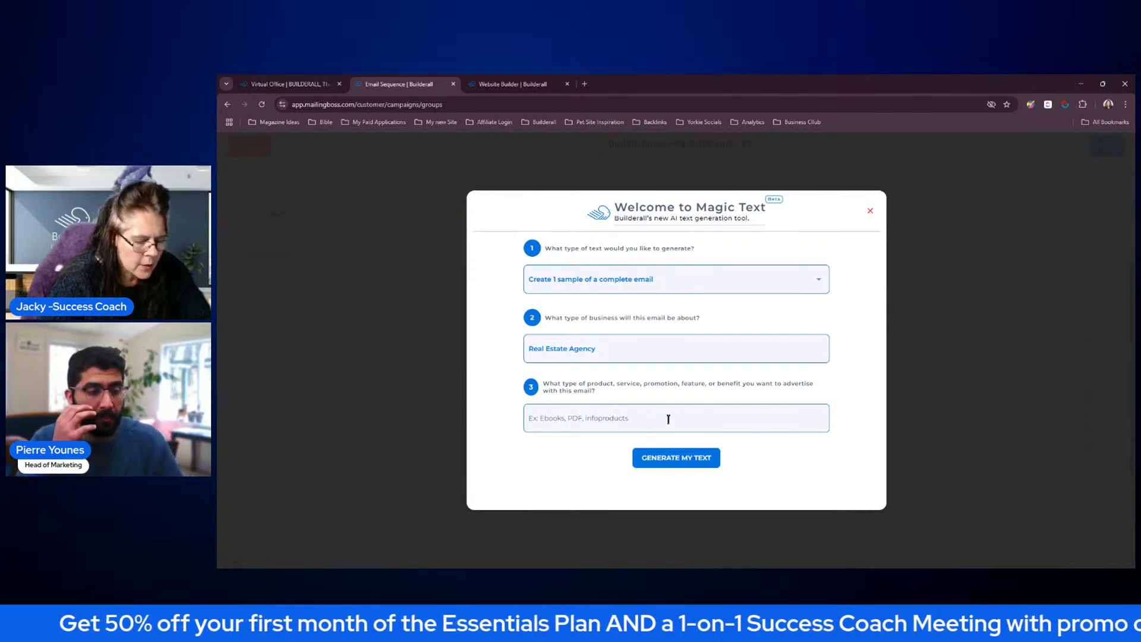
pyautogui.write('Se')
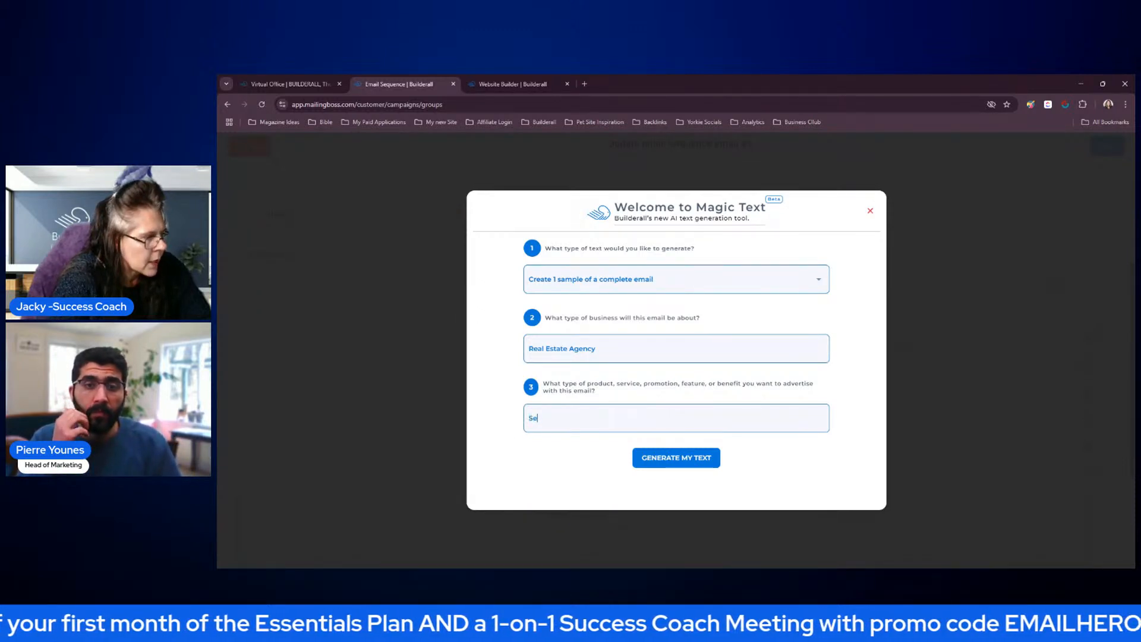
pyautogui.write('lling Li')
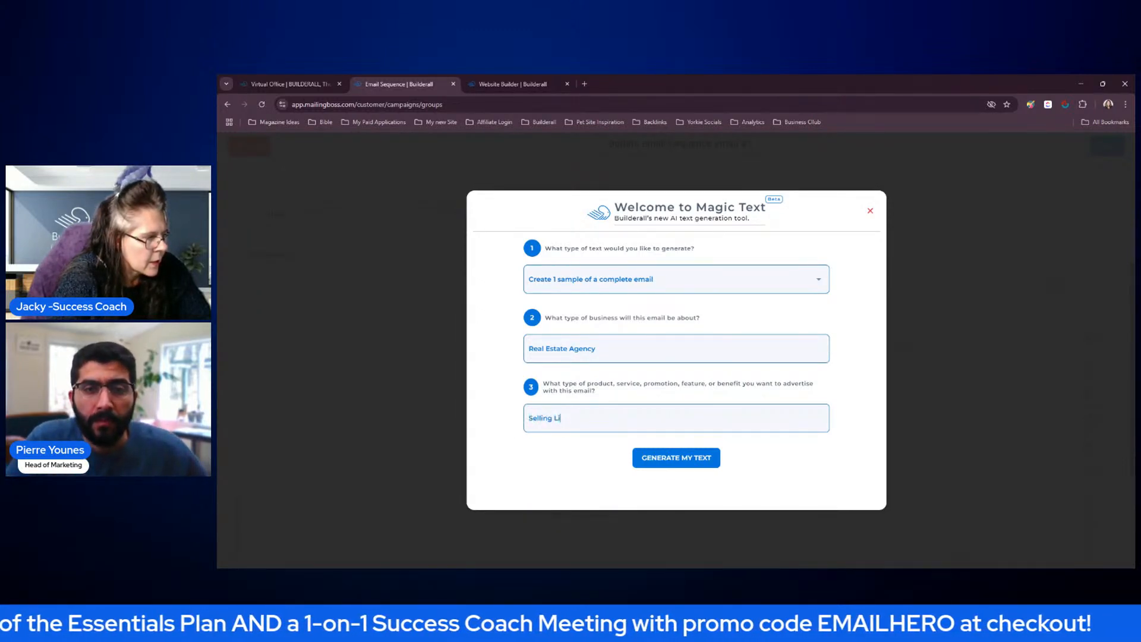
pyautogui.write('stings for Buyers and Sellers')
pyautogui.click(693, 467)
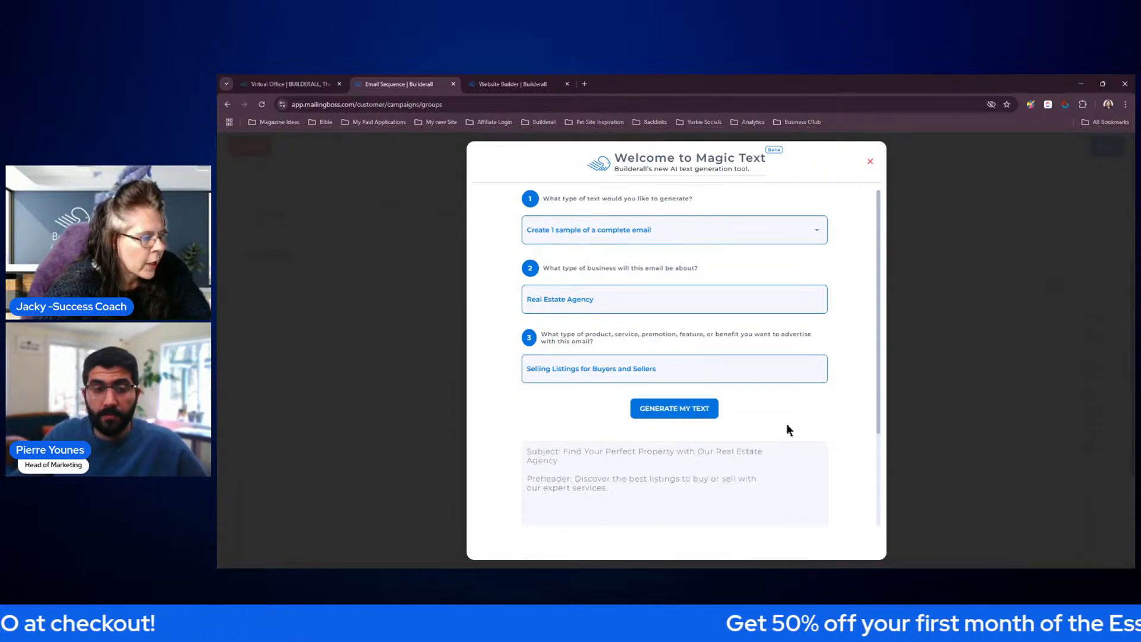
# Copy only the body paragraphs of the generated email and replace the Lorem Ipsum placeholder text with them
pyautogui.scroll(-3, 786, 424)
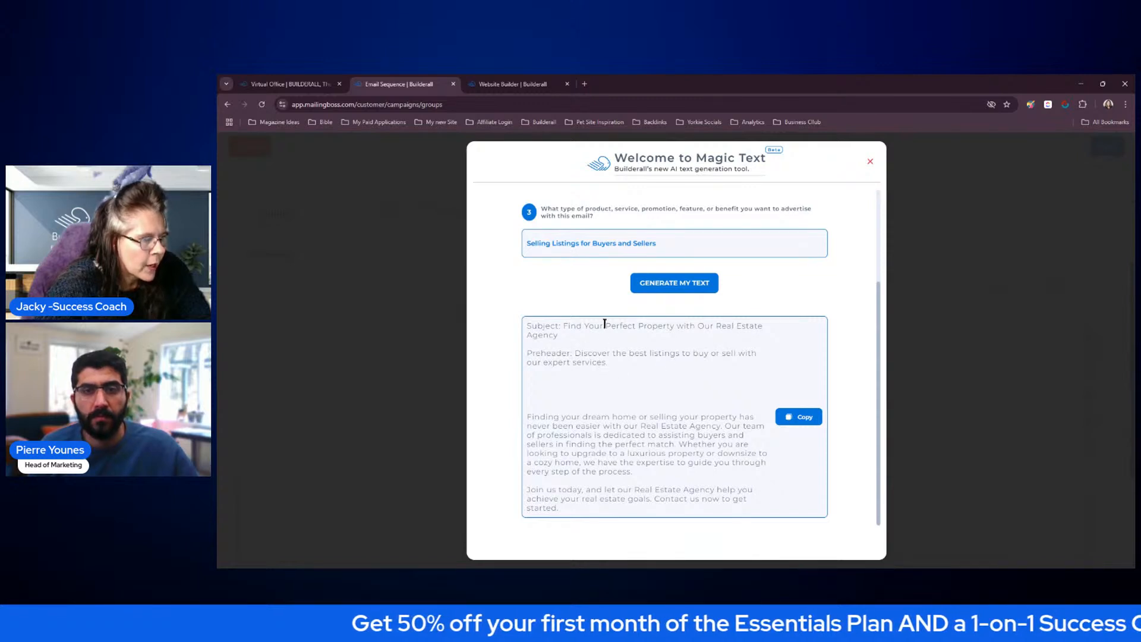
pyautogui.click(796, 423)
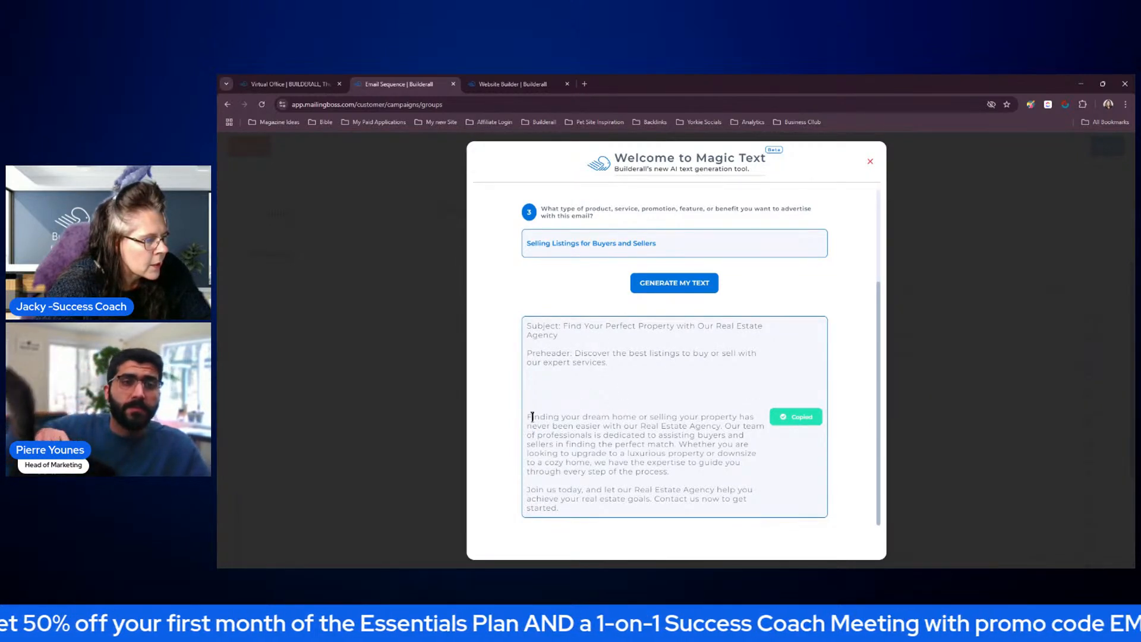
pyautogui.moveTo(527, 416); pyautogui.dragTo(635, 538)
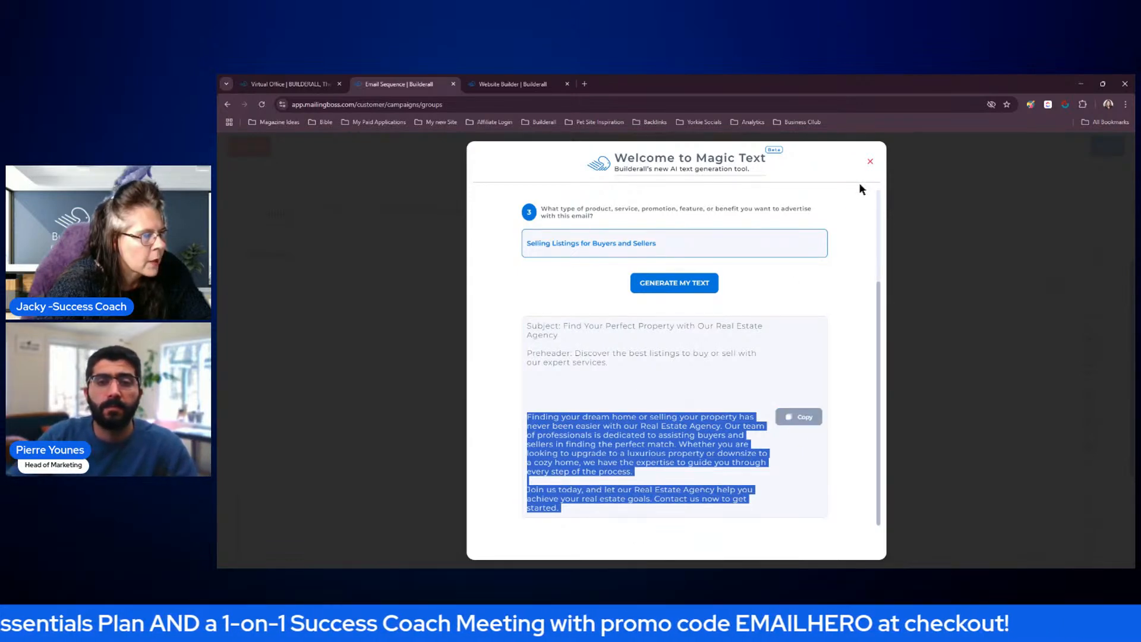
pyautogui.click(869, 161)
pyautogui.click(666, 381)
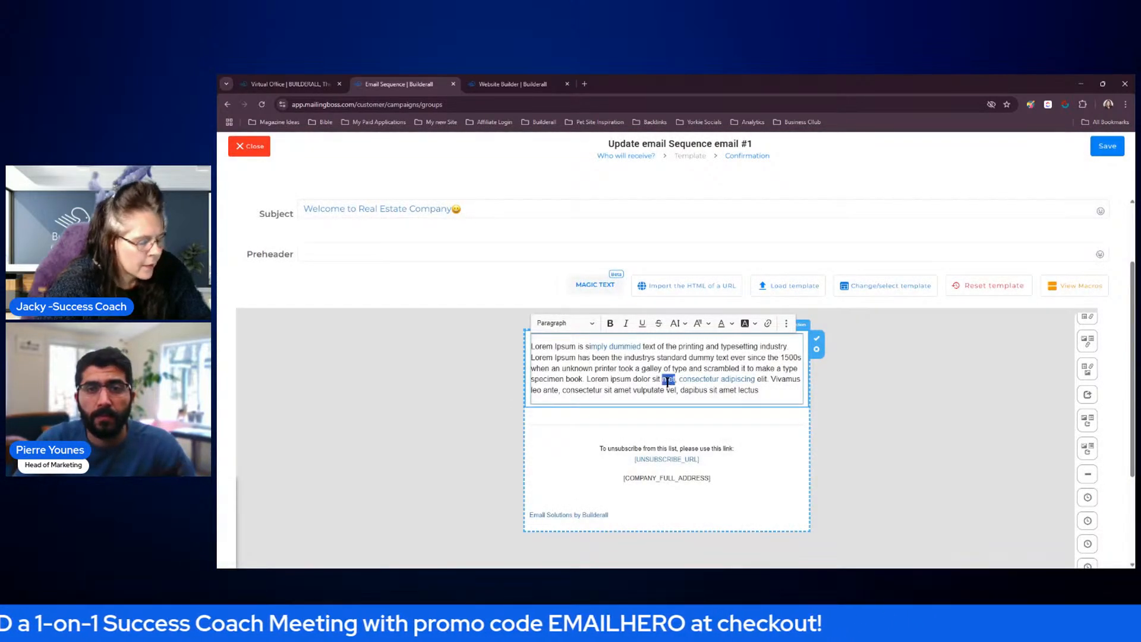
pyautogui.hotkey('ctrl', 'a')
pyautogui.hotkey('ctrl', 'v')
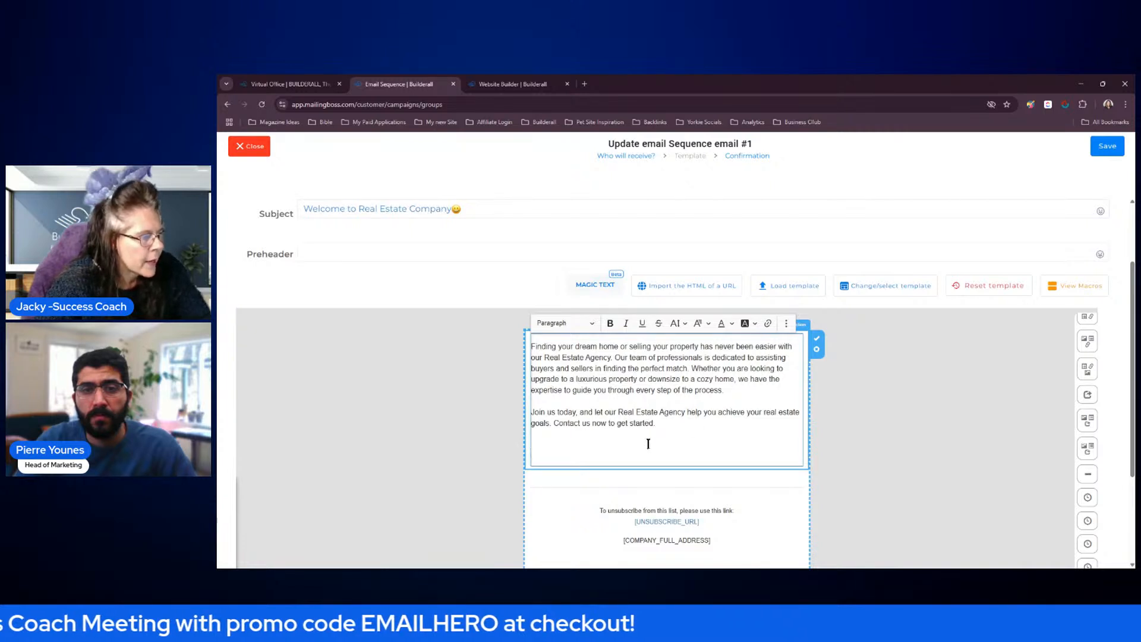
# Insert blank lines above the first body paragraph and start the greeting with "Hi"
pyautogui.moveTo(532, 345); pyautogui.dragTo(557, 340)
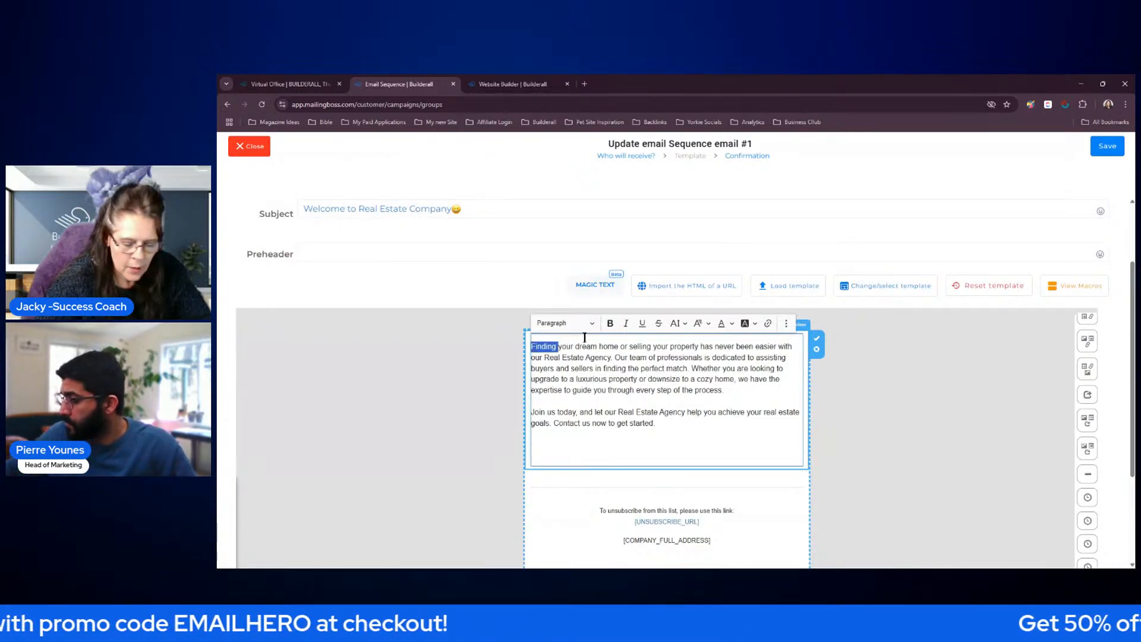
pyautogui.press('Left')
pyautogui.press('Return')
pyautogui.press('Return')
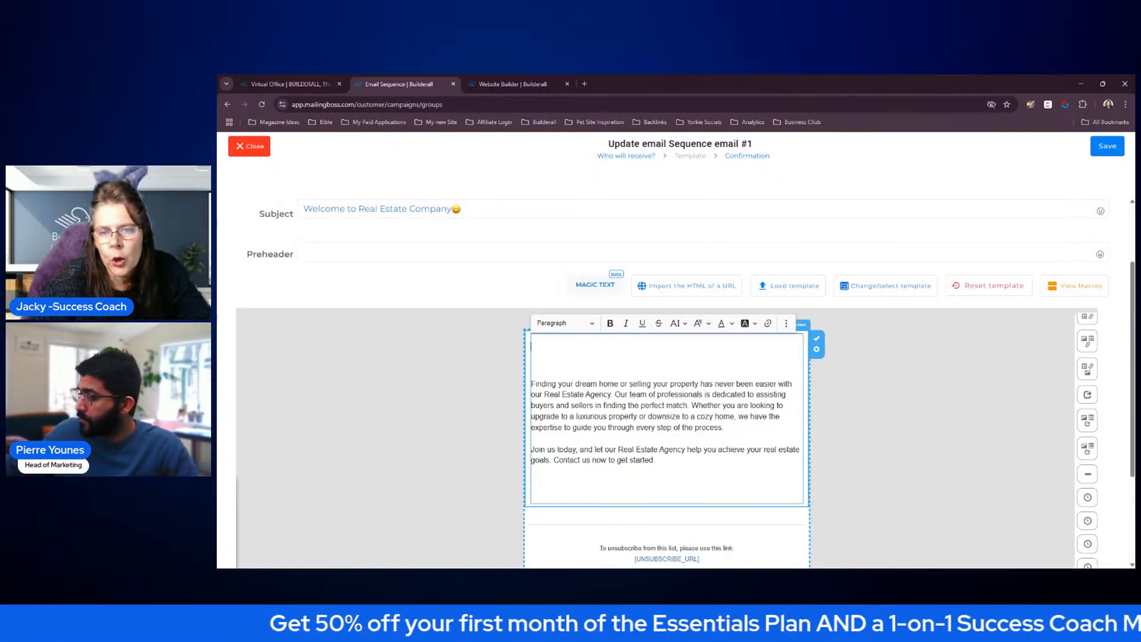
pyautogui.write('Hi')
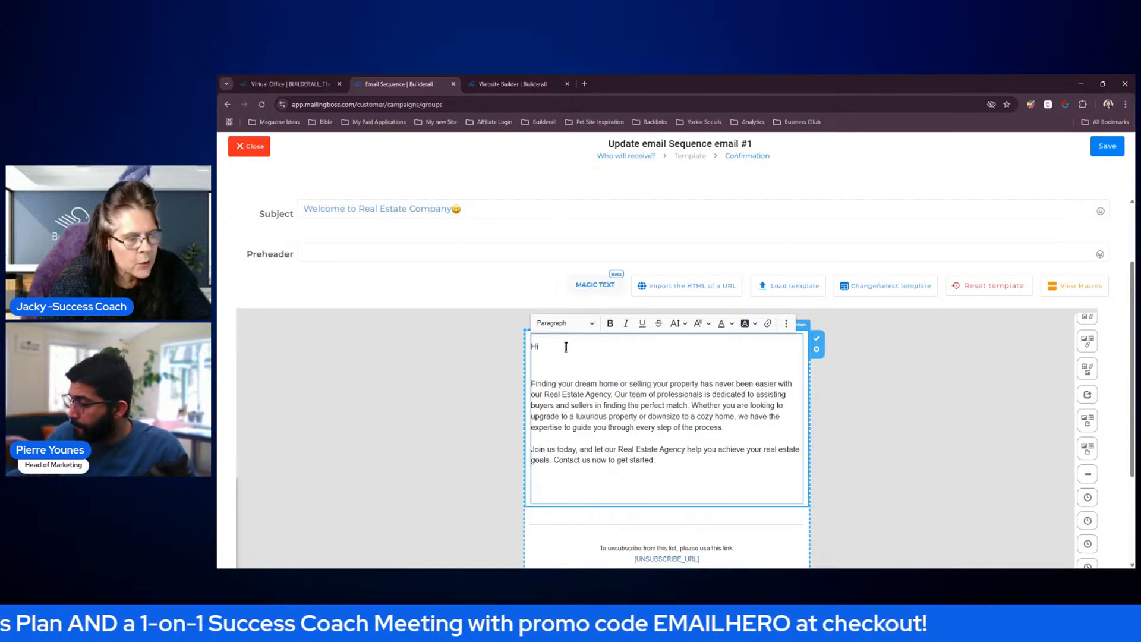
# Complete the greeting with the [FNAME] macro from the Macros List and a comma, and remove the extra blank lines below it
pyautogui.click(1083, 291)
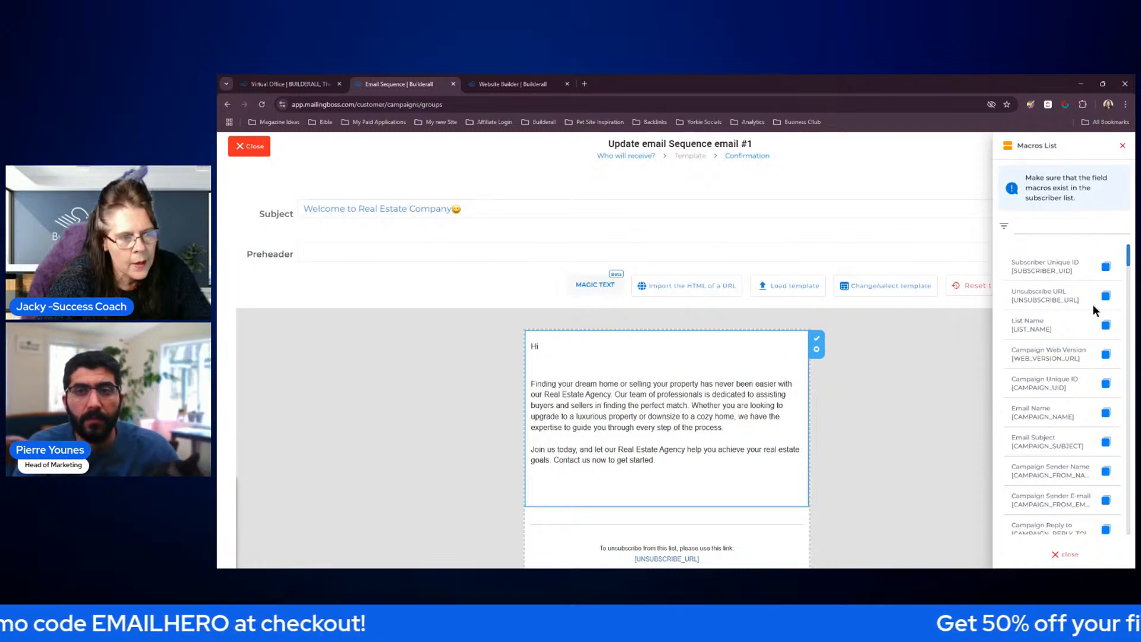
pyautogui.moveTo(1127, 261); pyautogui.dragTo(1135, 454)
pyautogui.click(1104, 403)
pyautogui.click(567, 351)
pyautogui.hotkey('ctrl', 'v')
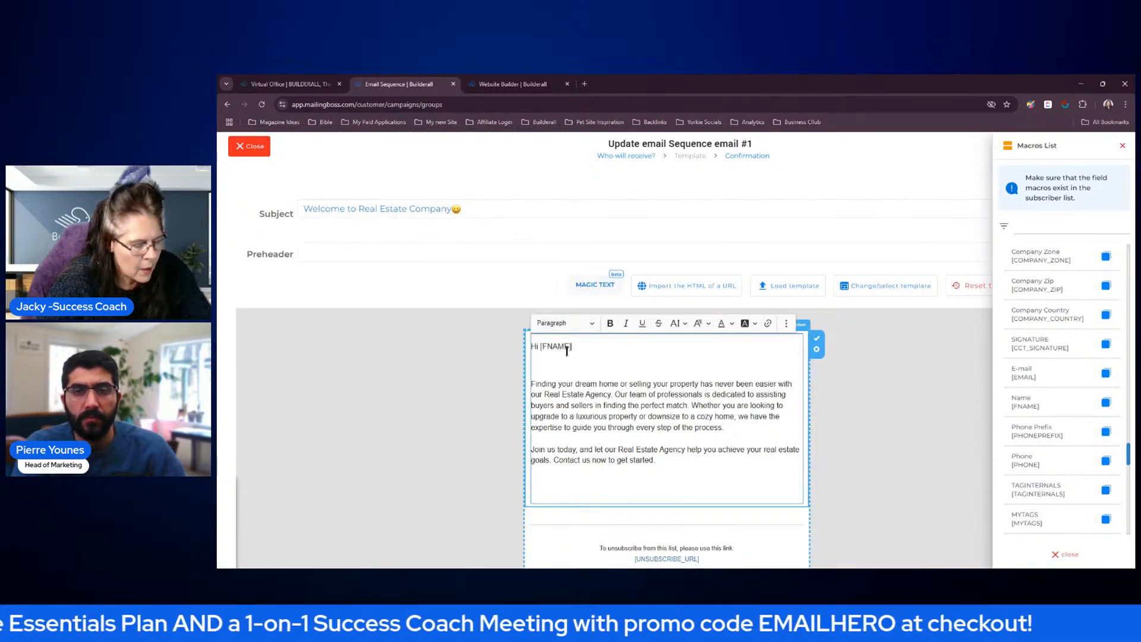
pyautogui.write(',')
pyautogui.press('Return')
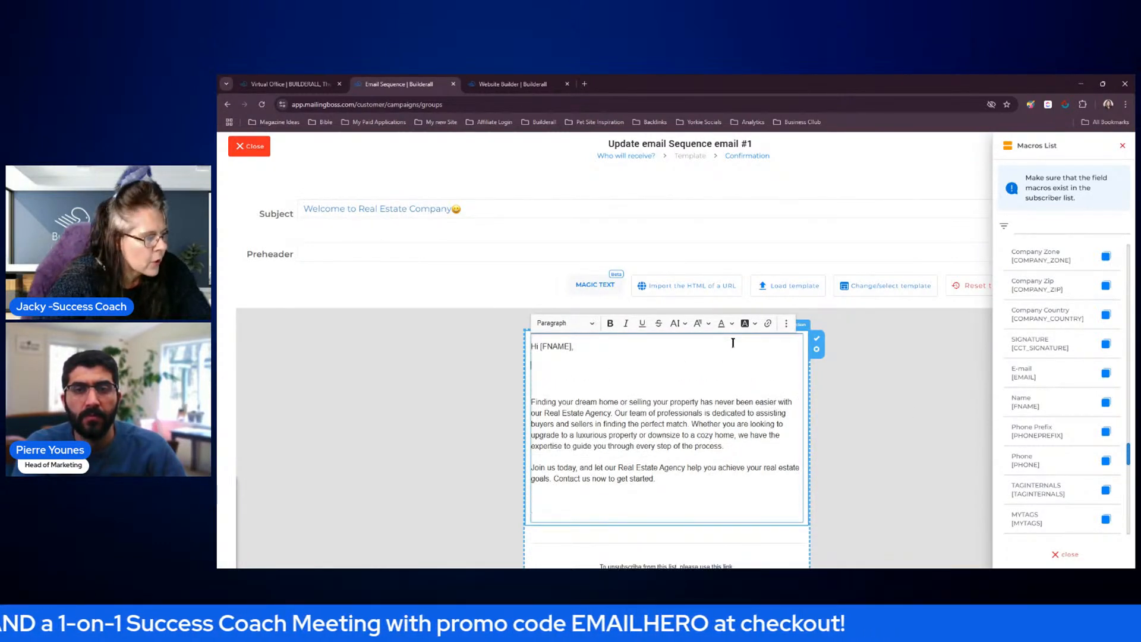
pyautogui.press('Delete')
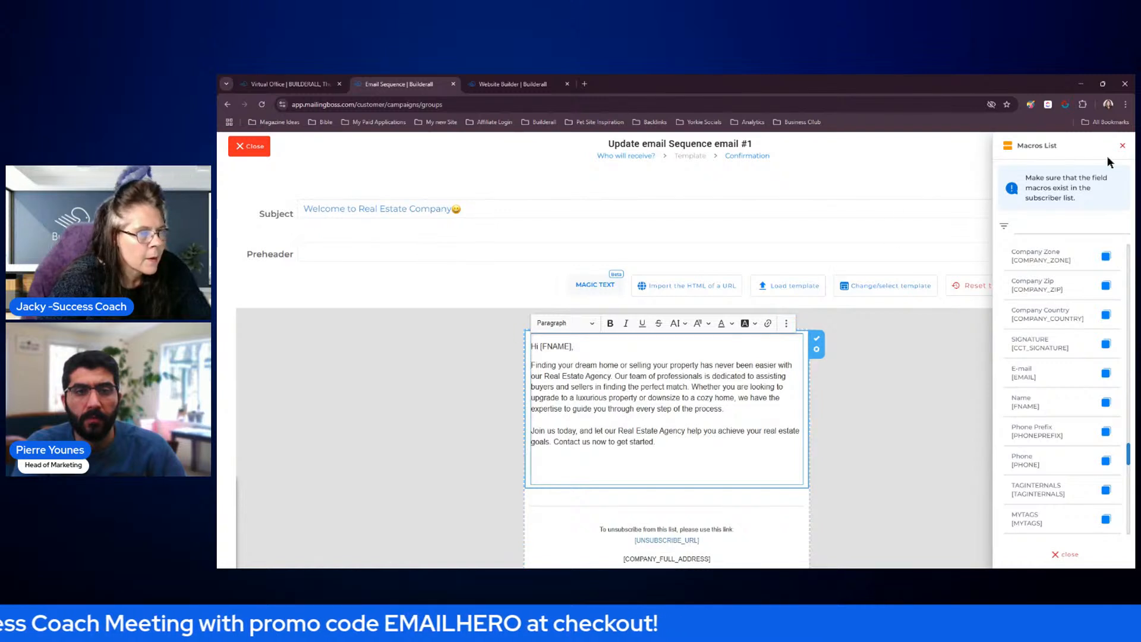
pyautogui.click(1122, 146)
# Justify the two paragraphs below the greeting and add the closing line "Regards" beneath them
pyautogui.moveTo(560, 375); pyautogui.dragTo(531, 365)
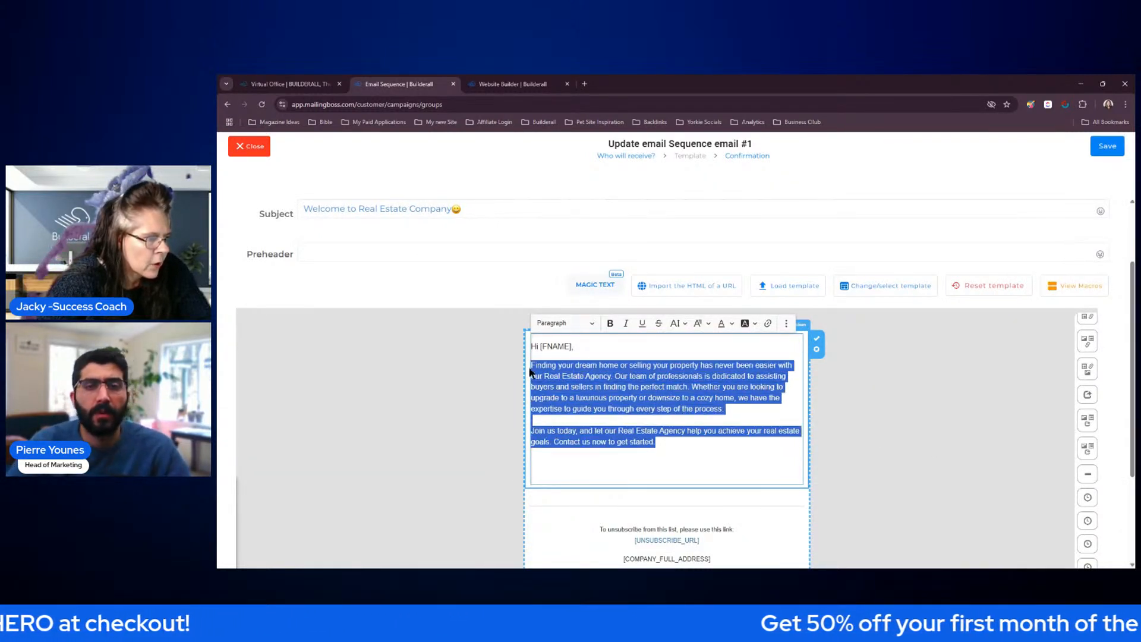
pyautogui.click(786, 324)
pyautogui.click(752, 340)
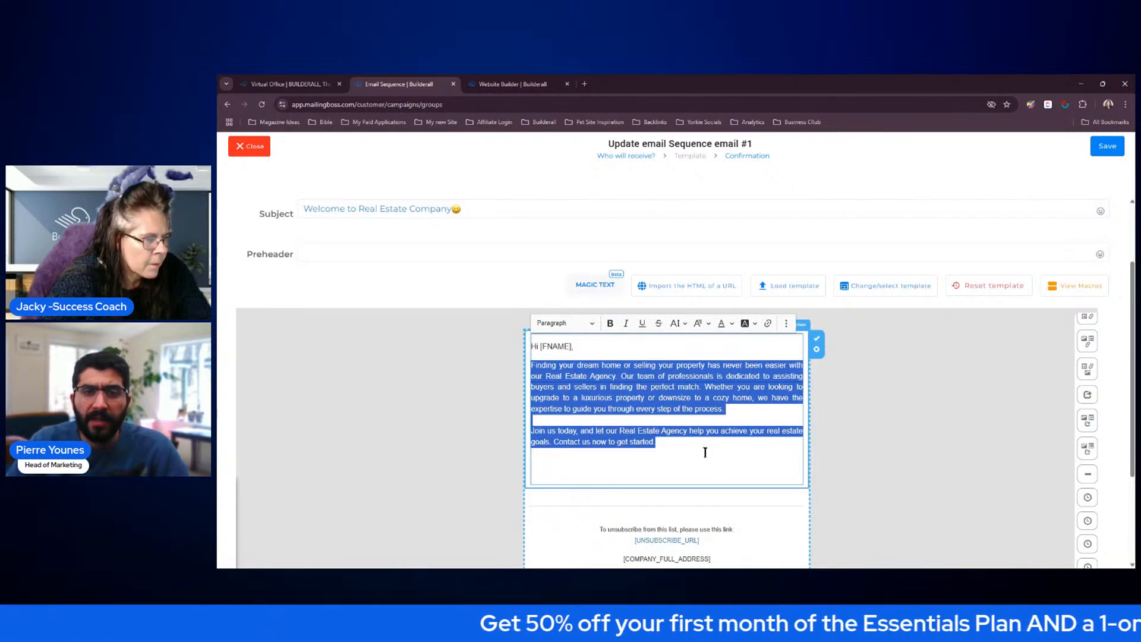
pyautogui.click(705, 453)
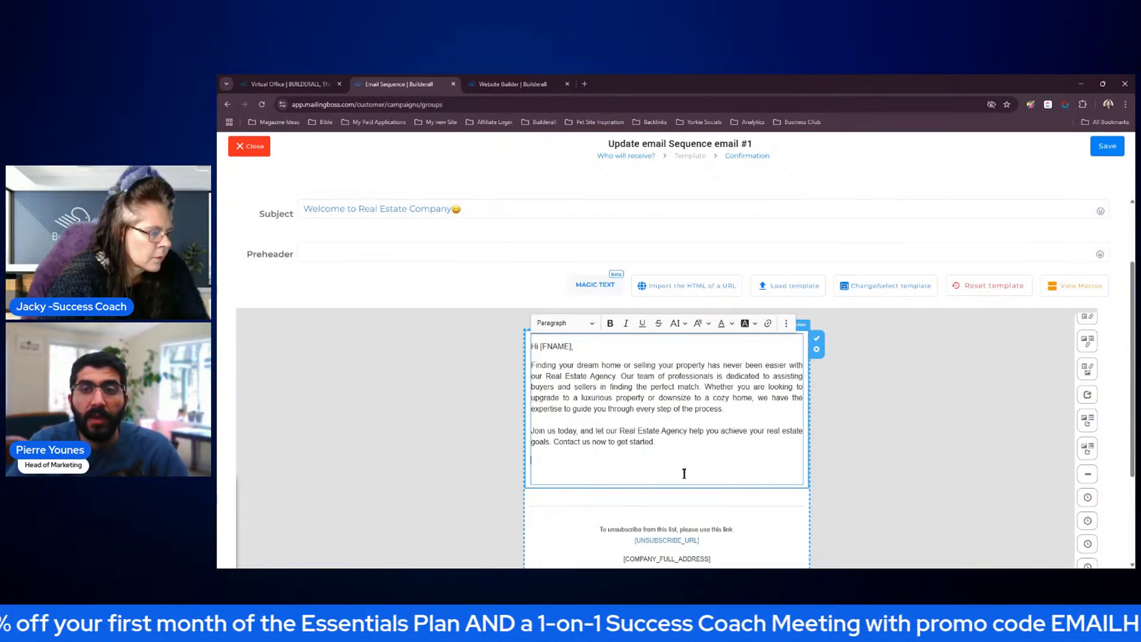
pyautogui.write('Regards')
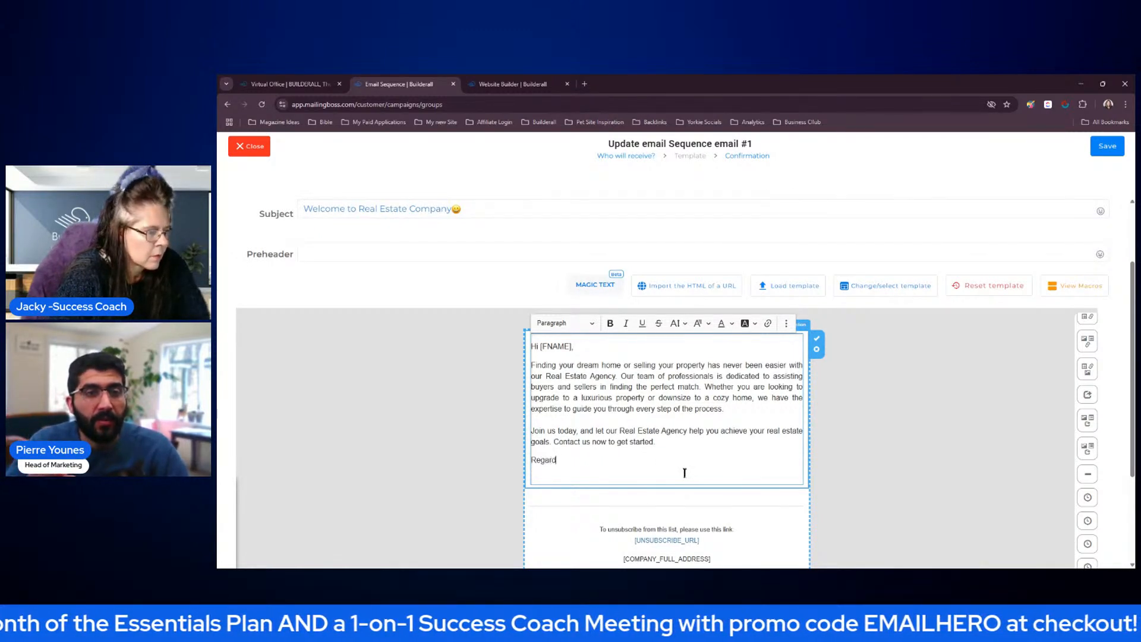
# Finish editing the email's text block and look through the available subscriber and extra-tag macros in the Macros List
pyautogui.click(817, 338)
pyautogui.click(1088, 295)
pyautogui.moveTo(1129, 290); pyautogui.dragTo(1131, 256)
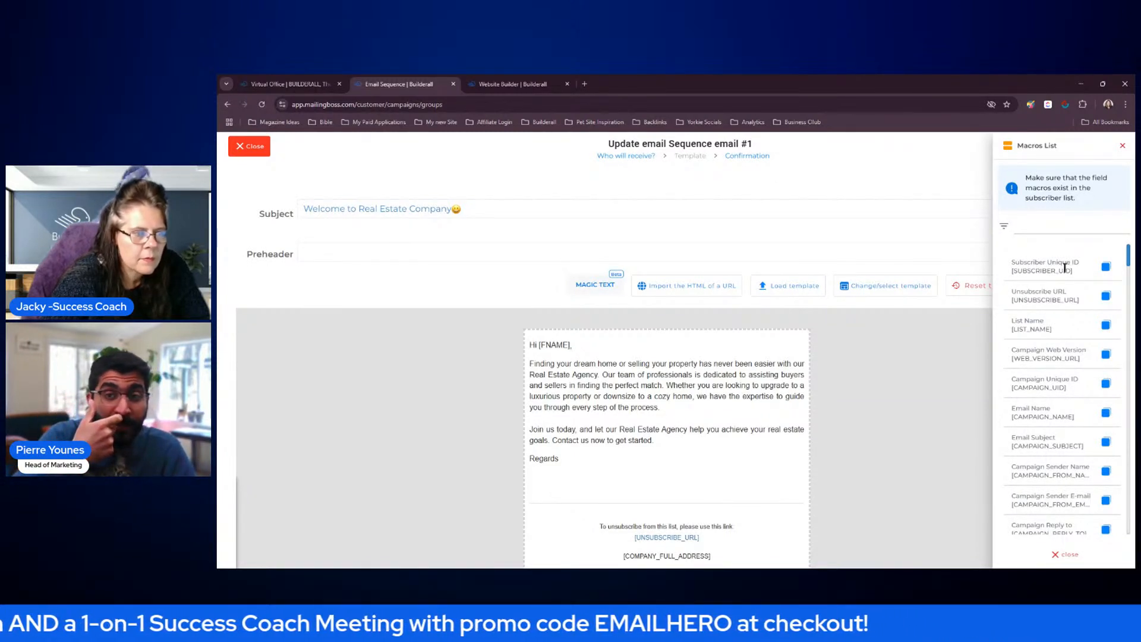
pyautogui.scroll(-1, 1065, 267)
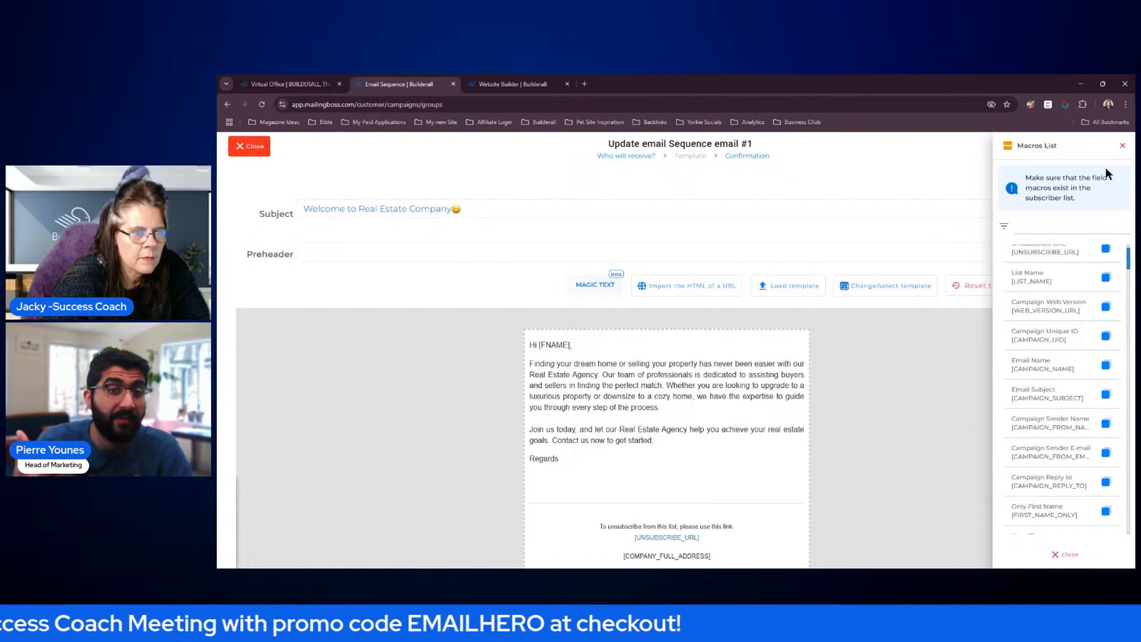
pyautogui.scroll(-4, 1088, 266)
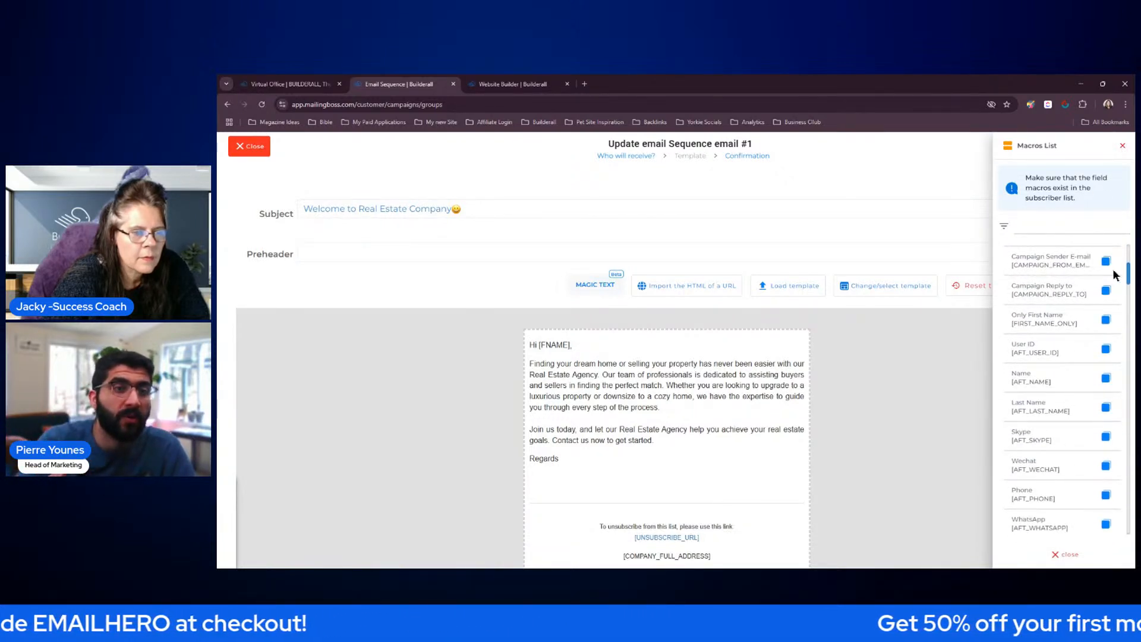
pyautogui.scroll(-3, 1129, 273)
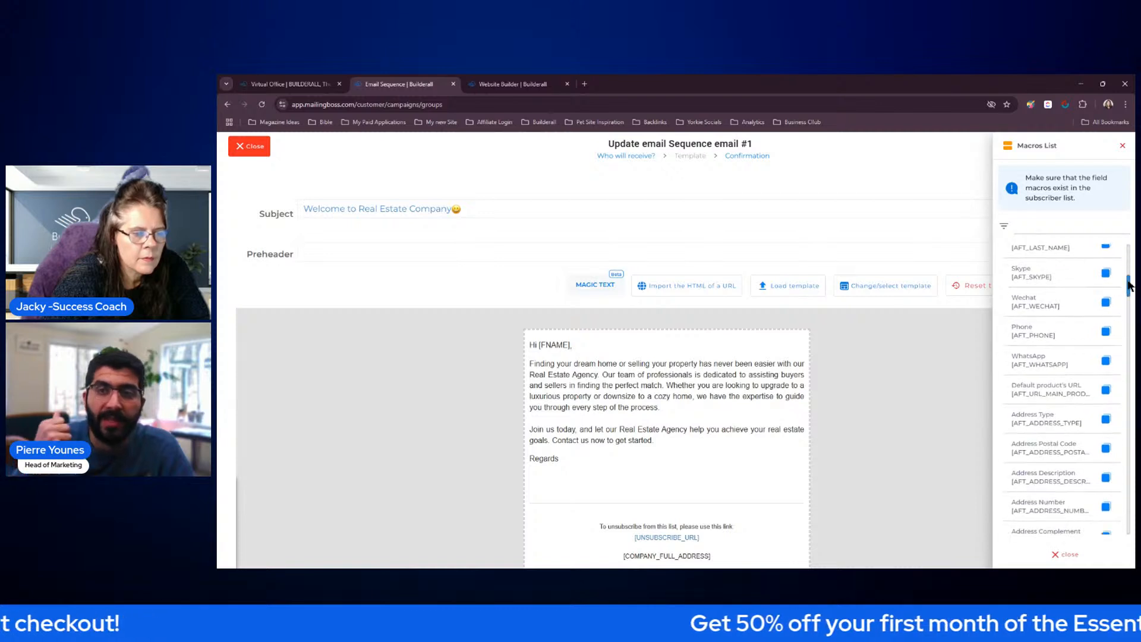
pyautogui.moveTo(1129, 289); pyautogui.dragTo(1129, 407)
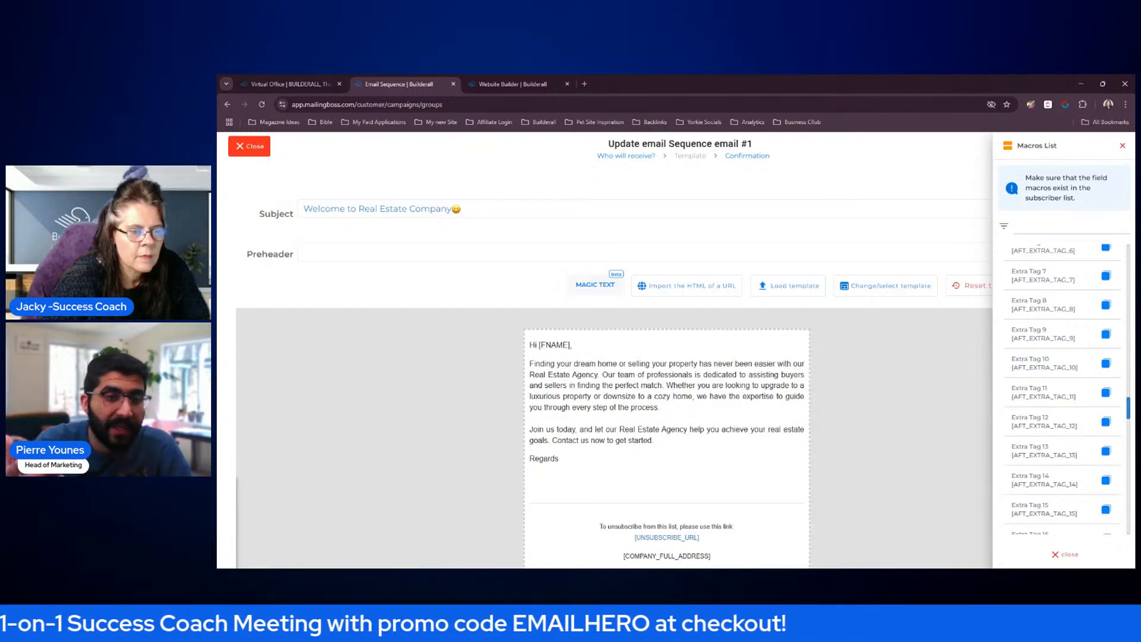
pyautogui.click(1123, 146)
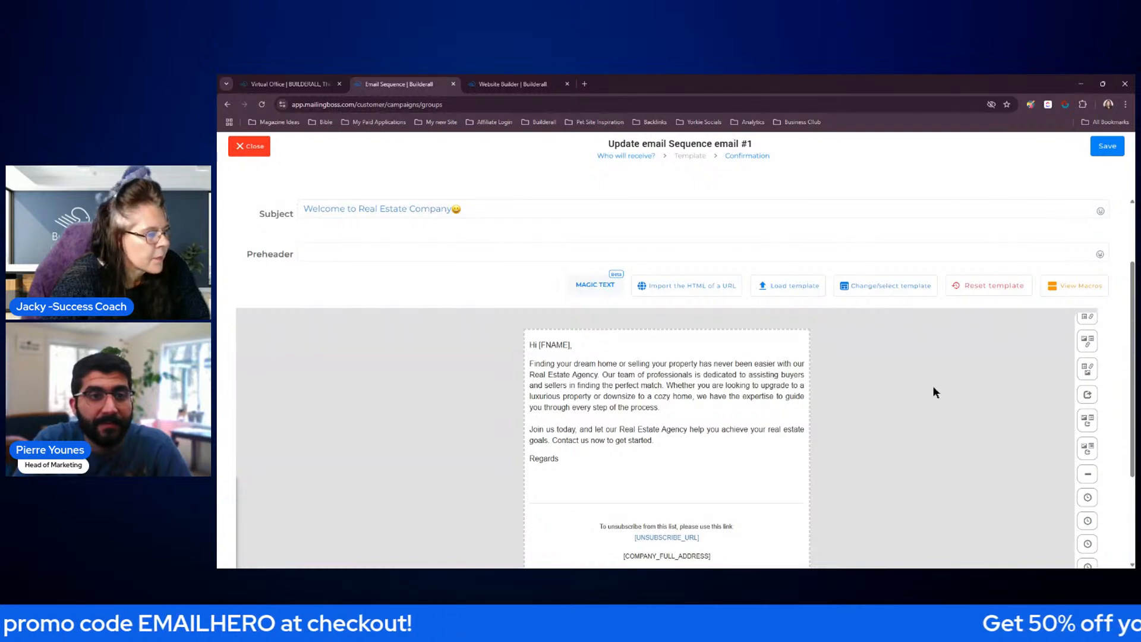
# Try a 100% width for the email's content body in the layout options and restore the email default width
pyautogui.scroll(-3, 392, 395)
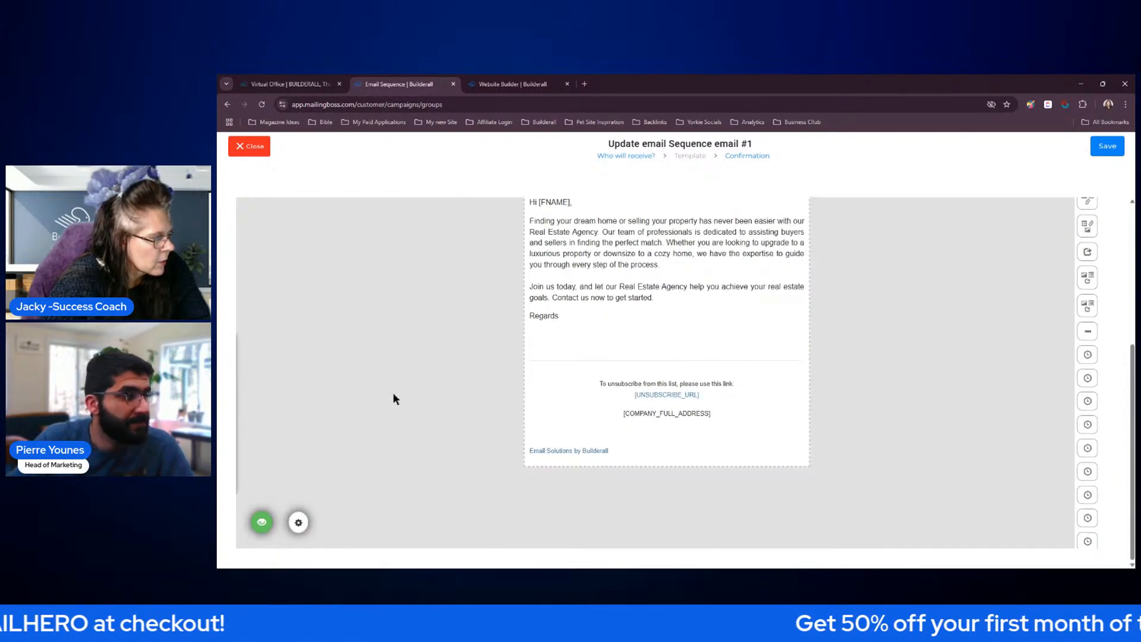
pyautogui.click(298, 522)
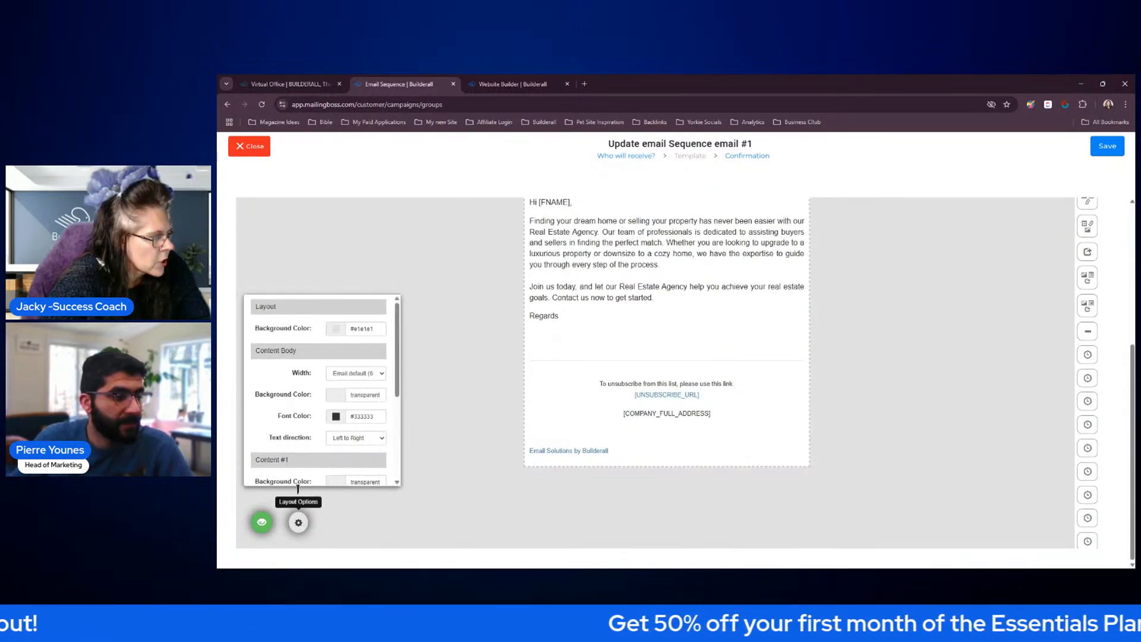
pyautogui.click(379, 373)
pyautogui.click(349, 442)
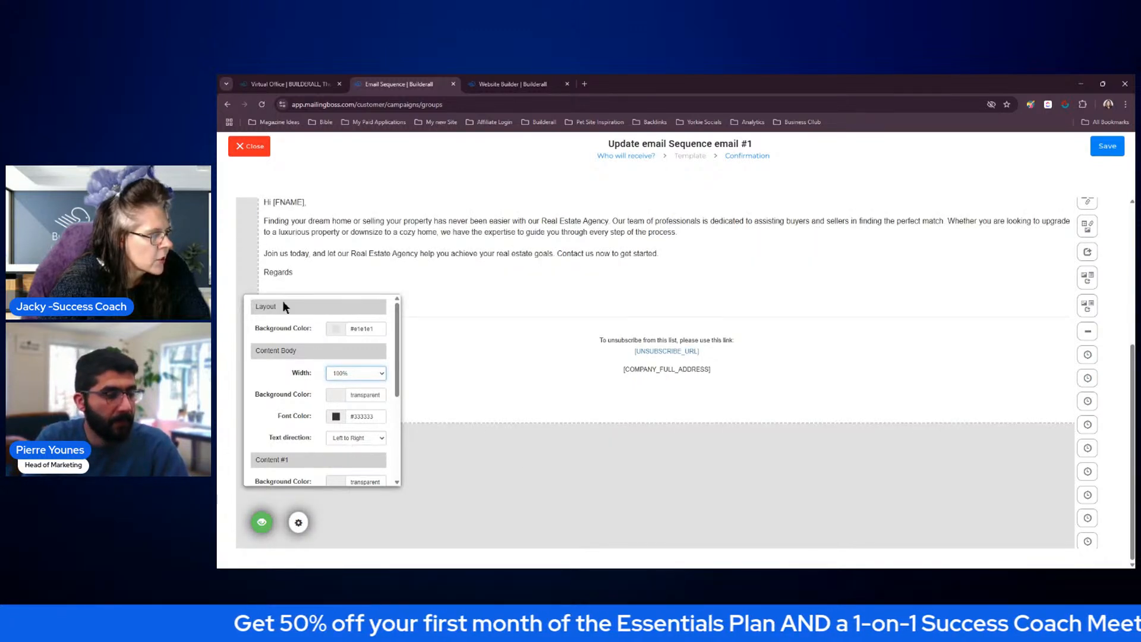
pyautogui.click(374, 378)
pyautogui.click(371, 385)
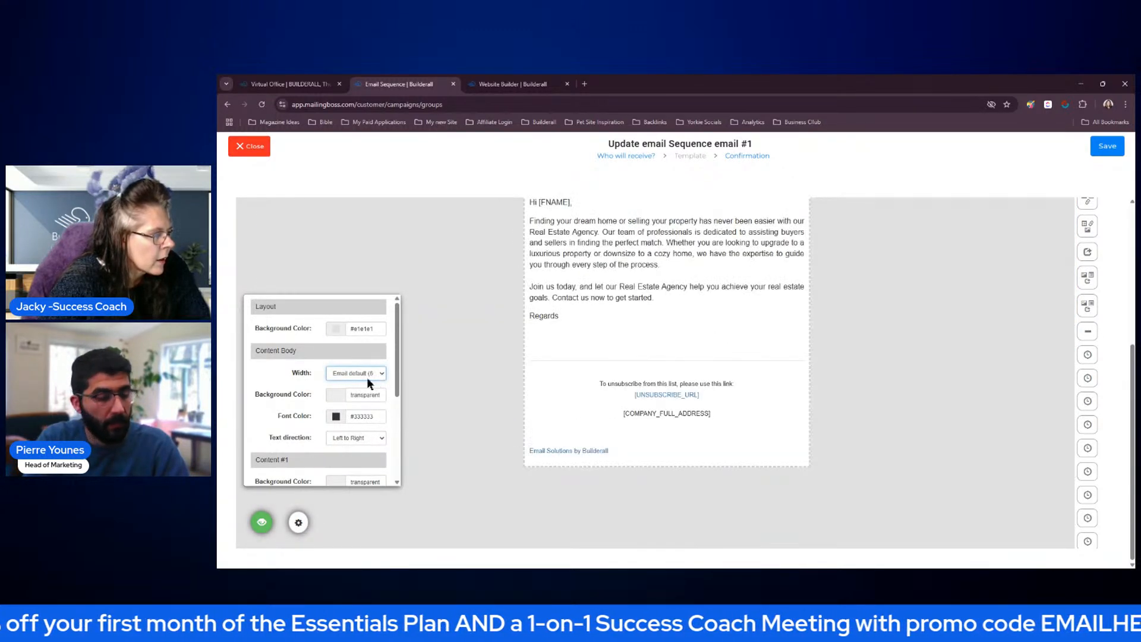
# Set the email layout's background color to a light blue and close the layout options
pyautogui.click(333, 329)
pyautogui.click(317, 353)
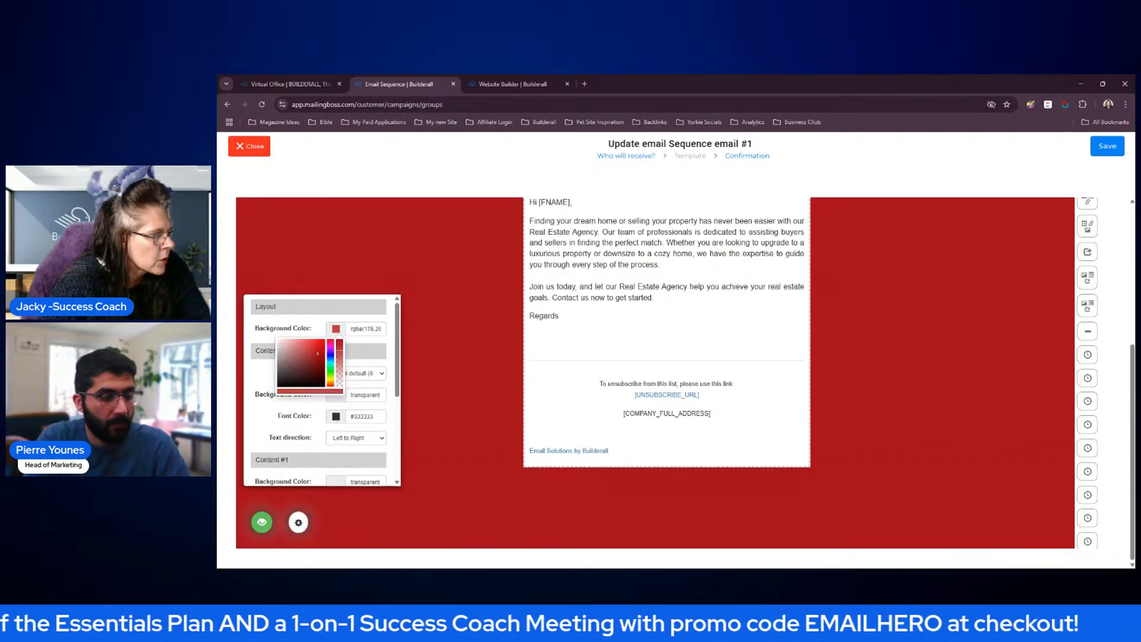
pyautogui.click(330, 358)
pyautogui.moveTo(309, 356); pyautogui.dragTo(289, 343)
pyautogui.click(298, 522)
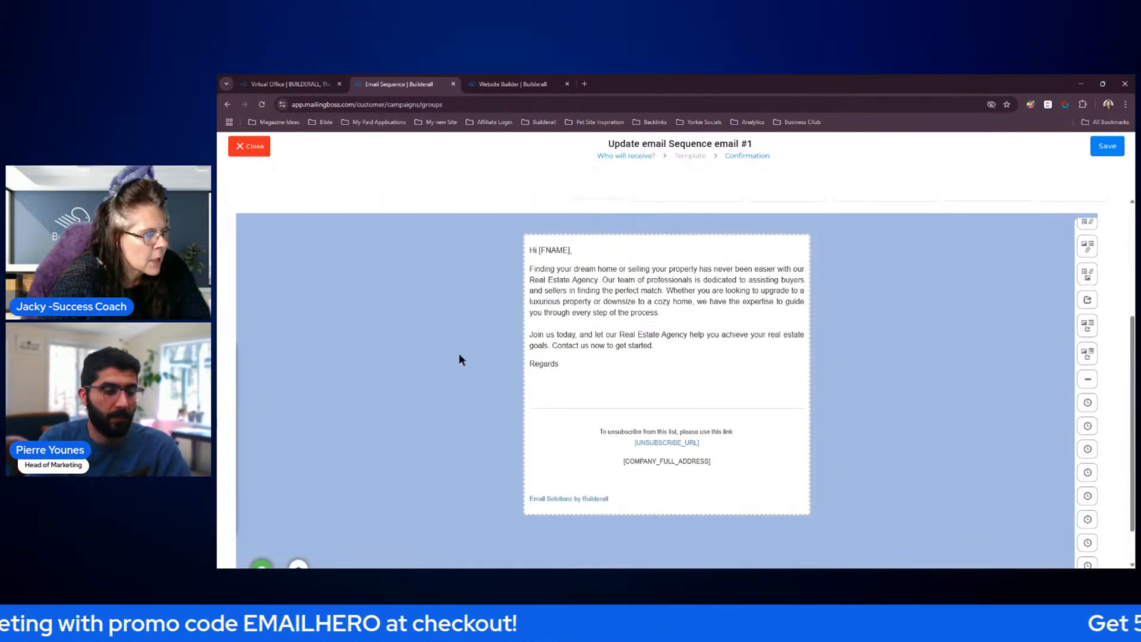
# Save the welcome email's template and save the email on the confirmation page without activating it
pyautogui.scroll(3, 869, 363)
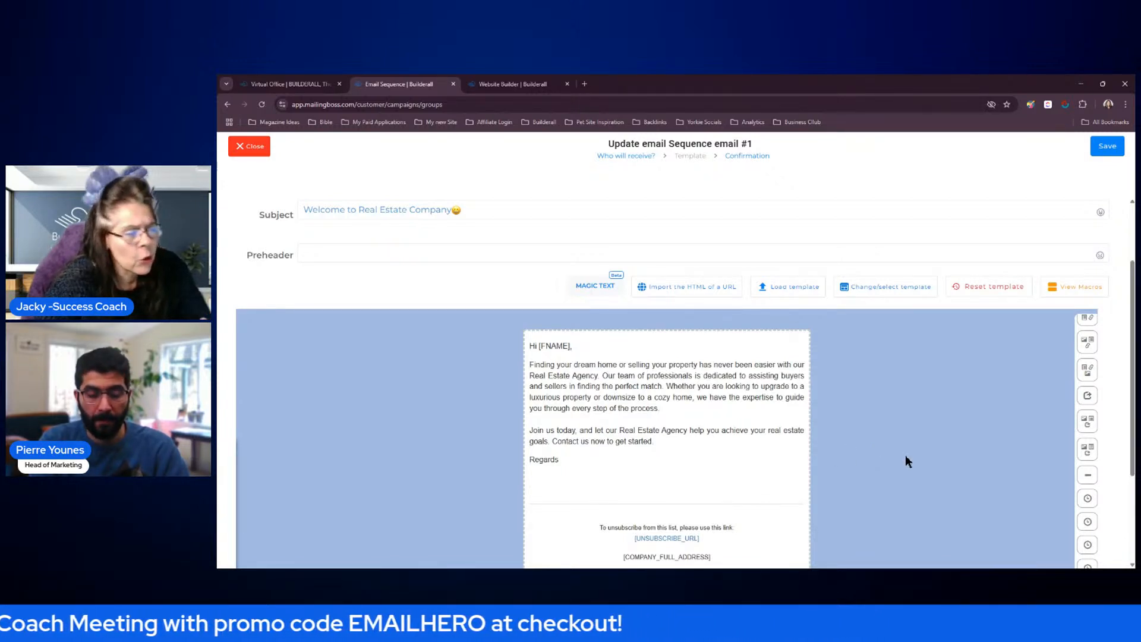
pyautogui.scroll(2, 1027, 444)
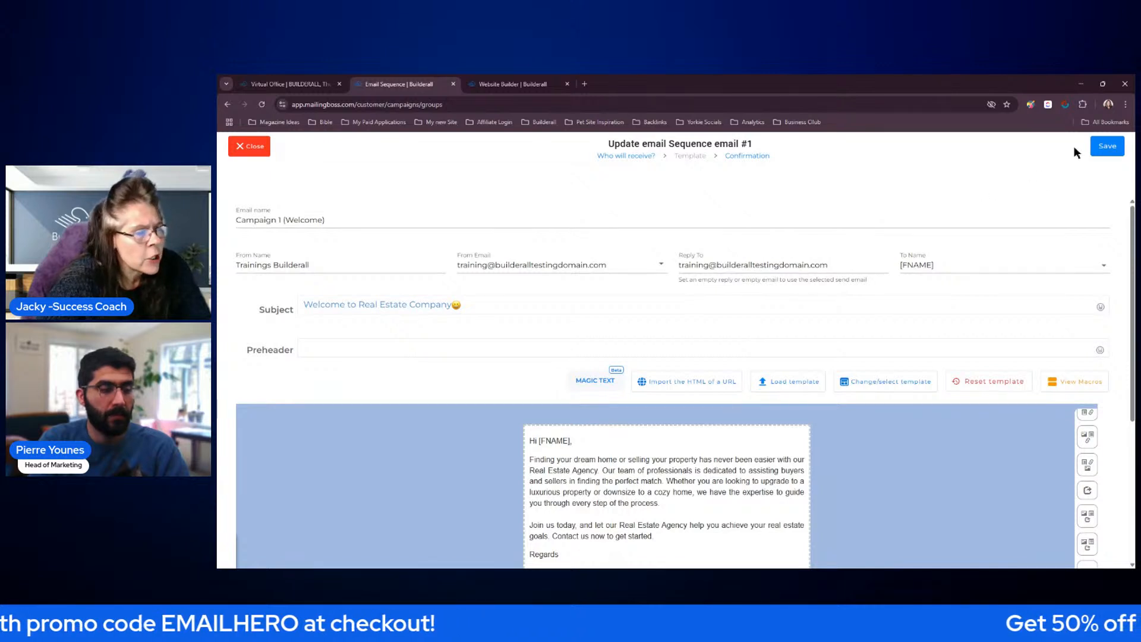
pyautogui.click(1106, 146)
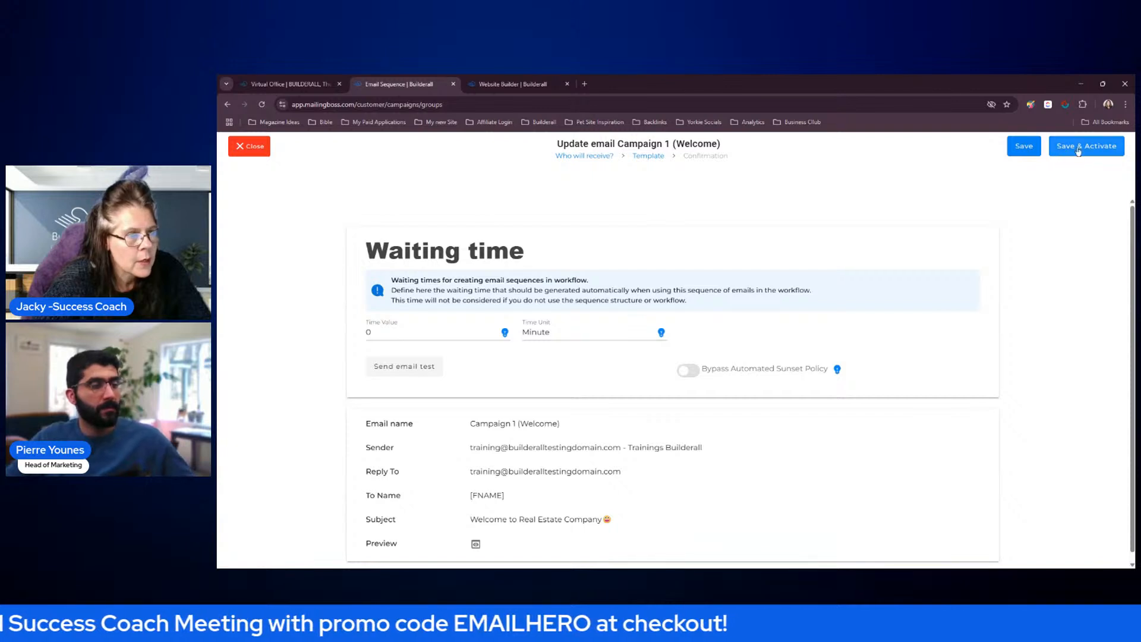
pyautogui.click(1033, 153)
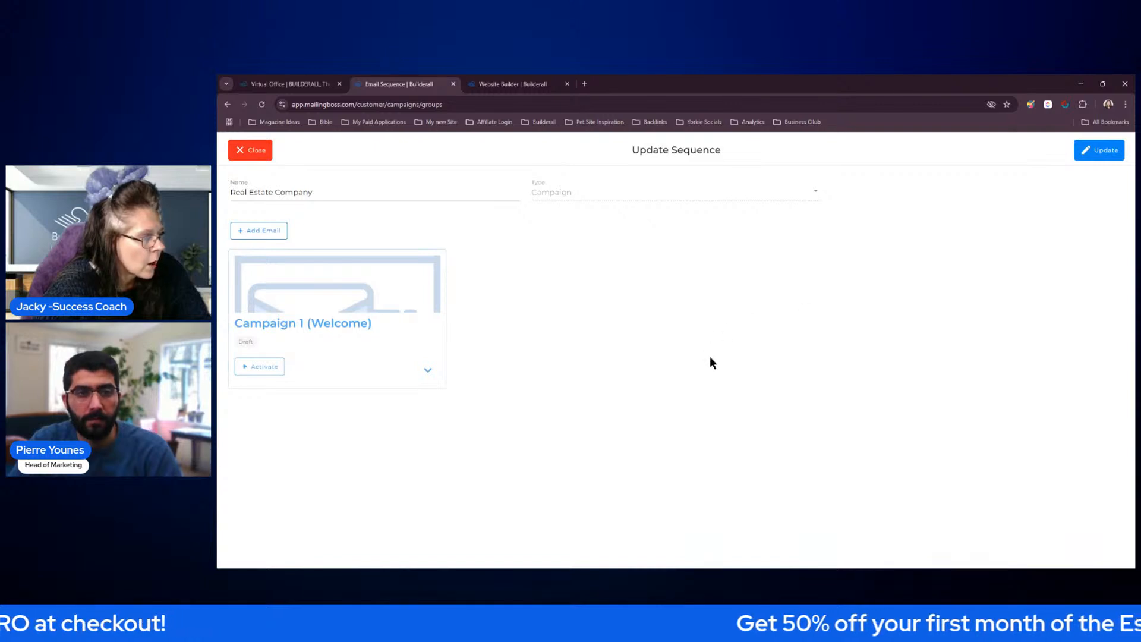
# Duplicate the Campaign 1 (Welcome) email in the sequence and duplicate the resulting copy as well
pyautogui.click(427, 371)
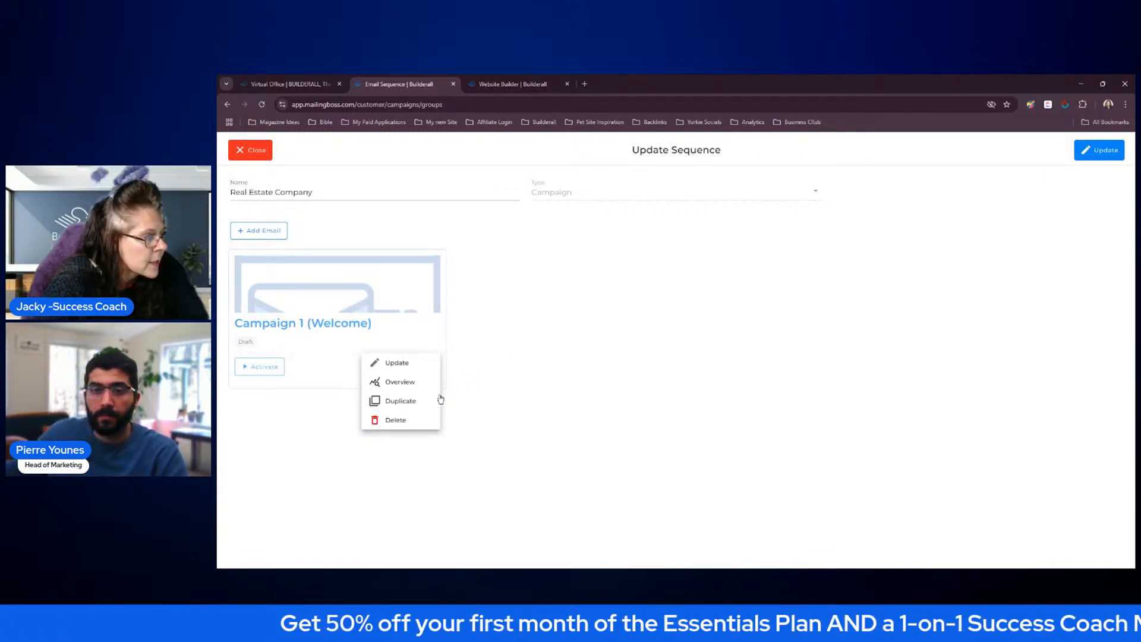
pyautogui.click(409, 402)
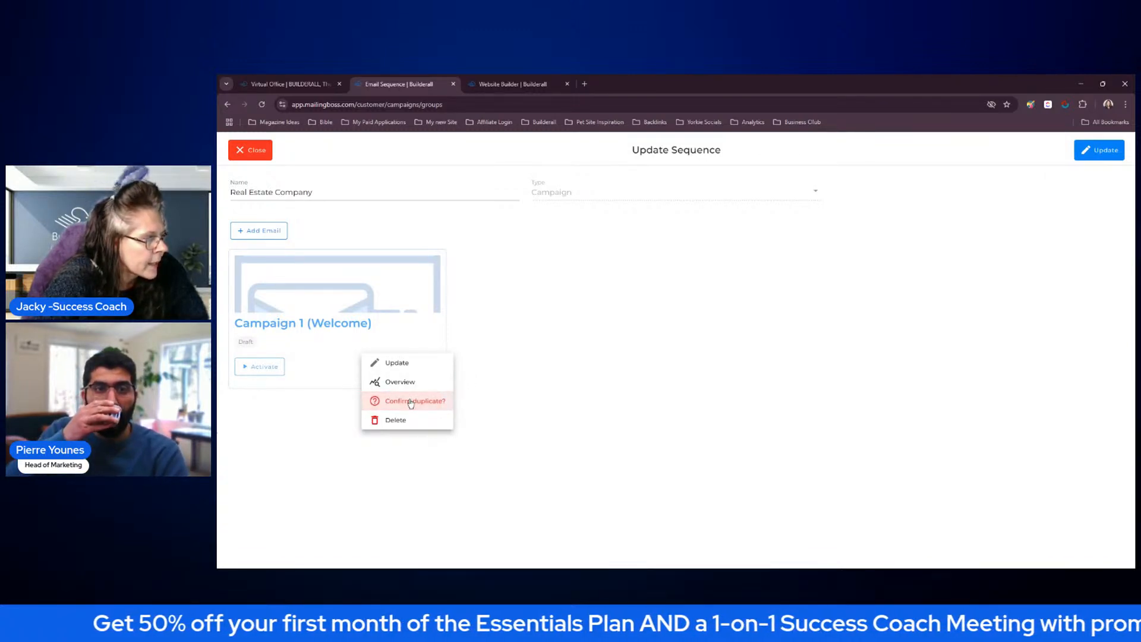
pyautogui.click(411, 402)
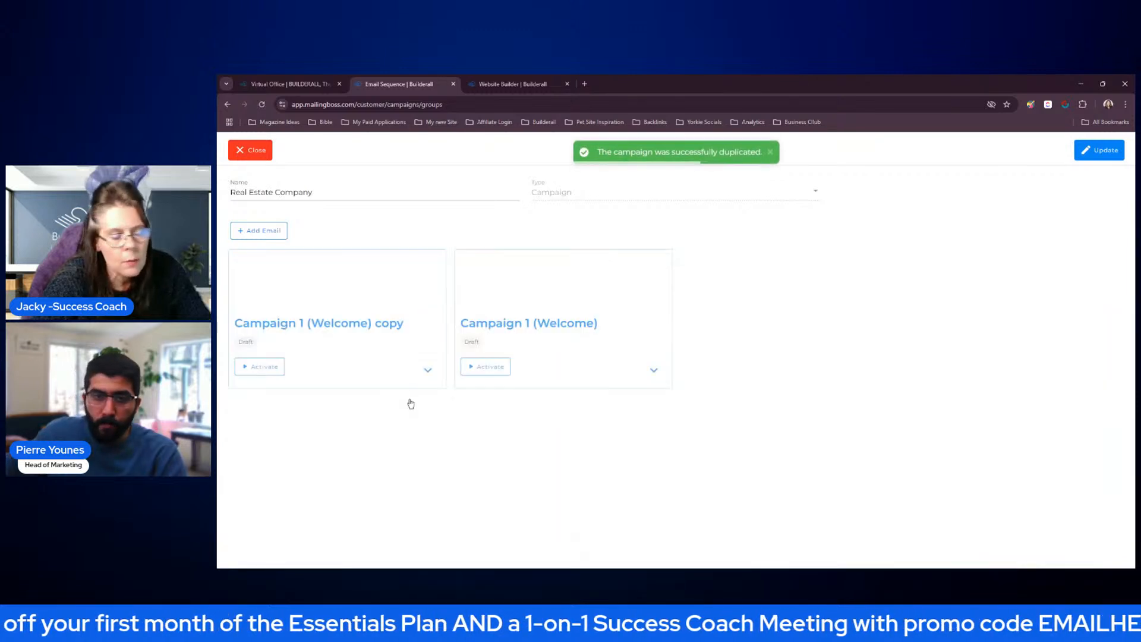
pyautogui.click(427, 369)
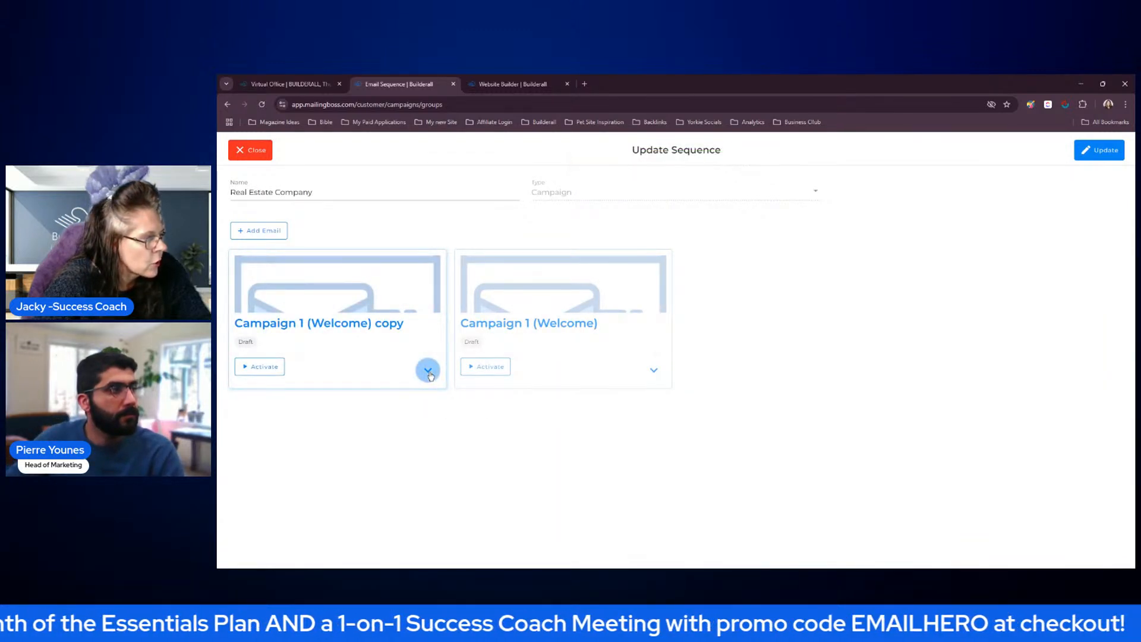
pyautogui.click(412, 401)
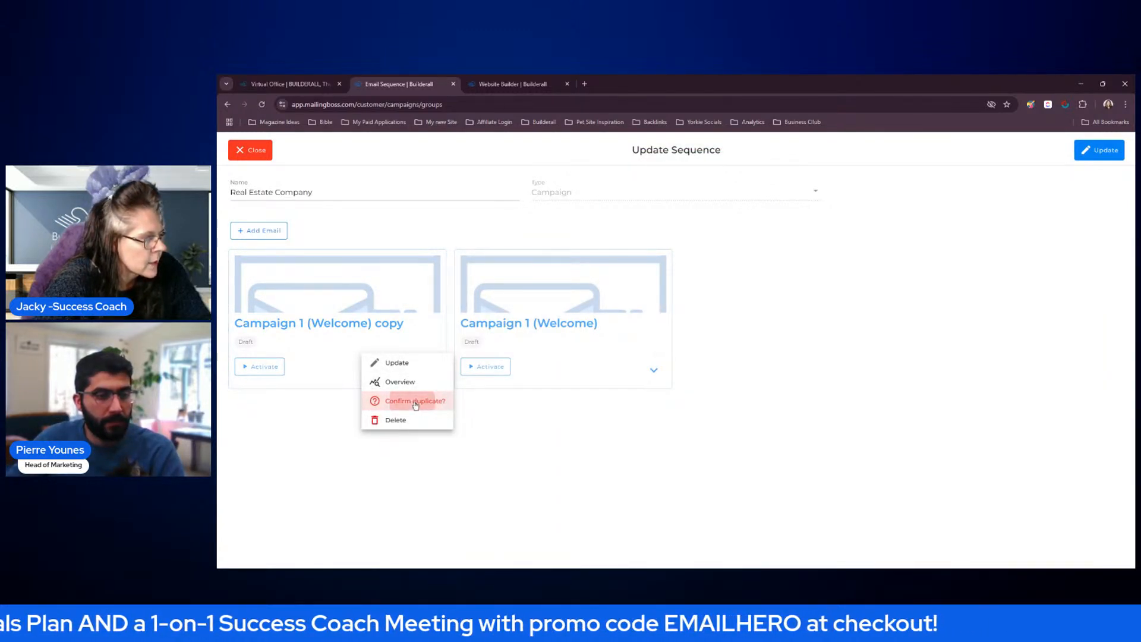
pyautogui.click(413, 402)
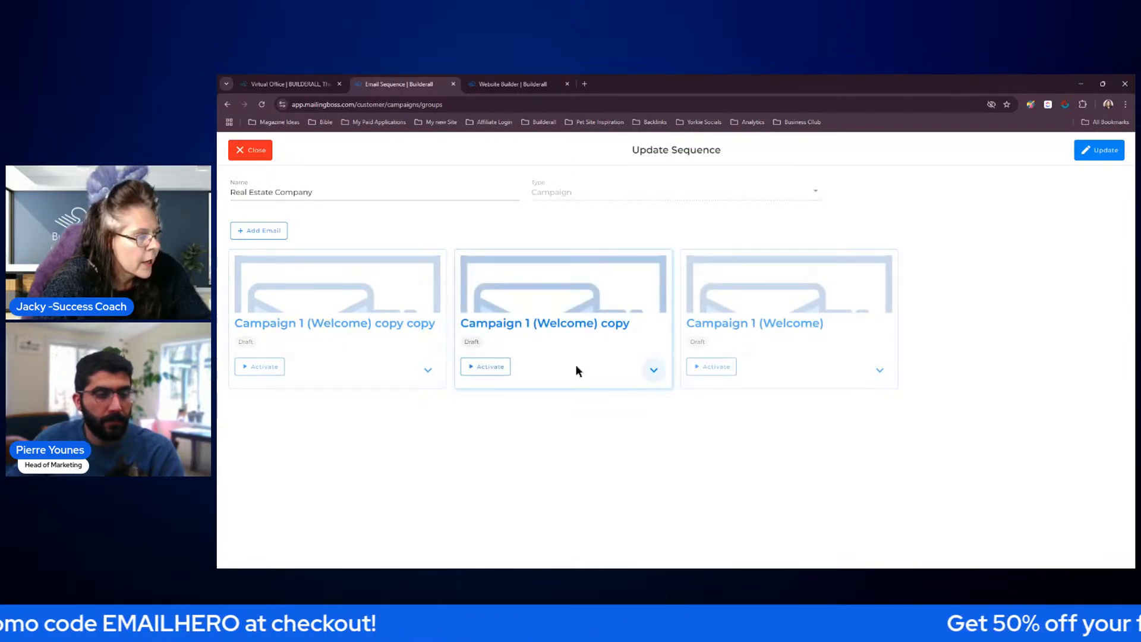
# Open the Campaign 1 (Welcome) copy email for updating and rename it "Campaign 2 (Link)"
pyautogui.click(653, 372)
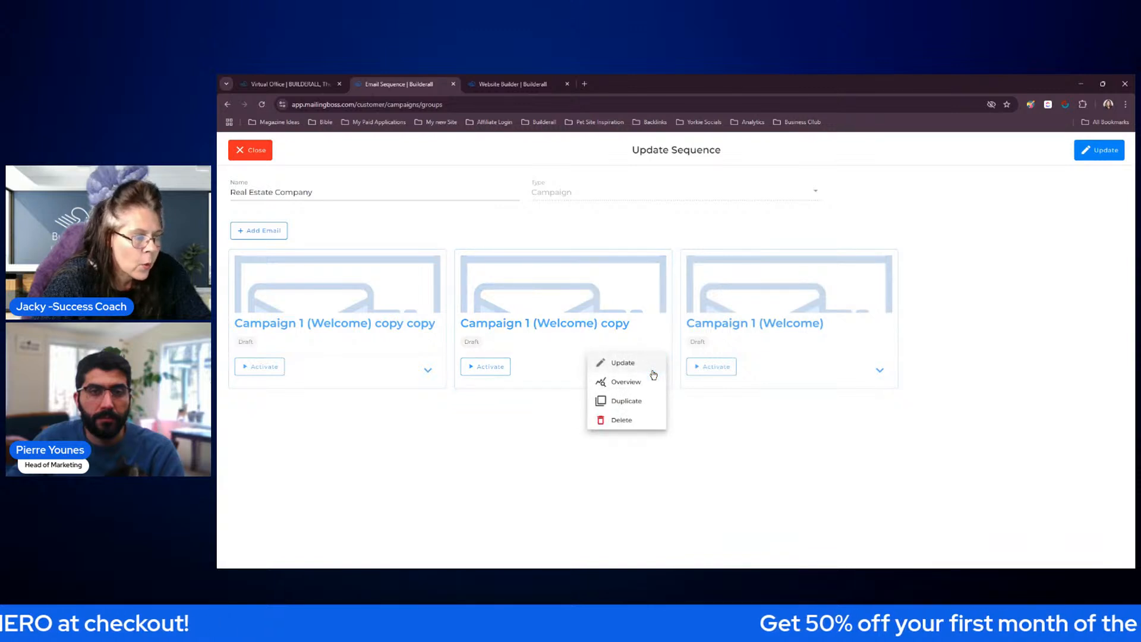
pyautogui.click(624, 363)
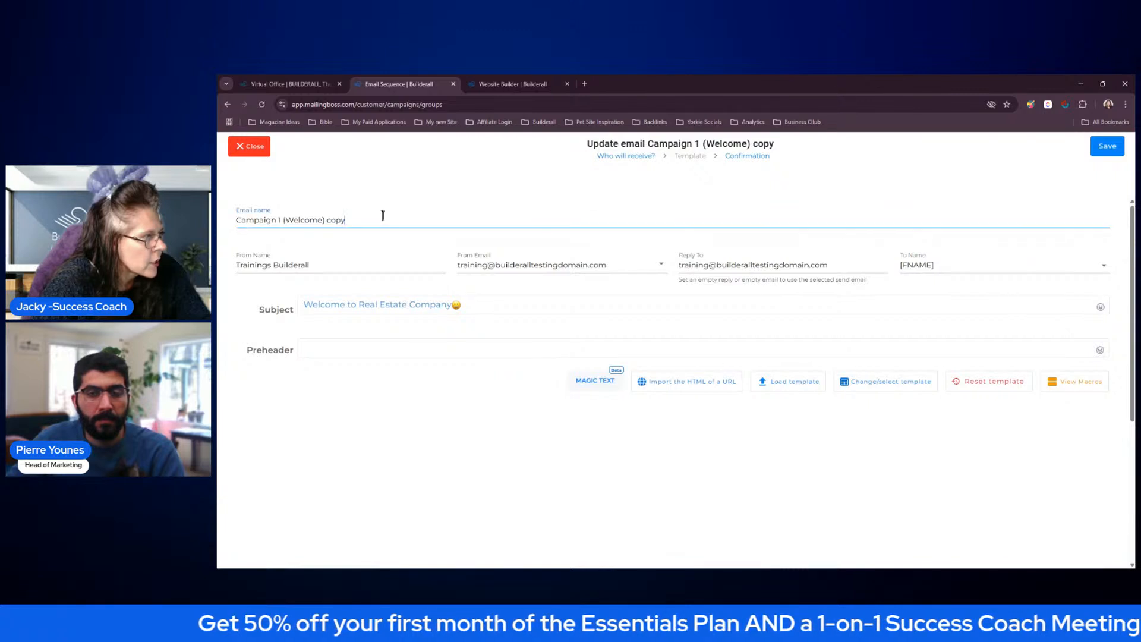
pyautogui.moveTo(277, 220); pyautogui.dragTo(360, 220)
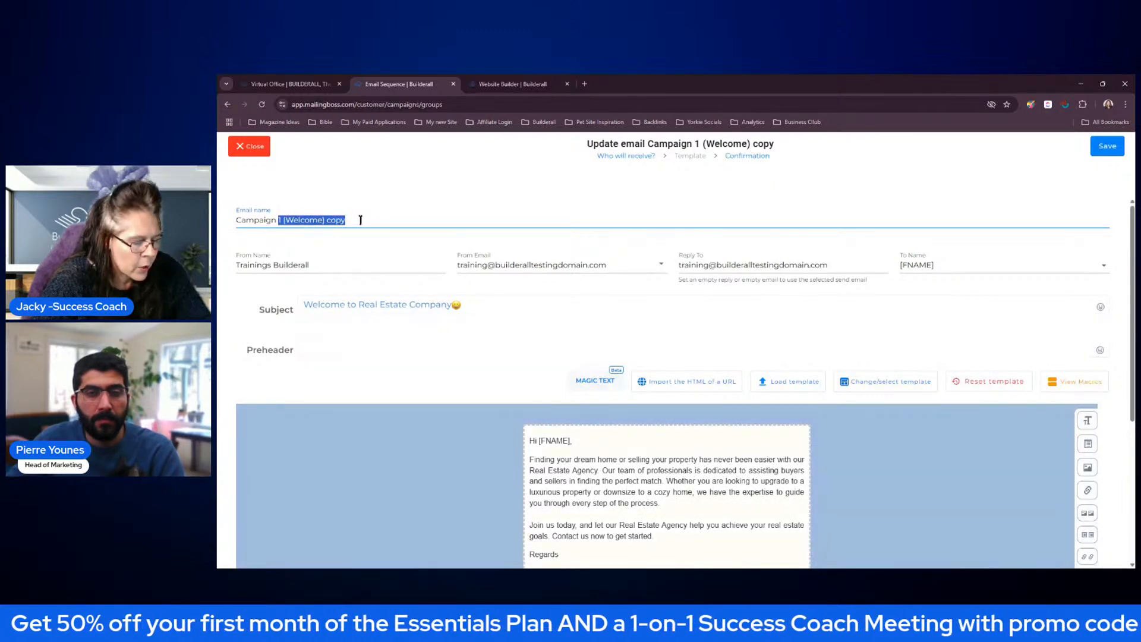
pyautogui.write('2 (Link')
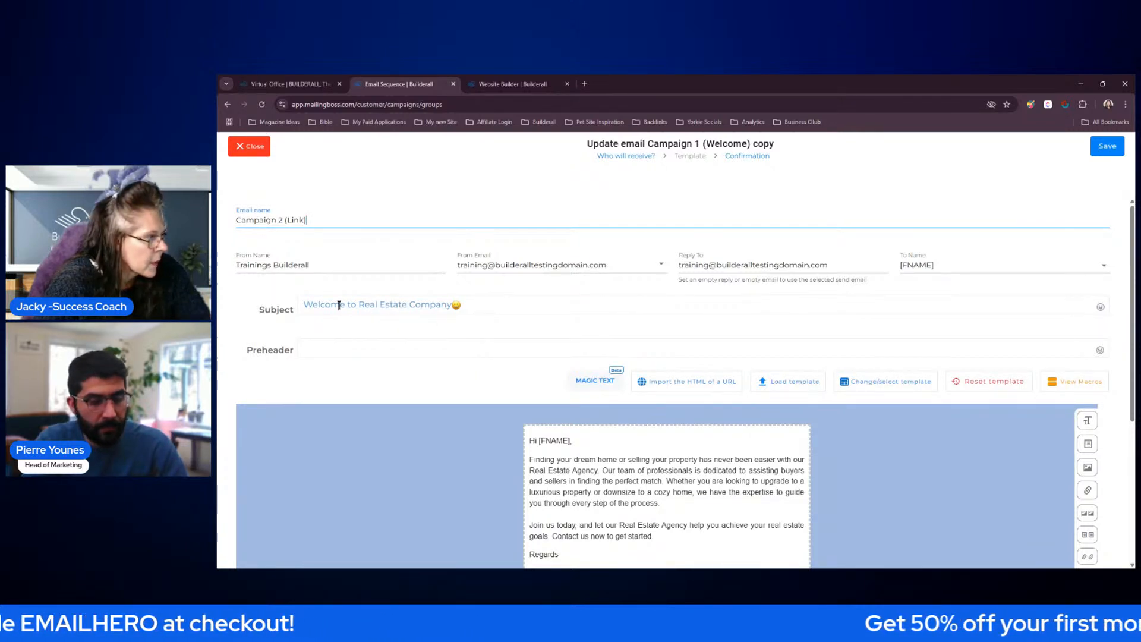
# Replace the subject text before the emoji with "Create Your Listing Now"
pyautogui.moveTo(451, 303); pyautogui.dragTo(305, 307)
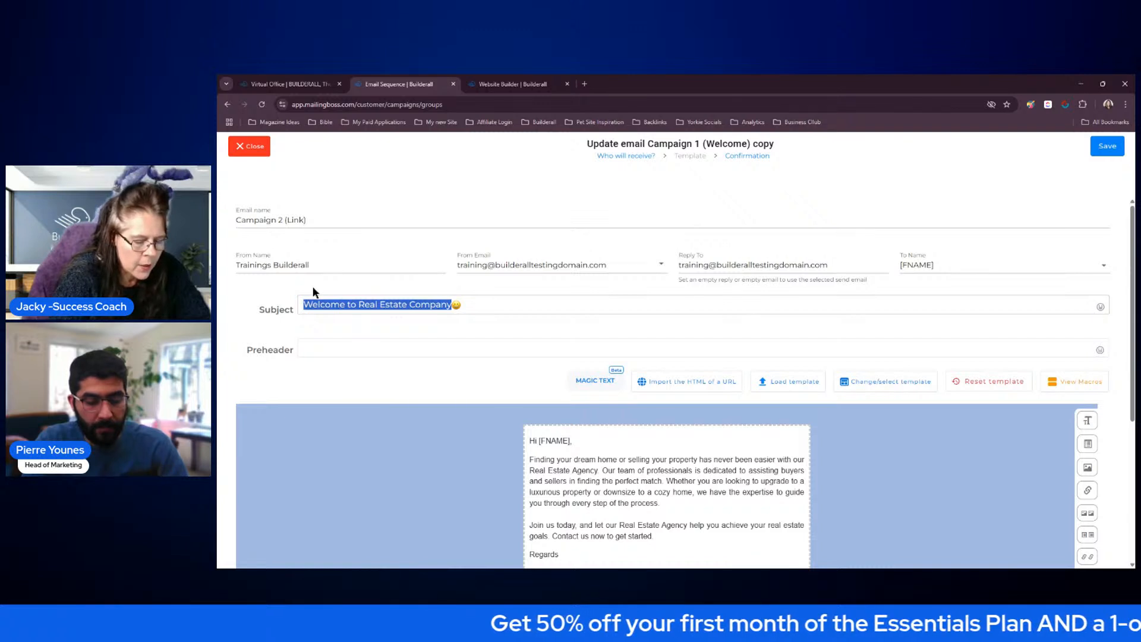
pyautogui.write('Create Your Listing Now 😀')
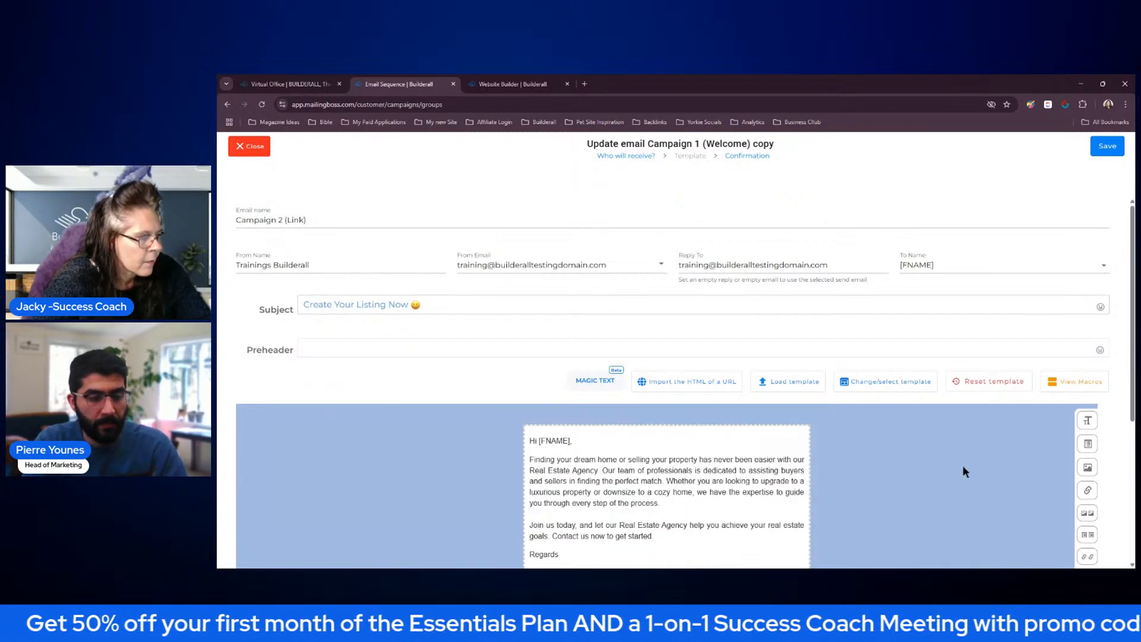
pyautogui.scroll(-2, 962, 466)
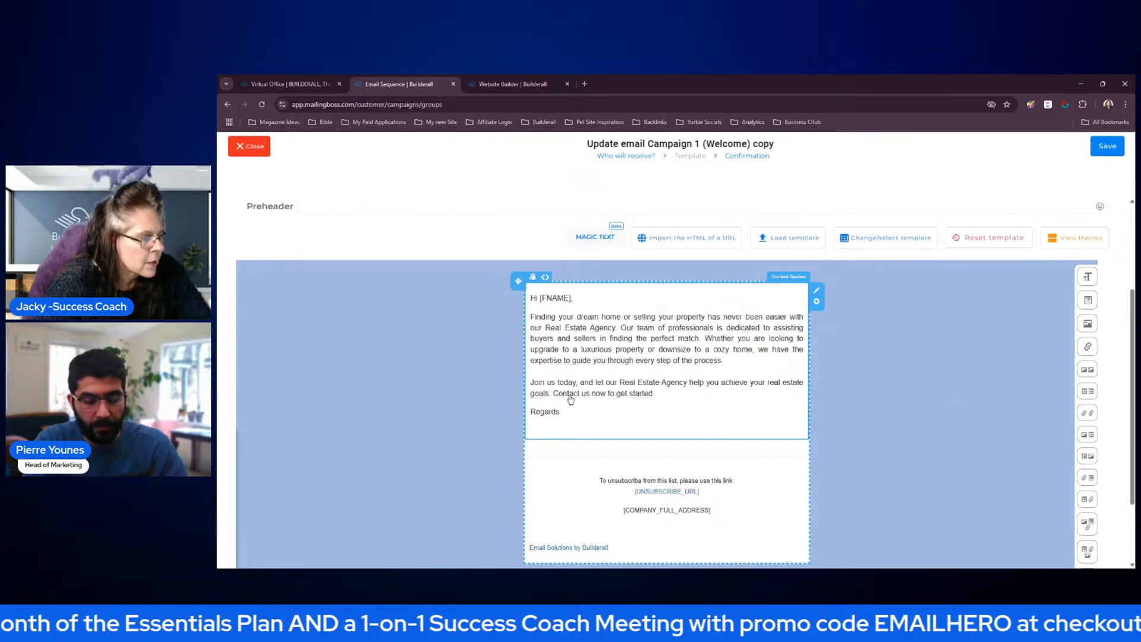
pyautogui.click(567, 418)
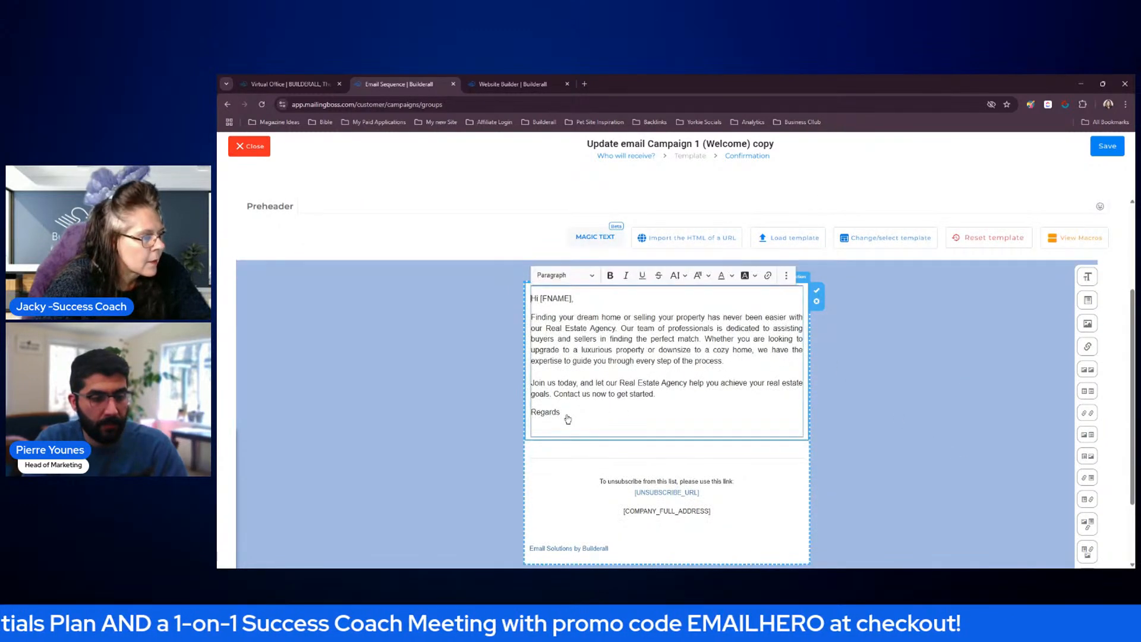
pyautogui.moveTo(563, 412); pyautogui.dragTo(539, 339)
pyautogui.moveTo(532, 381); pyautogui.dragTo(647, 424)
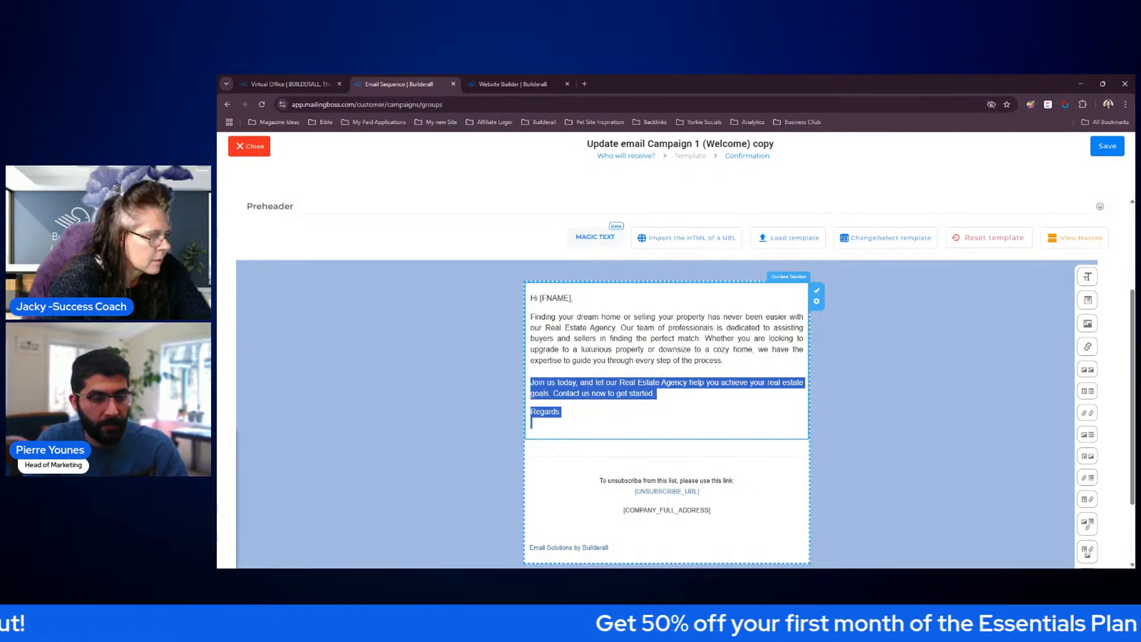
pyautogui.click(680, 400)
pyautogui.moveTo(532, 380); pyautogui.dragTo(664, 393)
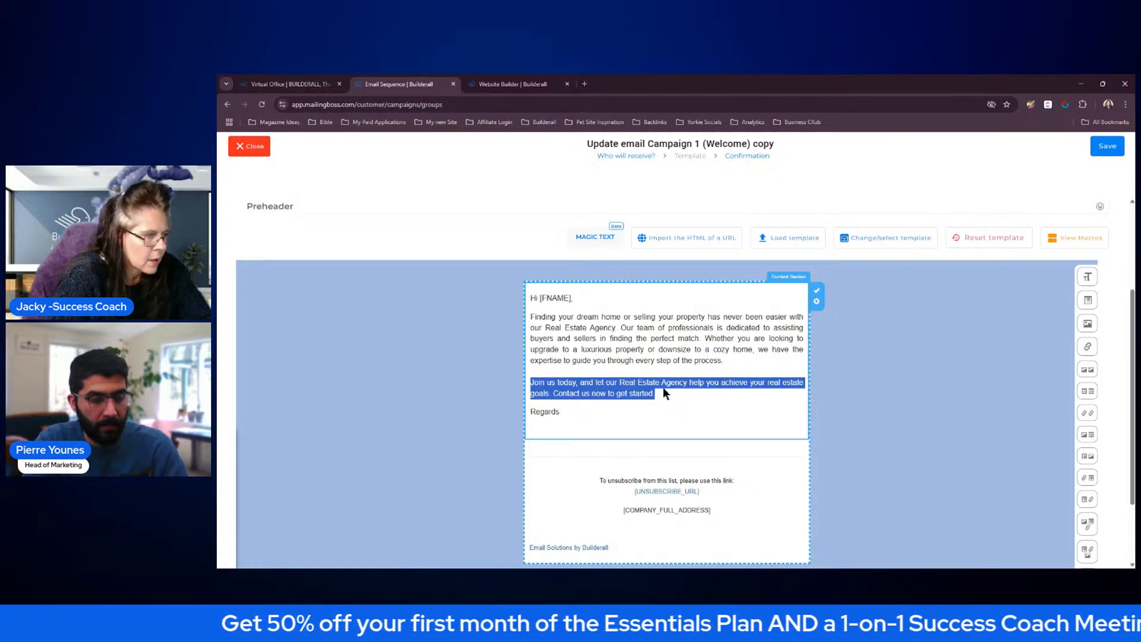
pyautogui.click(817, 290)
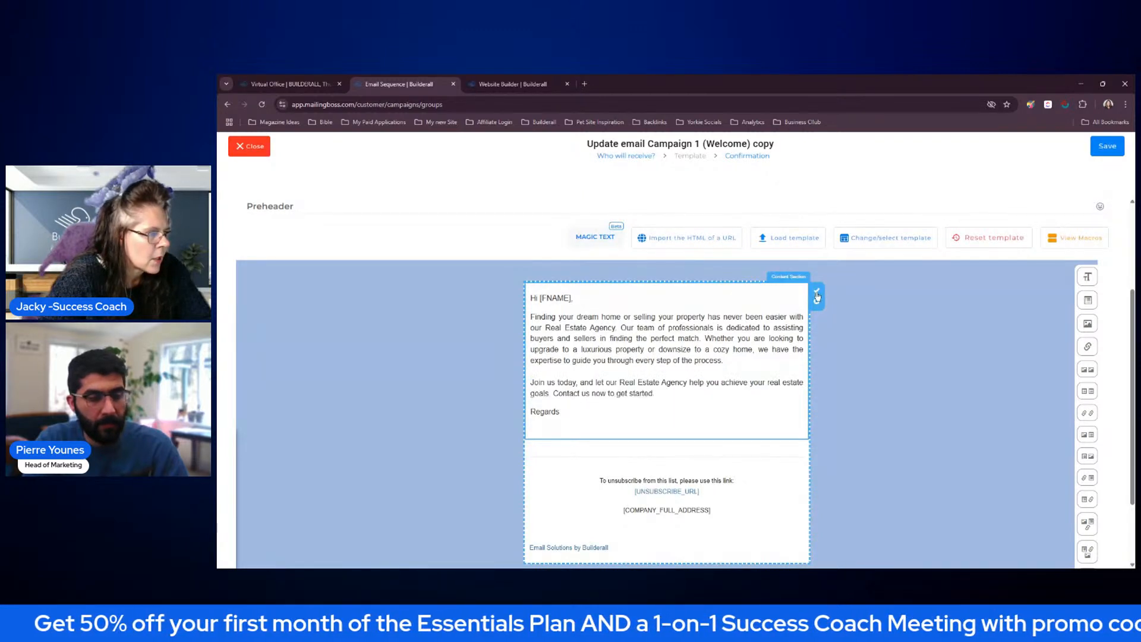
pyautogui.click(703, 384)
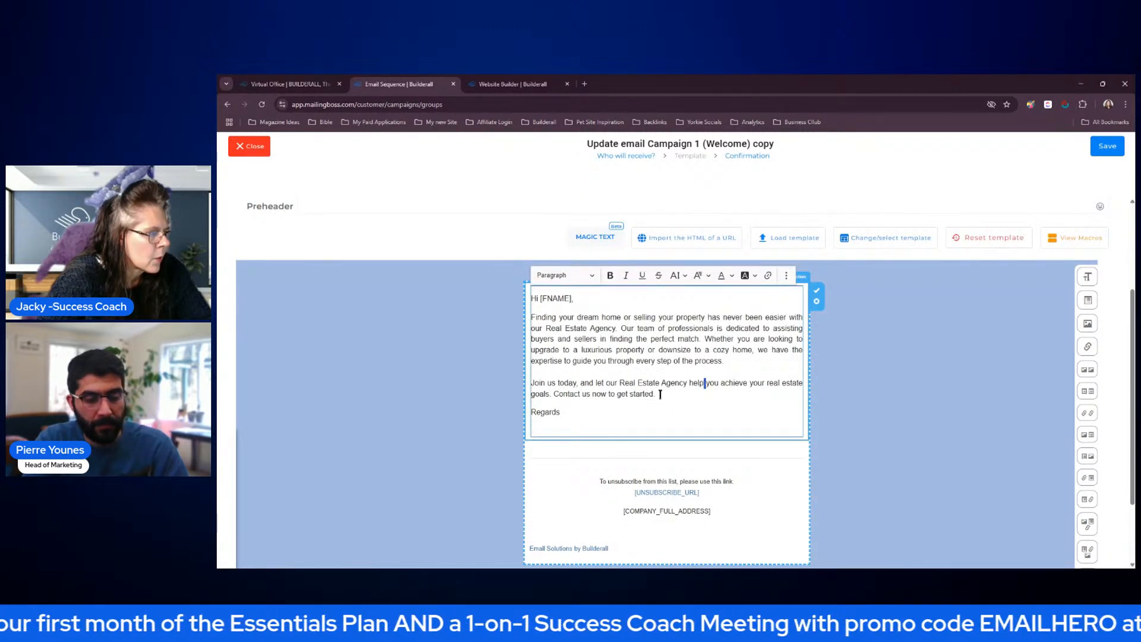
pyautogui.moveTo(620, 383); pyautogui.dragTo(685, 384)
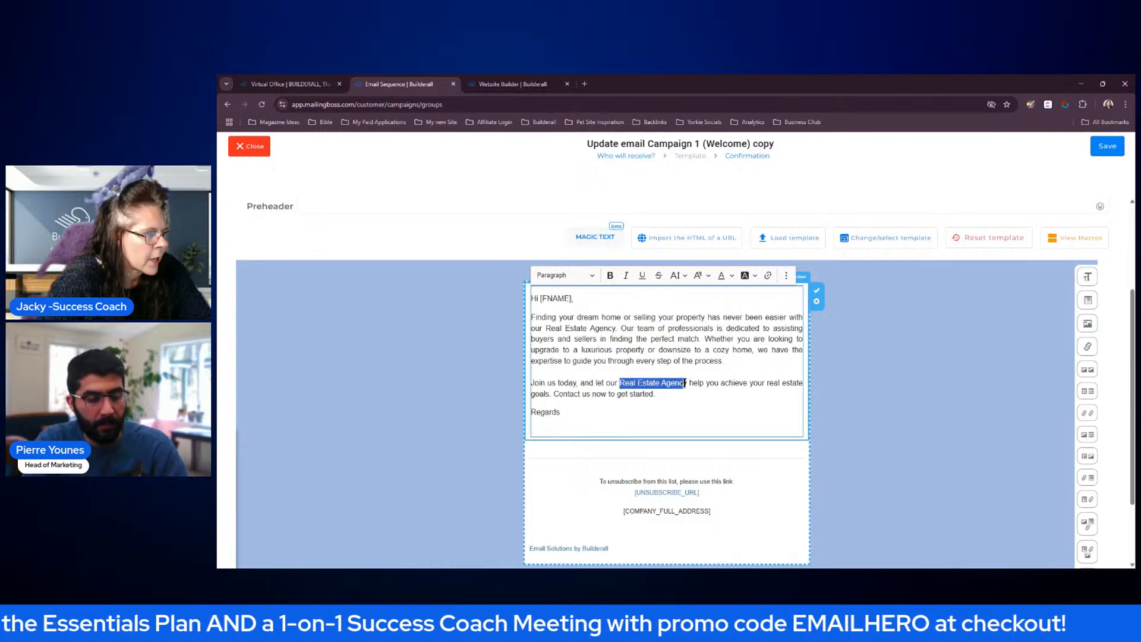
pyautogui.click(768, 275)
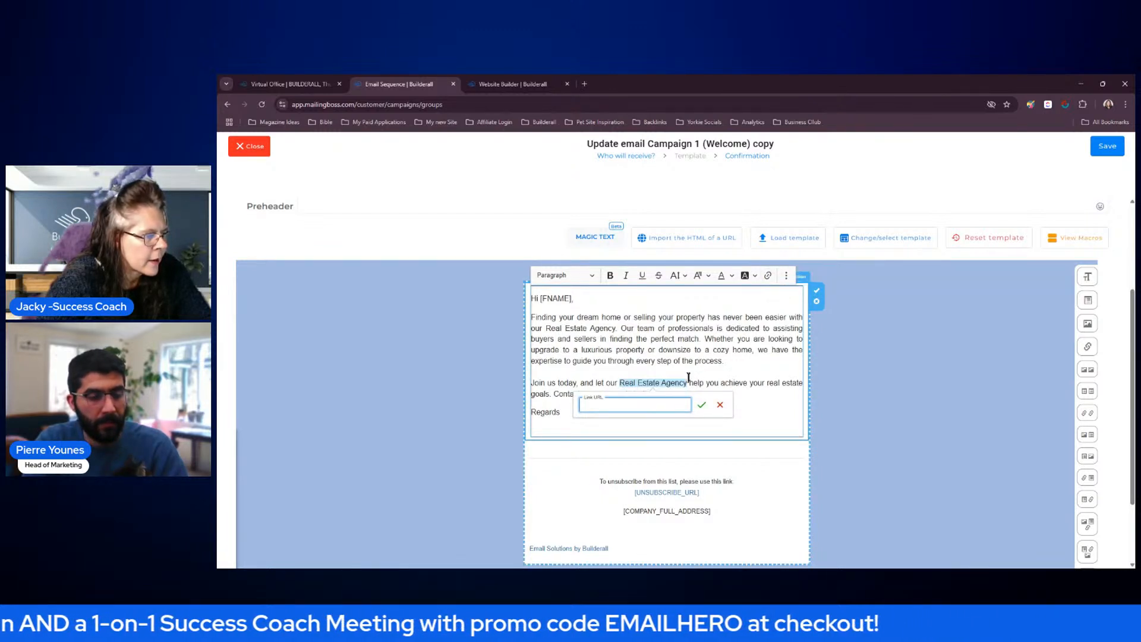
pyautogui.write('https://www.builderall.com')
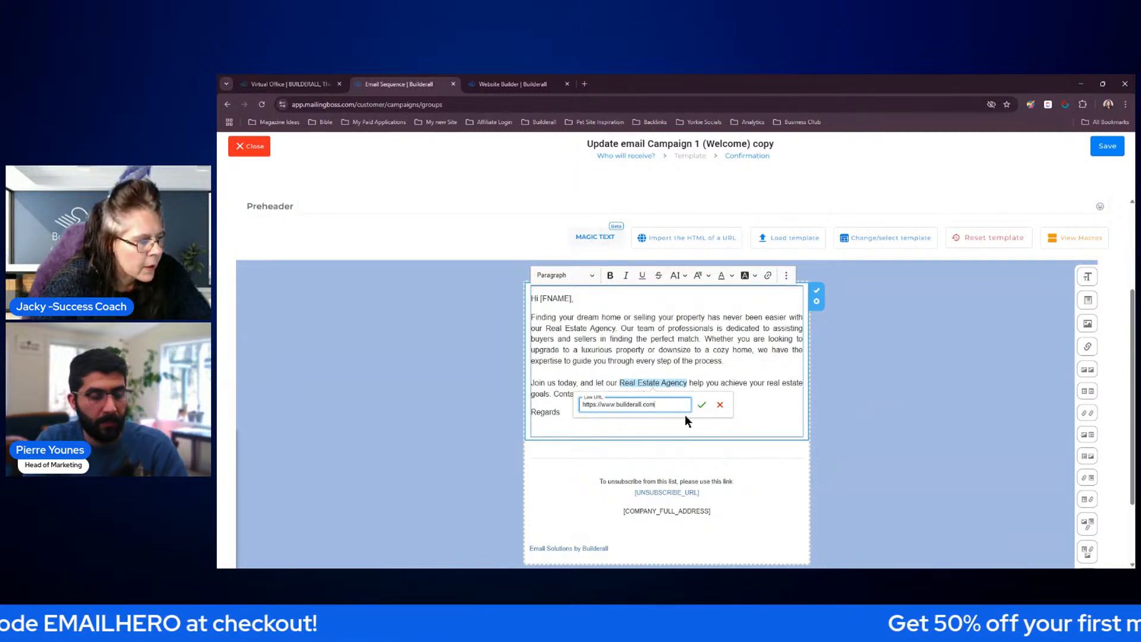
pyautogui.click(702, 405)
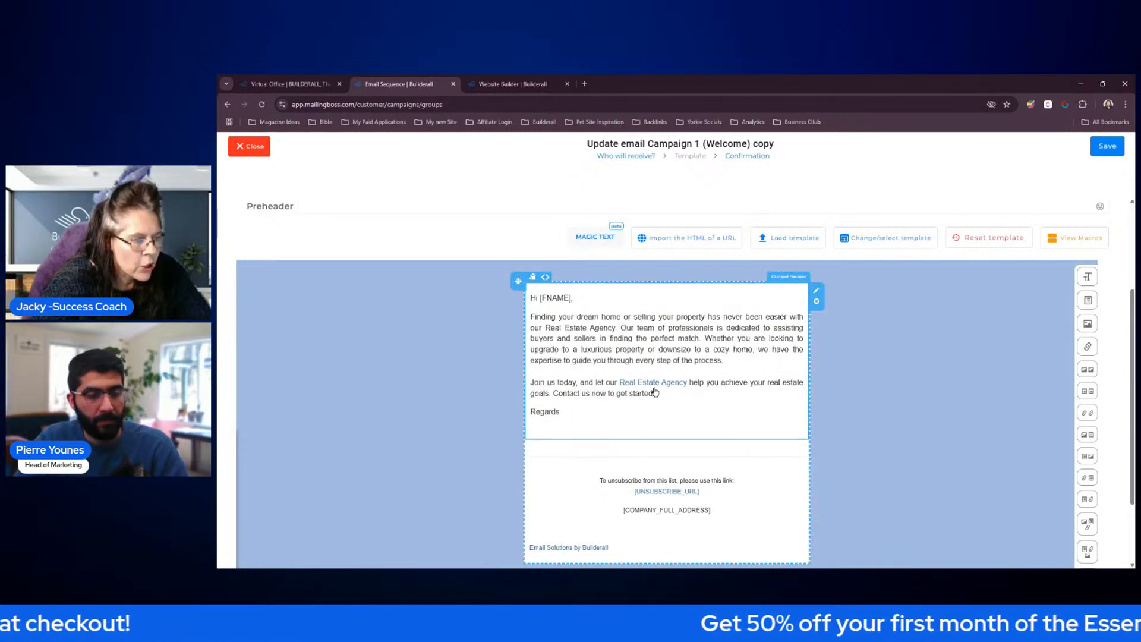
pyautogui.click(894, 337)
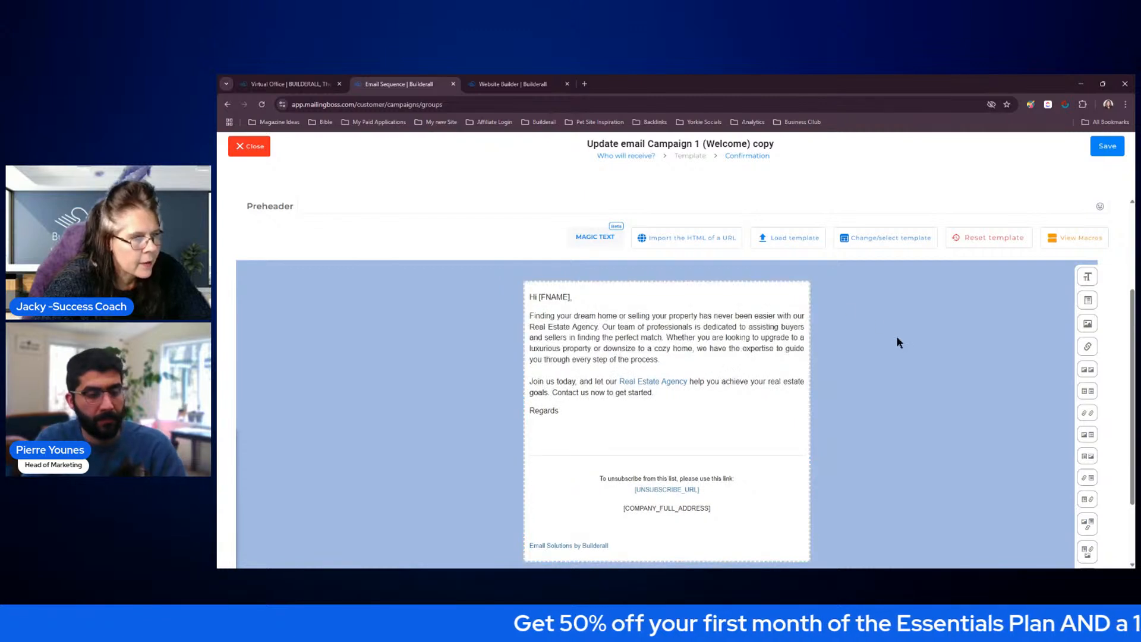
# Save the Campaign 2 (Link) email's template and save the email on the confirmation page without activating it
pyautogui.scroll(3, 912, 348)
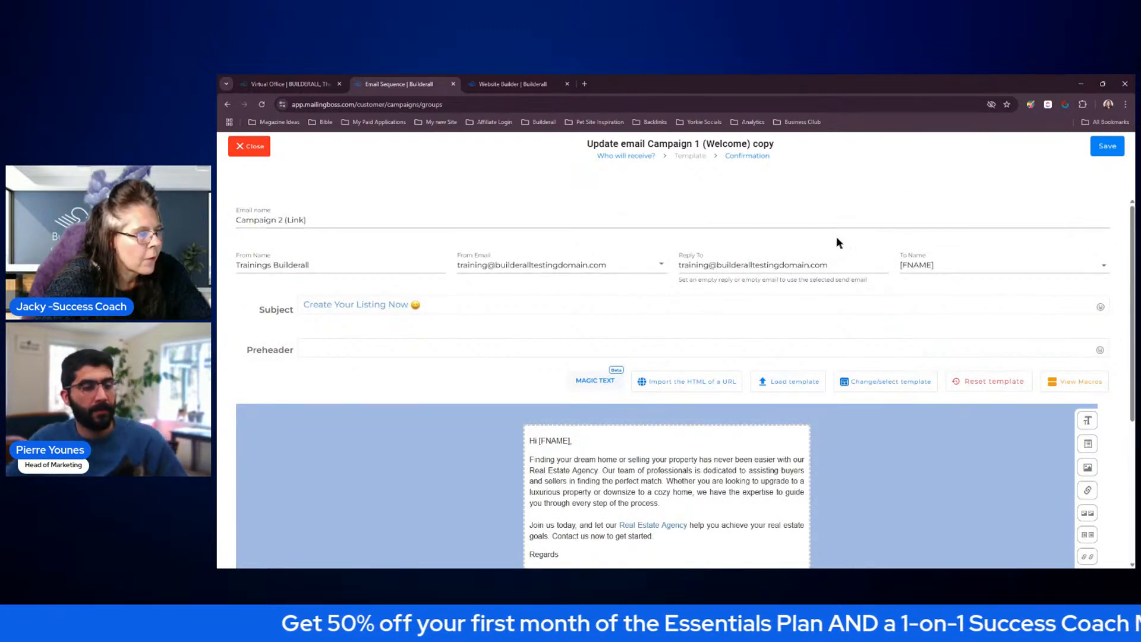
pyautogui.click(1112, 152)
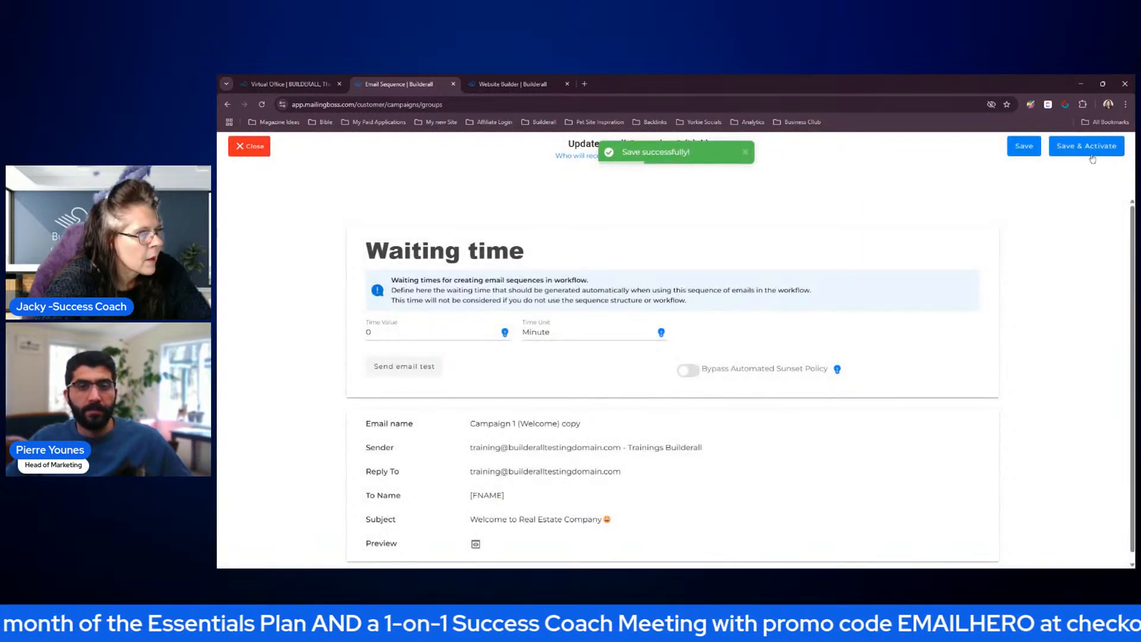
pyautogui.click(1024, 150)
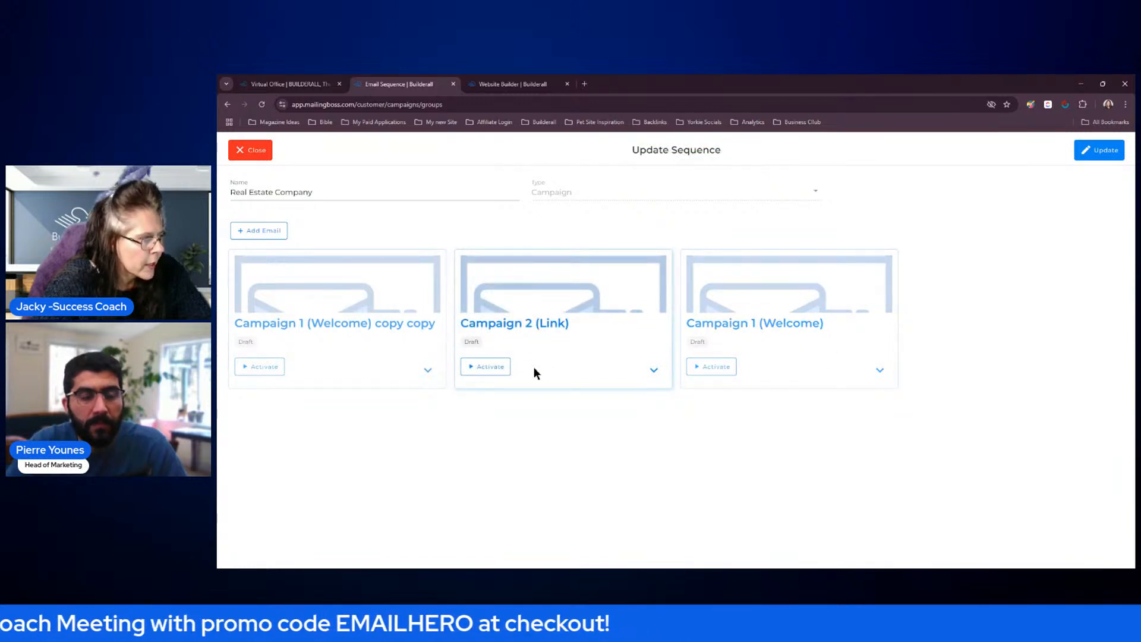
# Open the Campaign 1 (Welcome) copy copy email for updating, rename it "Campaign 3 (Follow Up)" and save it without activating
pyautogui.click(427, 369)
pyautogui.click(410, 363)
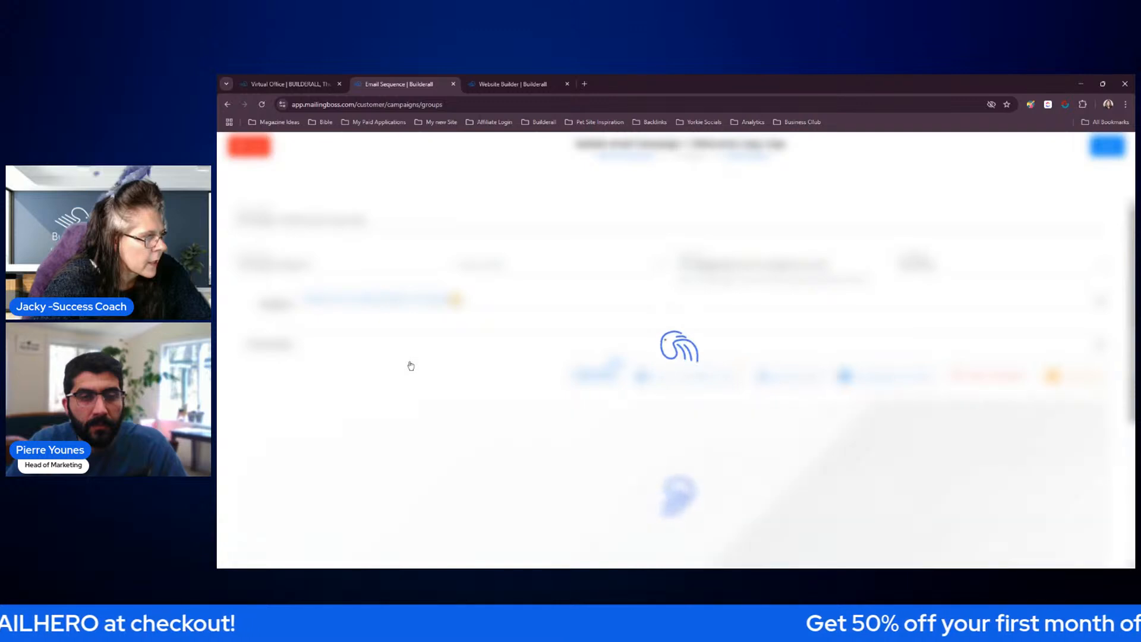
pyautogui.moveTo(377, 222); pyautogui.dragTo(279, 225)
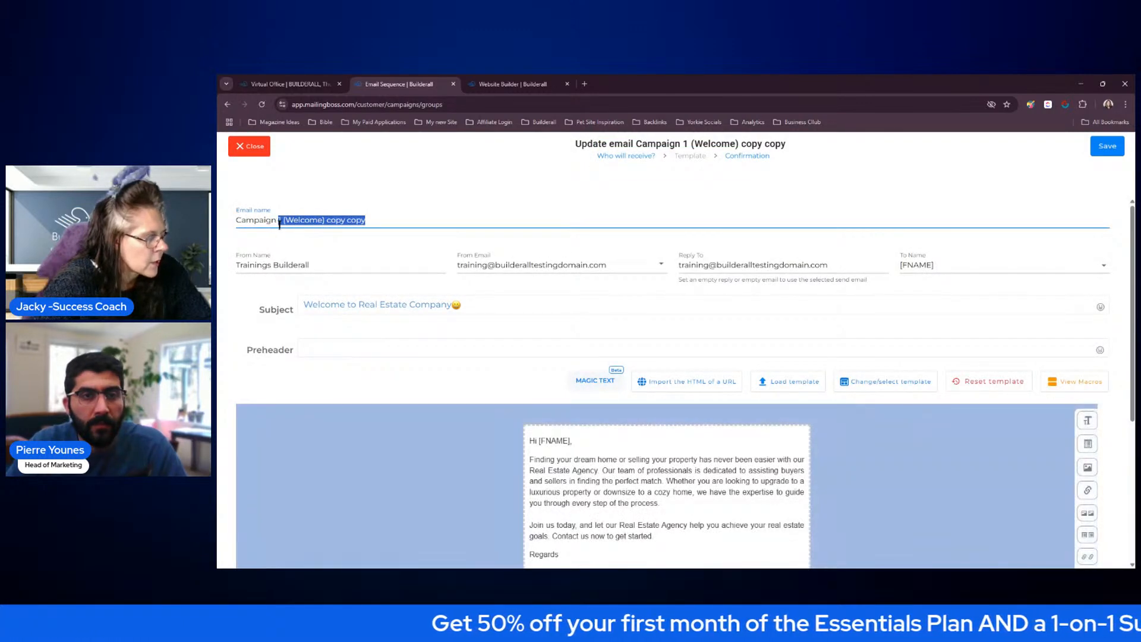
pyautogui.write('3 ')
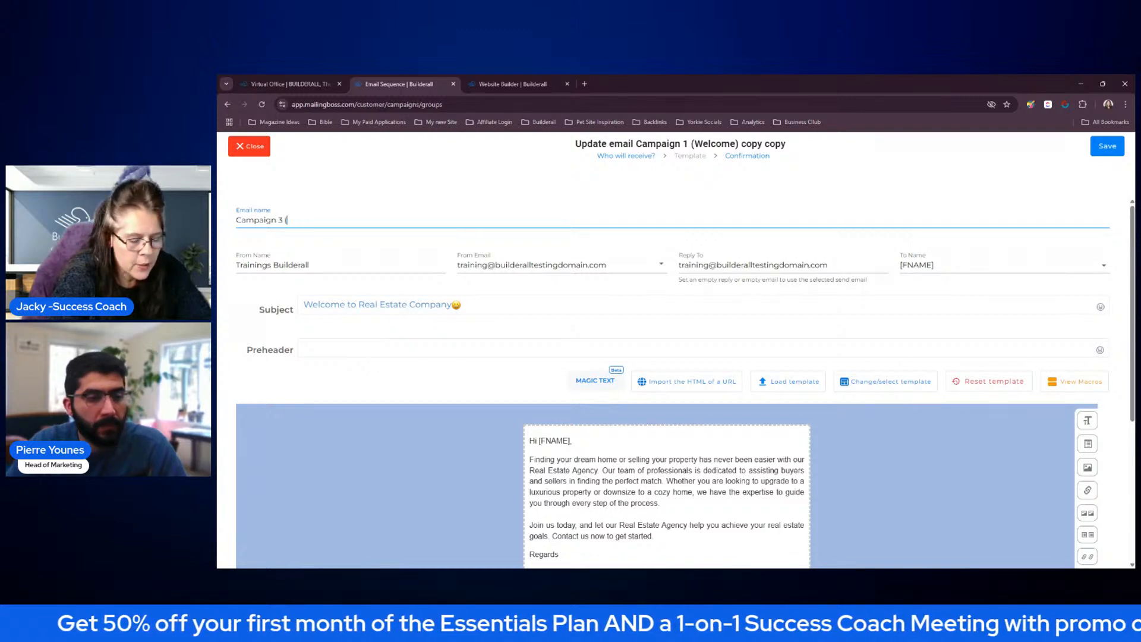
pyautogui.write('(Follow')
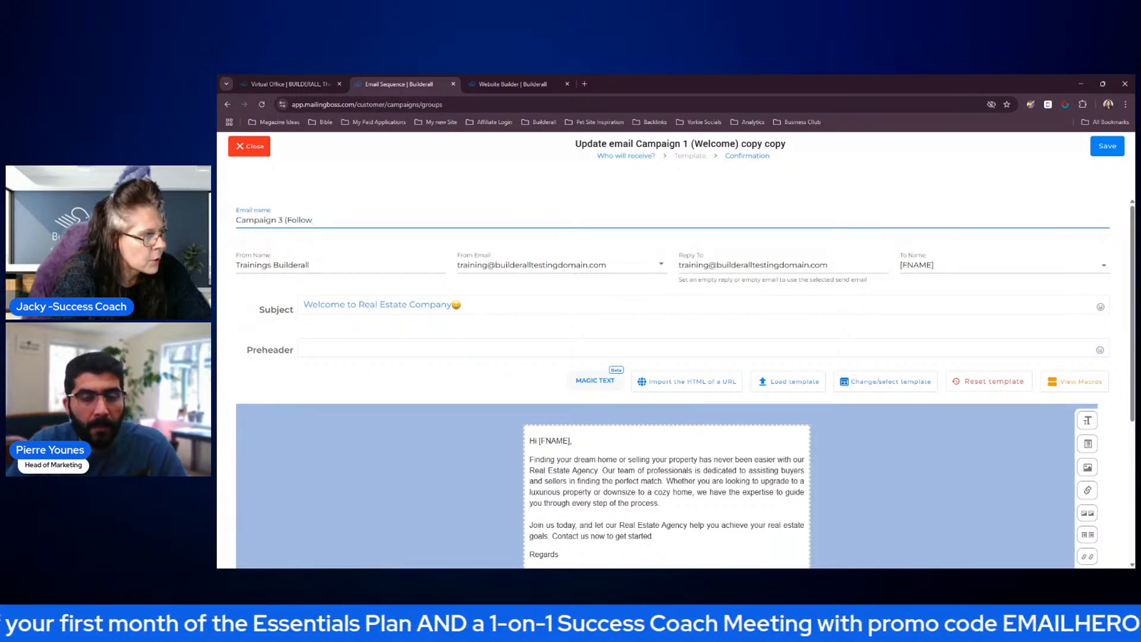
pyautogui.write(' Up')
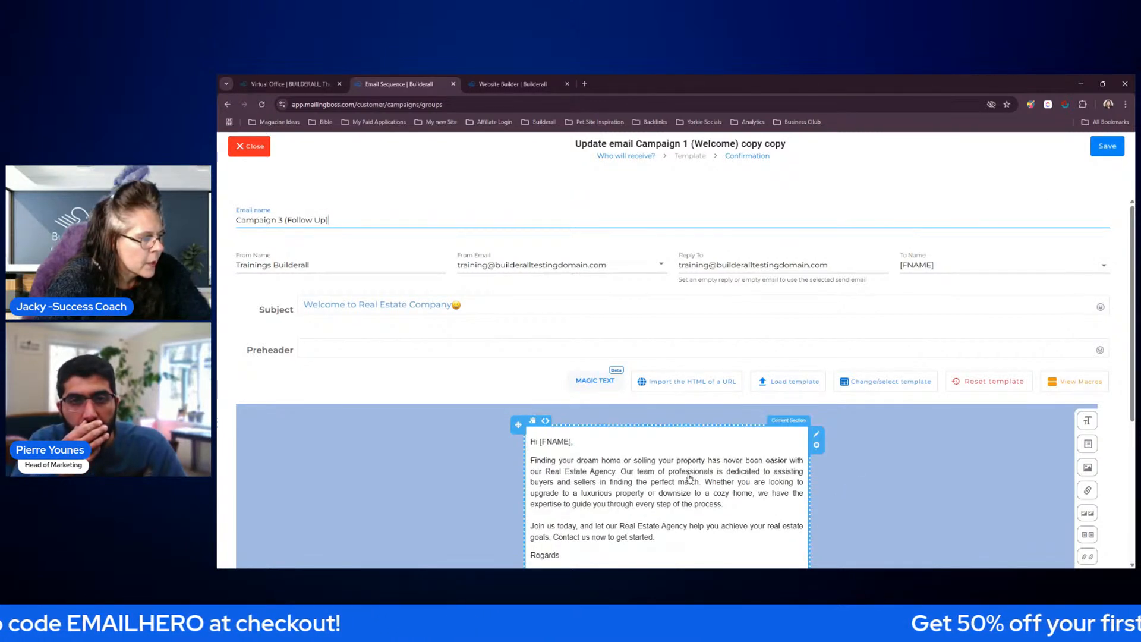
pyautogui.click(1095, 153)
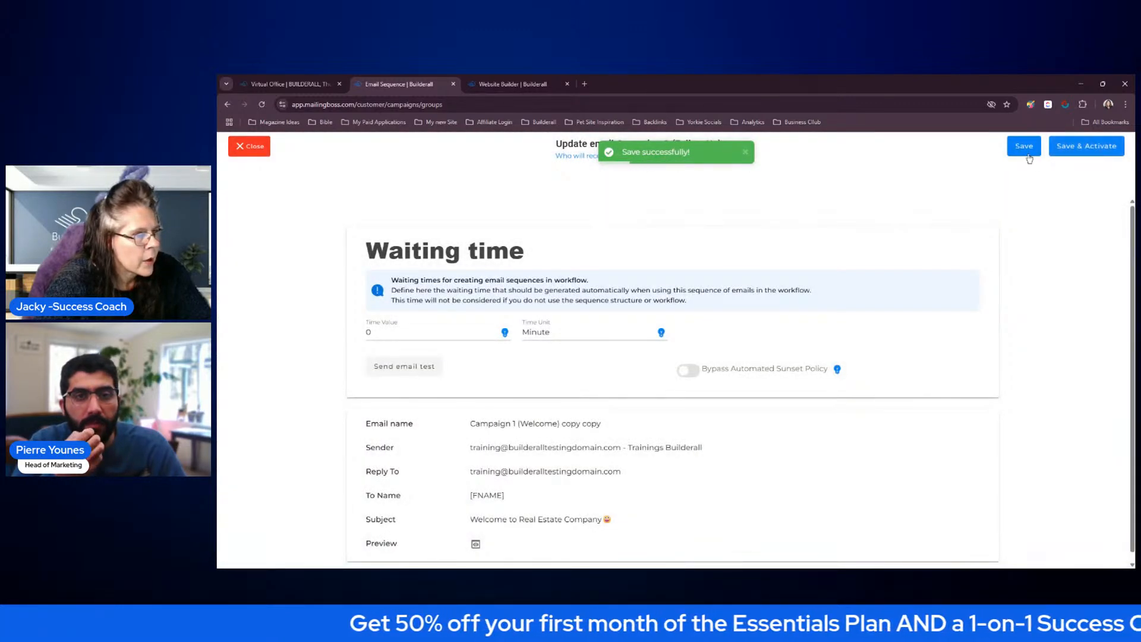
pyautogui.click(1031, 155)
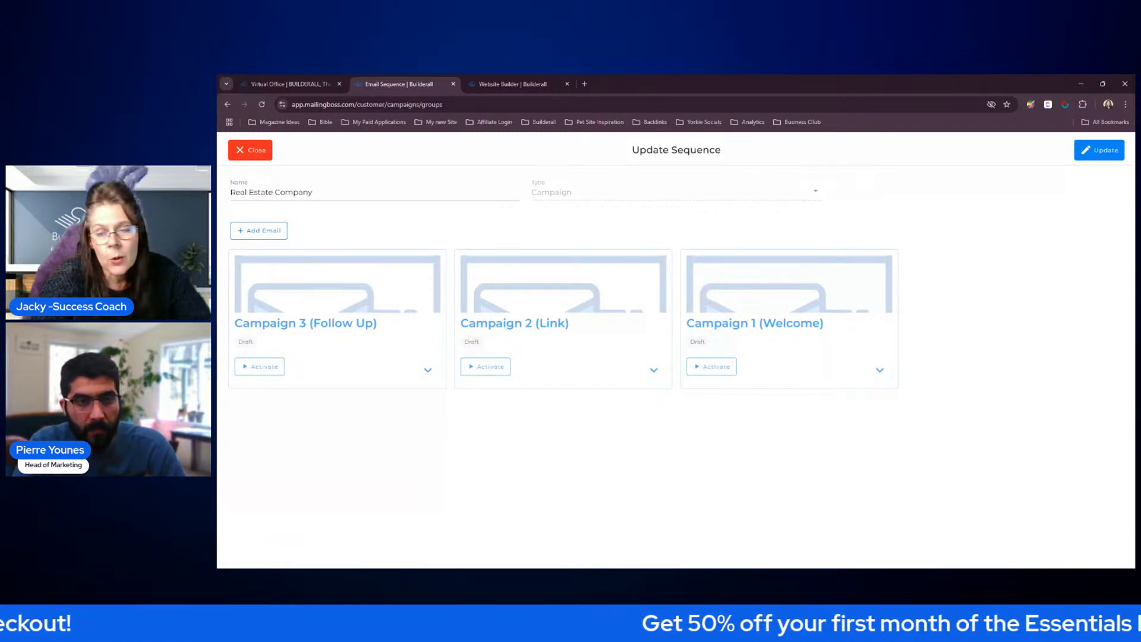
# Activate the Campaign 1 (Welcome), Campaign 2 (Link) and Campaign 3 (Follow Up) emails and update the Real Estate Company sequence
pyautogui.click(716, 367)
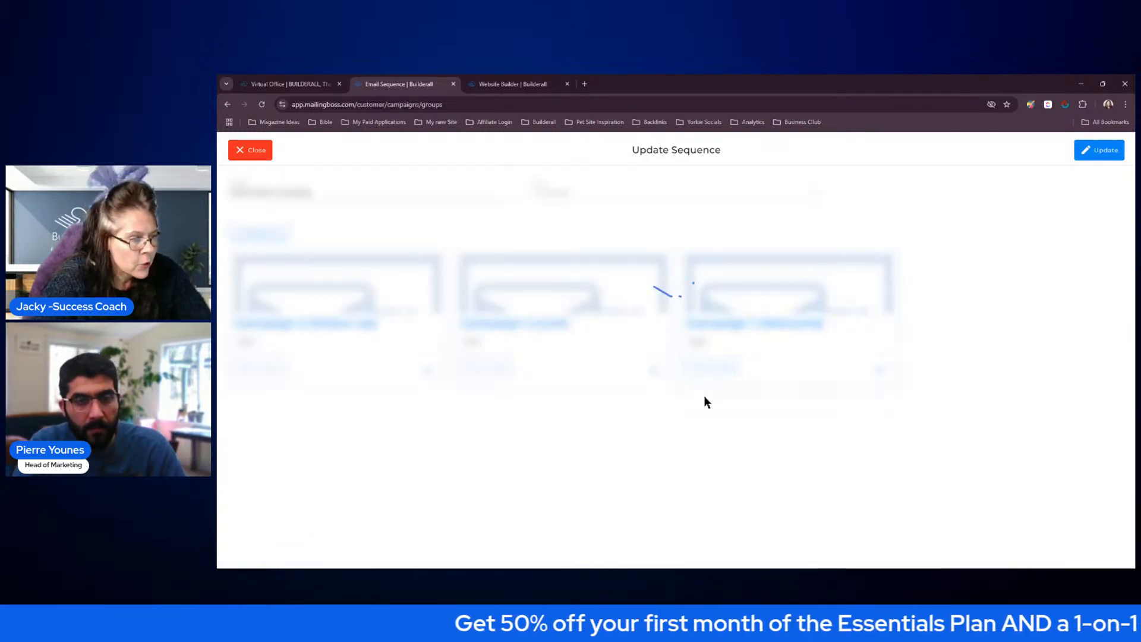
pyautogui.click(499, 368)
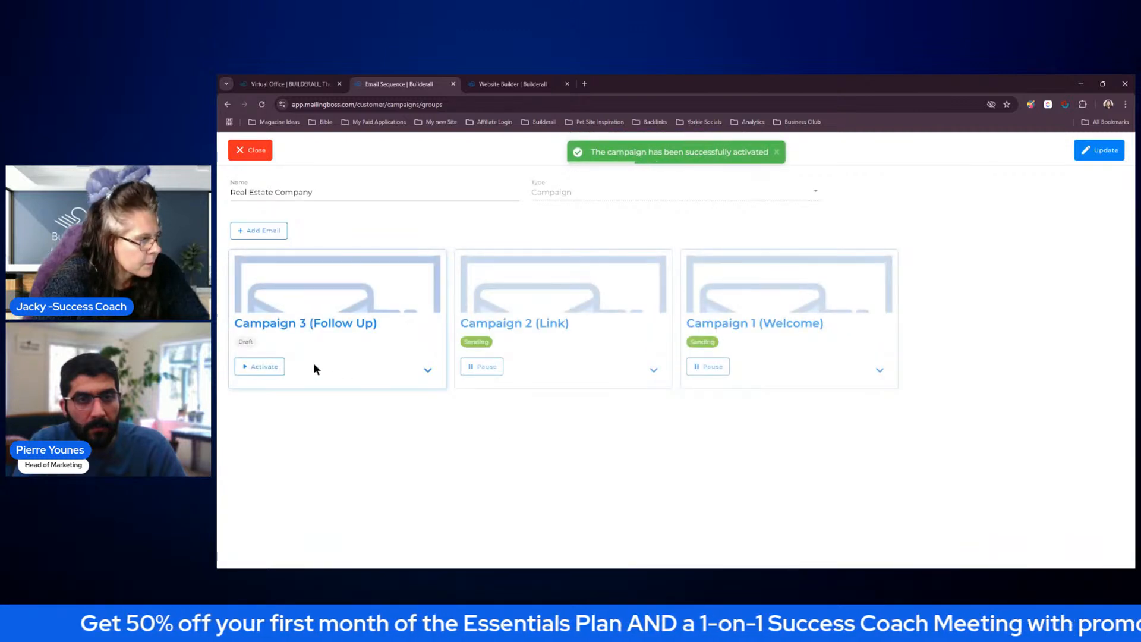
pyautogui.click(266, 369)
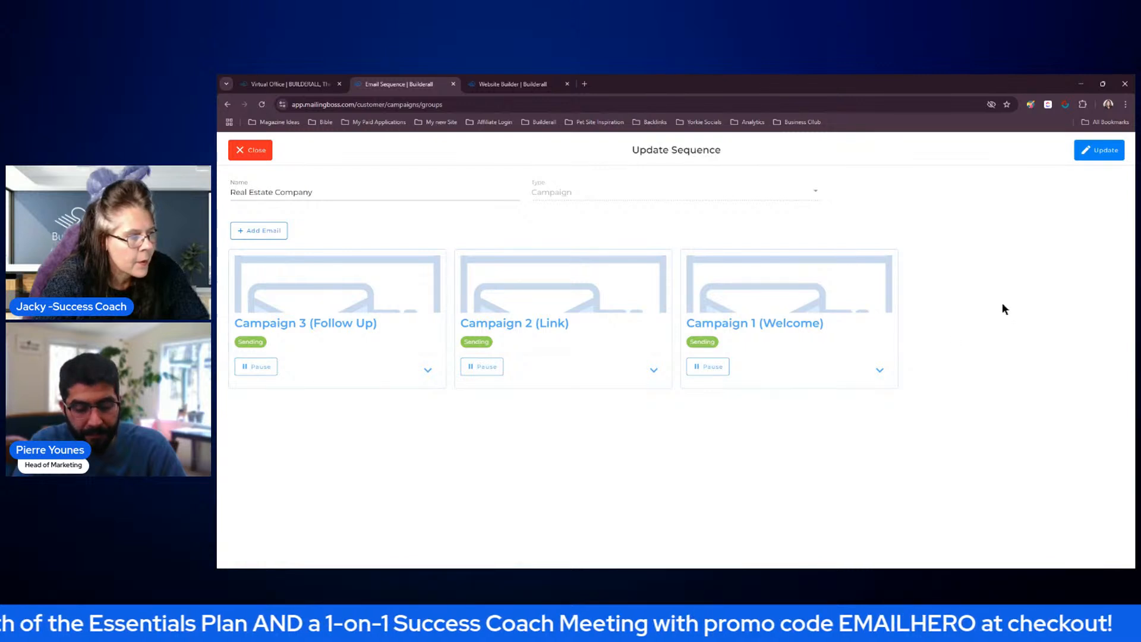
pyautogui.click(1103, 156)
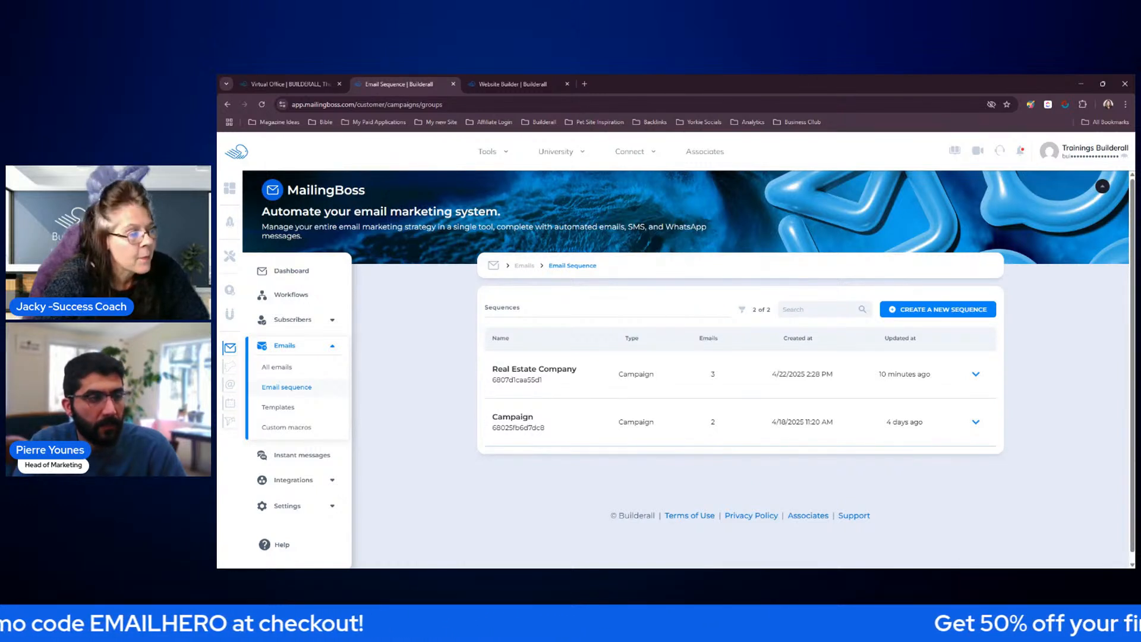
# Start creating a new workflow in MailingBoss
pyautogui.click(304, 296)
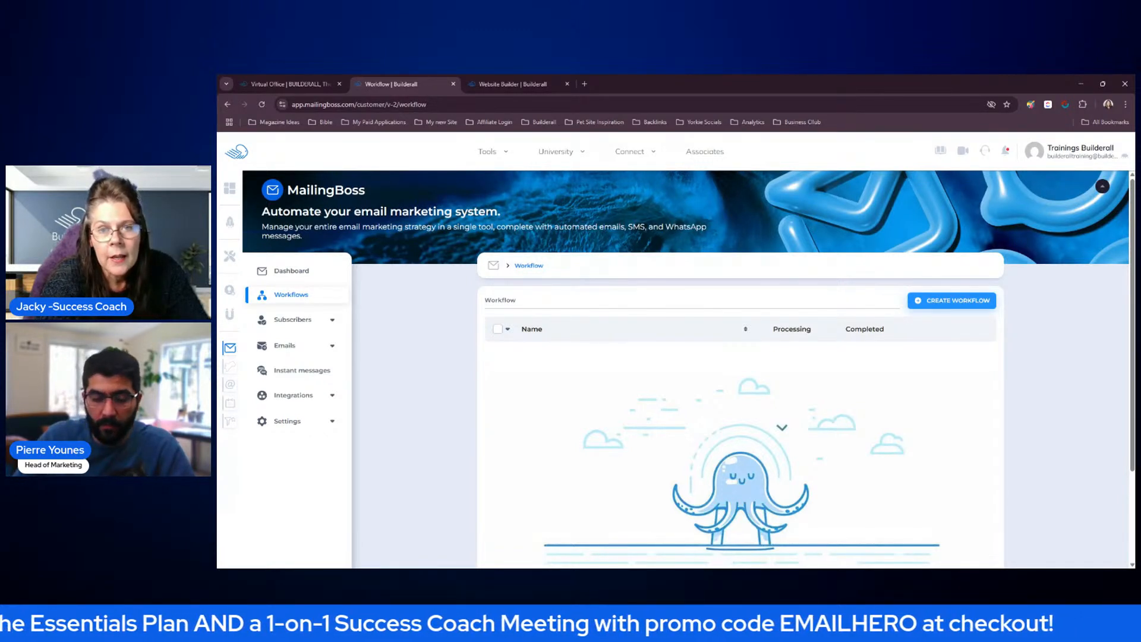
pyautogui.click(961, 309)
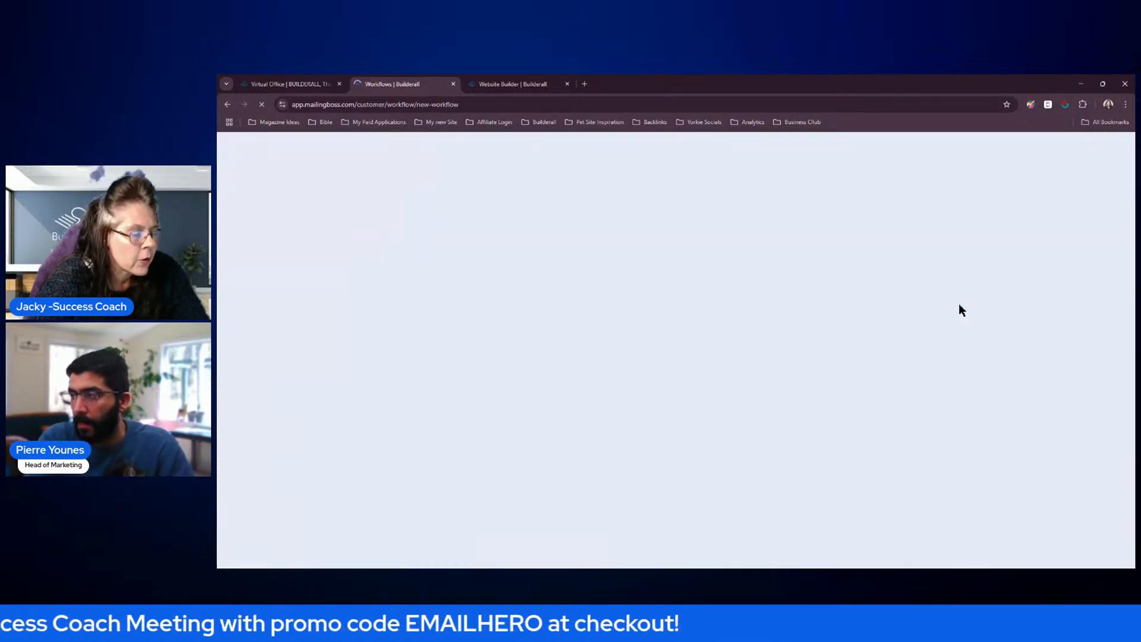
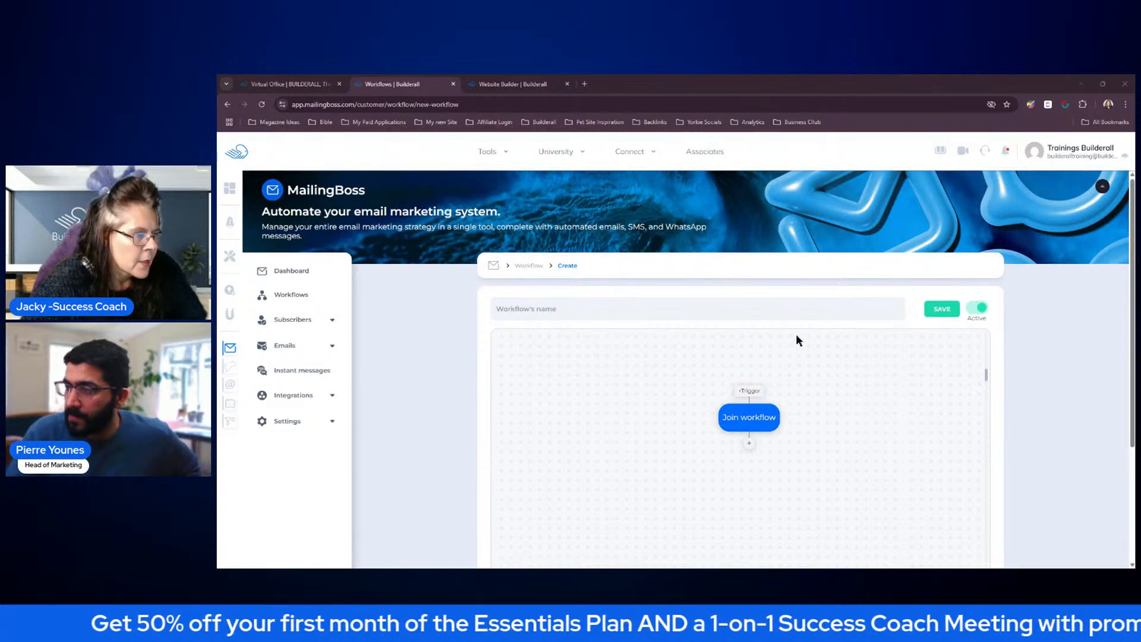
# Name the new workflow "Real Estate Workflow"
pyautogui.click(574, 310)
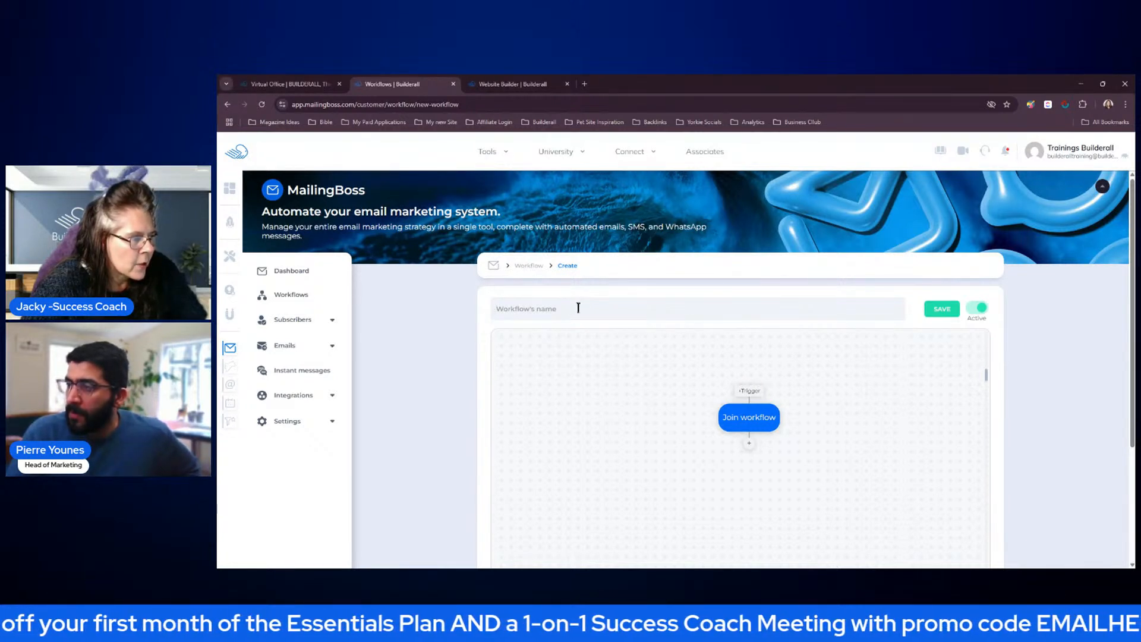
pyautogui.write('Real Estate')
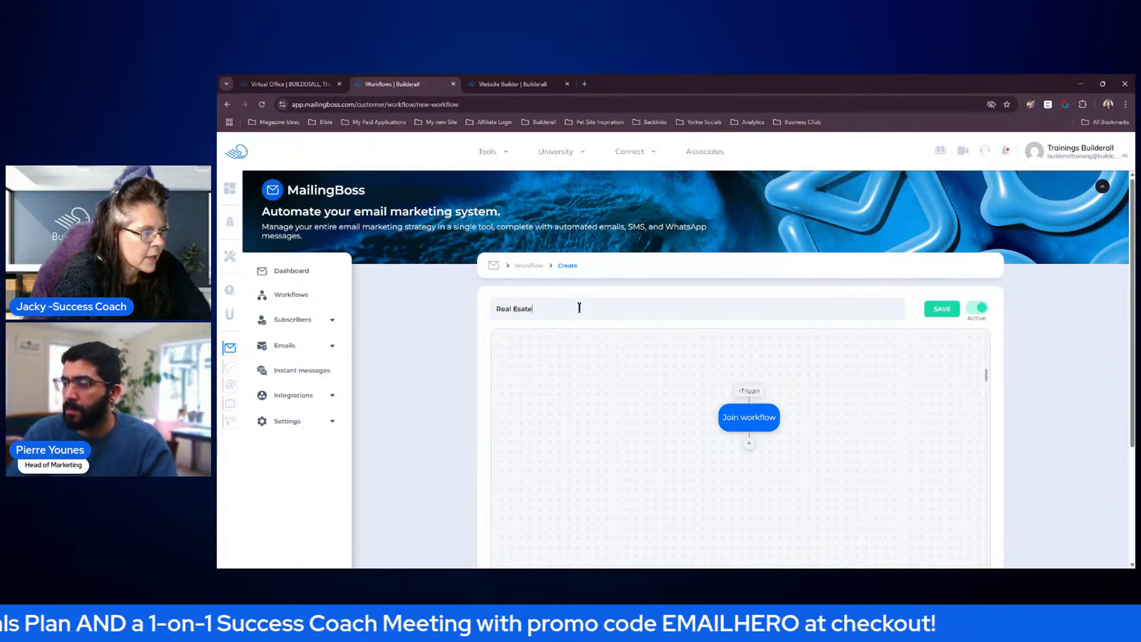
pyautogui.write(' Work')
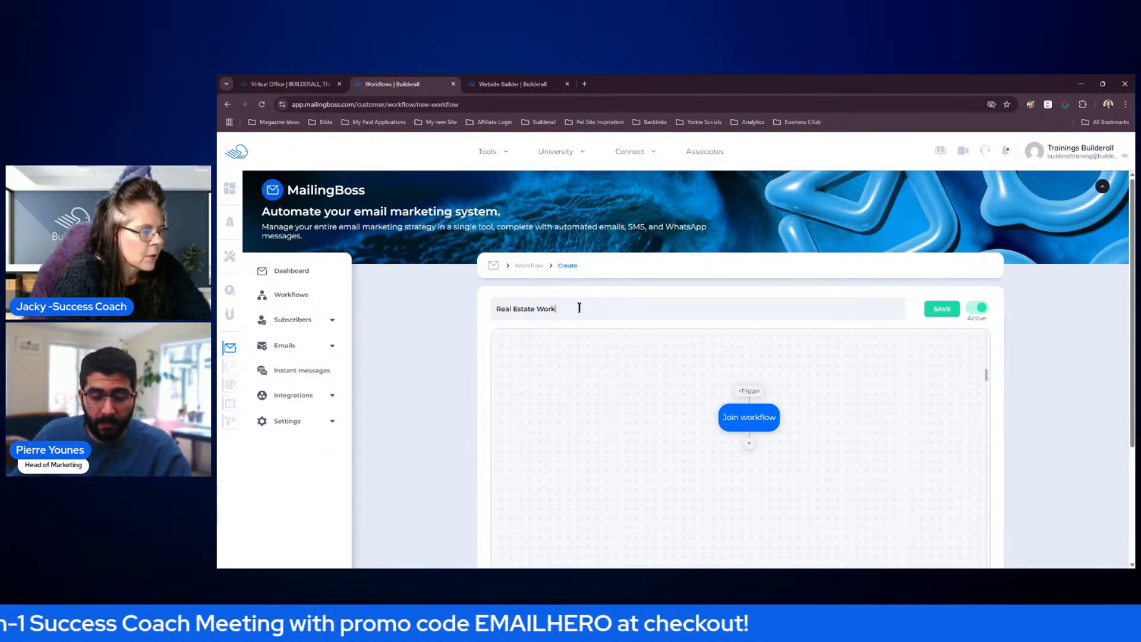
pyautogui.write('flow')
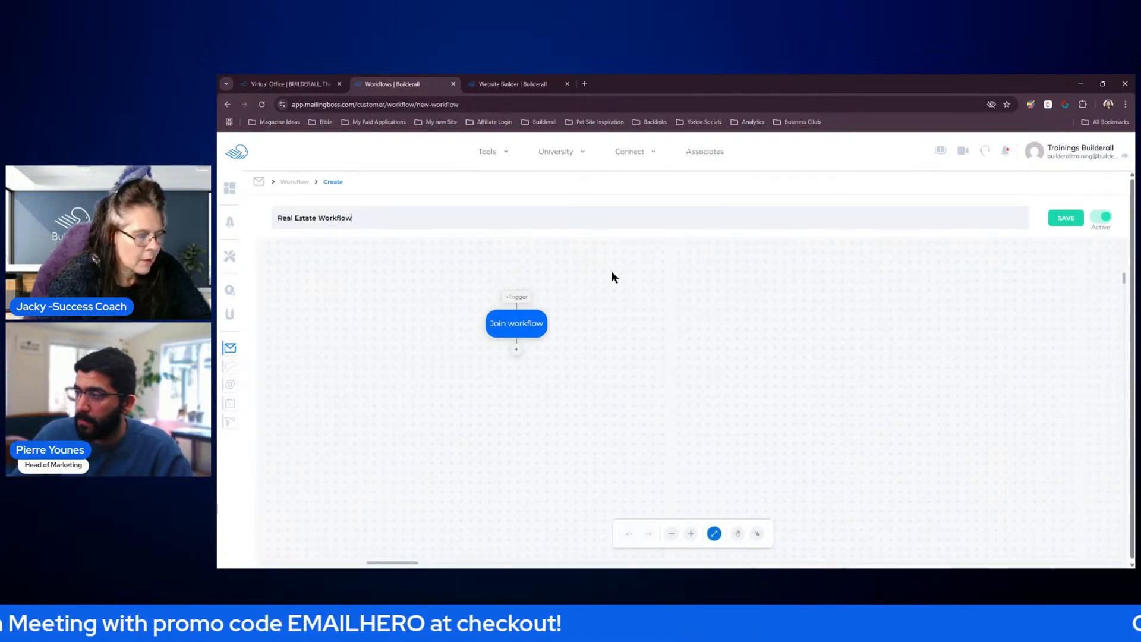
# Add an "On subscribed at" trigger for the Real Estate Company list with Any Form, and save it
pyautogui.click(518, 300)
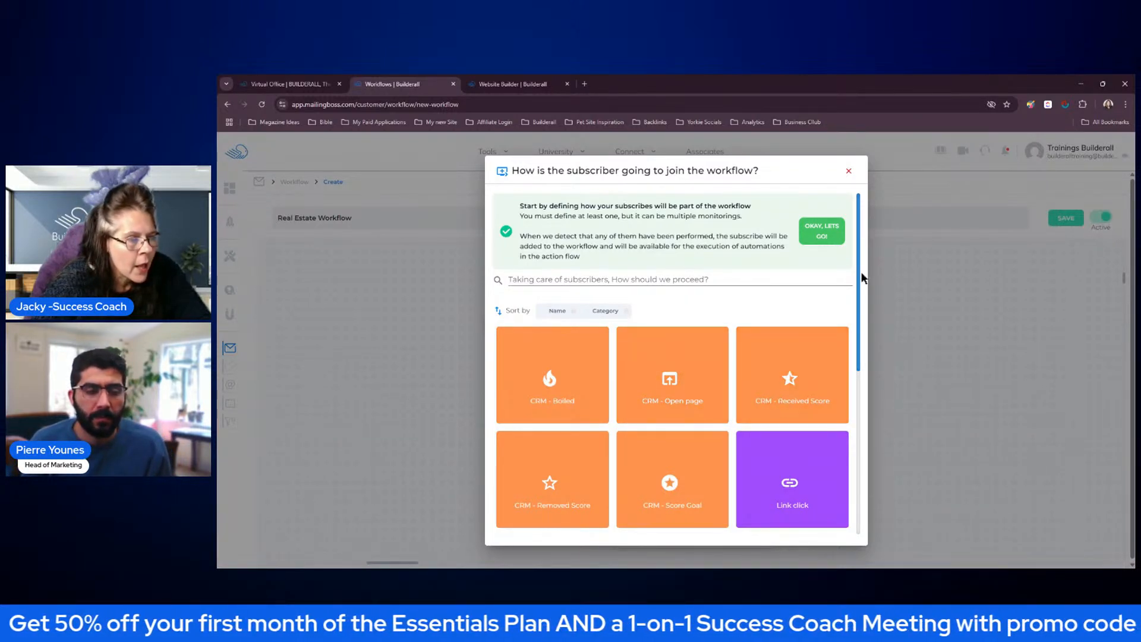
pyautogui.moveTo(859, 277); pyautogui.dragTo(858, 447)
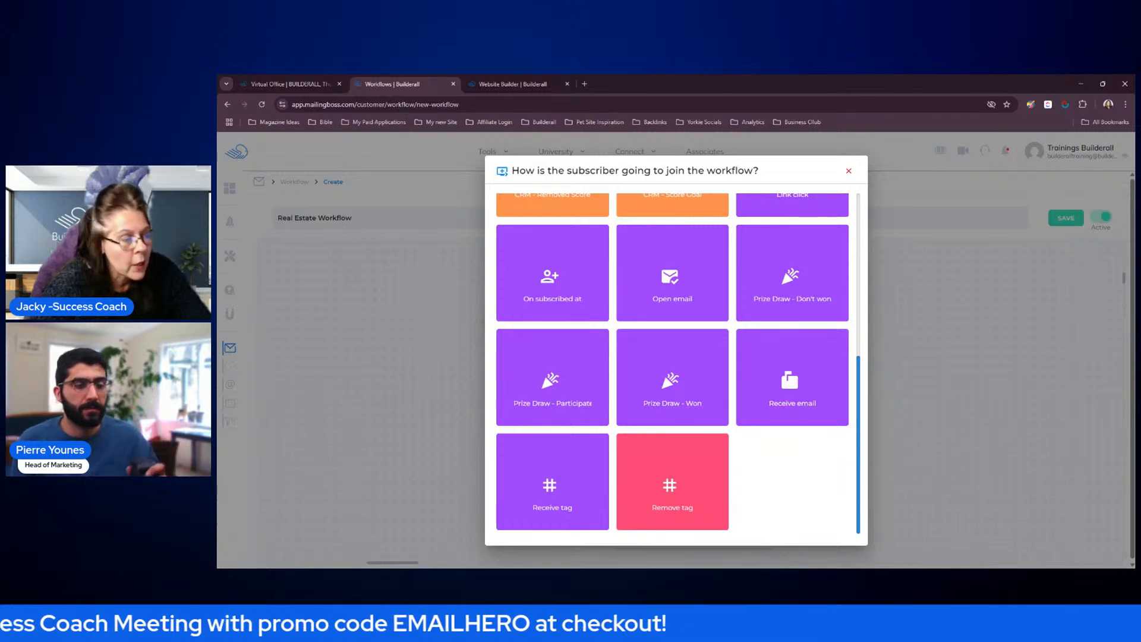
pyautogui.moveTo(861, 443); pyautogui.dragTo(861, 383)
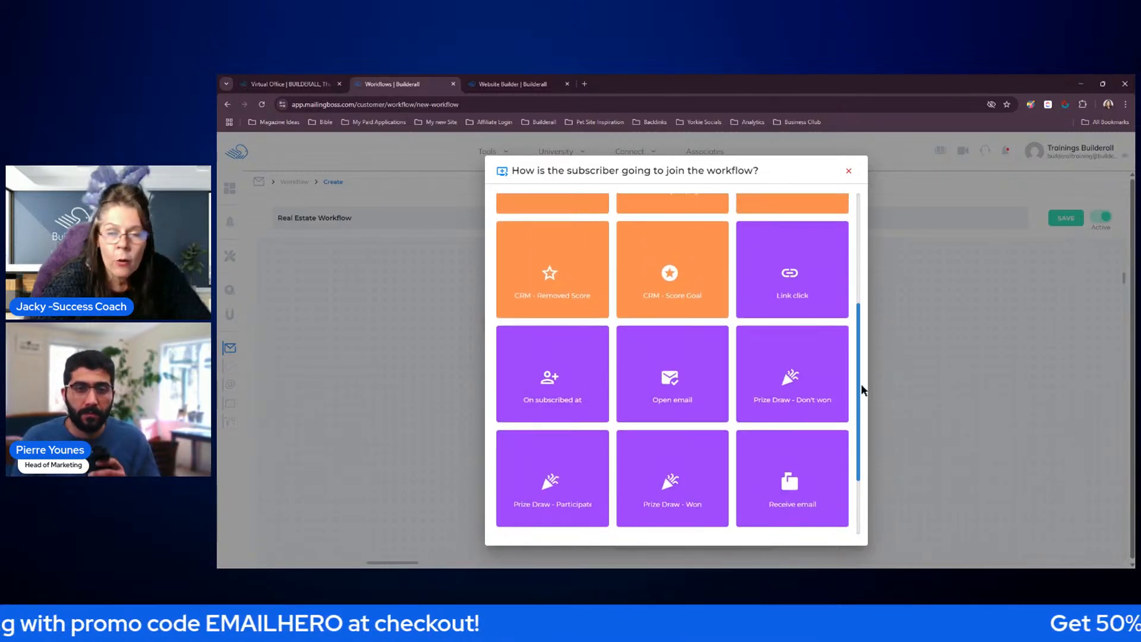
pyautogui.click(552, 373)
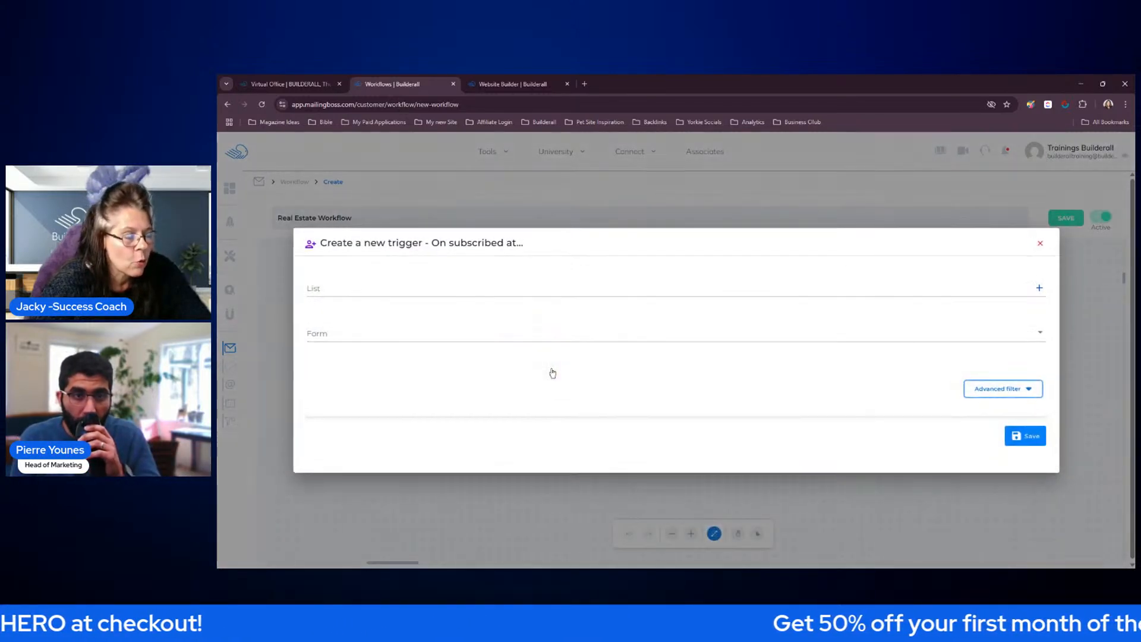
pyautogui.click(452, 287)
pyautogui.click(379, 346)
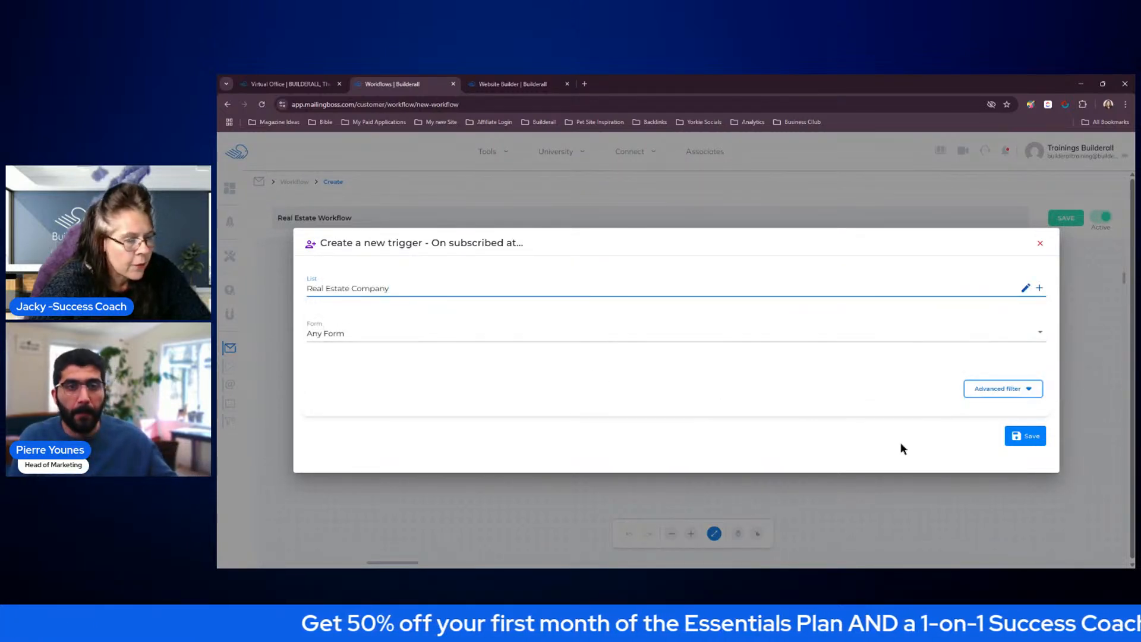
pyautogui.click(1015, 440)
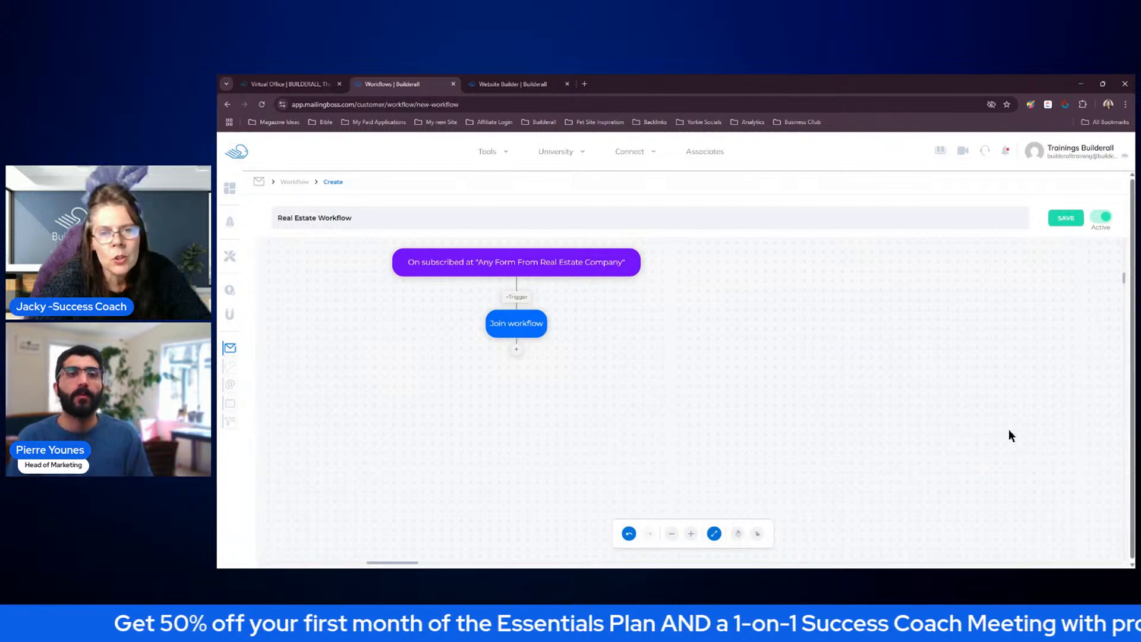
# Add a Send campaign action below Join workflow that sends Campaign 1 (Welcome), and save the action
pyautogui.click(735, 537)
pyautogui.moveTo(565, 373); pyautogui.dragTo(692, 372)
pyautogui.click(754, 534)
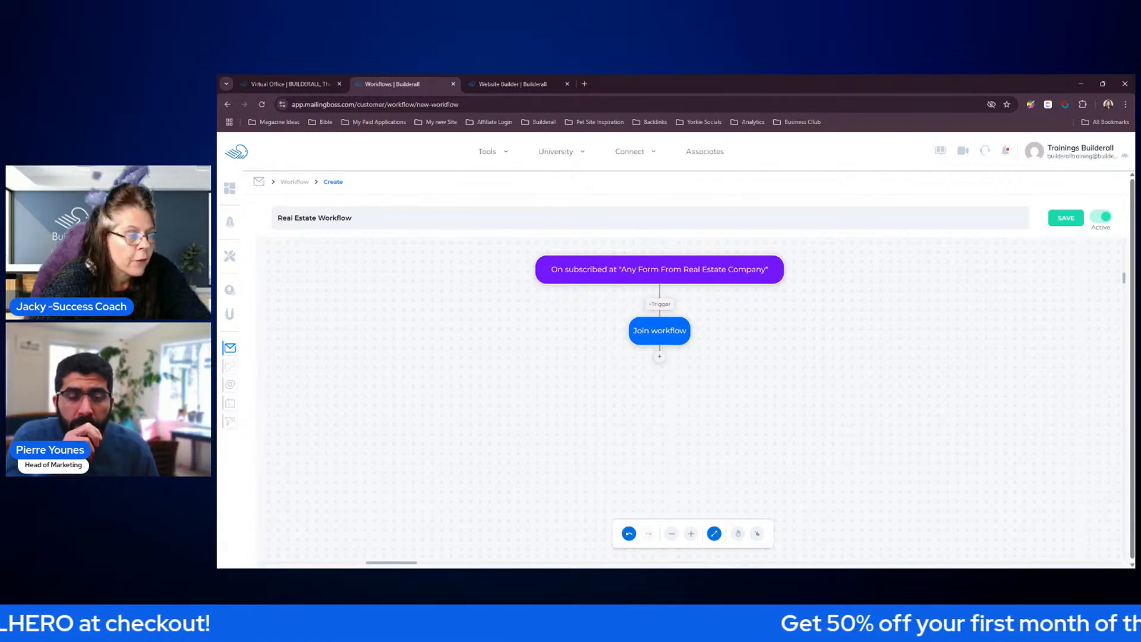
pyautogui.click(659, 356)
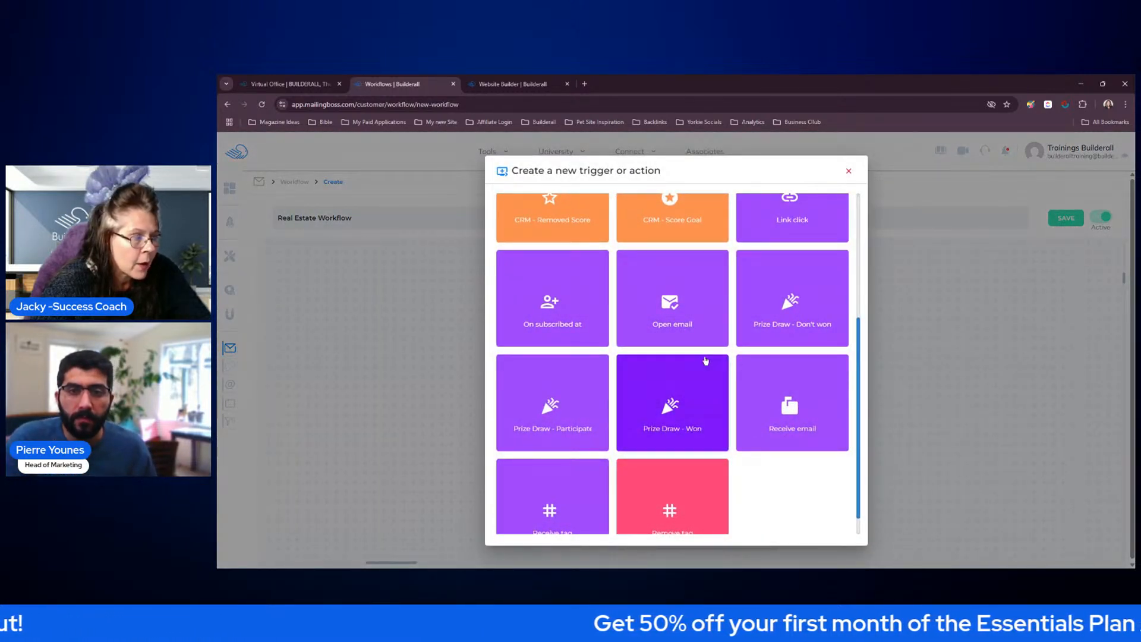
pyautogui.moveTo(859, 326); pyautogui.dragTo(864, 269)
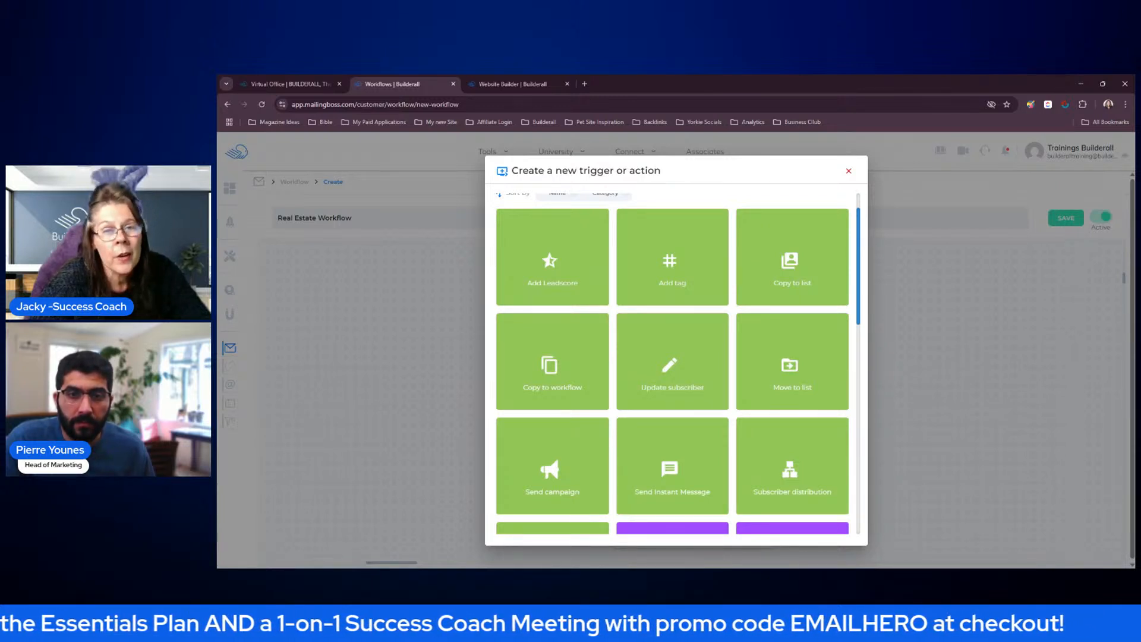
pyautogui.moveTo(861, 268); pyautogui.dragTo(861, 293)
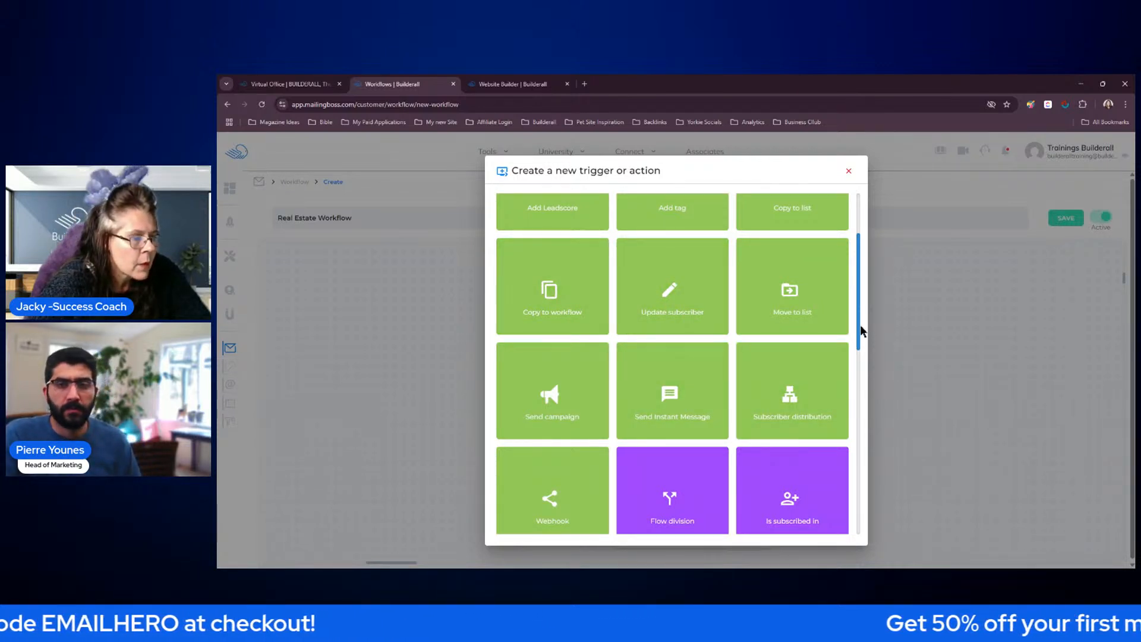
pyautogui.moveTo(859, 334); pyautogui.dragTo(869, 381)
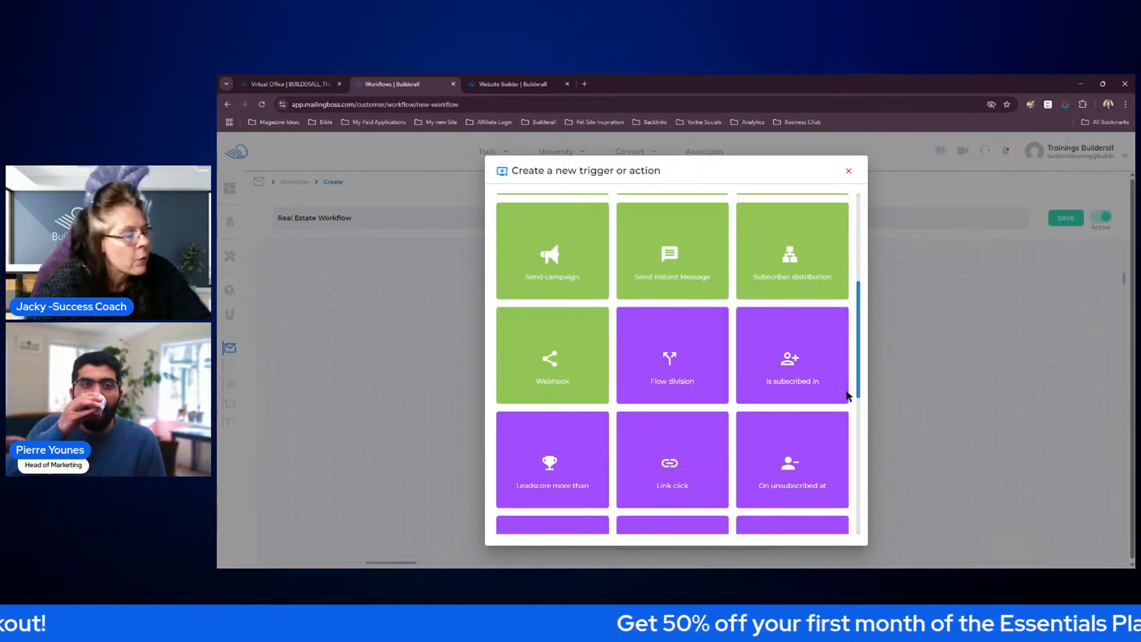
pyautogui.moveTo(860, 336); pyautogui.dragTo(860, 294)
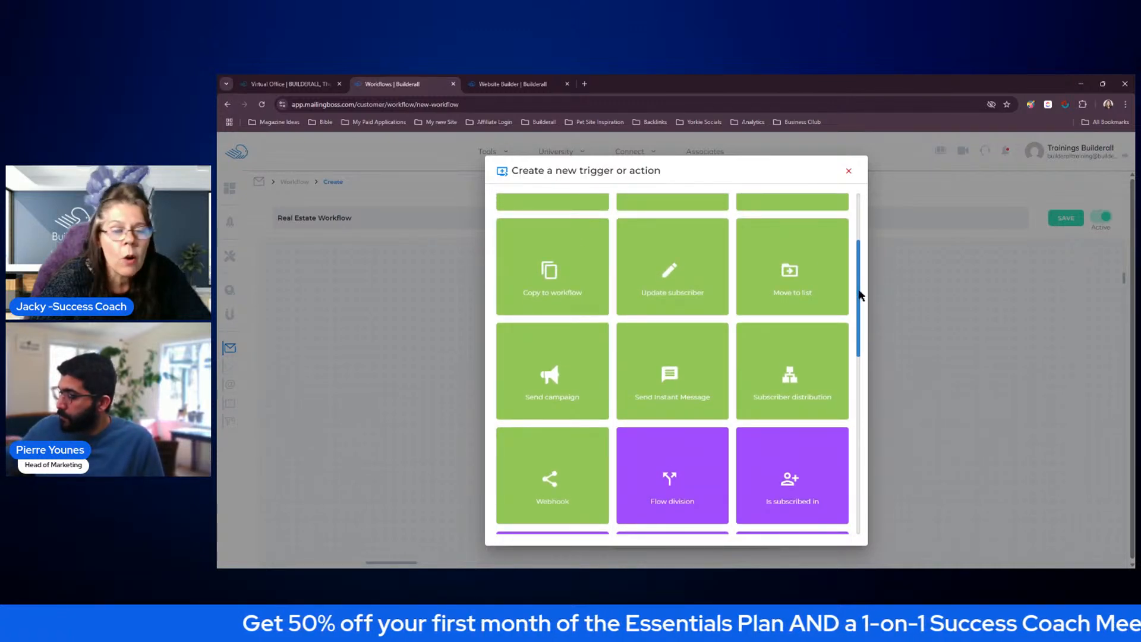
pyautogui.click(566, 381)
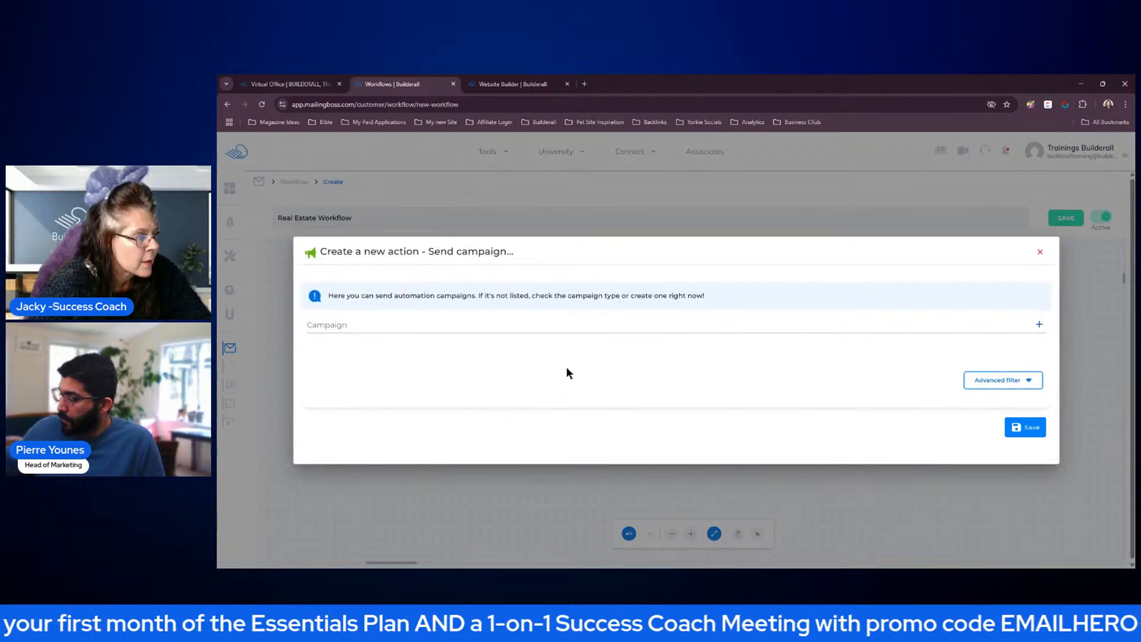
pyautogui.click(558, 323)
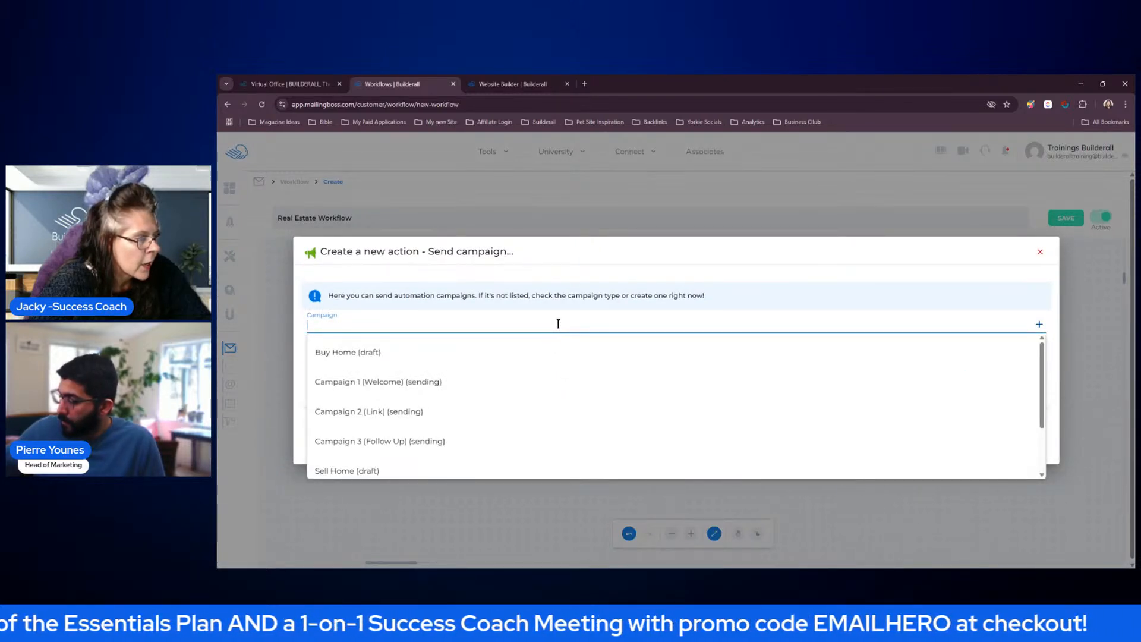
pyautogui.click(370, 385)
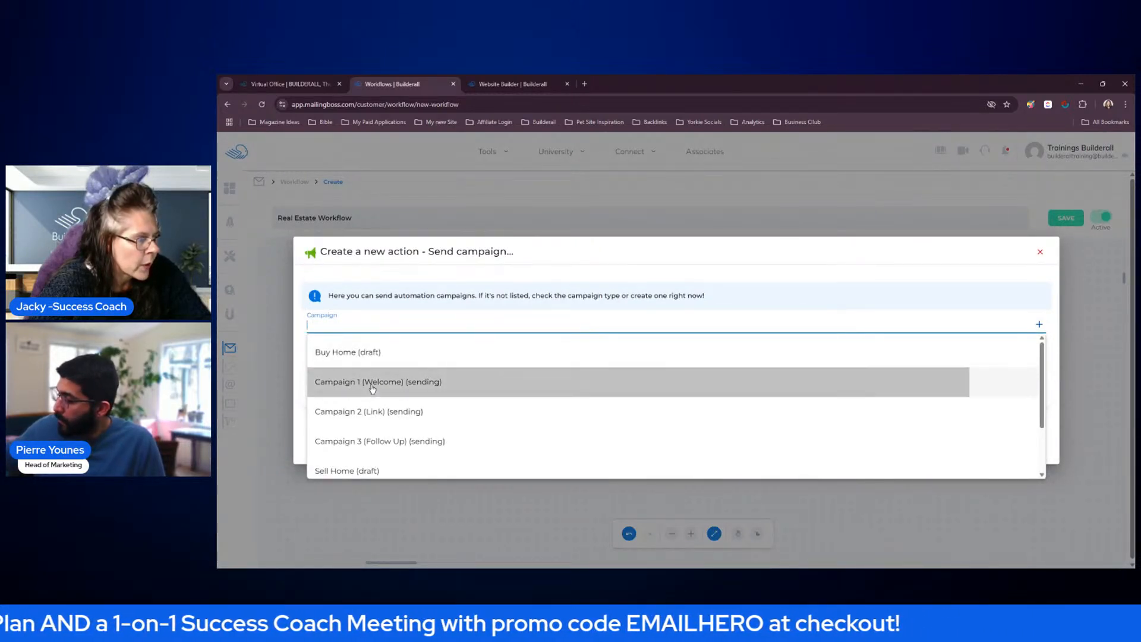
pyautogui.click(1025, 428)
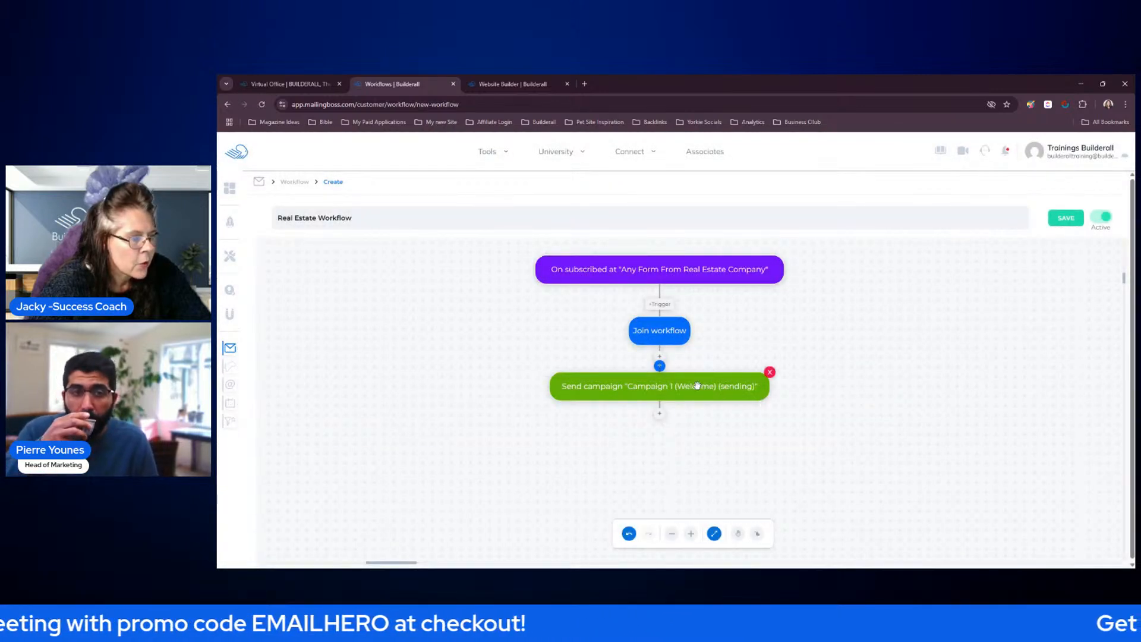
pyautogui.click(737, 533)
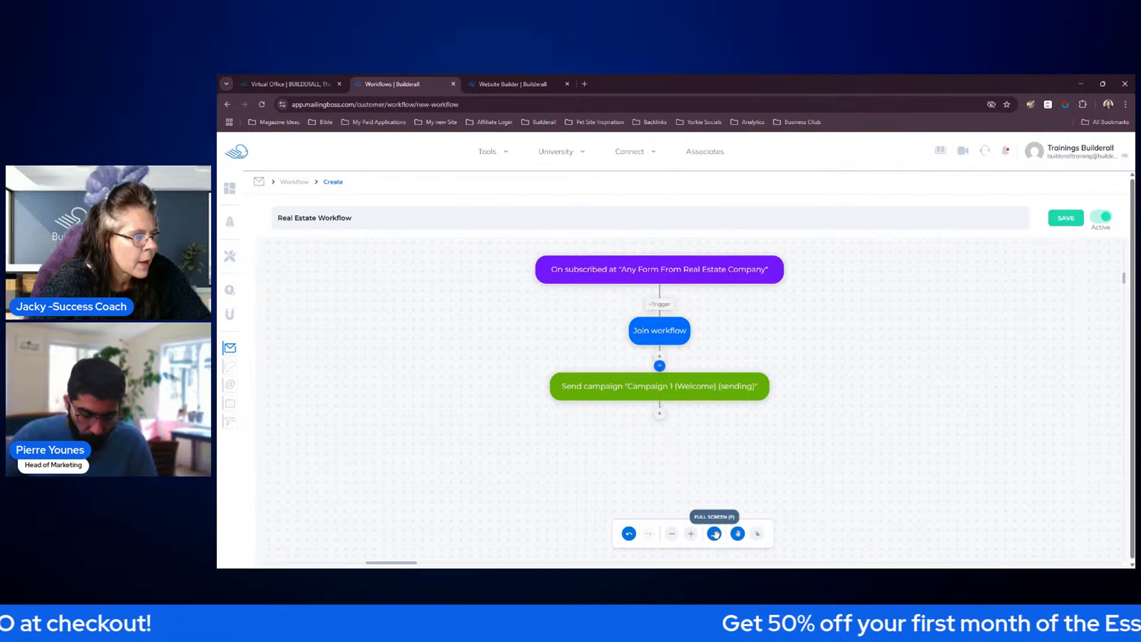
pyautogui.click(715, 535)
pyautogui.scroll(-3, 747, 459)
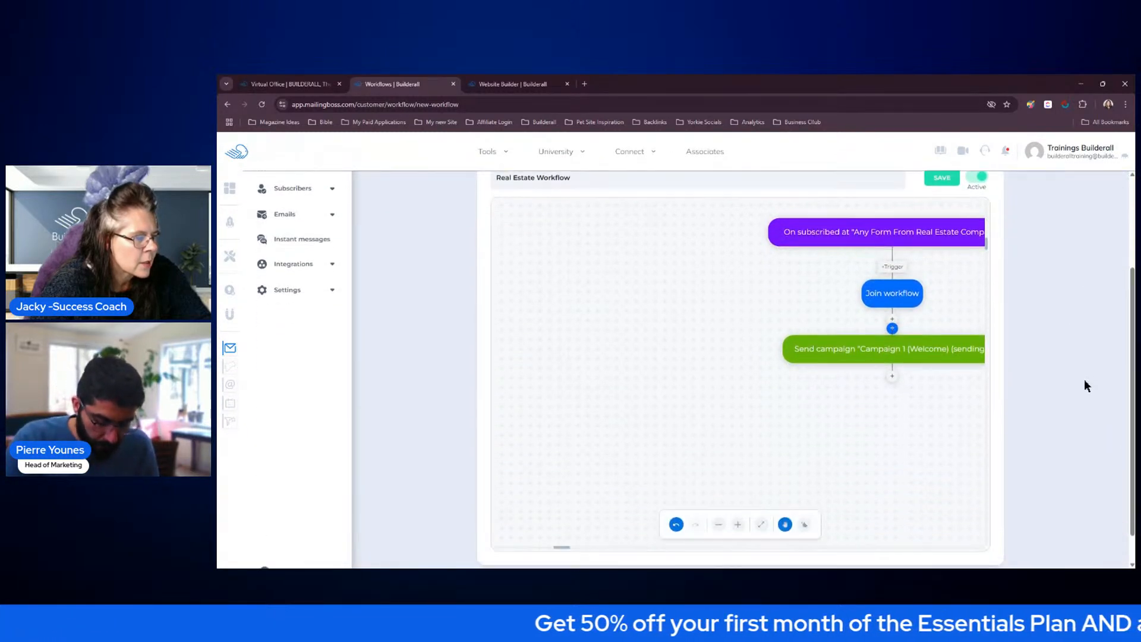
pyautogui.click(761, 509)
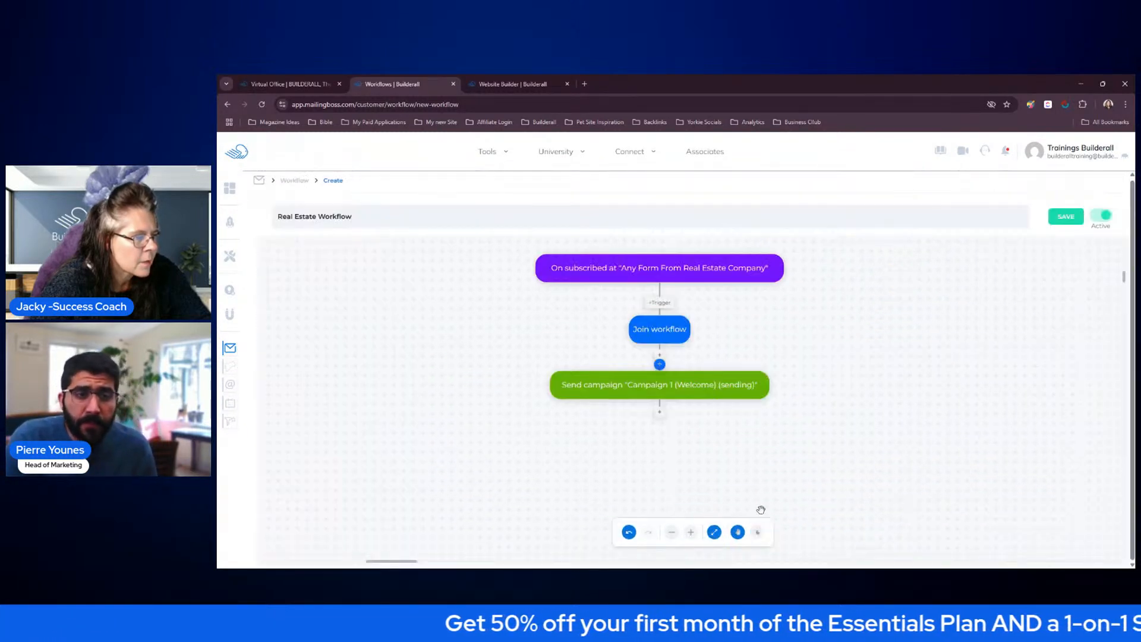
pyautogui.click(738, 532)
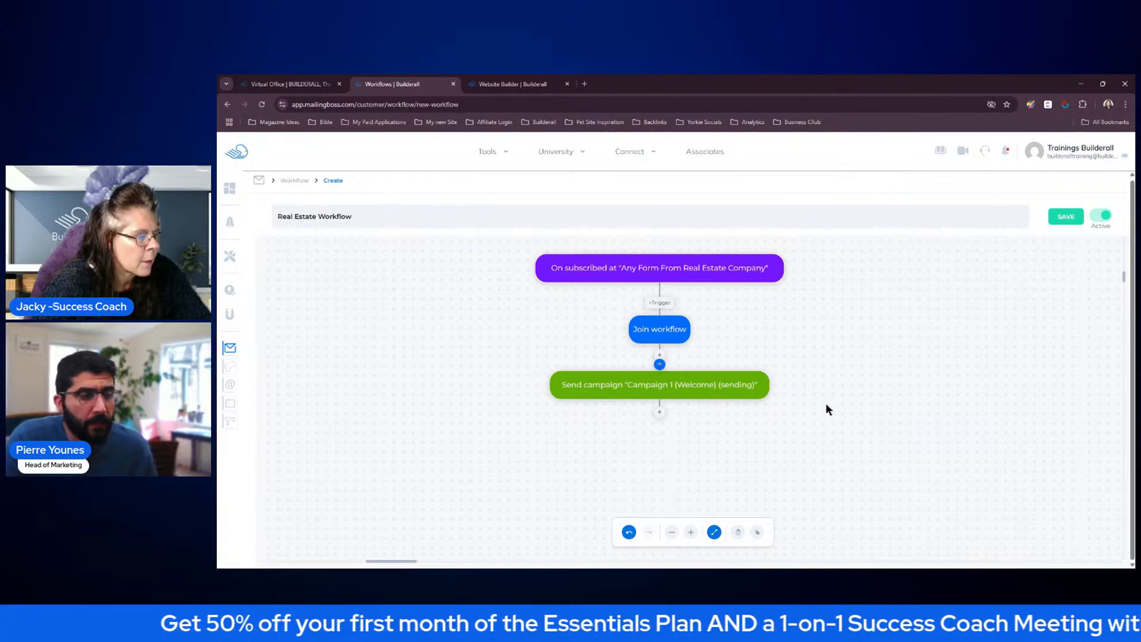
# Add a Wait action of 5 Day(s) below the Campaign 1 (Welcome) action and save it
pyautogui.click(737, 532)
pyautogui.moveTo(788, 451)
pyautogui.mouseDown()
pyautogui.moveTo(791, 438)
pyautogui.moveTo(882, 507)
pyautogui.moveTo(779, 432)
pyautogui.mouseUp()
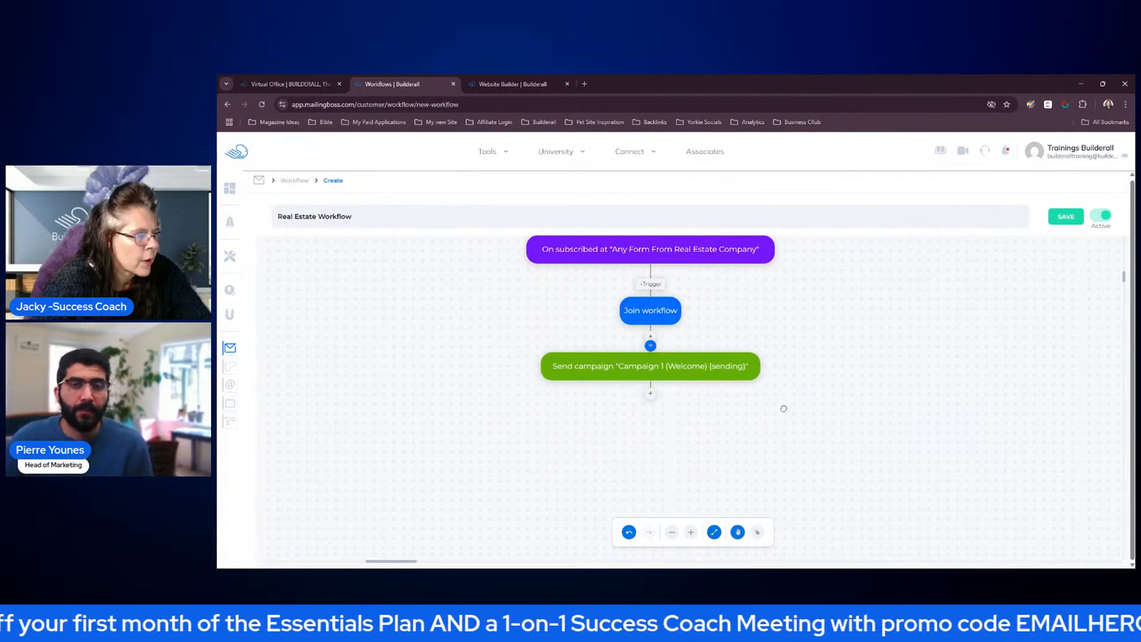
pyautogui.click(737, 532)
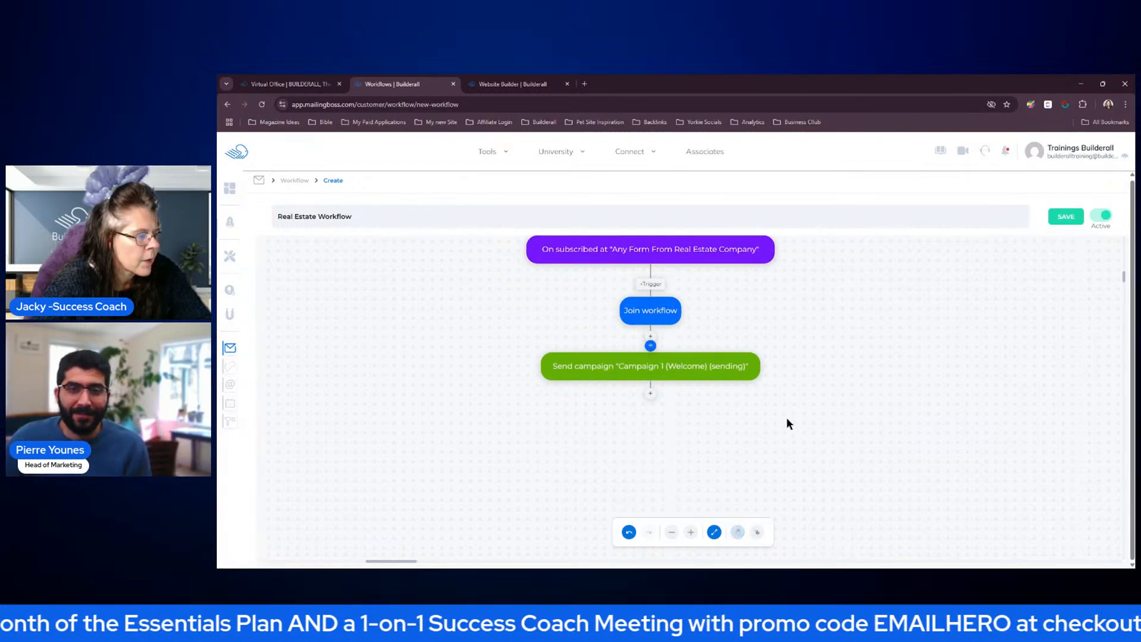
pyautogui.click(651, 397)
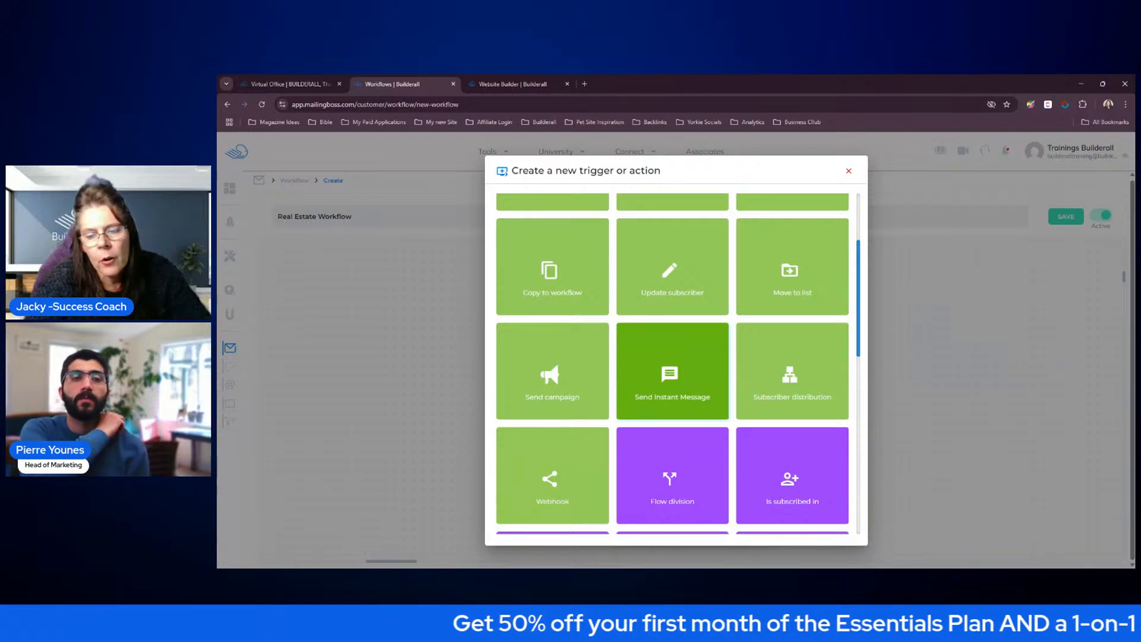
pyautogui.scroll(-4, 713, 356)
pyautogui.scroll(-3, 728, 350)
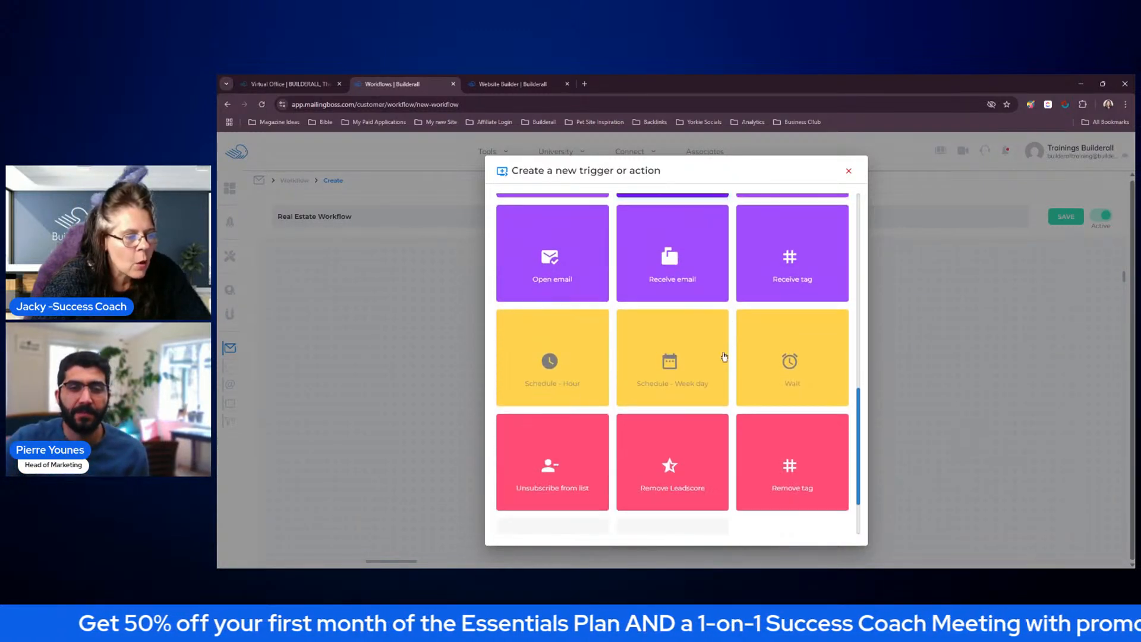
pyautogui.click(818, 362)
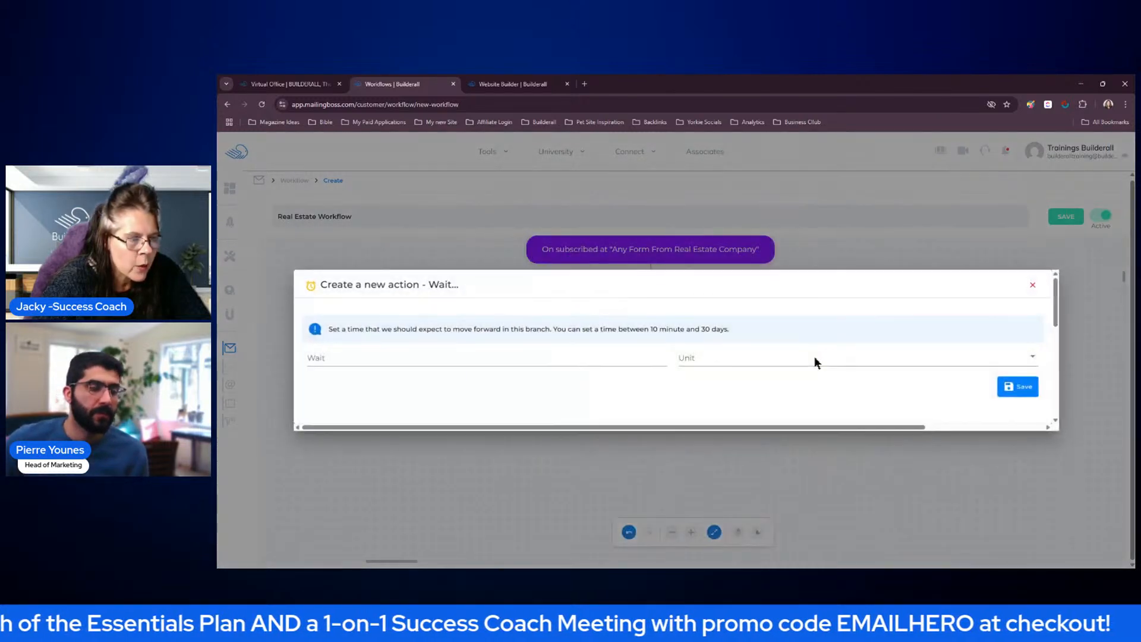
pyautogui.click(736, 362)
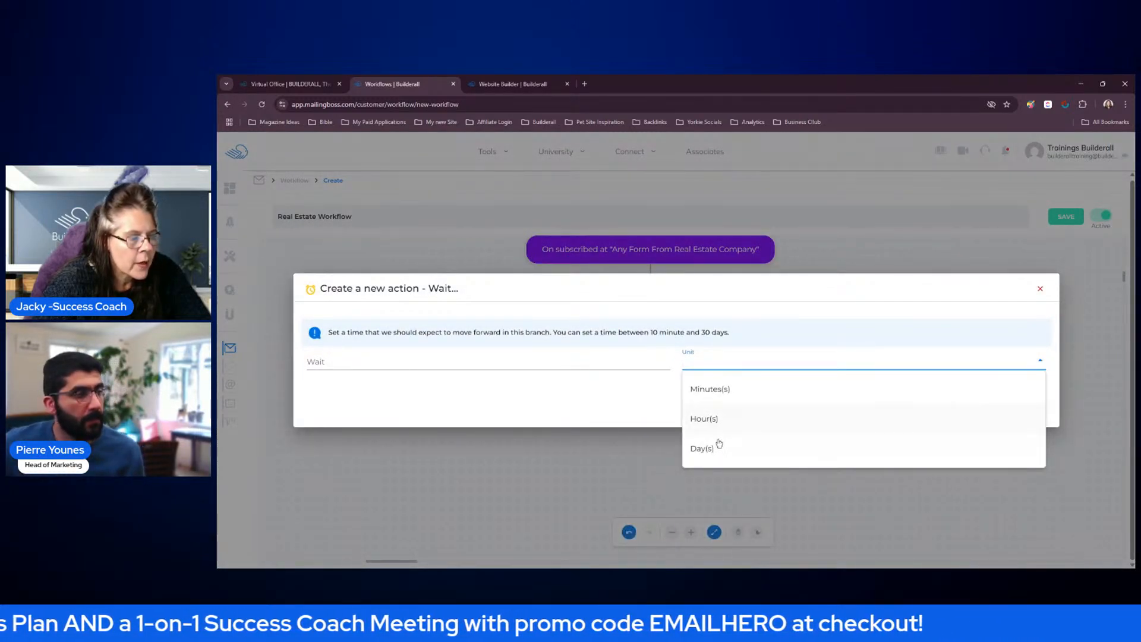
pyautogui.click(709, 449)
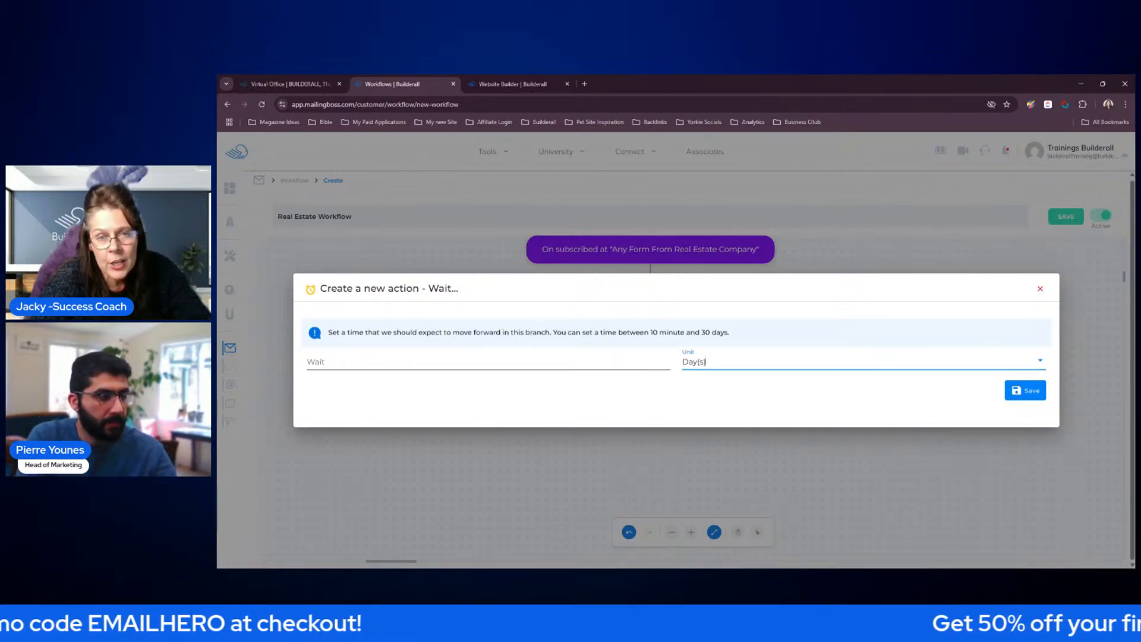
pyautogui.click(608, 357)
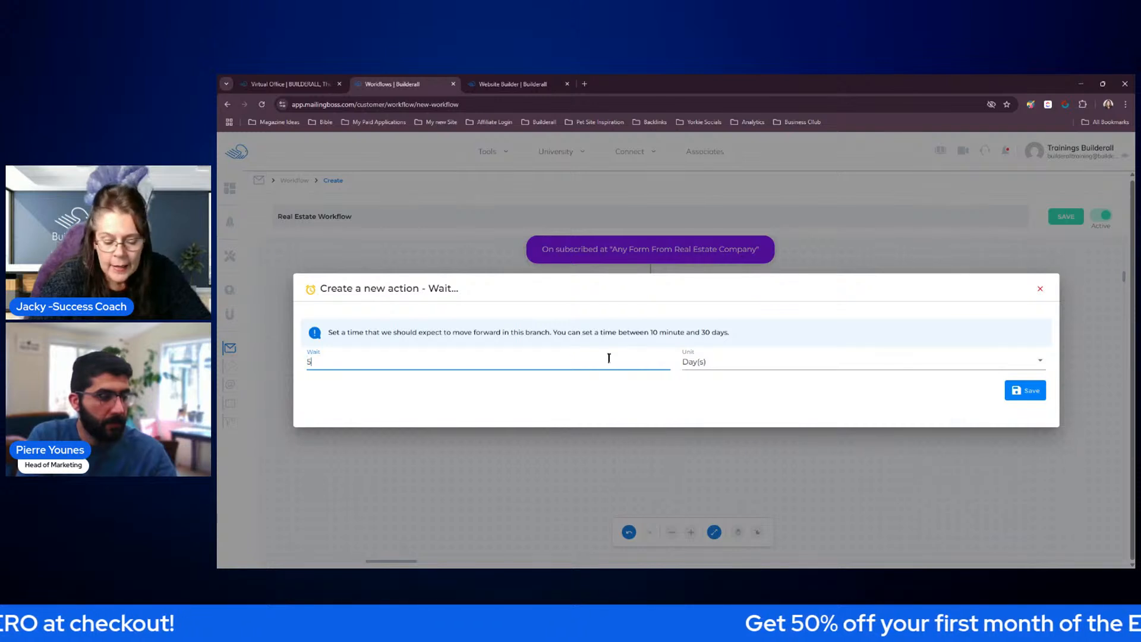
pyautogui.click(1022, 390)
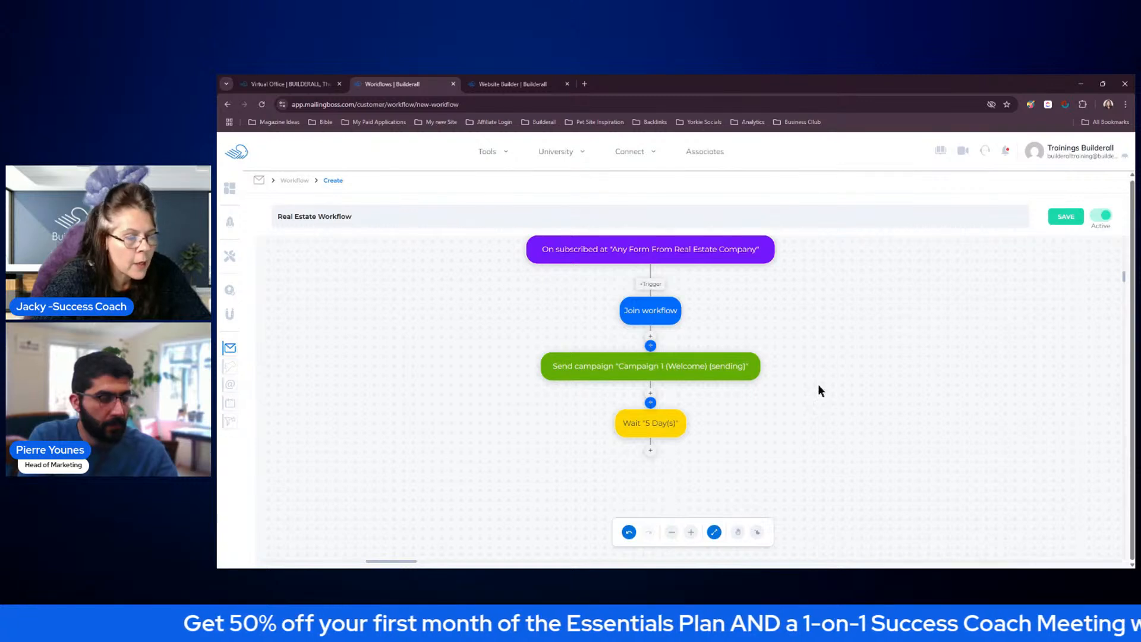
# Add an Open email condition for Campaign 1 (Welcome) below the 5-day Wait action and save it
pyautogui.scroll(-3, 817, 384)
pyautogui.scroll(-2, 819, 389)
pyautogui.scroll(5, 846, 369)
pyautogui.scroll(-4, 844, 368)
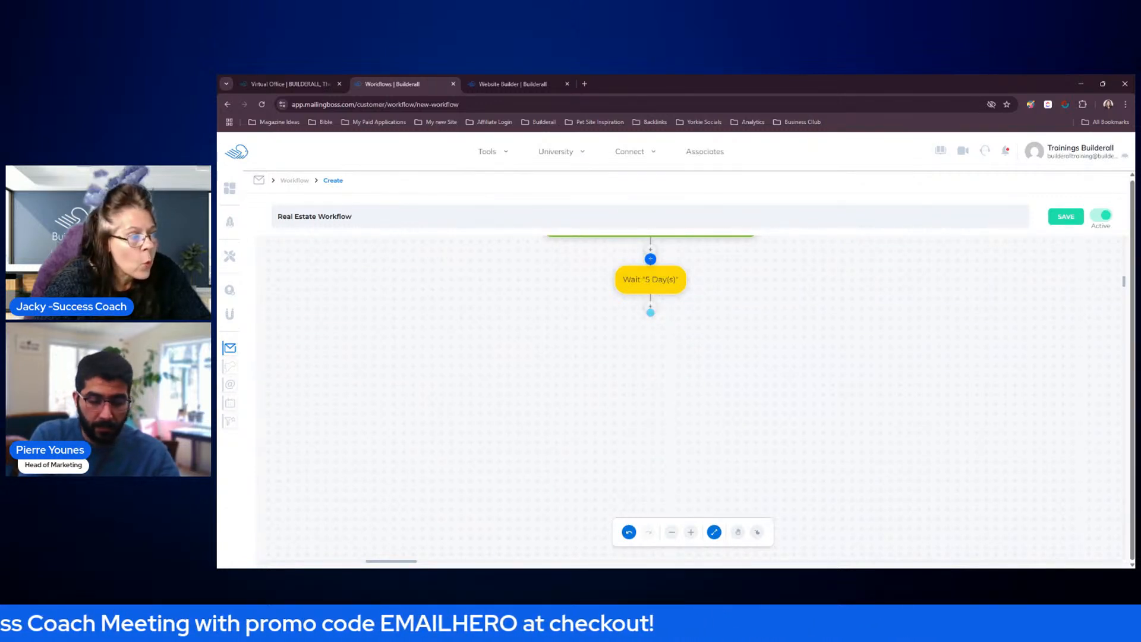
pyautogui.click(650, 312)
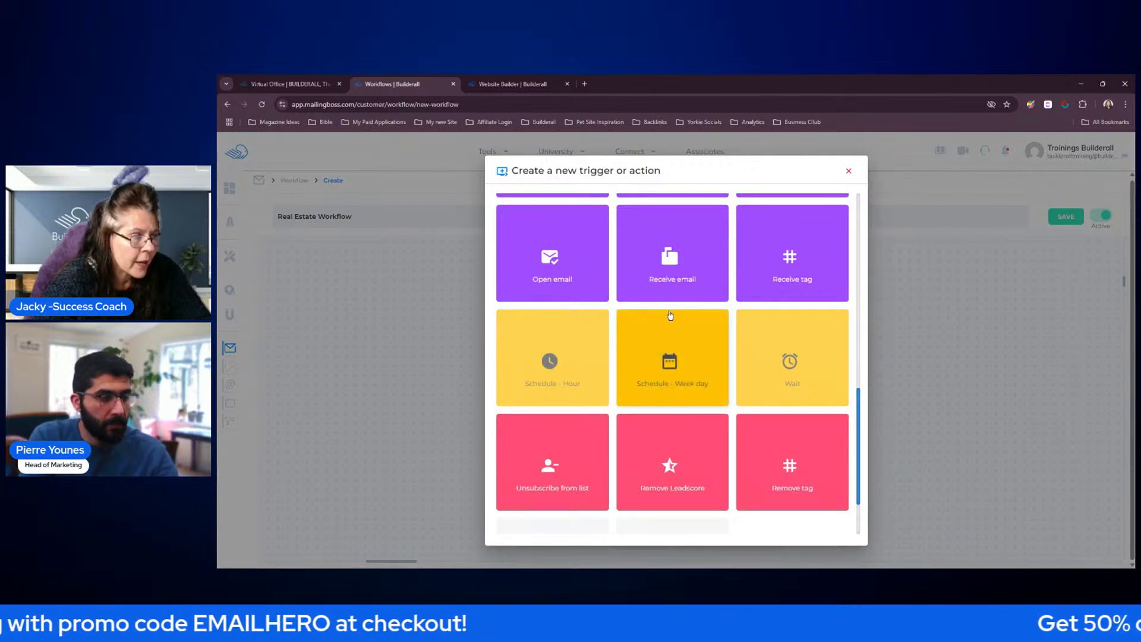
pyautogui.scroll(1, 665, 332)
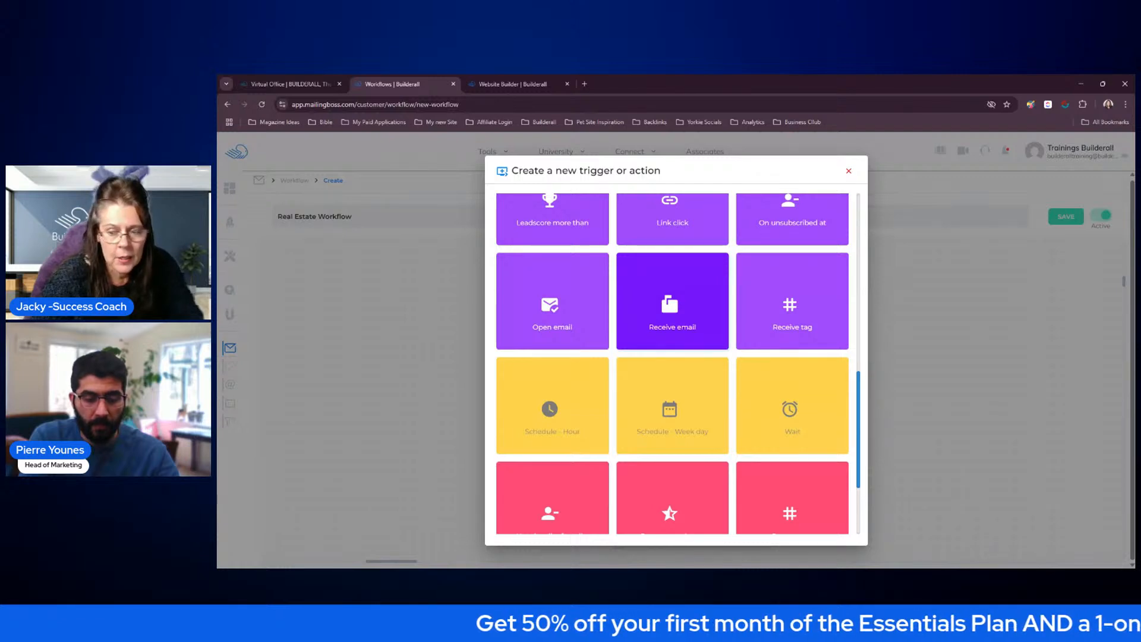
pyautogui.click(580, 312)
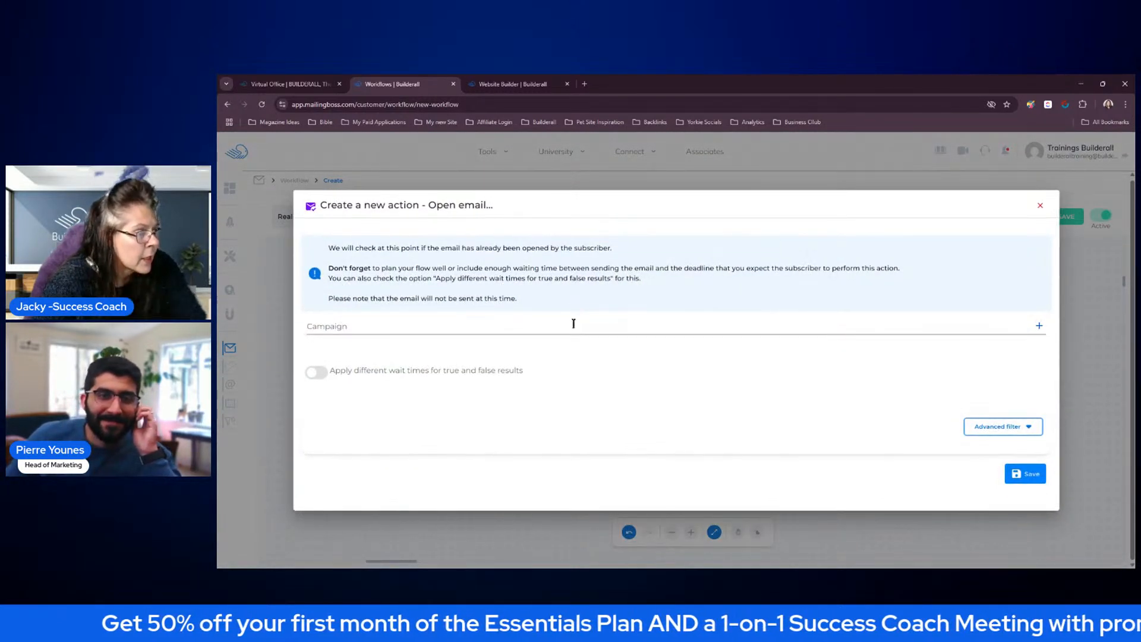
pyautogui.click(573, 325)
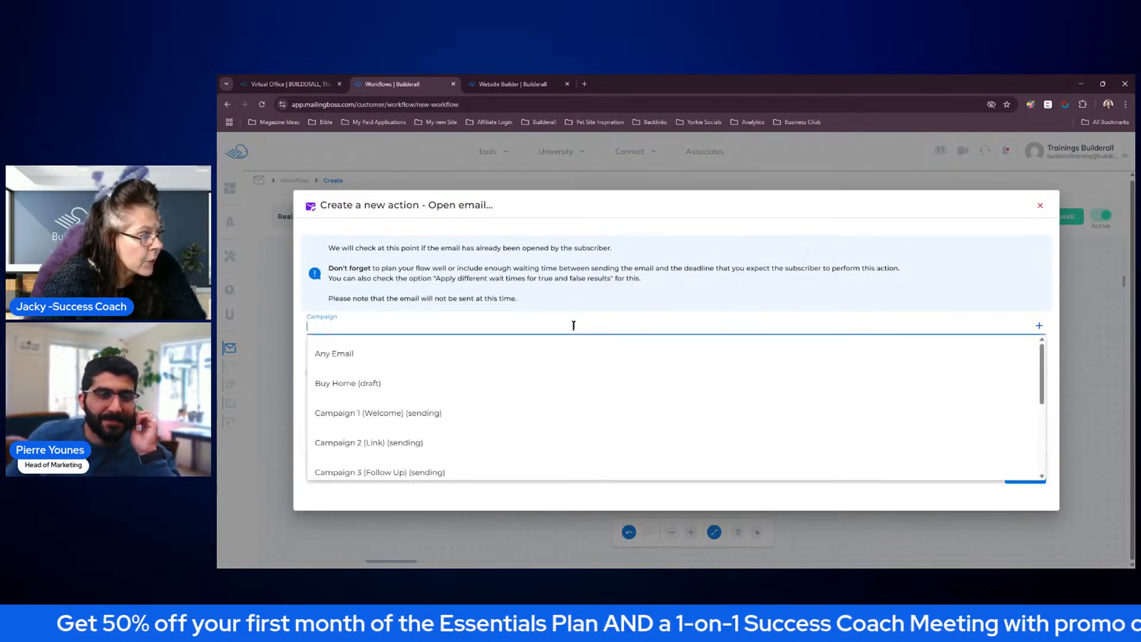
pyautogui.click(371, 414)
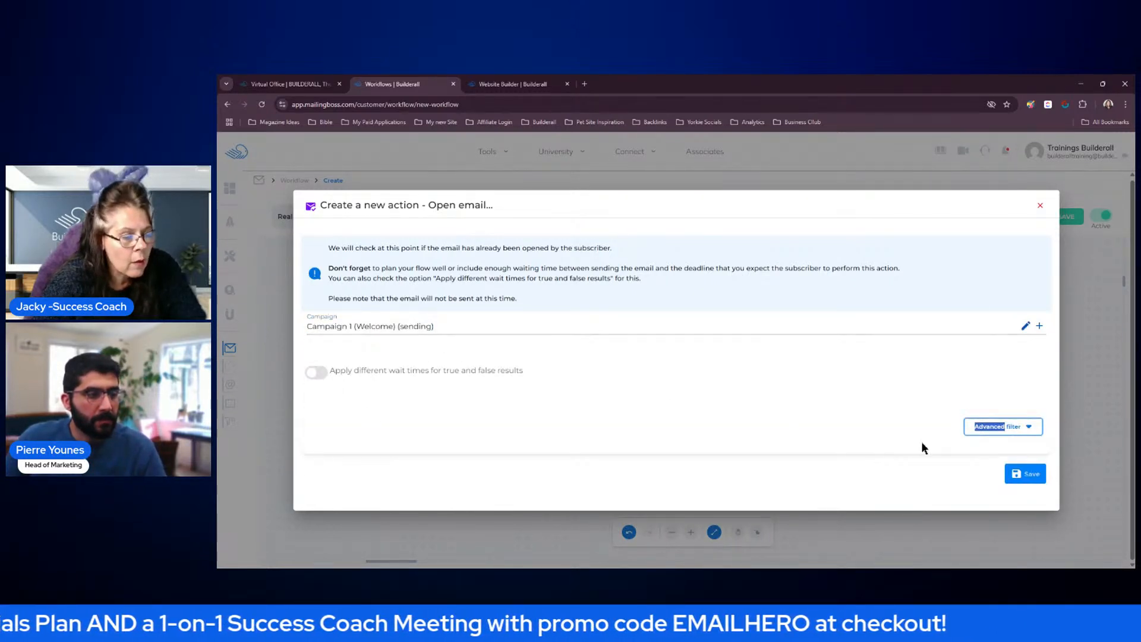
pyautogui.click(1023, 474)
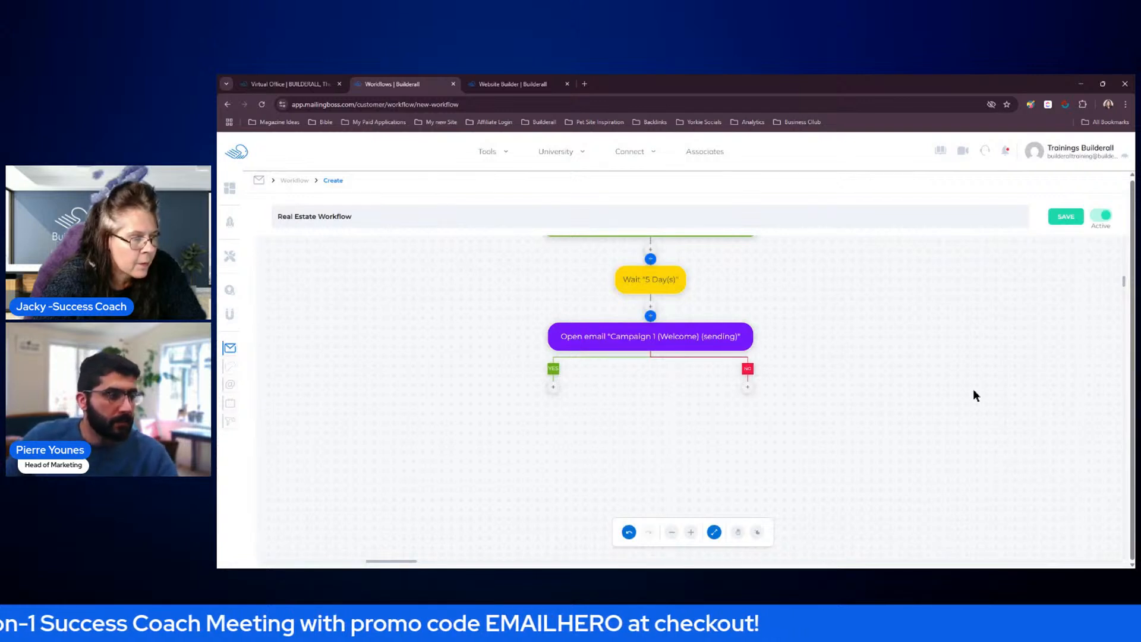
# Add a Send campaign action with Campaign 2 (Link) on the YES branch, save it, and move its block further left on the canvas
pyautogui.click(737, 532)
pyautogui.moveTo(813, 365); pyautogui.dragTo(810, 402)
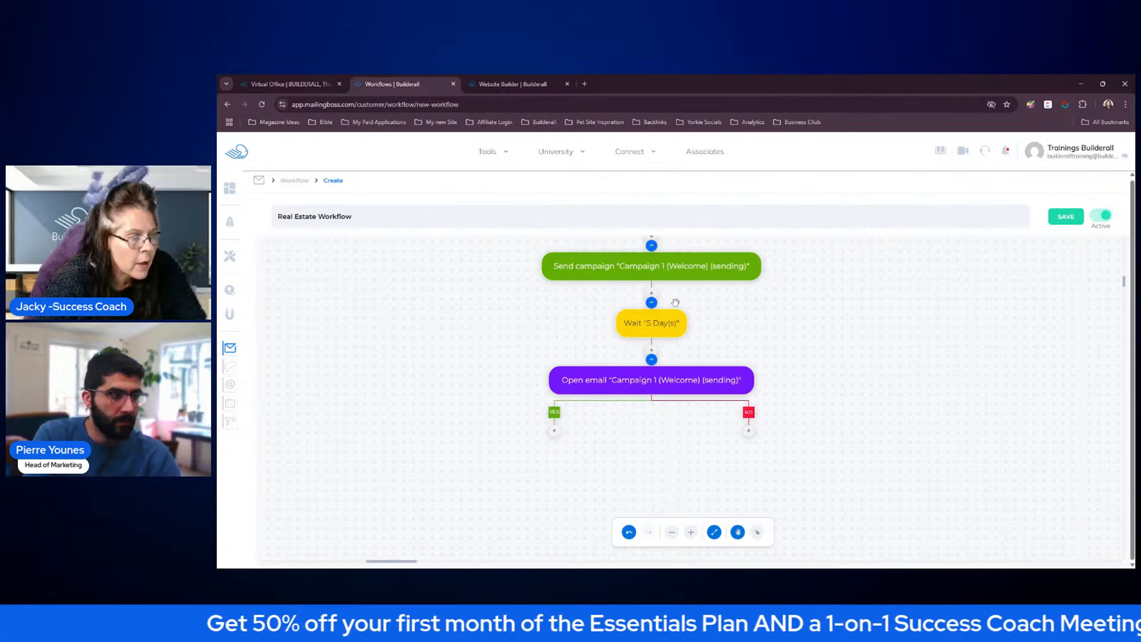
pyautogui.moveTo(805, 324)
pyautogui.mouseDown()
pyautogui.moveTo(806, 280)
pyautogui.moveTo(803, 340)
pyautogui.mouseUp()
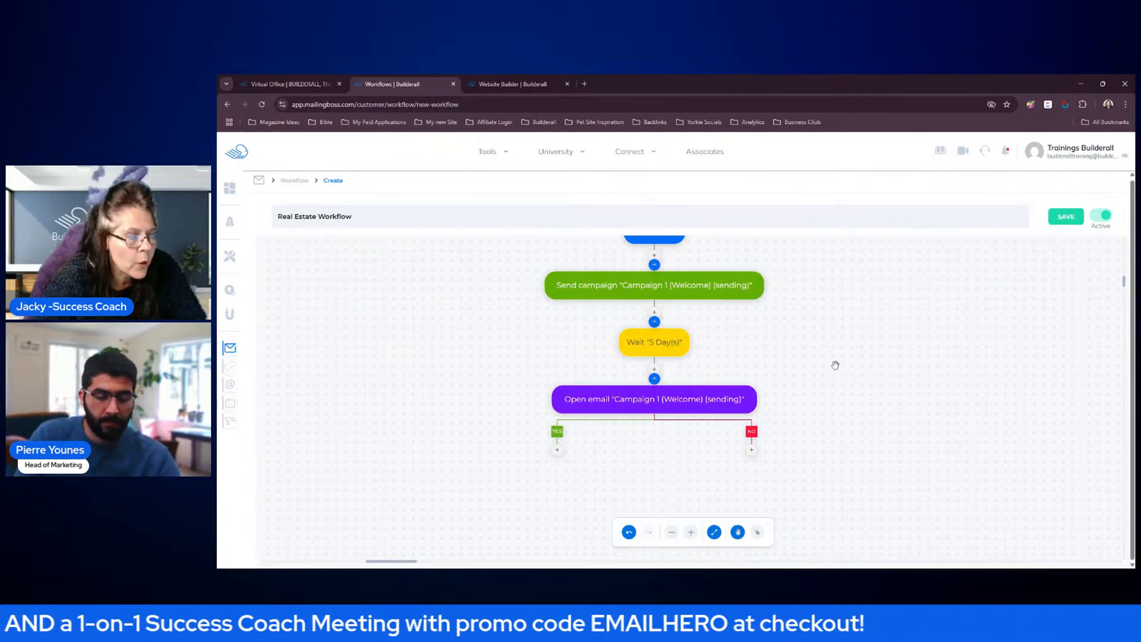
pyautogui.moveTo(820, 380); pyautogui.dragTo(822, 306)
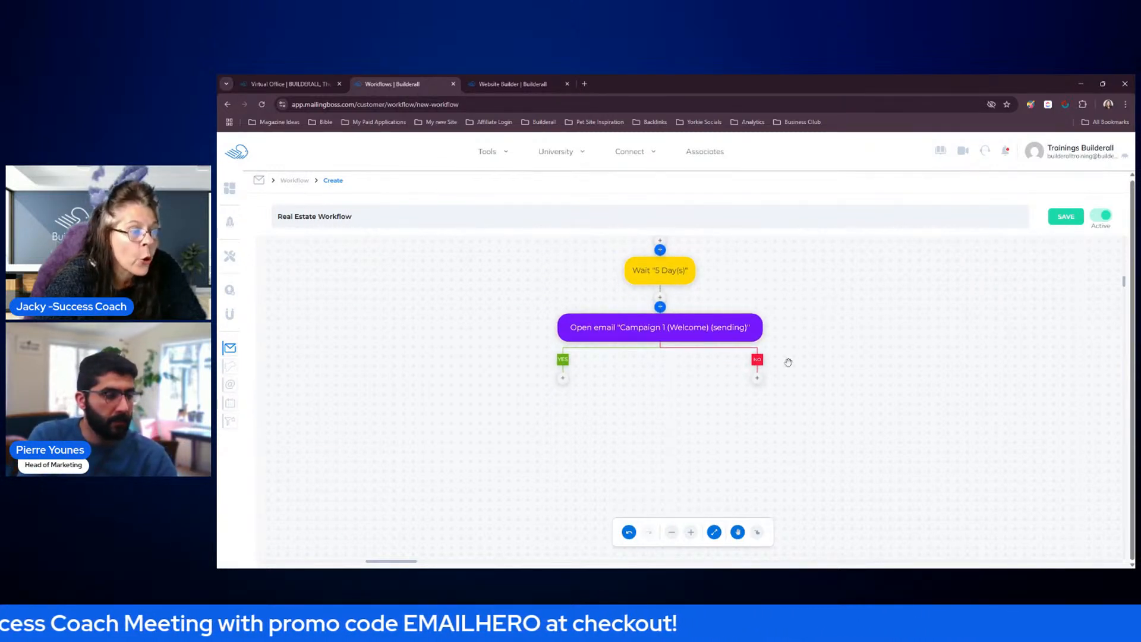
pyautogui.moveTo(822, 365); pyautogui.dragTo(827, 328)
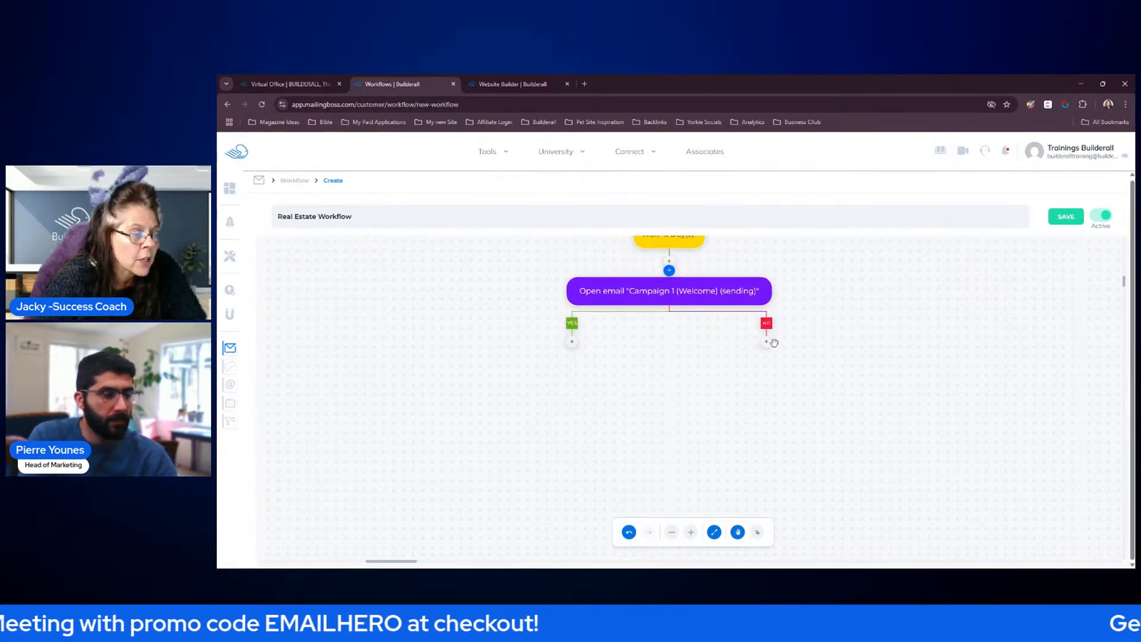
pyautogui.click(572, 344)
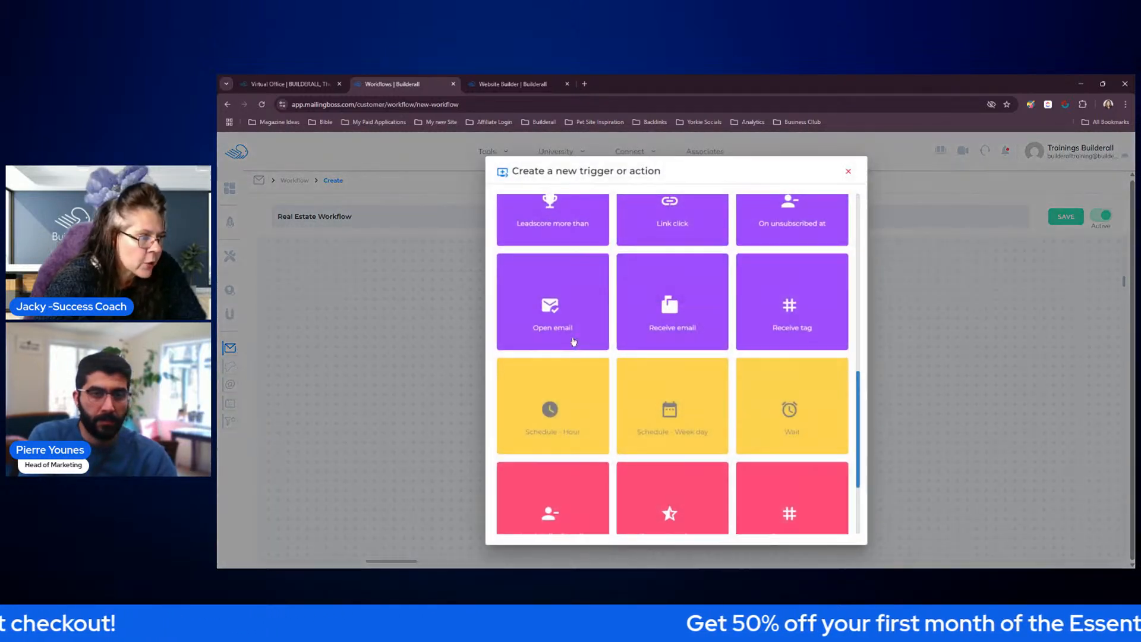
pyautogui.scroll(1, 675, 337)
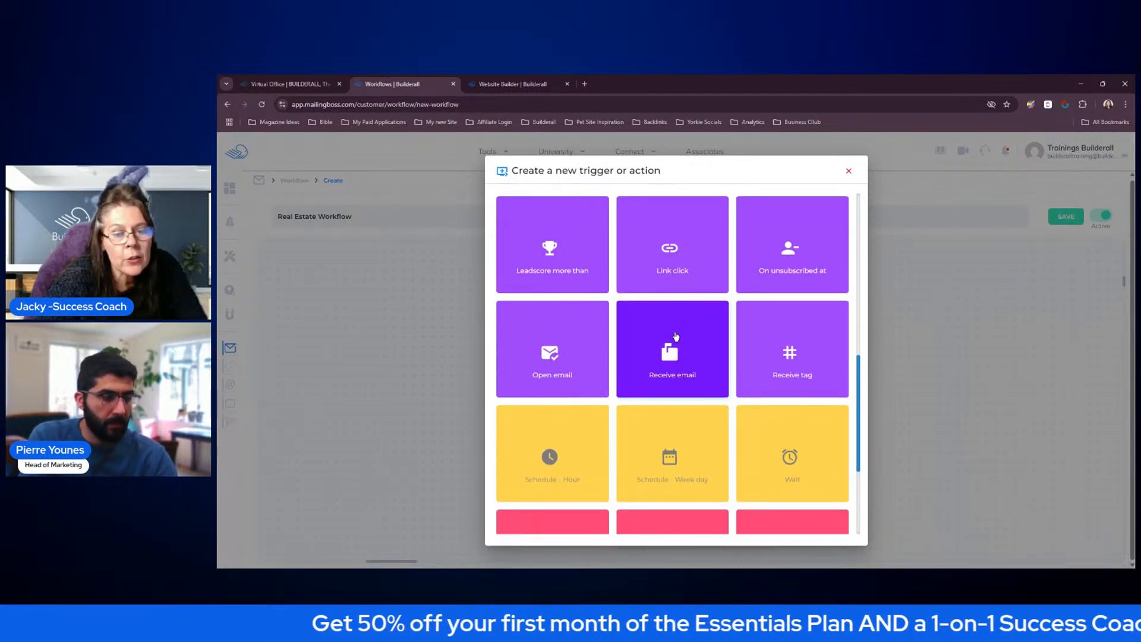
pyautogui.scroll(5, 672, 351)
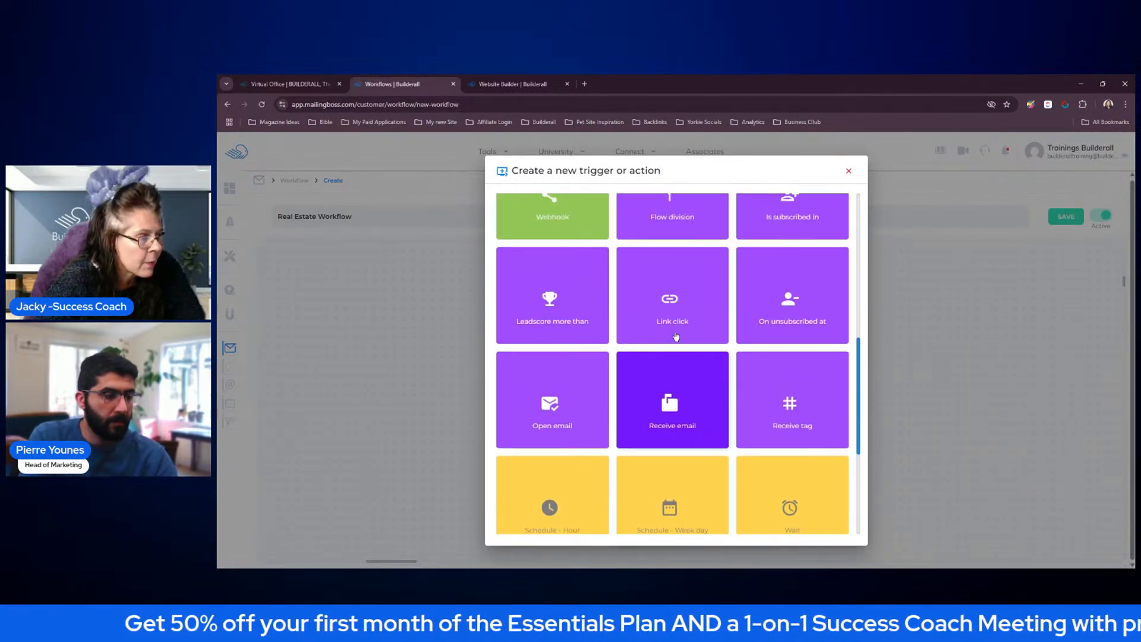
pyautogui.click(570, 287)
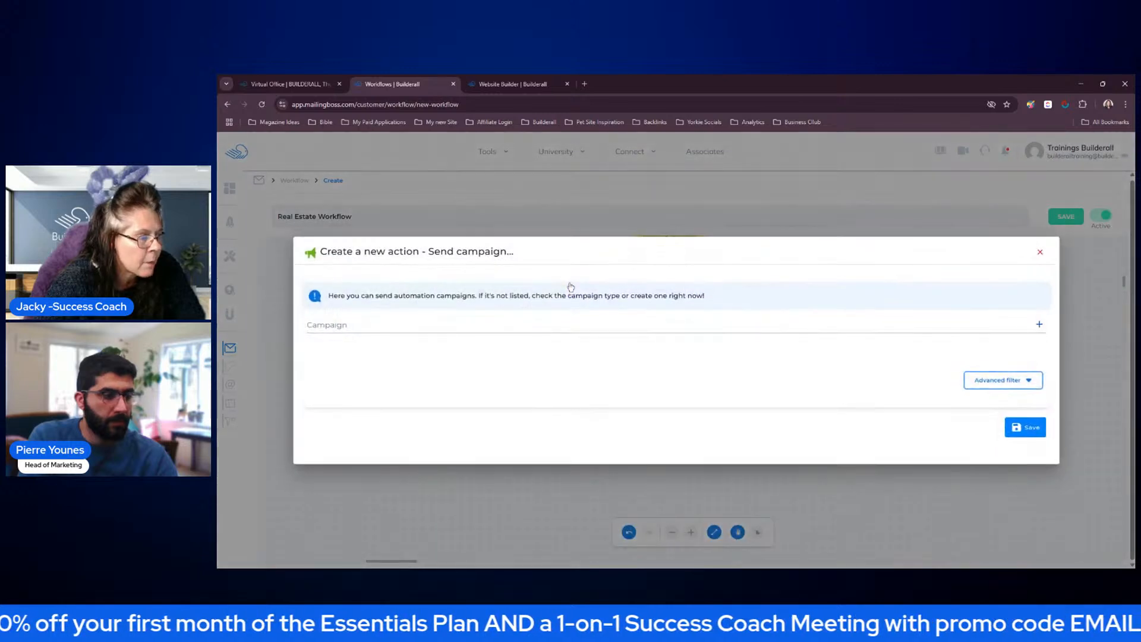
pyautogui.click(562, 321)
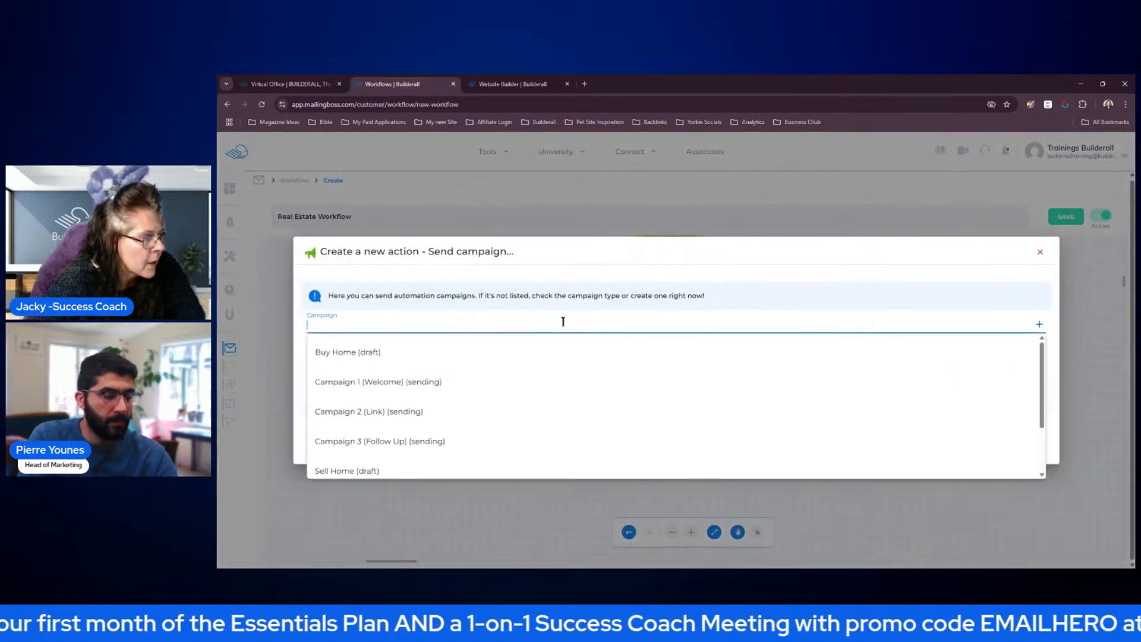
pyautogui.click(374, 412)
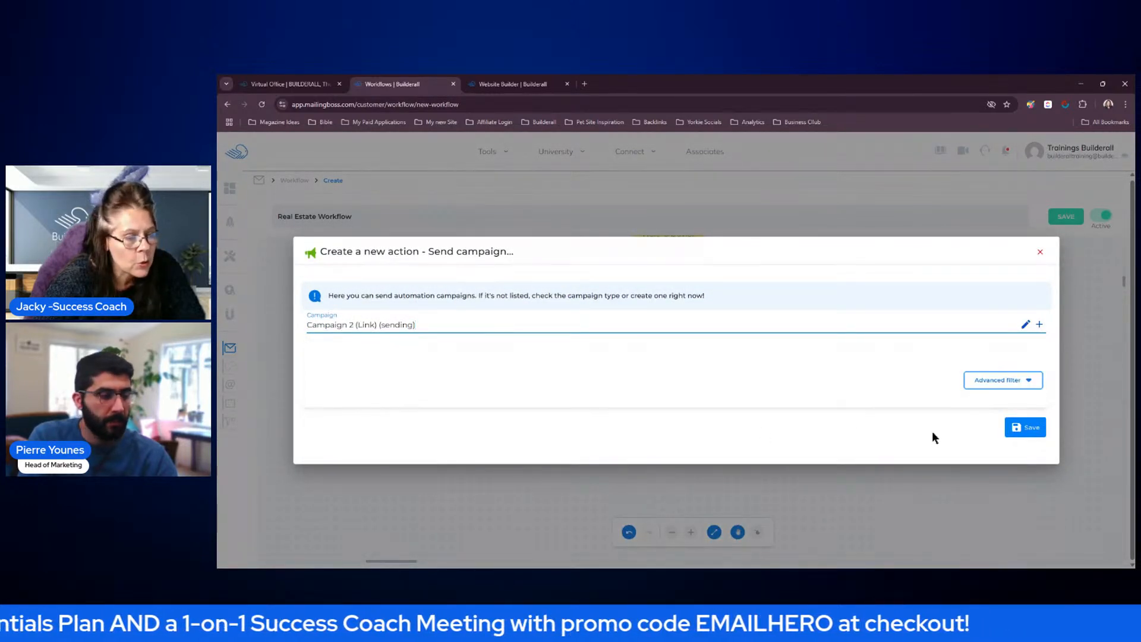
pyautogui.click(1025, 427)
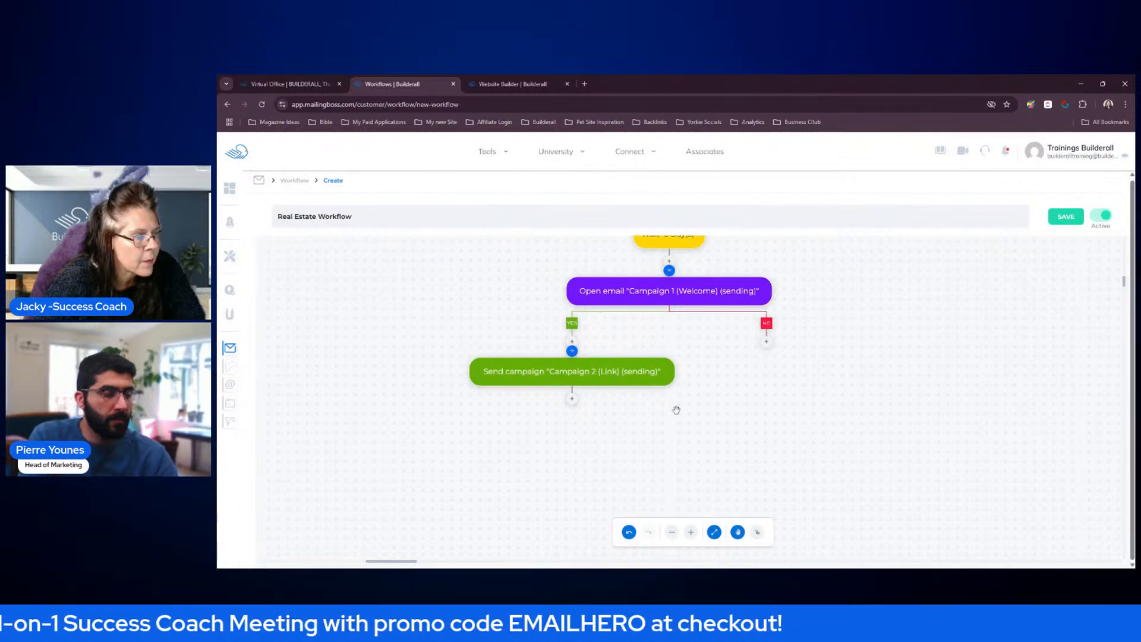
pyautogui.moveTo(611, 379); pyautogui.dragTo(496, 410)
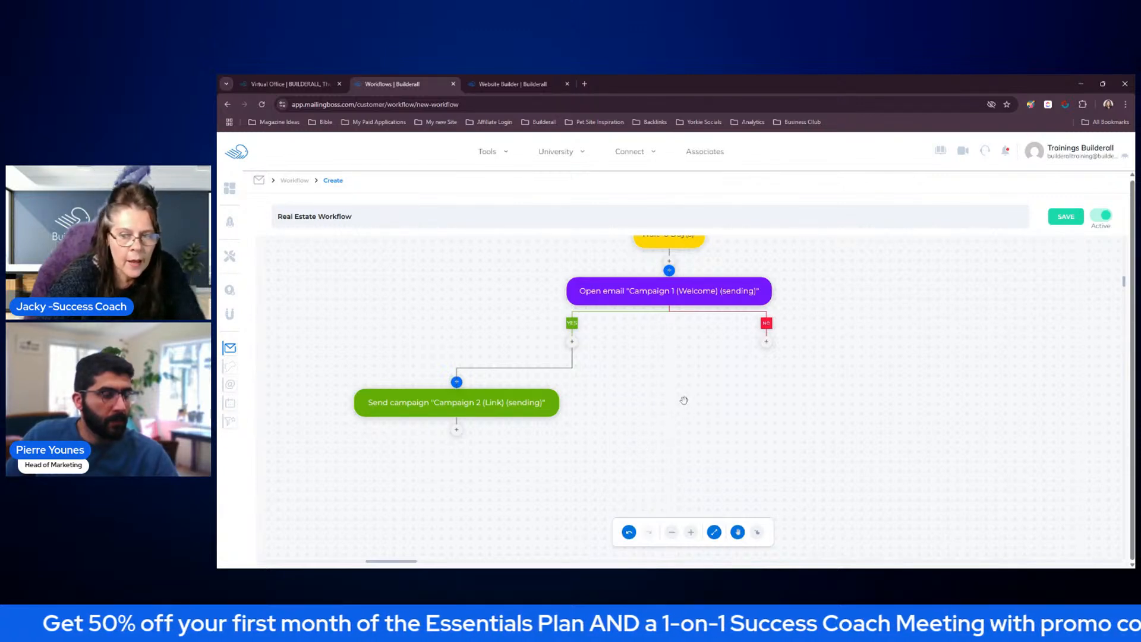
# Add a Wait action of 3 Day(s) below the Campaign 2 (Link) action and save it
pyautogui.moveTo(687, 410); pyautogui.dragTo(808, 339)
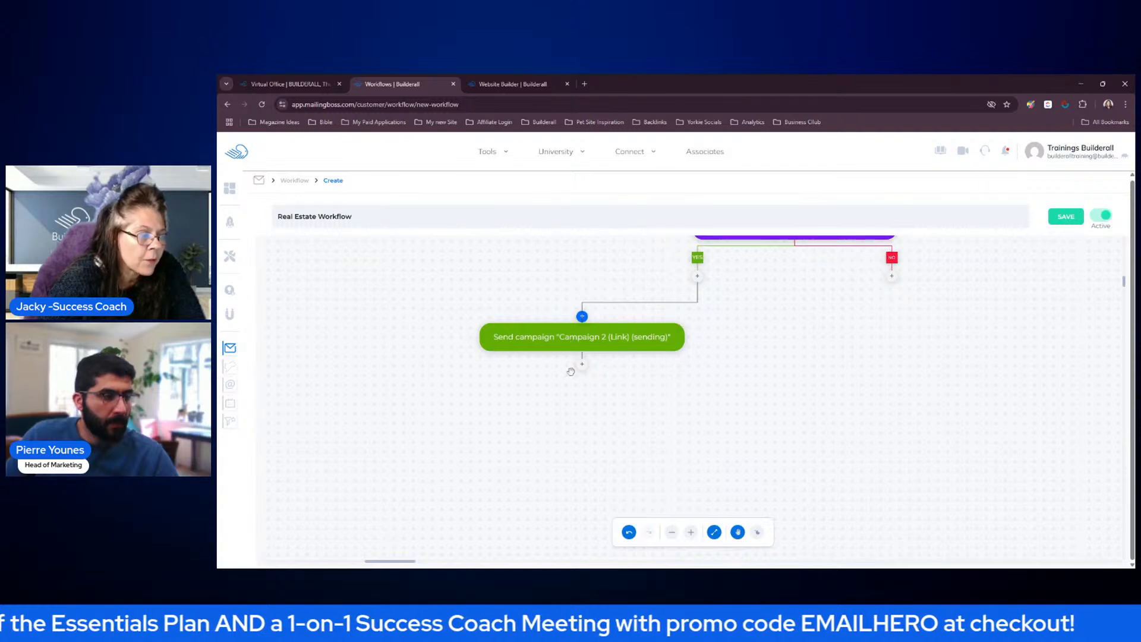
pyautogui.click(582, 368)
pyautogui.scroll(-5, 723, 373)
pyautogui.scroll(-2, 725, 374)
pyautogui.click(790, 360)
pyautogui.click(779, 367)
pyautogui.click(707, 448)
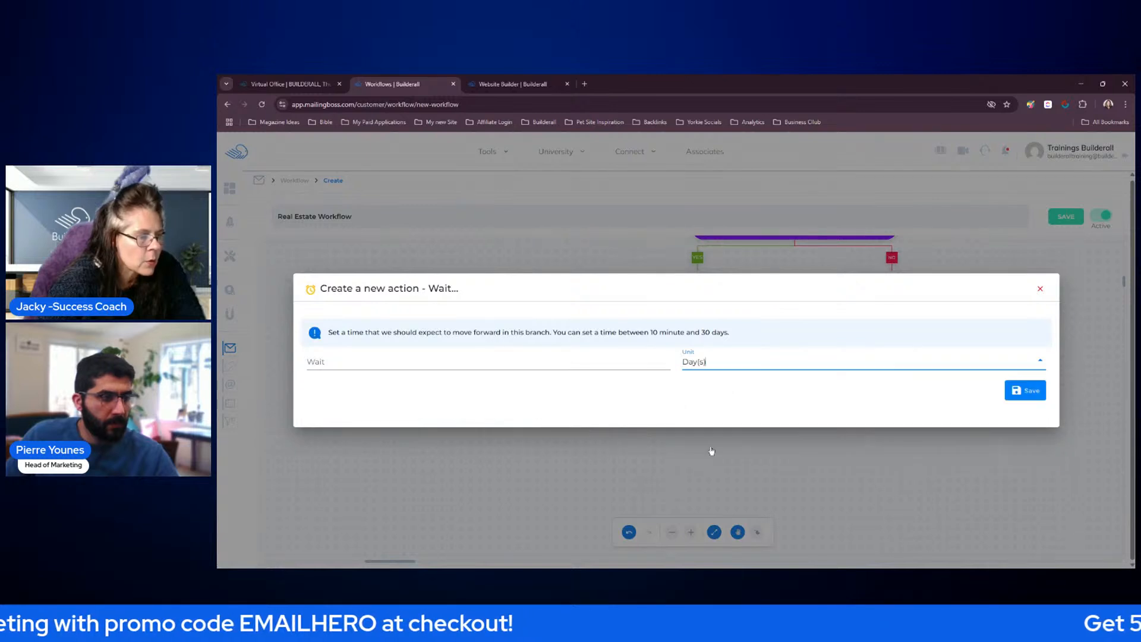
pyautogui.click(612, 359)
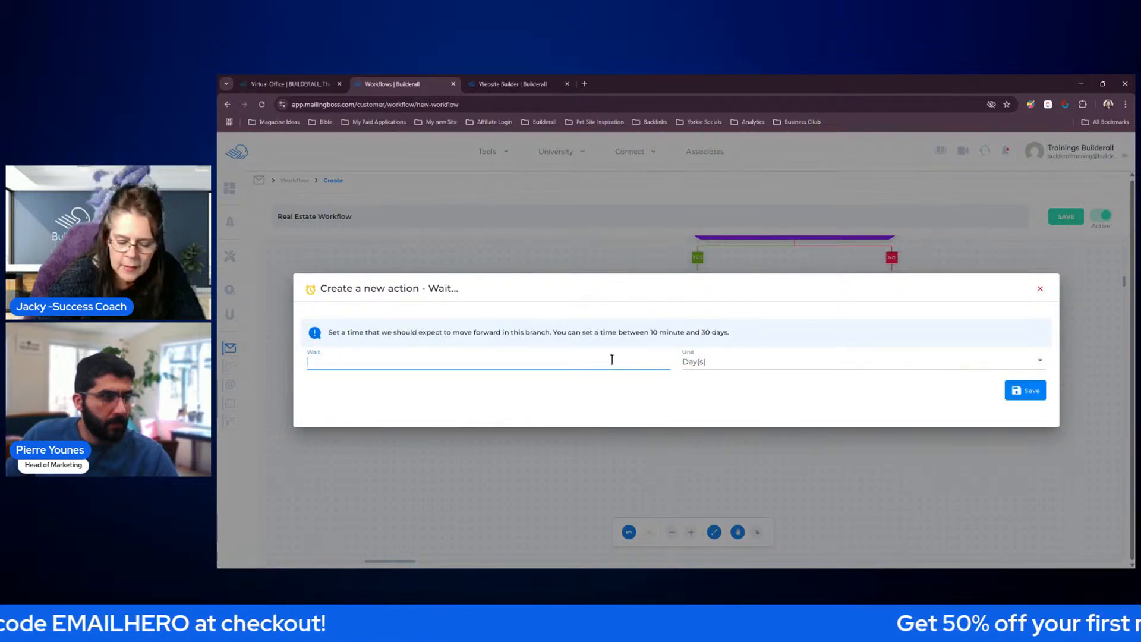
pyautogui.write('3')
pyautogui.click(1018, 389)
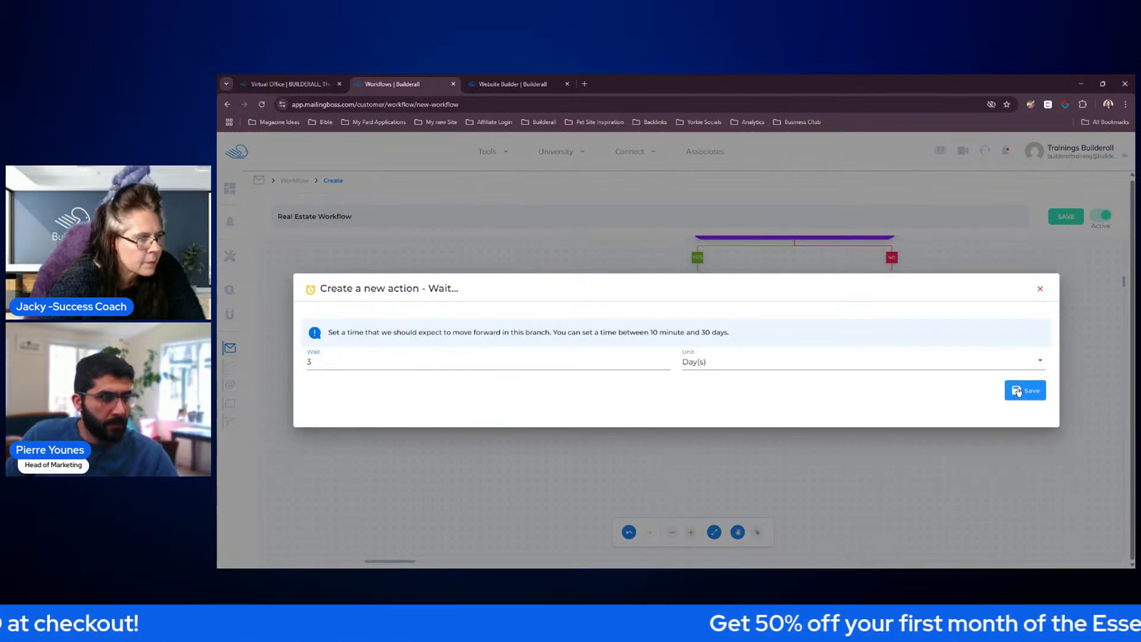
pyautogui.moveTo(742, 420); pyautogui.dragTo(742, 356)
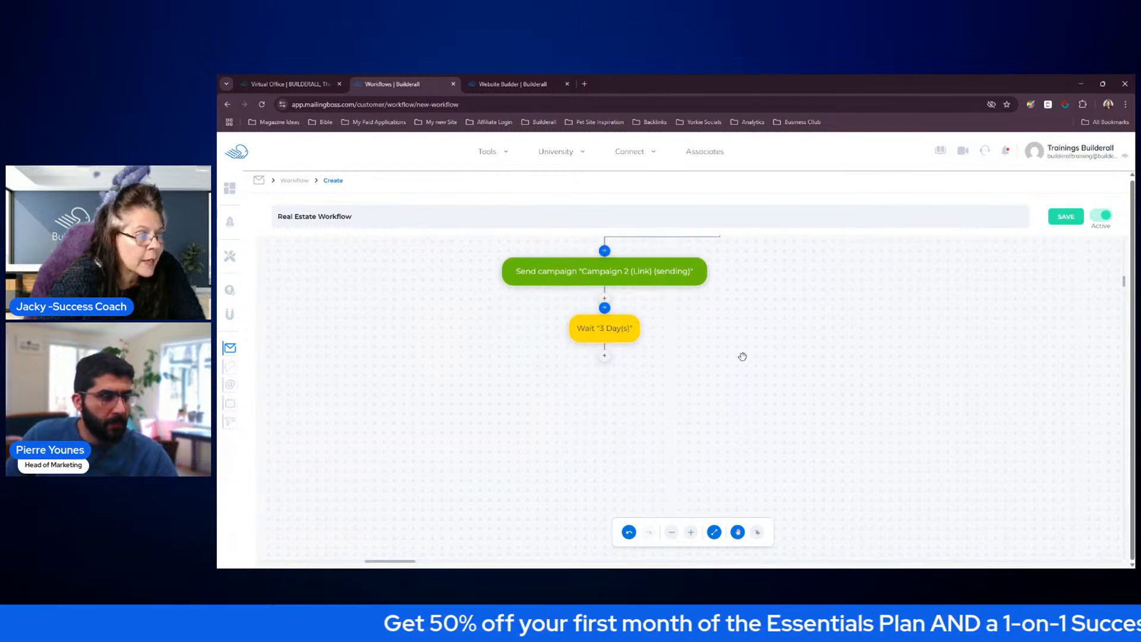
pyautogui.click(605, 360)
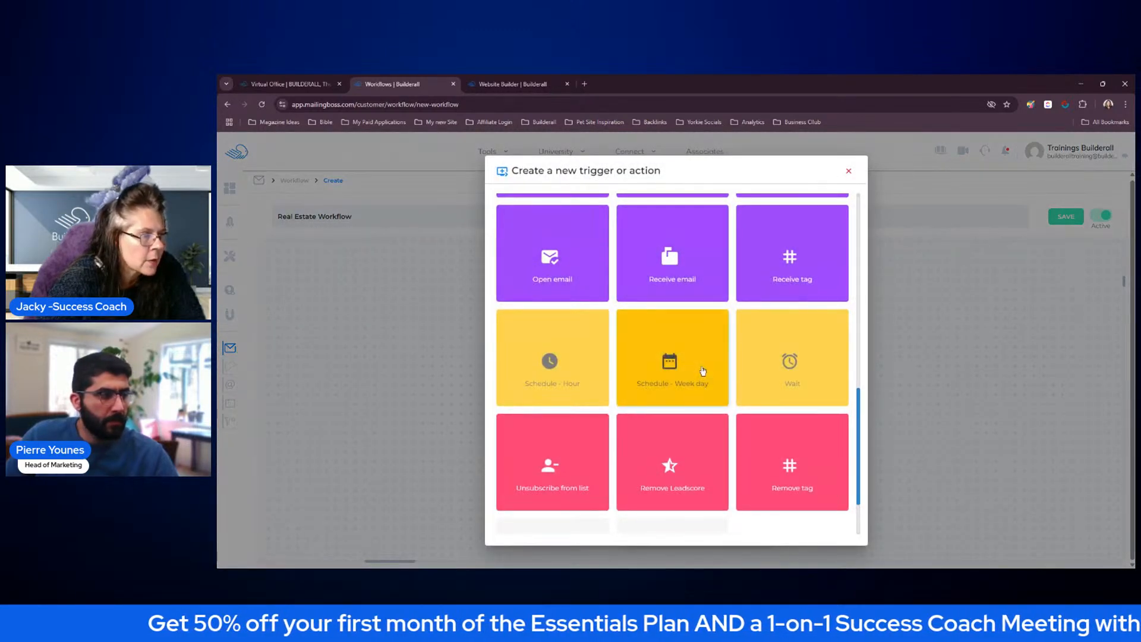
pyautogui.scroll(3, 771, 363)
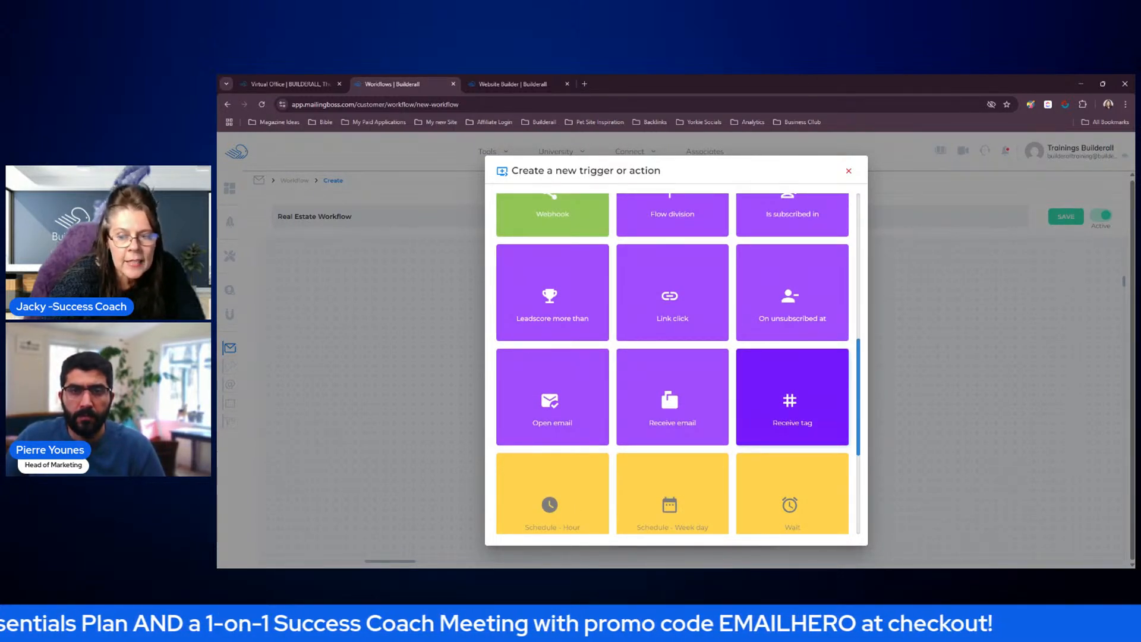
pyautogui.click(693, 297)
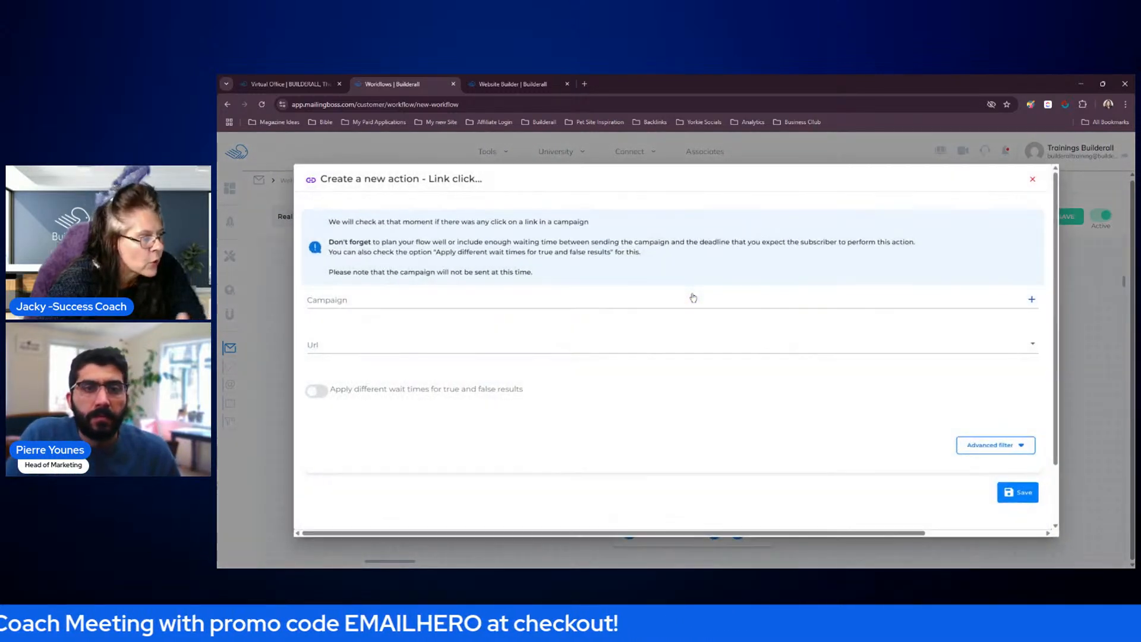
pyautogui.click(590, 303)
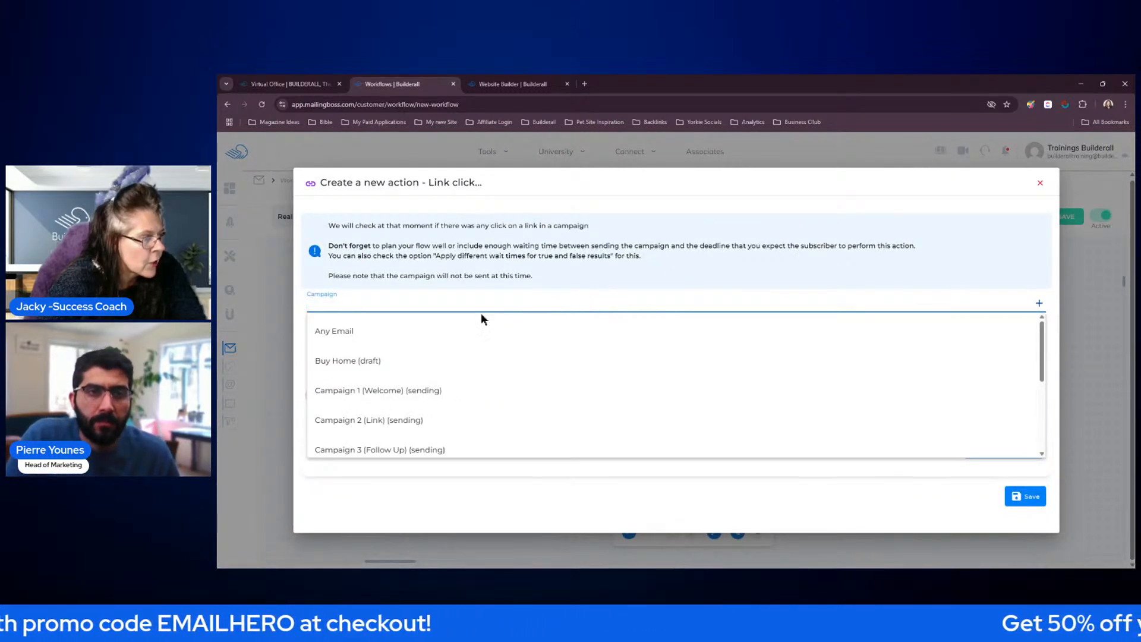
pyautogui.click(352, 421)
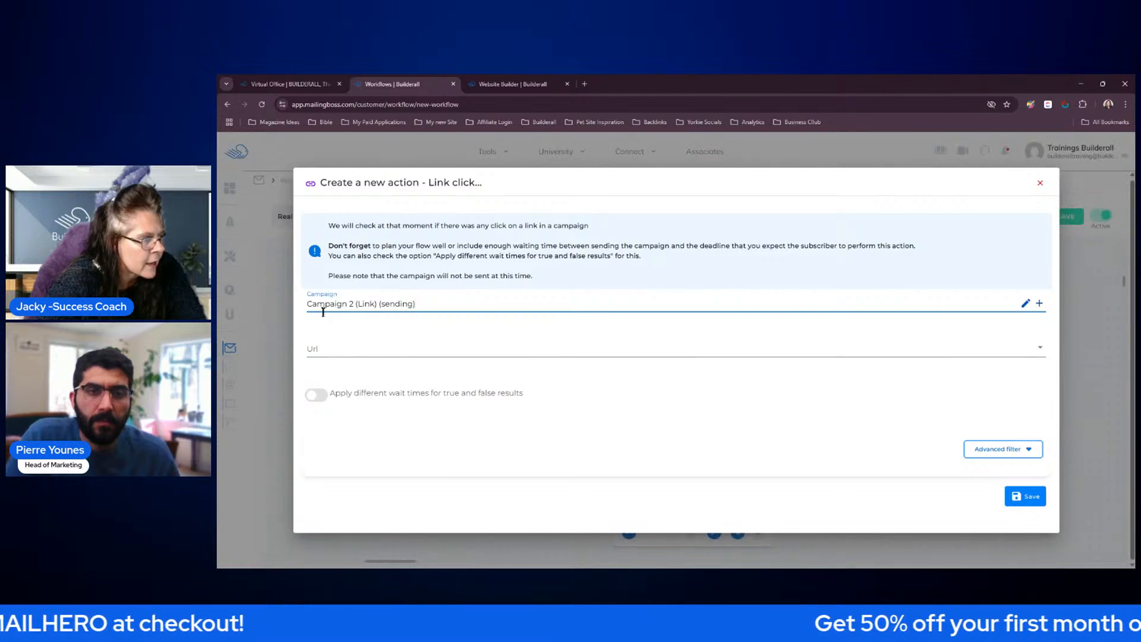
pyautogui.click(375, 350)
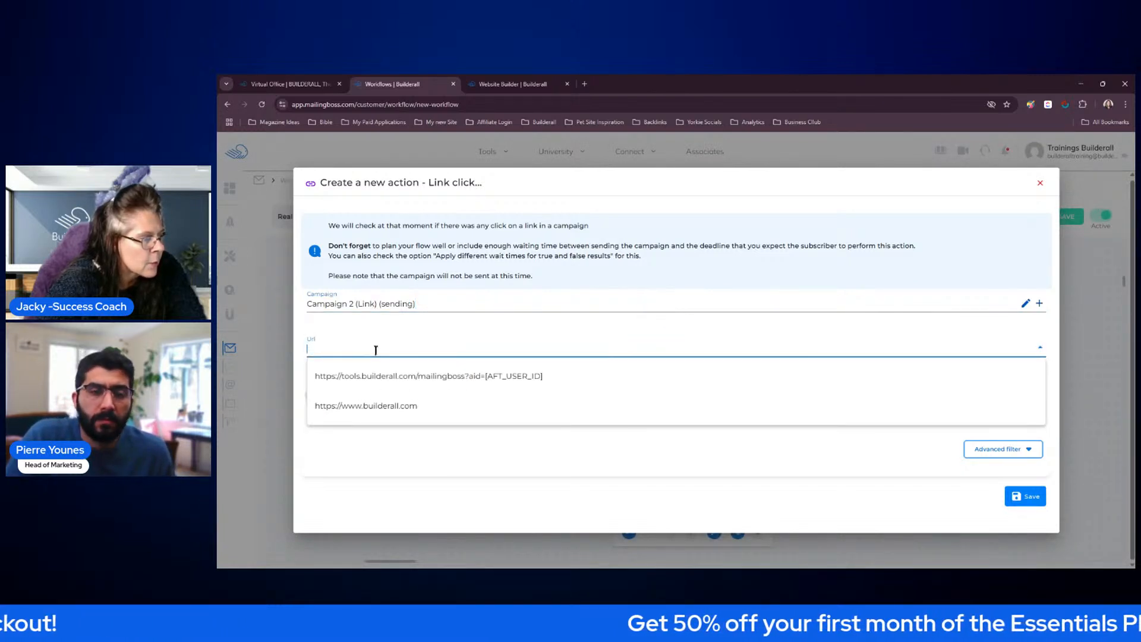
pyautogui.doubleClick(378, 408)
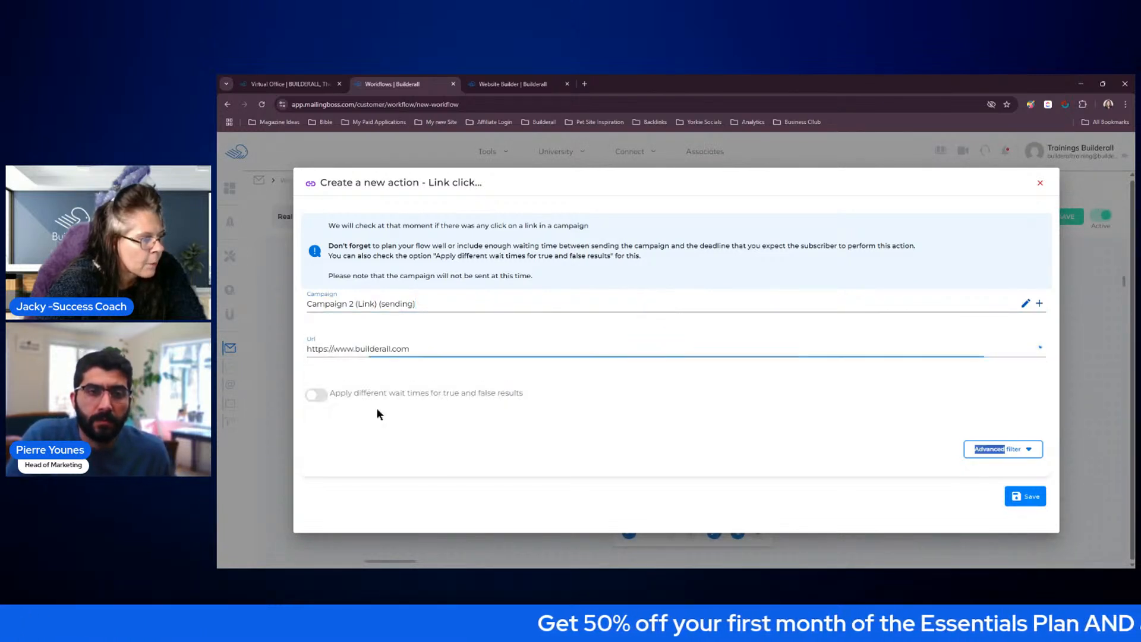
pyautogui.click(1024, 495)
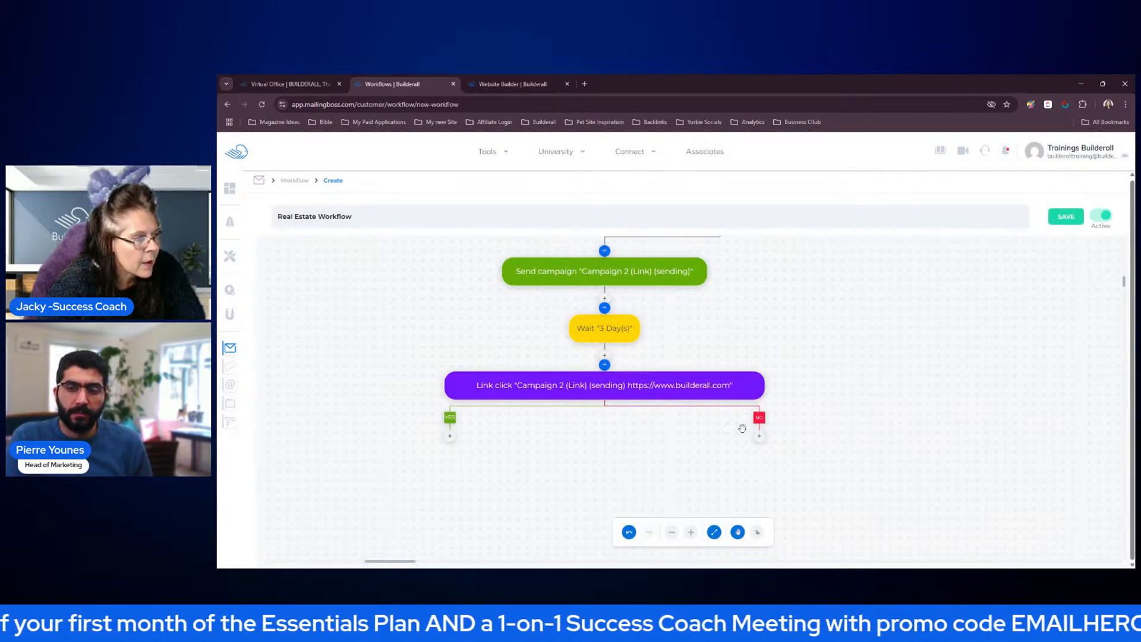
# Move the Link click condition block further left on the canvas, below the 3-day Wait action
pyautogui.click(469, 400)
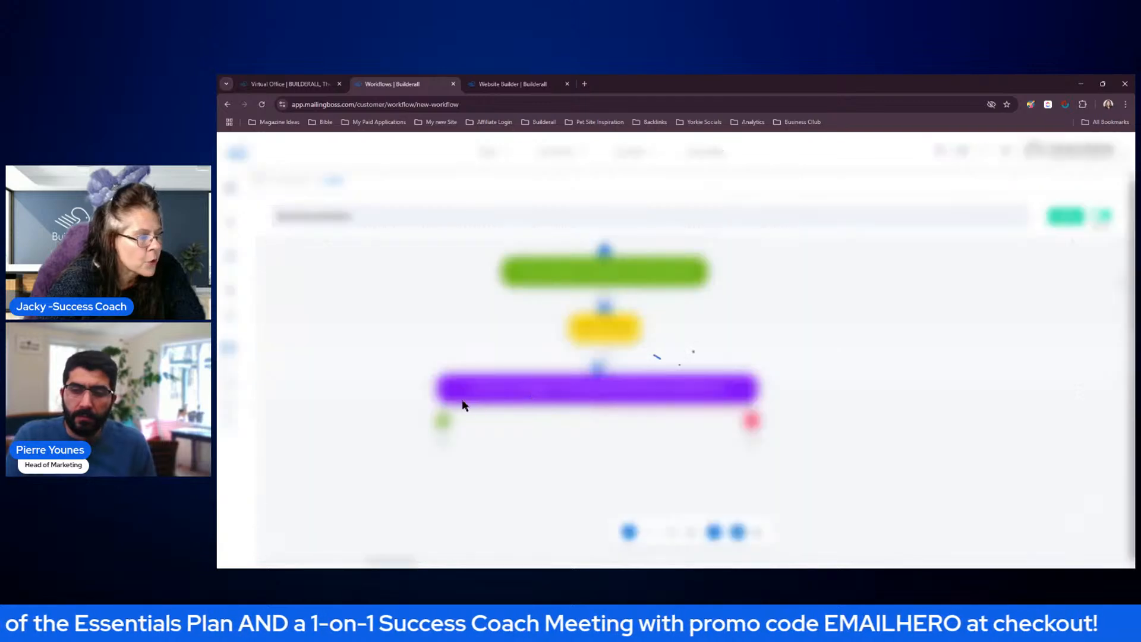
pyautogui.click(1036, 184)
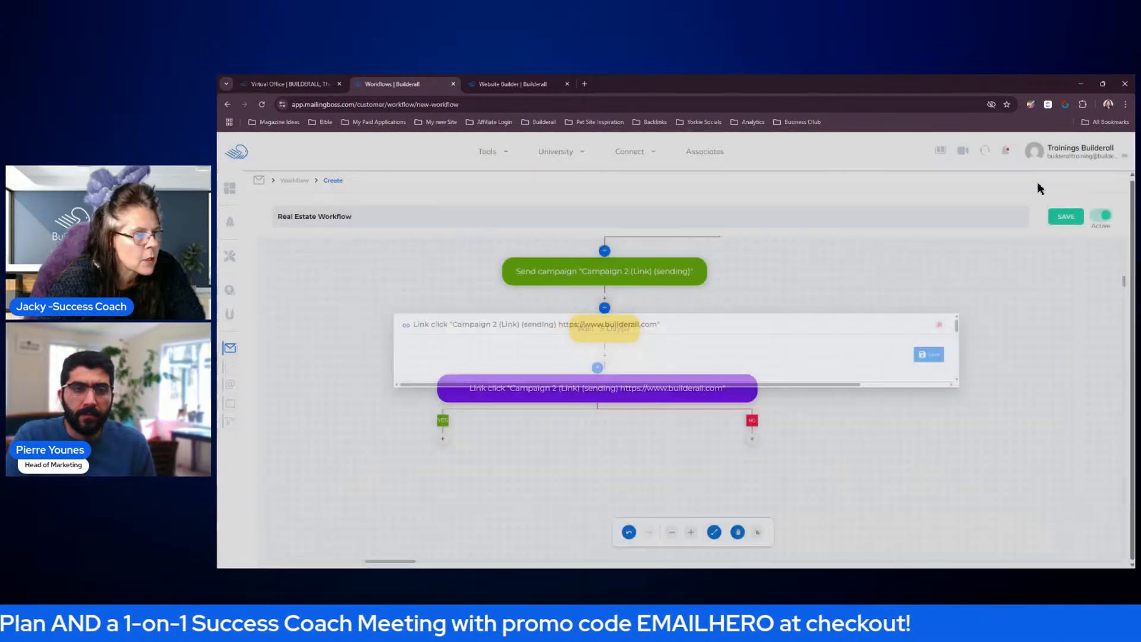
pyautogui.moveTo(673, 388); pyautogui.dragTo(544, 399)
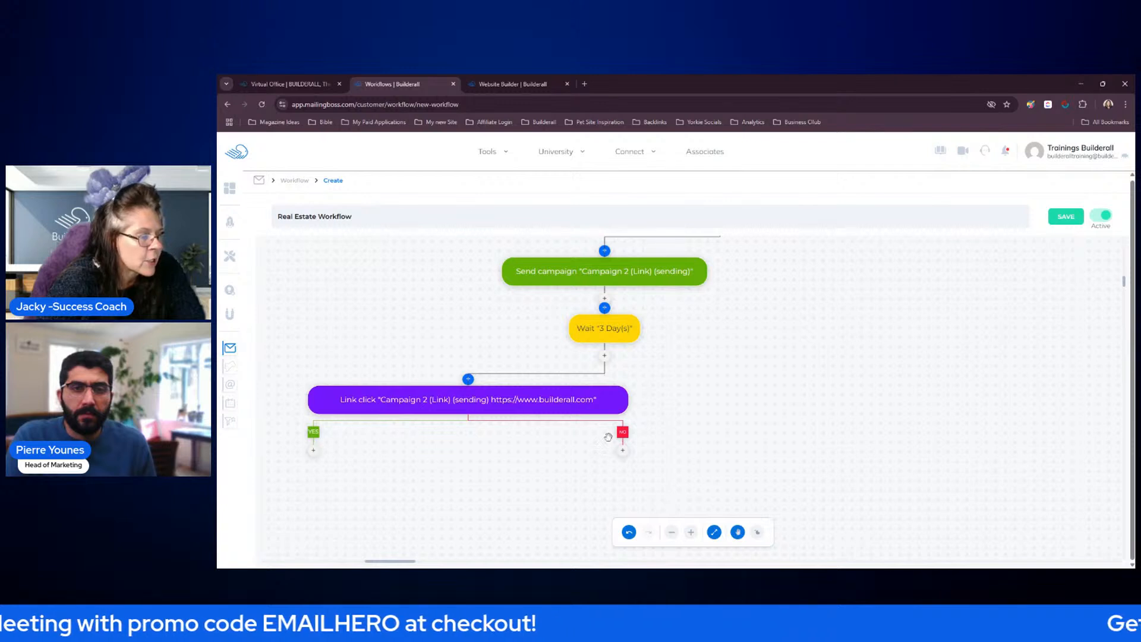
pyautogui.moveTo(738, 405); pyautogui.dragTo(931, 317)
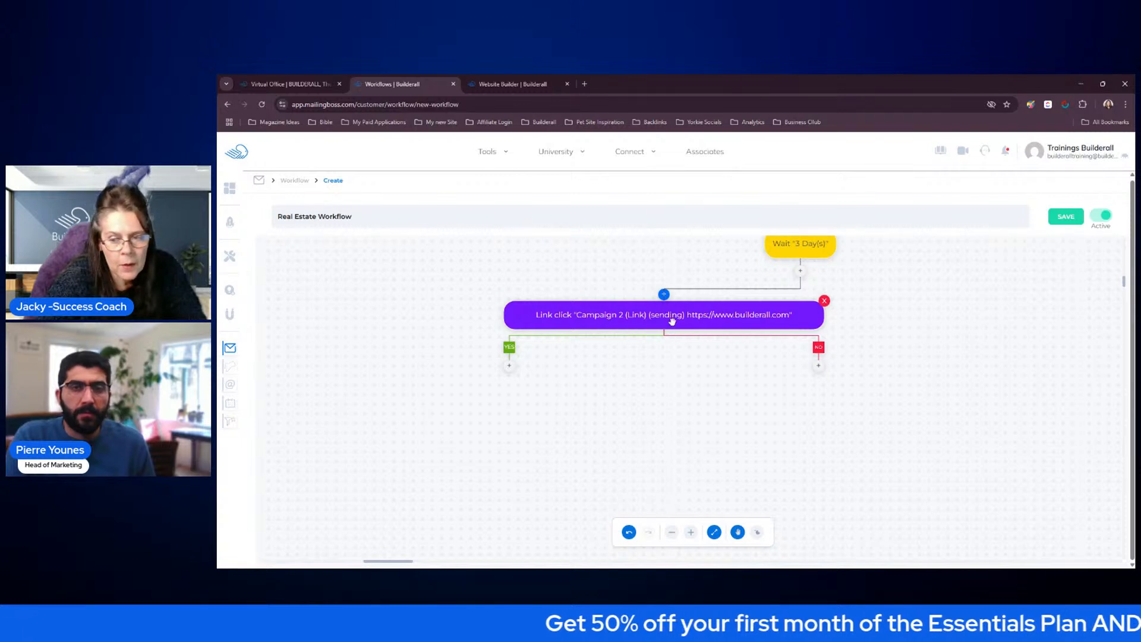
pyautogui.click(510, 369)
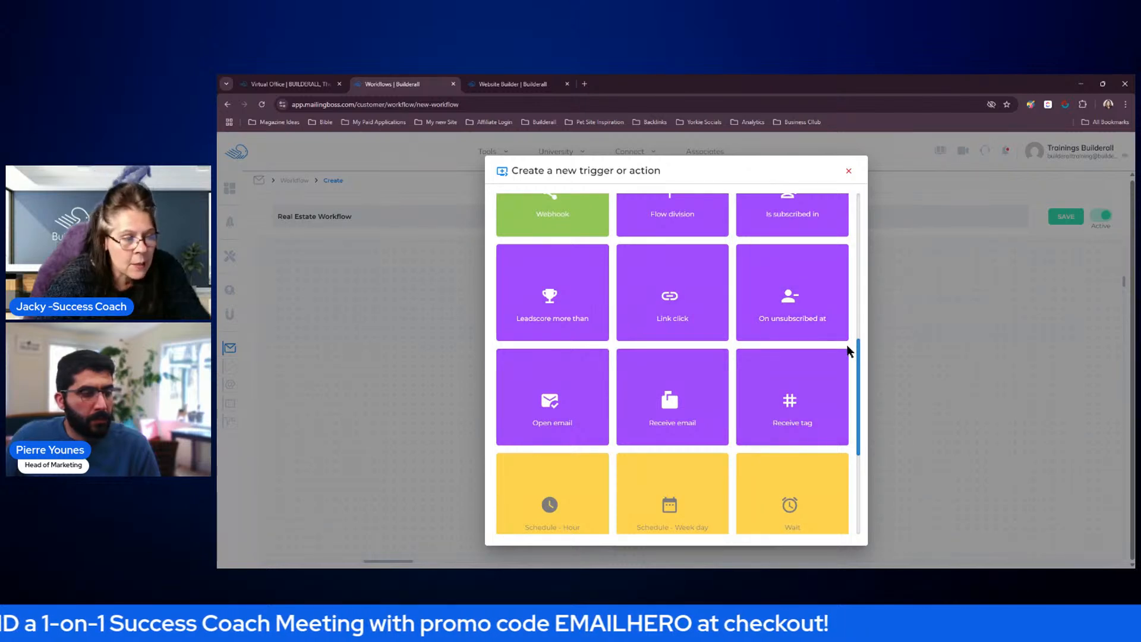
pyautogui.moveTo(858, 363); pyautogui.dragTo(845, 473)
pyautogui.moveTo(860, 414); pyautogui.dragTo(853, 515)
pyautogui.click(690, 480)
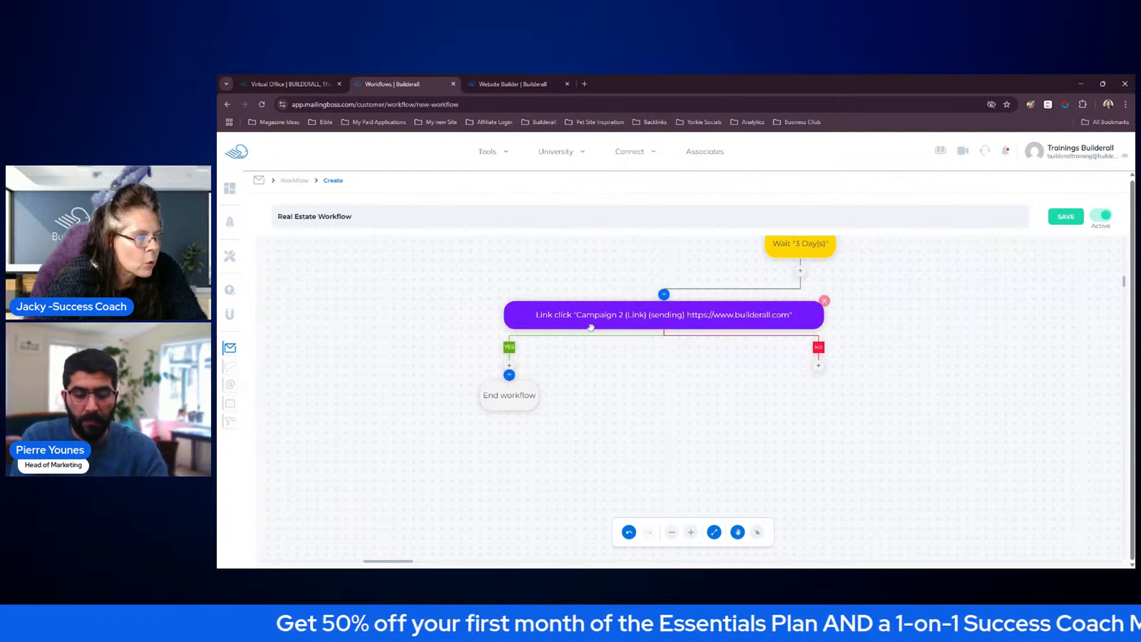
pyautogui.click(537, 381)
pyautogui.click(707, 402)
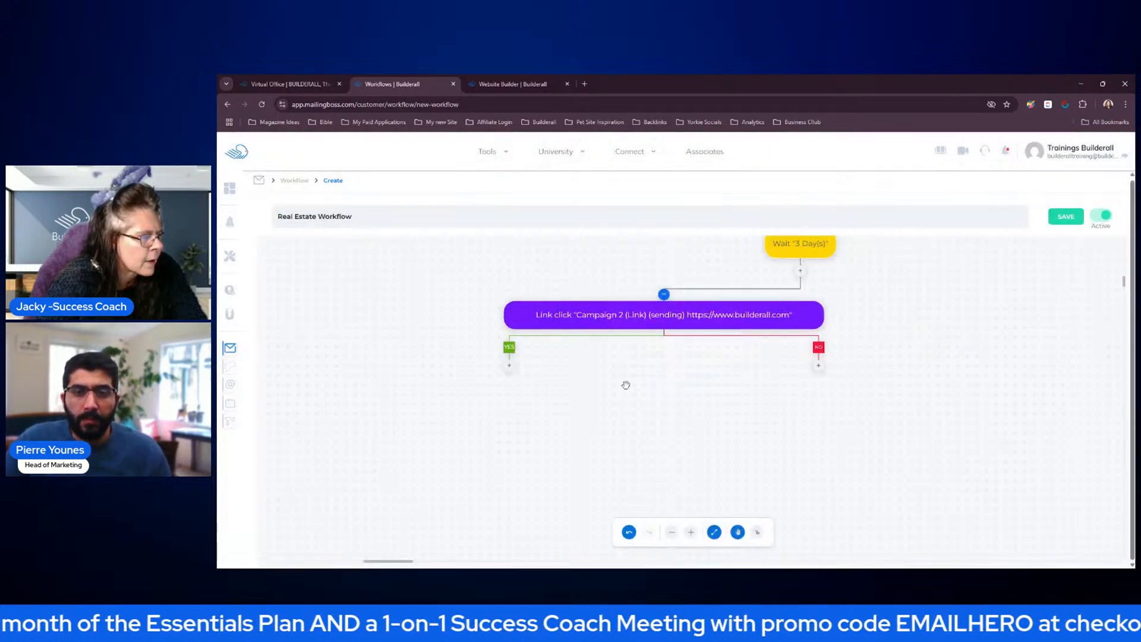
# Add a Send campaign action with Campaign 3 (Follow Up) on the Link click condition's YES branch, save it, and move its block further left and down
pyautogui.click(510, 368)
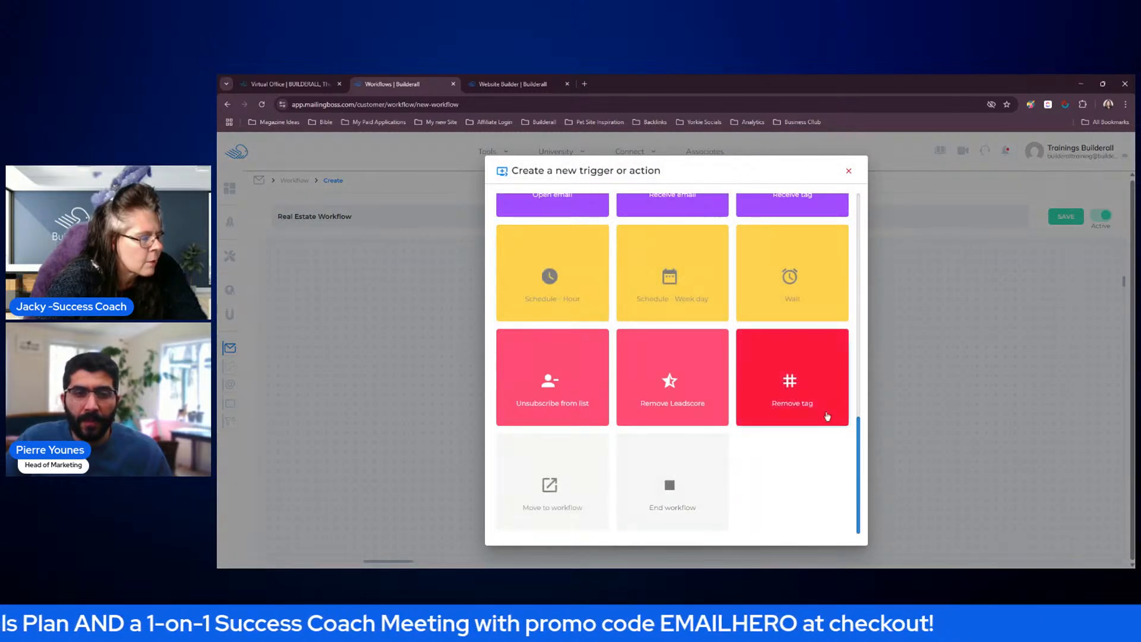
pyautogui.moveTo(859, 433); pyautogui.dragTo(863, 267)
pyautogui.click(552, 306)
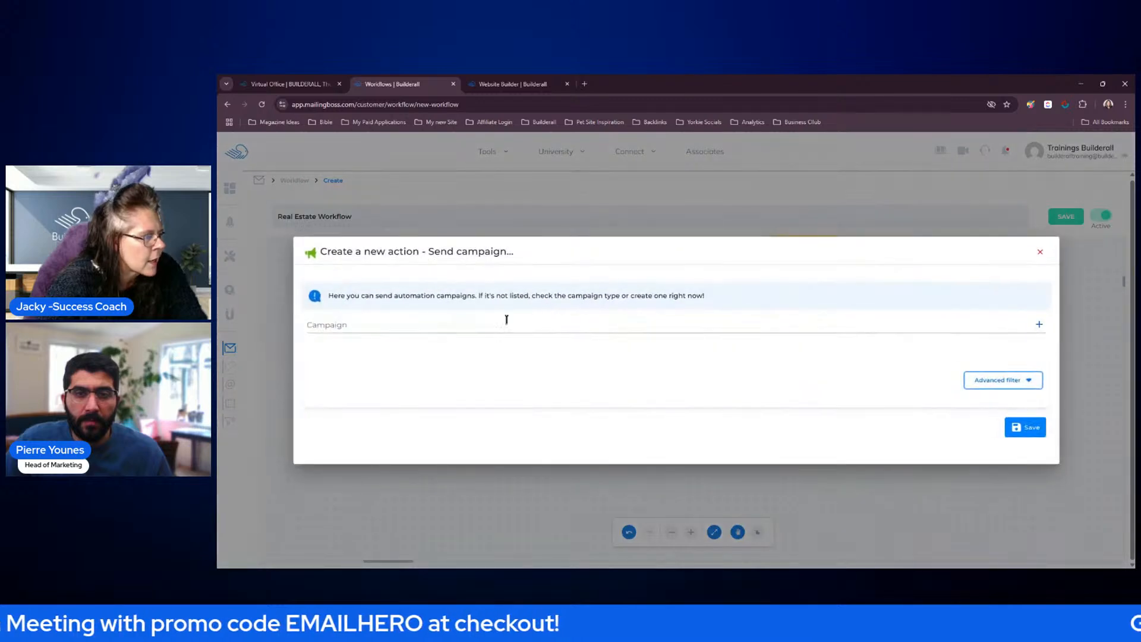
pyautogui.click(520, 321)
pyautogui.click(541, 437)
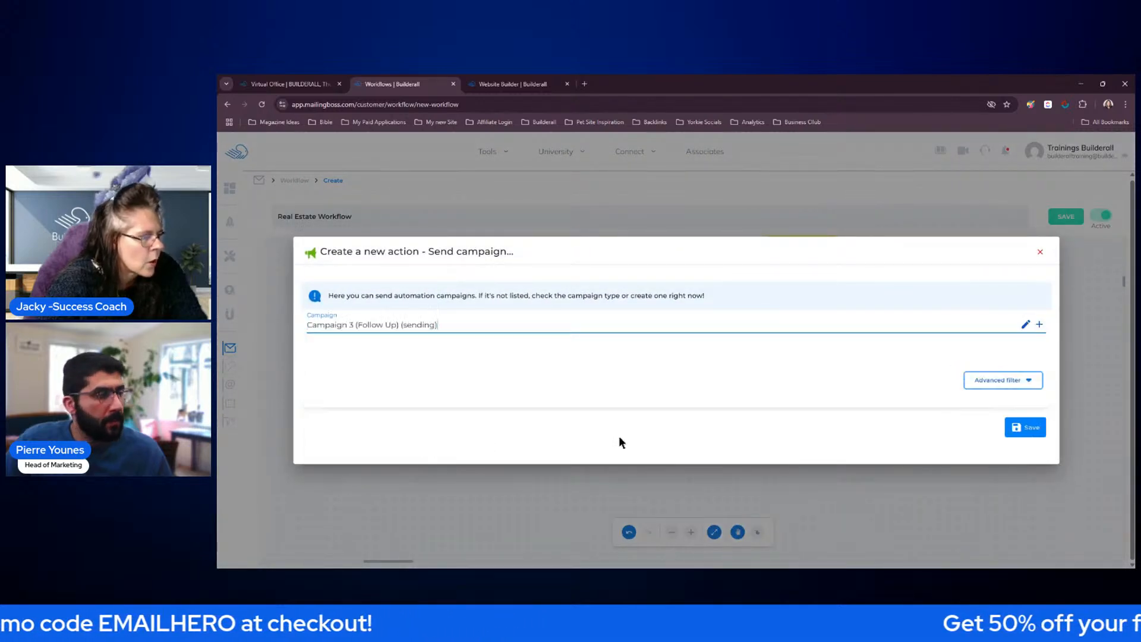
pyautogui.click(1018, 429)
pyautogui.moveTo(593, 397); pyautogui.dragTo(529, 423)
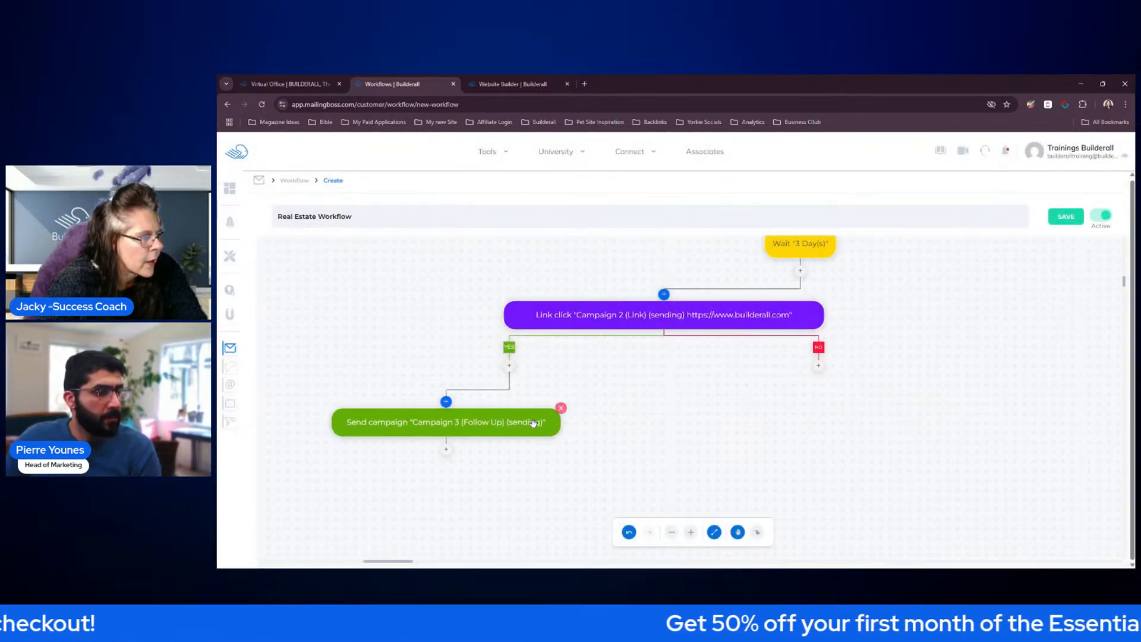
# Add an End workflow action below the Campaign 3 (Follow Up) action
pyautogui.click(447, 454)
pyautogui.scroll(-3, 737, 411)
pyautogui.scroll(-3, 738, 411)
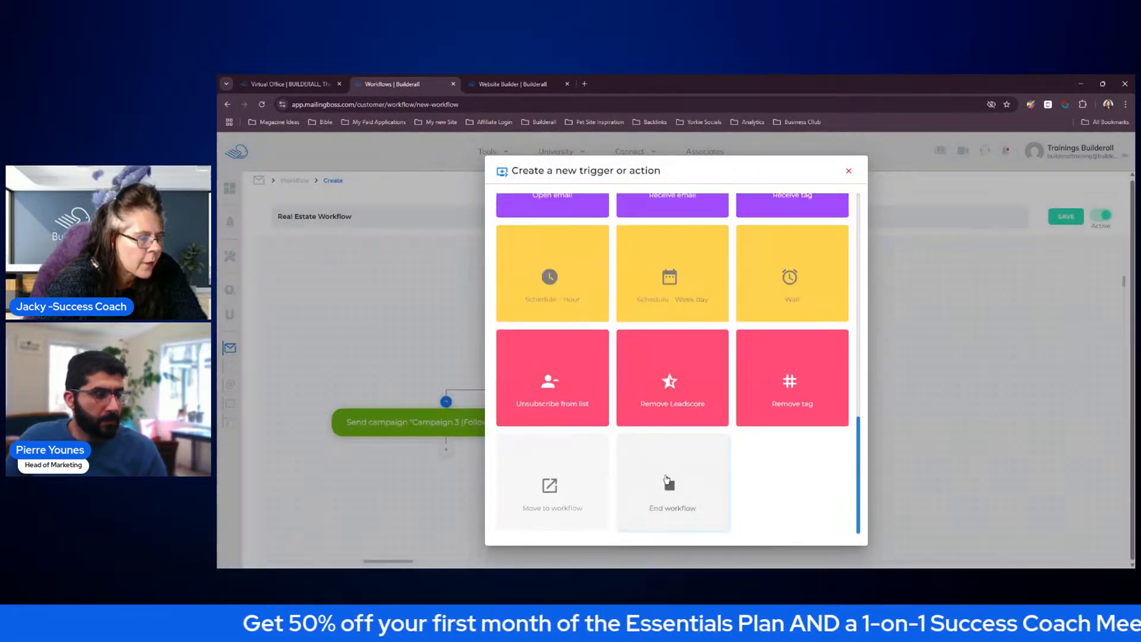
pyautogui.click(660, 482)
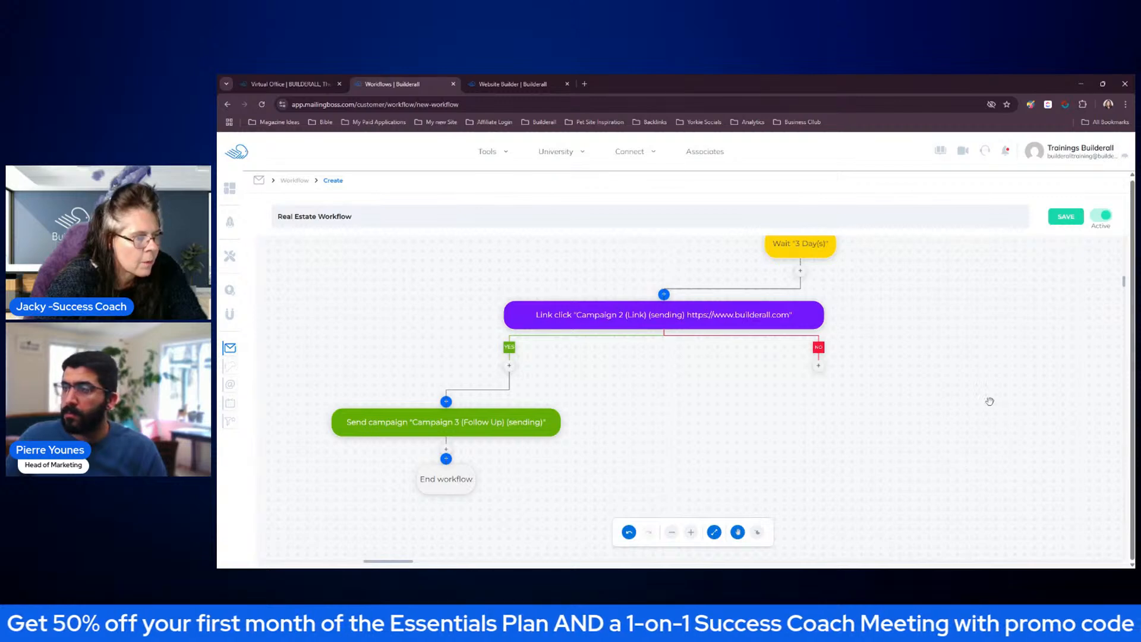
# Review the workflow from the subscription trigger through the campaigns, waits and conditions, including the open NO branches
pyautogui.scroll(5, 969, 356)
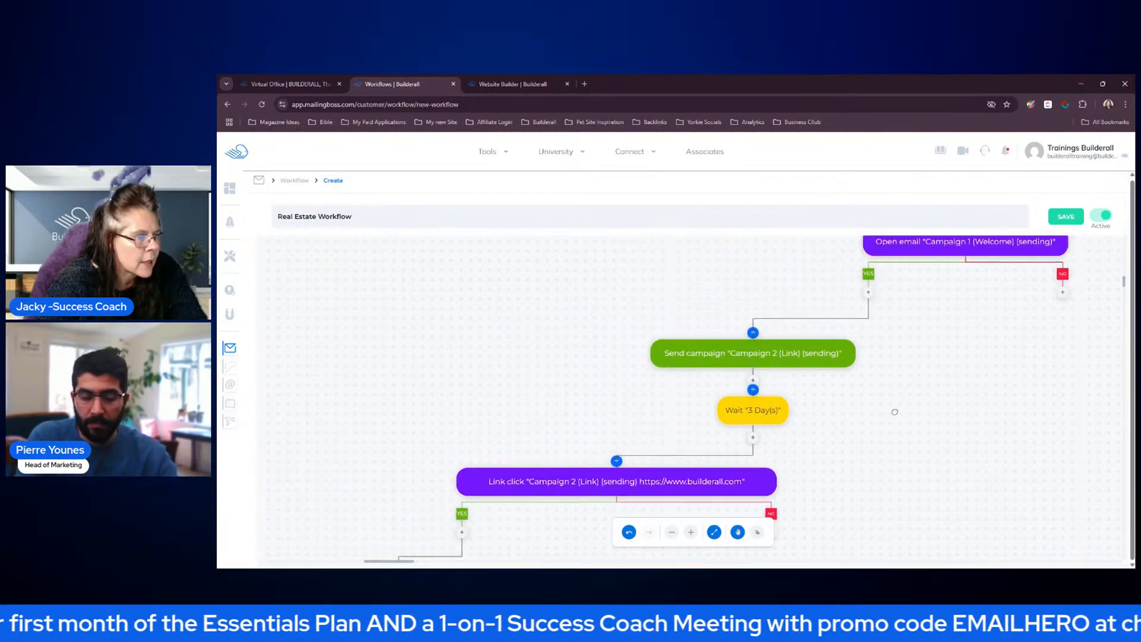
pyautogui.scroll(5, 832, 454)
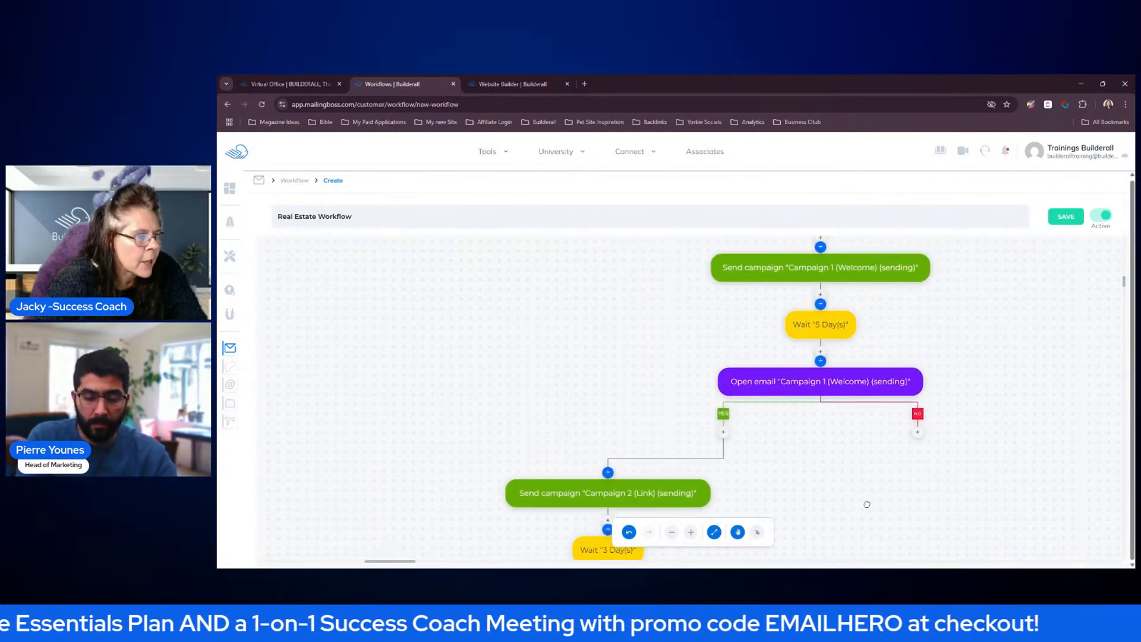
pyautogui.scroll(5, 853, 528)
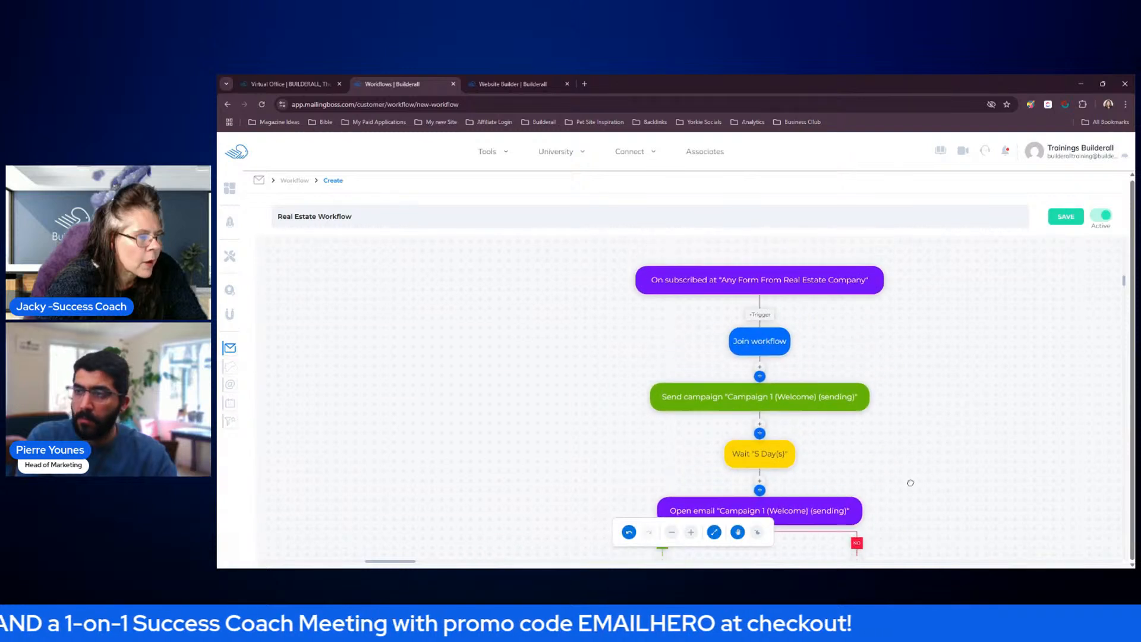
pyautogui.moveTo(909, 483); pyautogui.dragTo(905, 348)
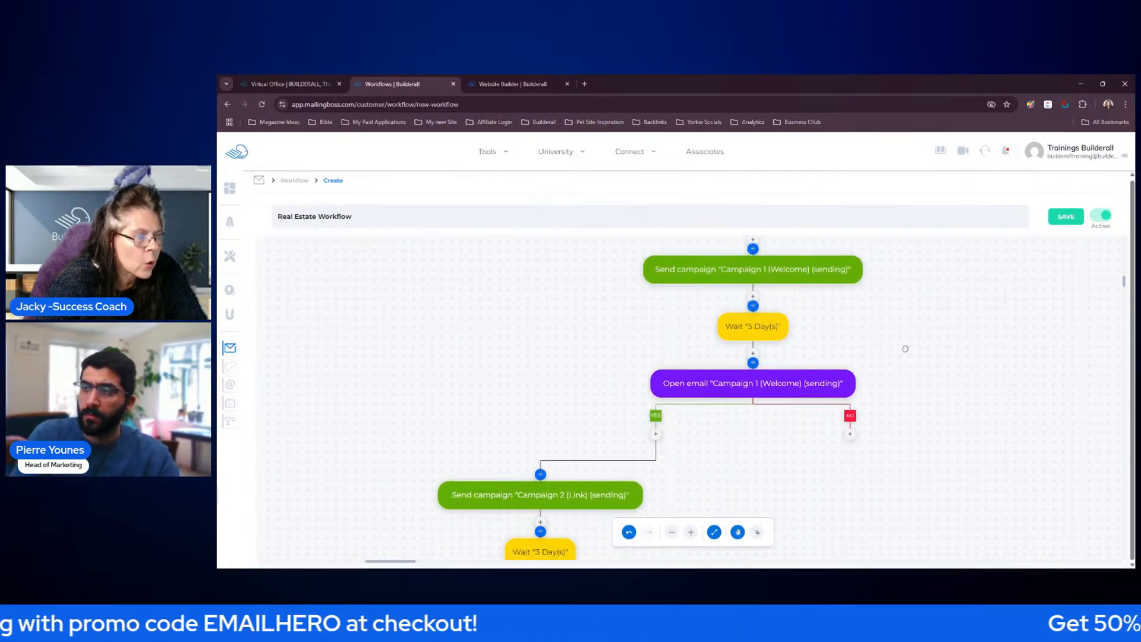
pyautogui.moveTo(917, 451); pyautogui.dragTo(947, 288)
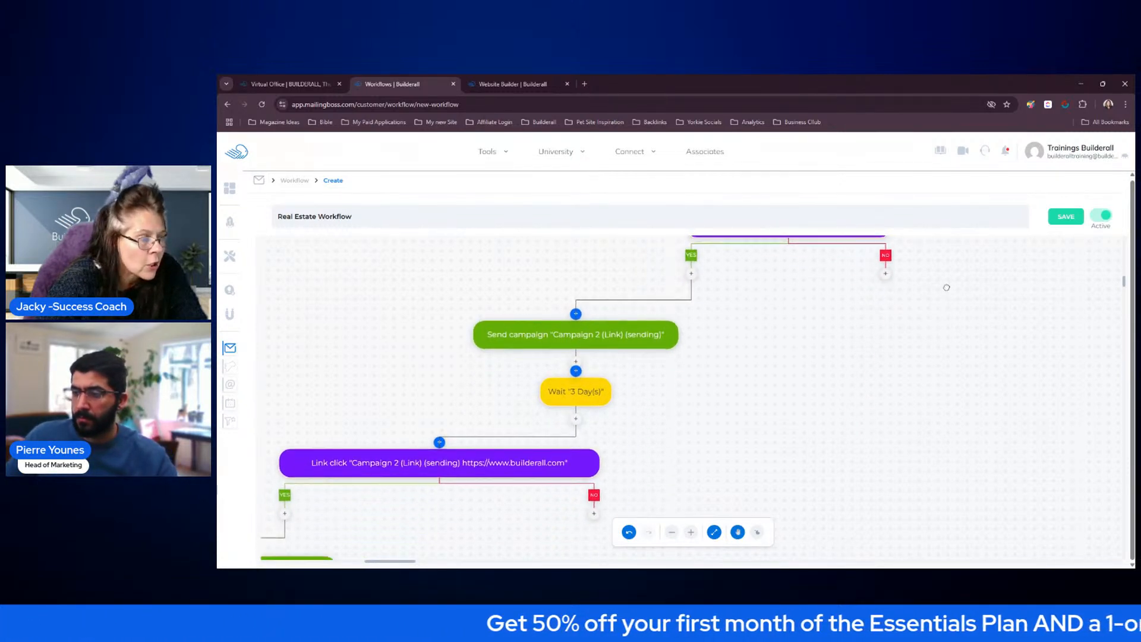
pyautogui.moveTo(738, 388); pyautogui.dragTo(745, 385)
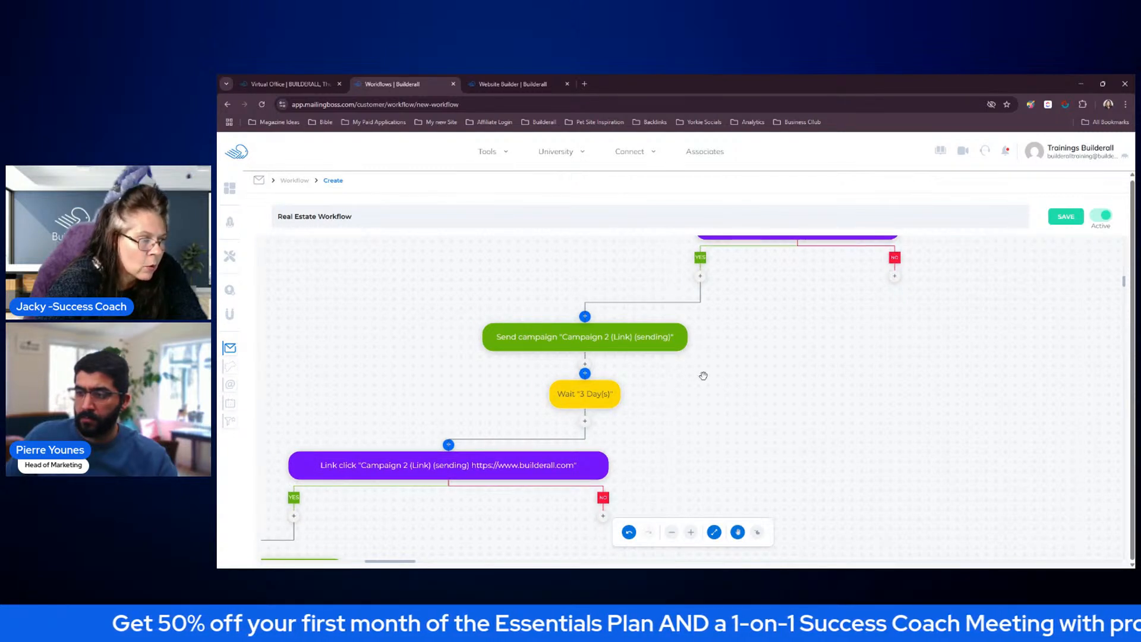
pyautogui.moveTo(680, 430); pyautogui.dragTo(723, 331)
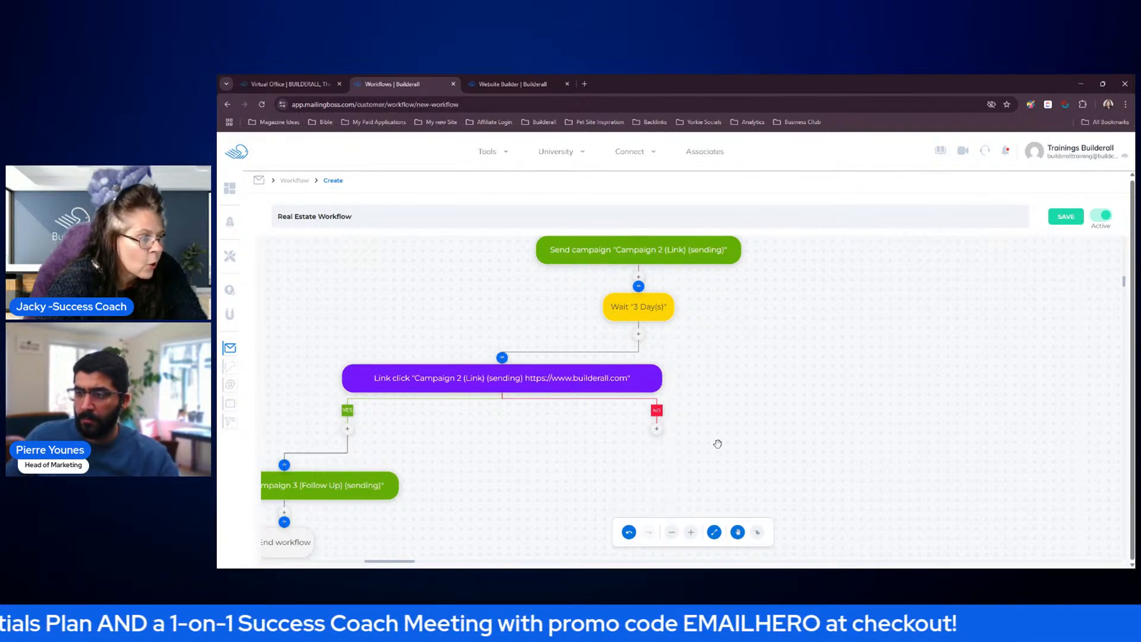
pyautogui.moveTo(720, 444); pyautogui.dragTo(807, 330)
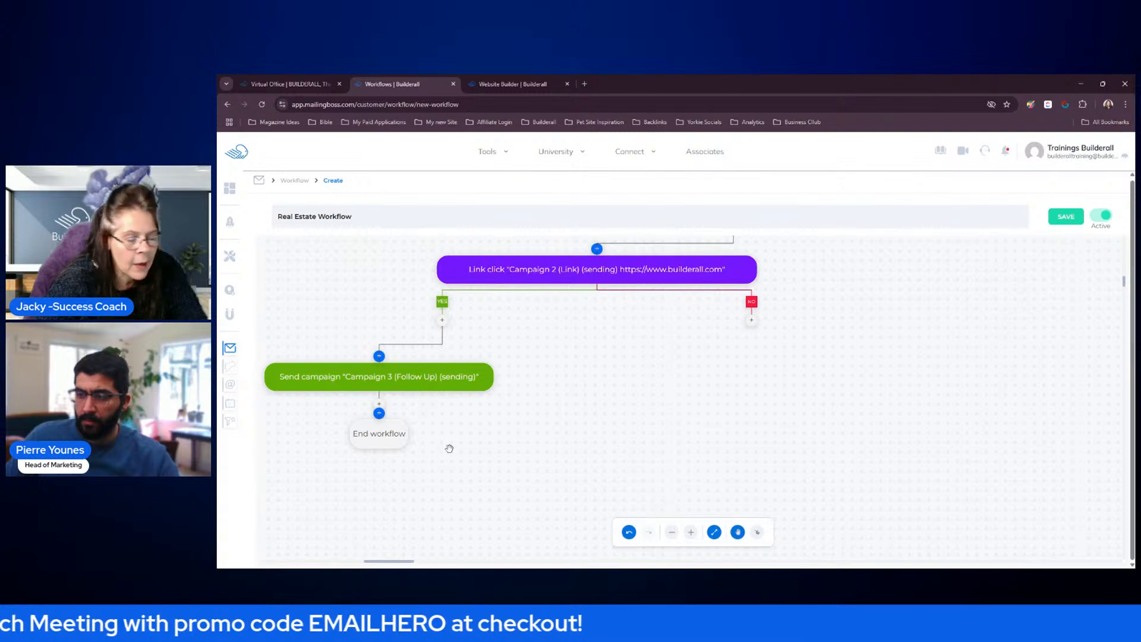
pyautogui.scroll(3, 892, 354)
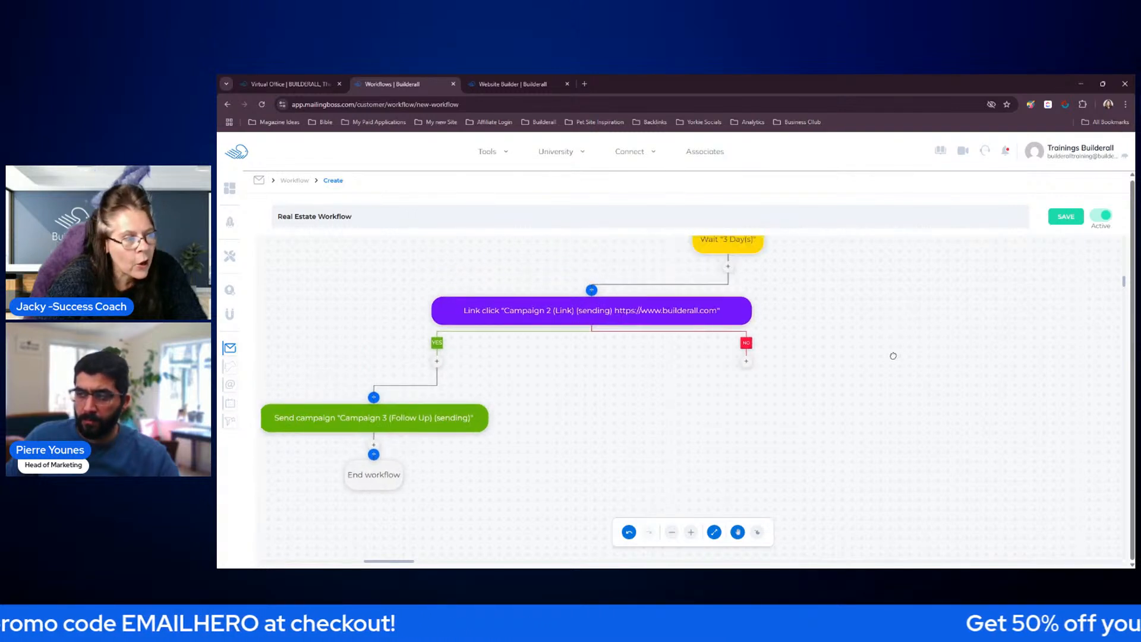
pyautogui.scroll(3, 967, 353)
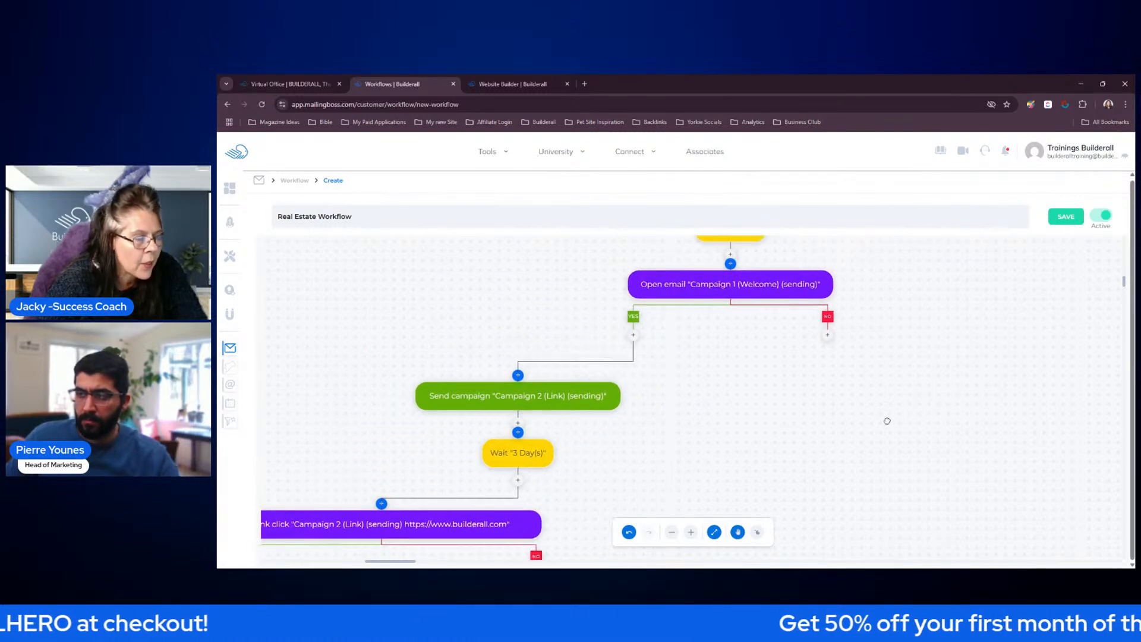
pyautogui.moveTo(888, 386); pyautogui.dragTo(876, 375)
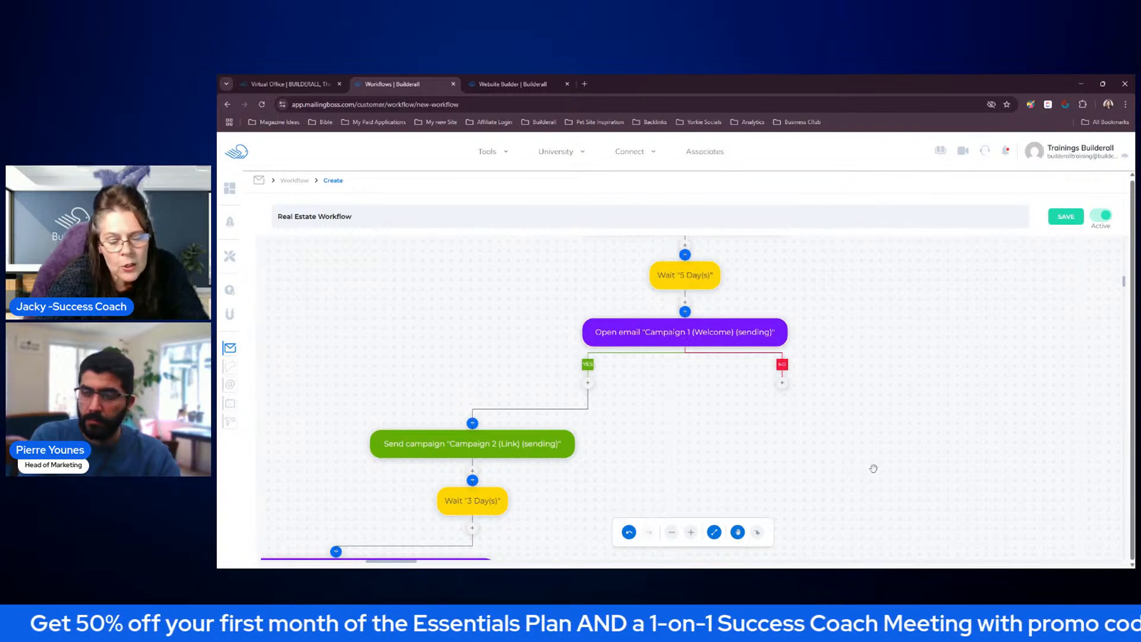
pyautogui.moveTo(659, 334)
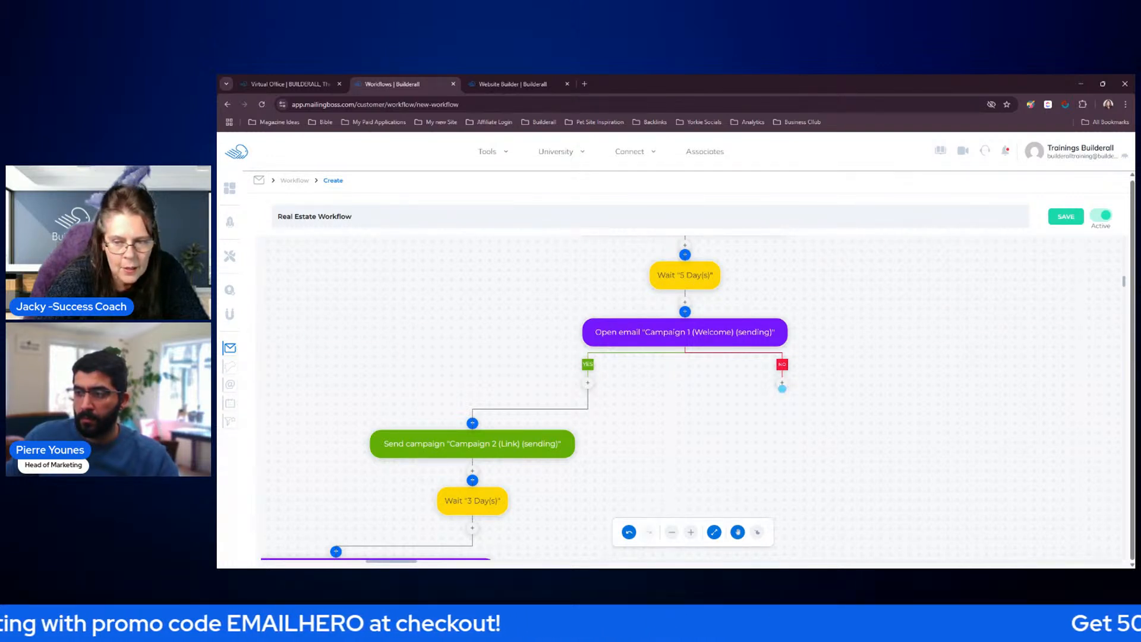
# Add a Send campaign action with Campaign 1 (Welcome) on the Open email condition's NO branch, save it, and move its block further right and down
pyautogui.moveTo(858, 440); pyautogui.dragTo(856, 404)
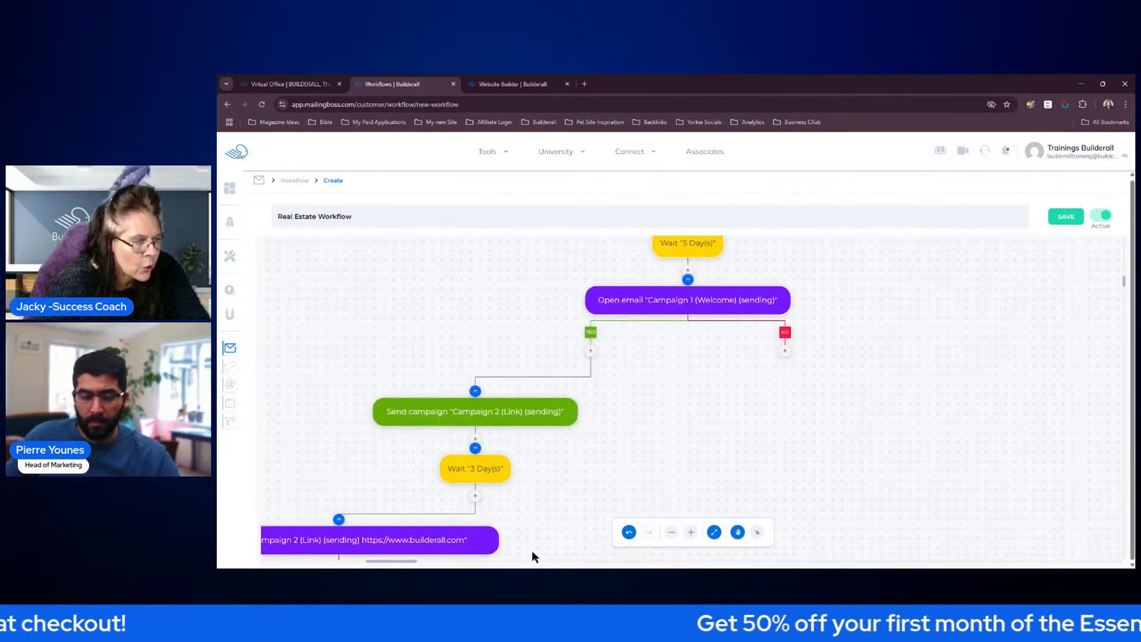
pyautogui.moveTo(602, 451); pyautogui.dragTo(560, 464)
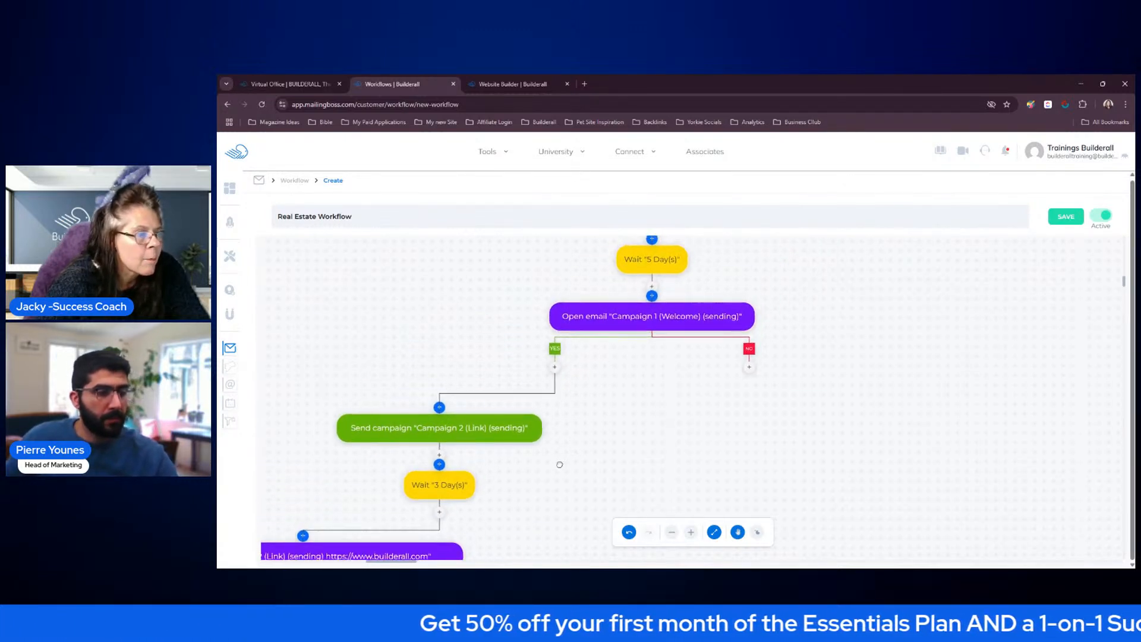
pyautogui.click(749, 371)
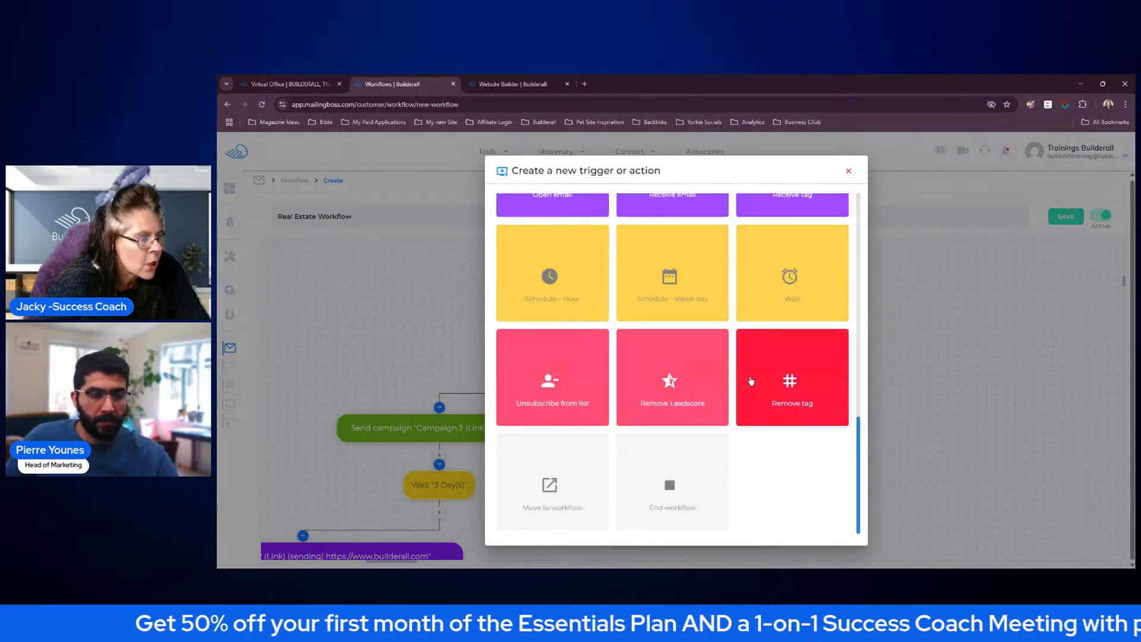
pyautogui.scroll(2, 751, 377)
pyautogui.scroll(3, 754, 371)
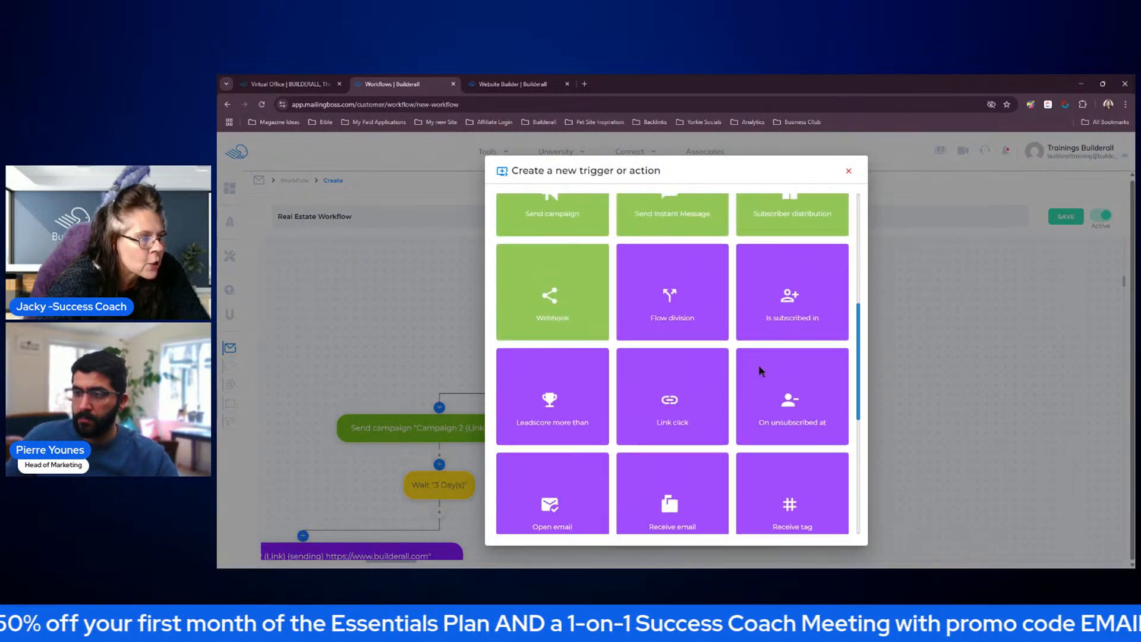
pyautogui.scroll(2, 743, 369)
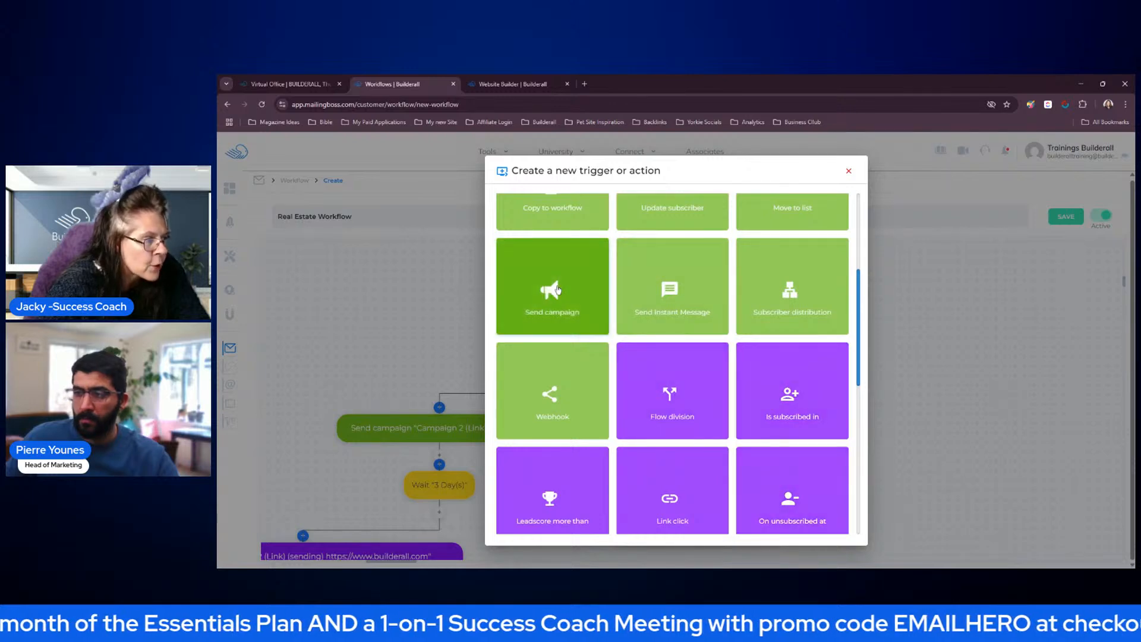
pyautogui.click(557, 289)
pyautogui.click(550, 324)
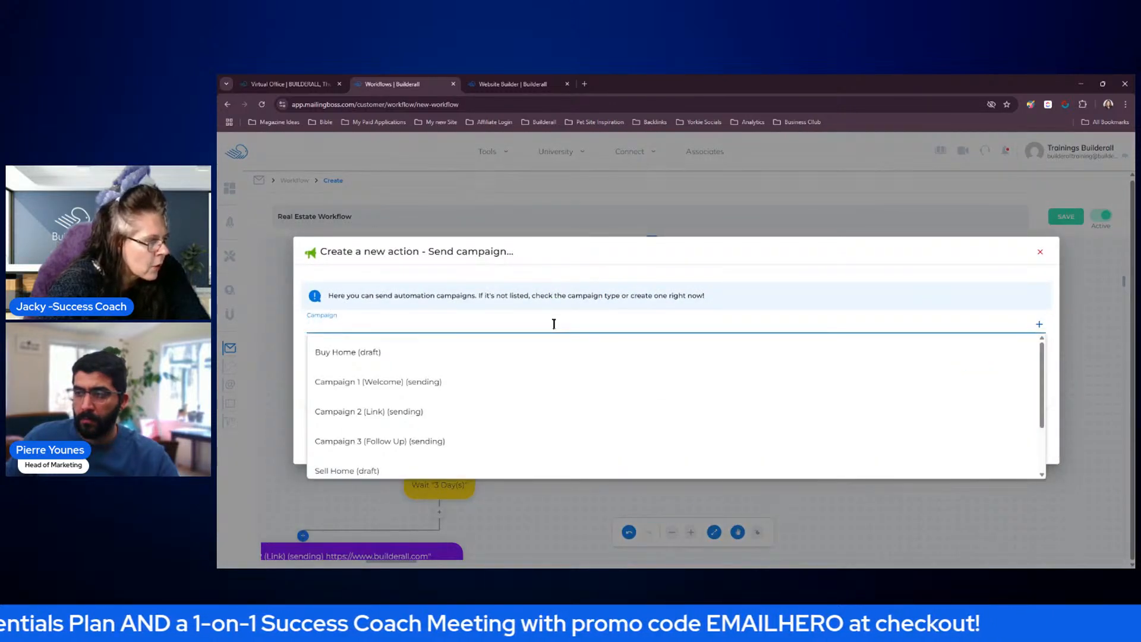
pyautogui.click(422, 382)
pyautogui.click(1018, 430)
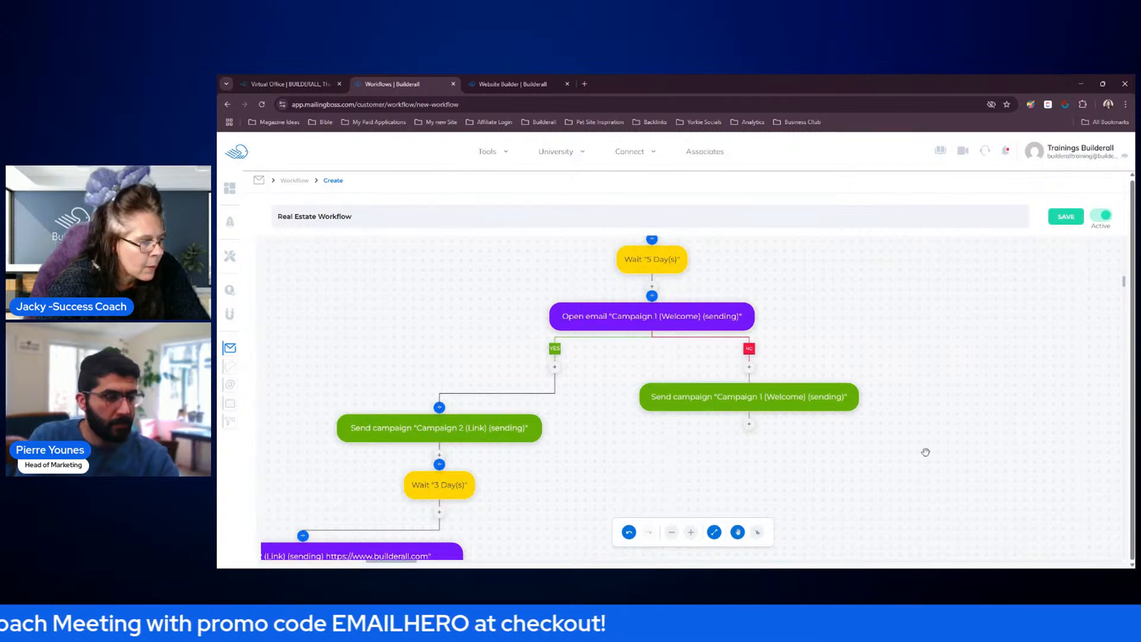
pyautogui.moveTo(797, 408); pyautogui.dragTo(878, 434)
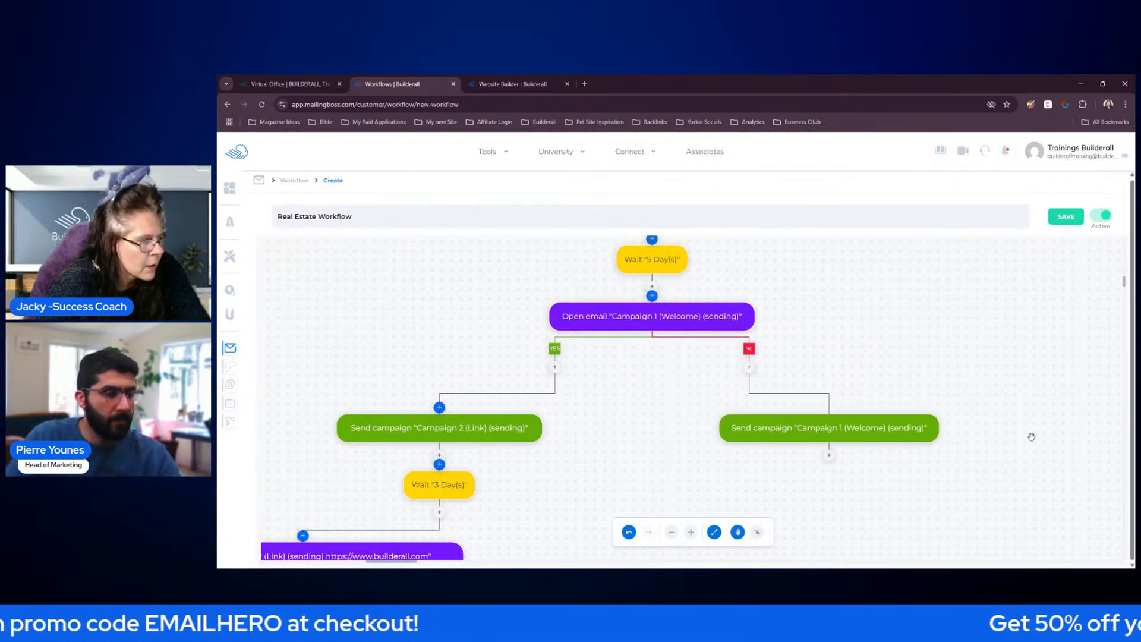
# Add a Wait action of 3 Day(s) below the Campaign 1 (Welcome) action on the NO branch and save it
pyautogui.scroll(2, 1016, 453)
pyautogui.scroll(-3, 1018, 447)
pyautogui.scroll(-3, 1018, 447)
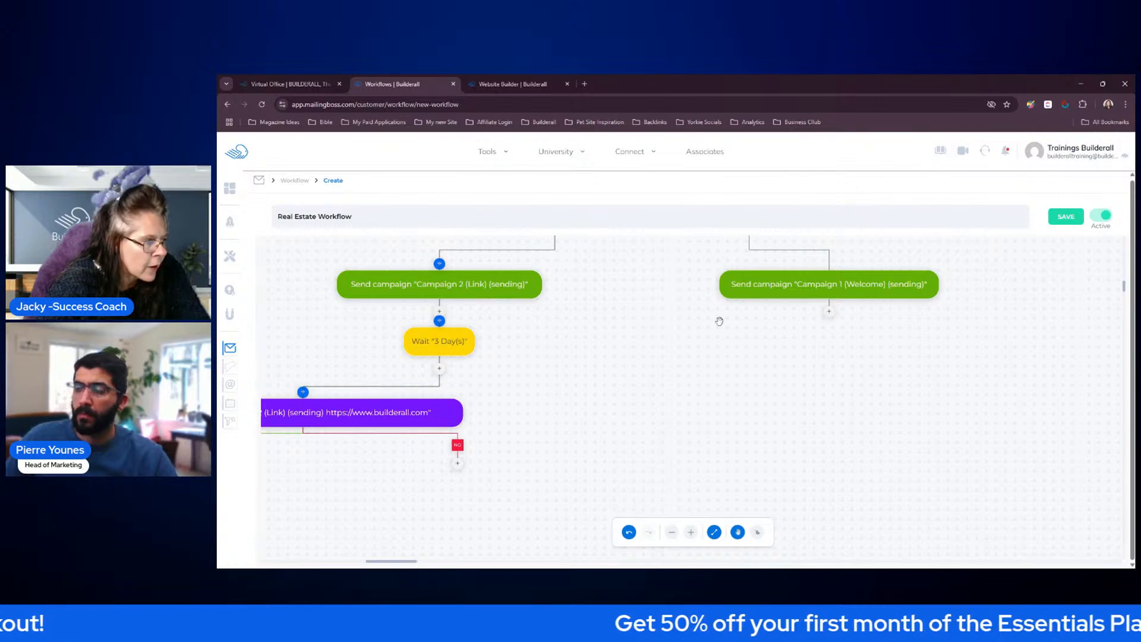
pyautogui.click(830, 314)
pyautogui.scroll(-5, 767, 336)
pyautogui.click(787, 271)
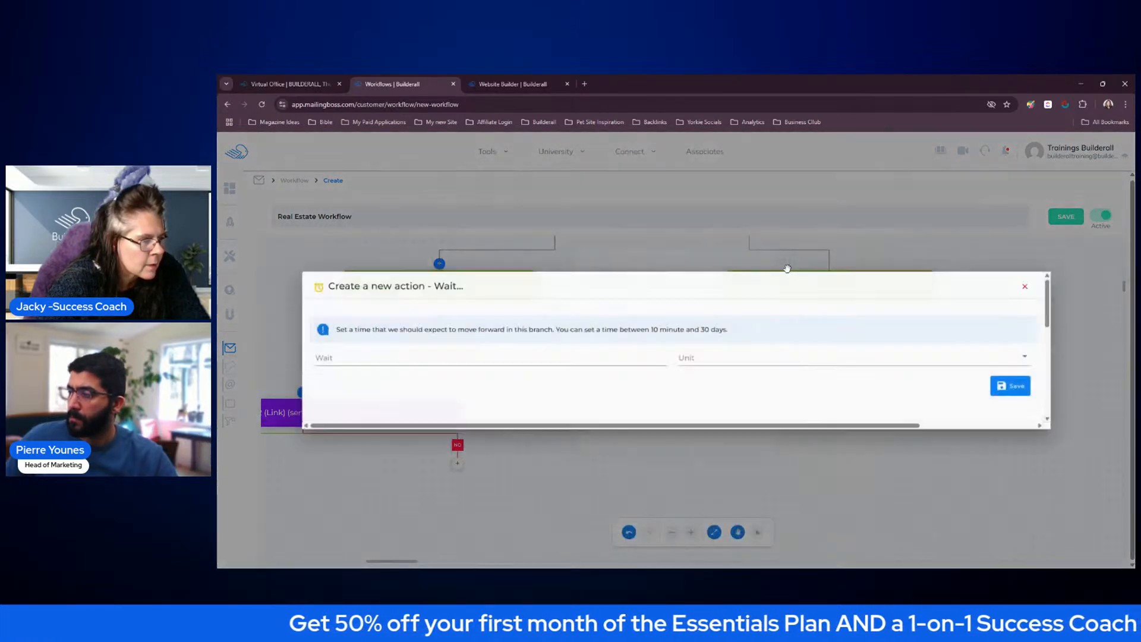
pyautogui.click(750, 362)
pyautogui.click(710, 450)
pyautogui.click(635, 359)
pyautogui.write('3')
pyautogui.click(1025, 390)
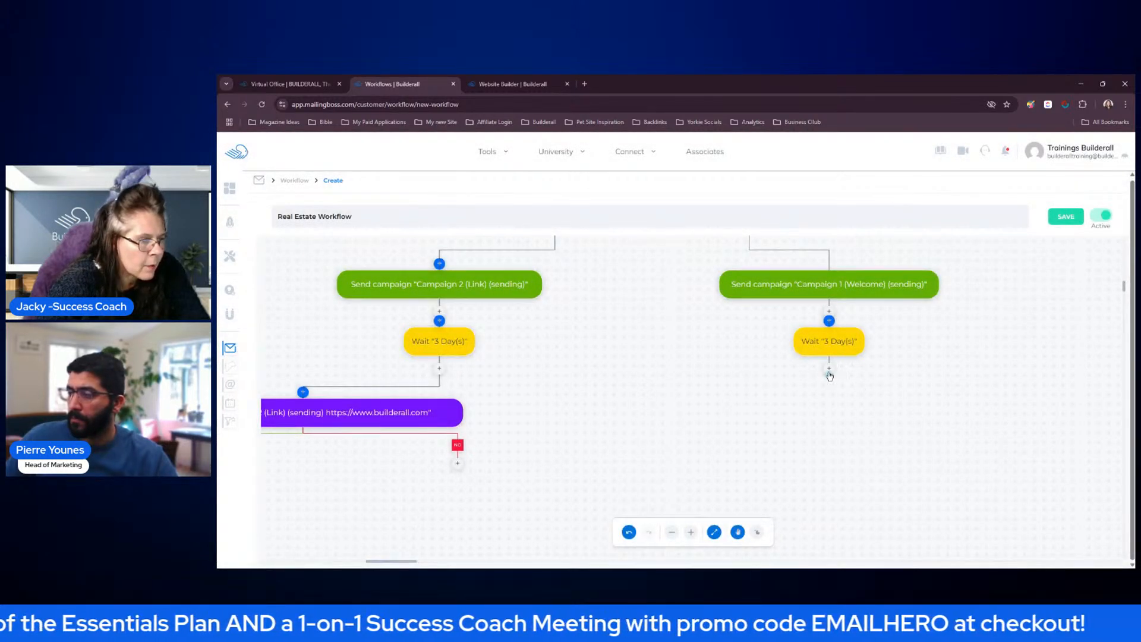
# Add an Open email condition for Campaign 1 (Welcome) below the Wait action on the NO branch and save it
pyautogui.click(829, 372)
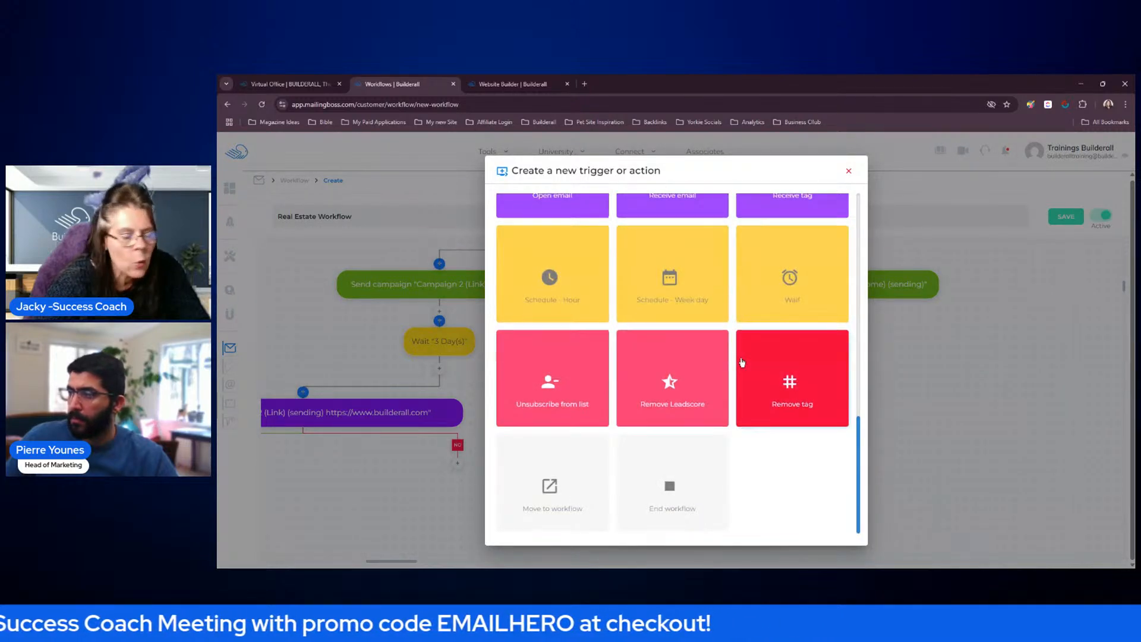
pyautogui.scroll(4, 741, 362)
pyautogui.click(577, 330)
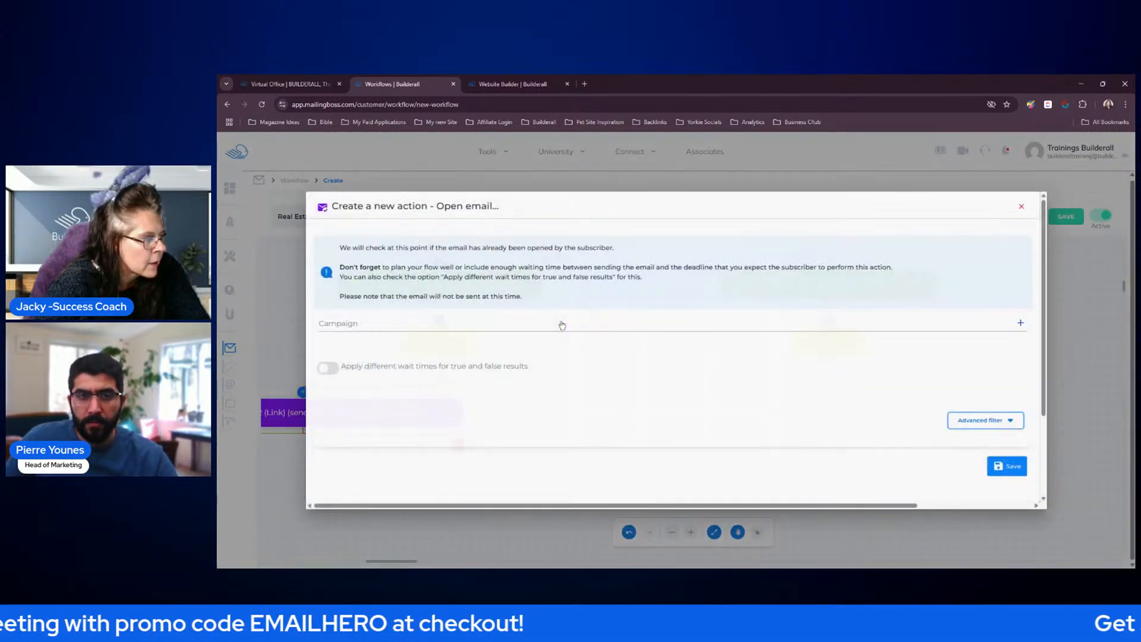
pyautogui.click(573, 324)
pyautogui.click(407, 414)
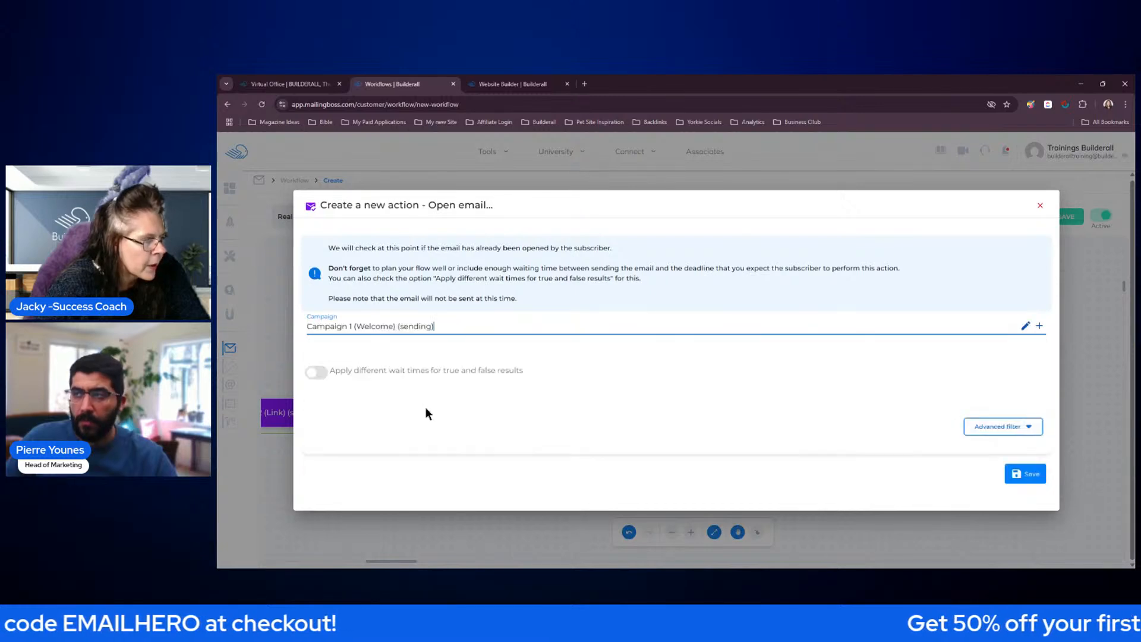
pyautogui.click(1024, 474)
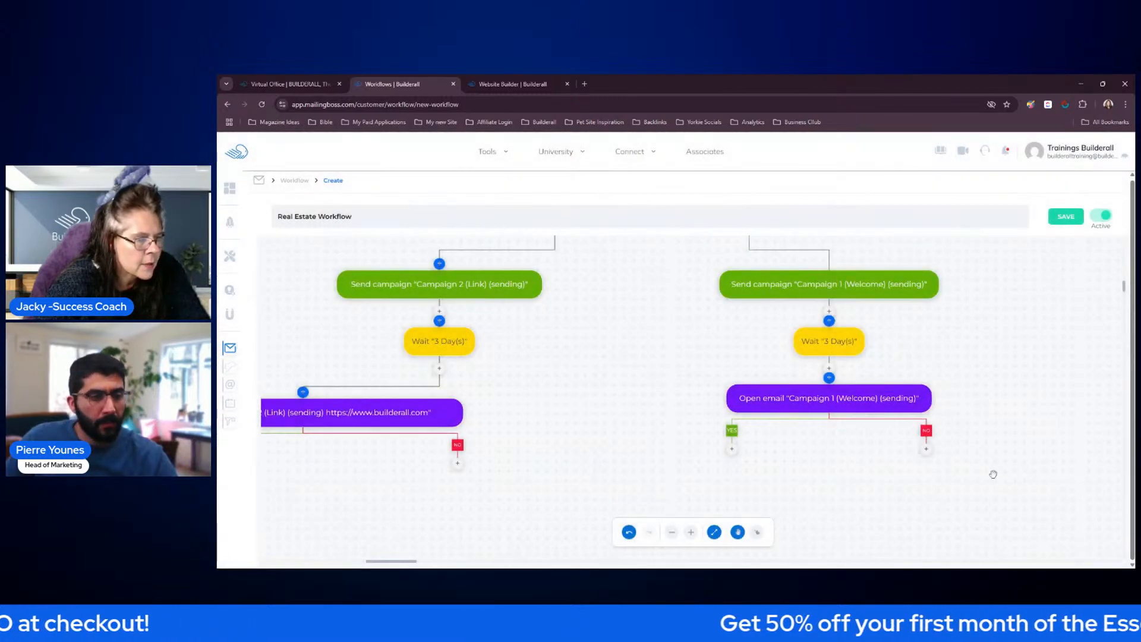
# Add a Send campaign action with Campaign 2 (Link) on the new Open email condition's YES branch and save it
pyautogui.click(732, 452)
pyautogui.scroll(3, 572, 374)
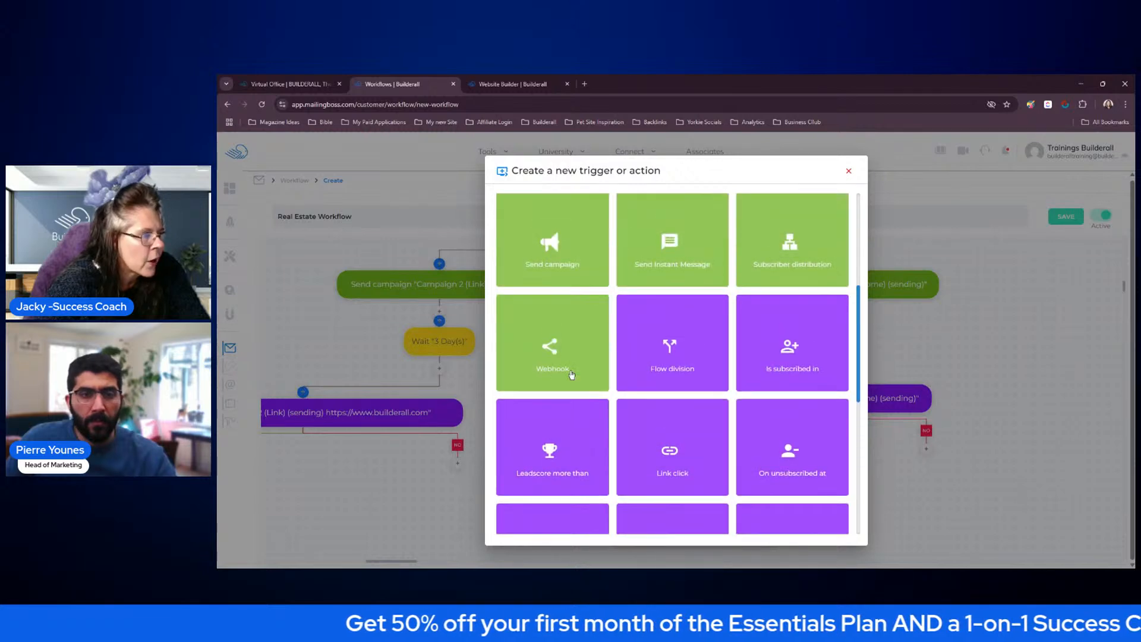
pyautogui.click(561, 242)
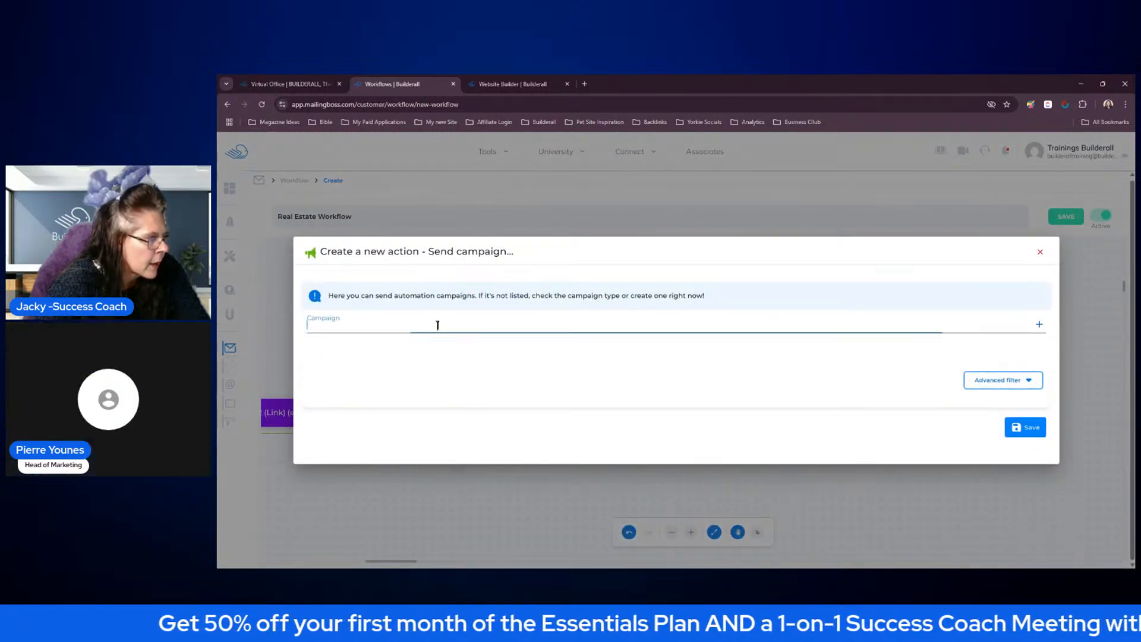
pyautogui.click(397, 410)
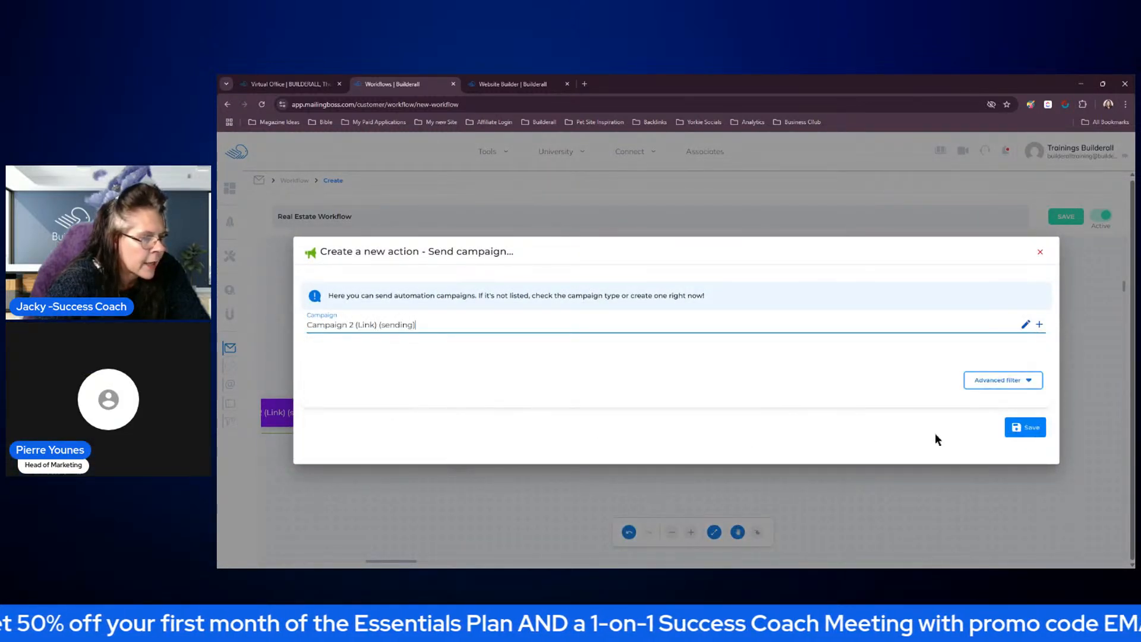
pyautogui.click(1027, 427)
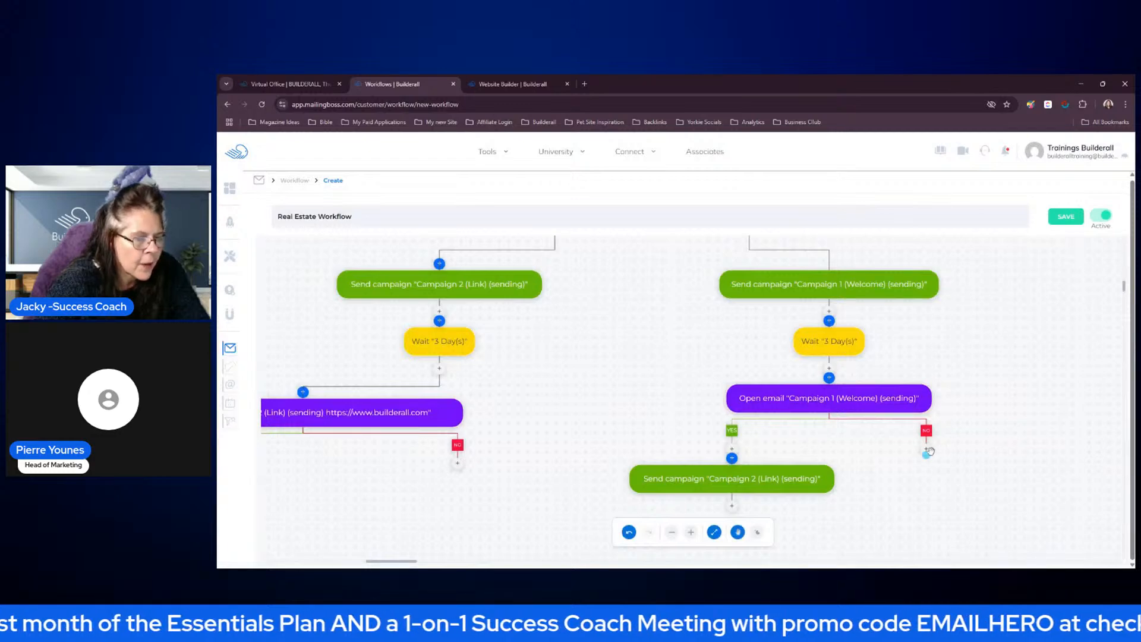
# Add an End workflow action on the NO branch of the second Open email condition
pyautogui.click(926, 452)
pyautogui.scroll(-3, 750, 362)
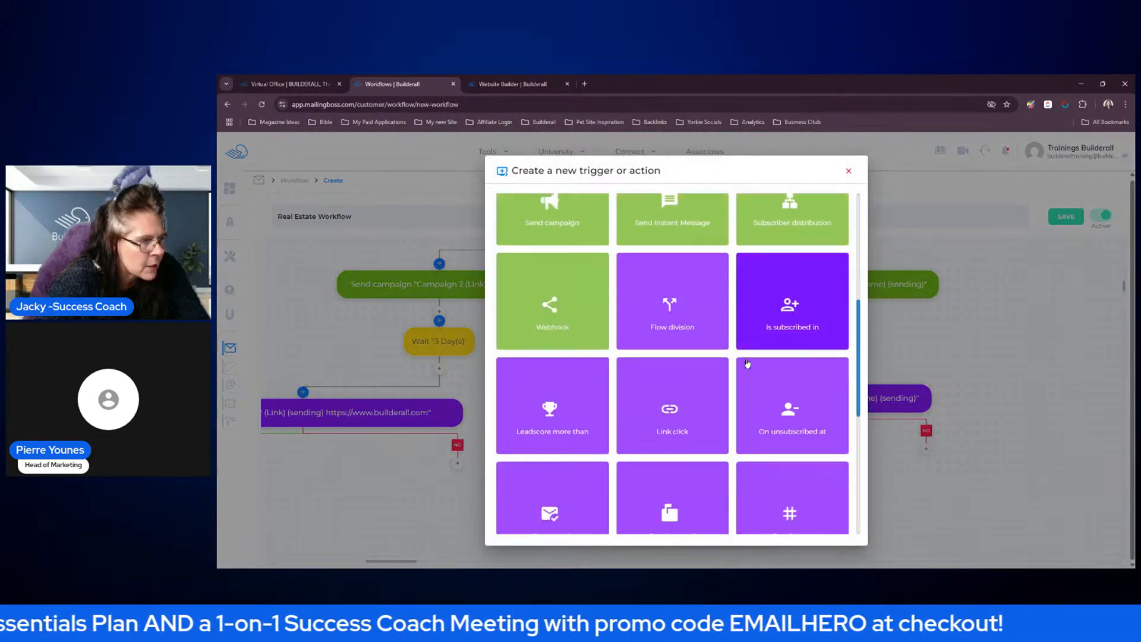
pyautogui.scroll(-4, 750, 362)
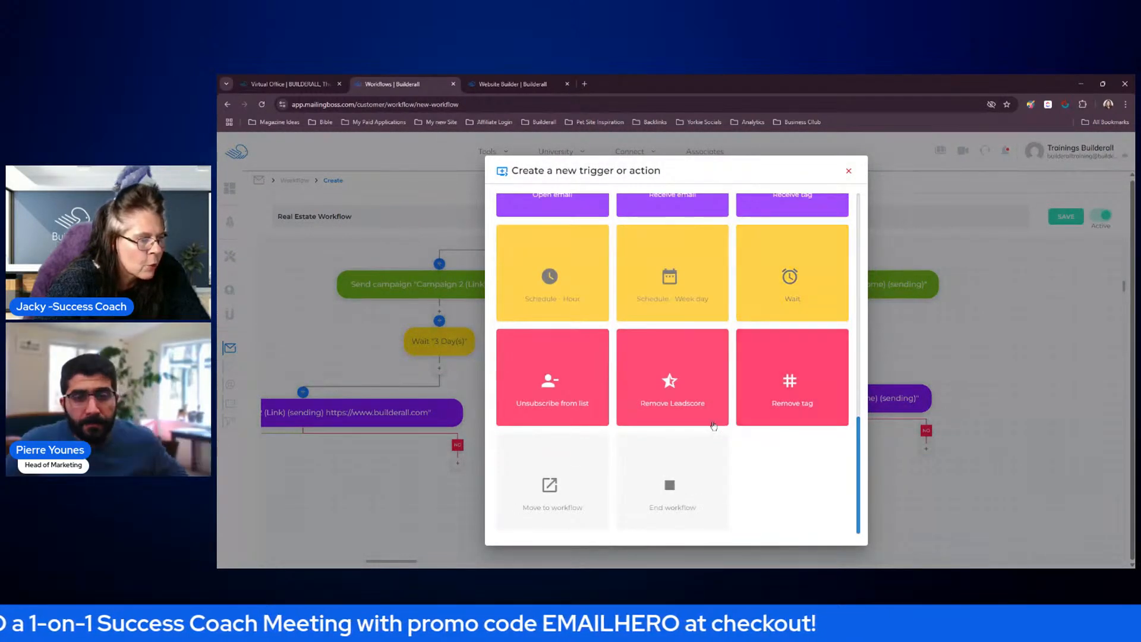
pyautogui.click(683, 478)
pyautogui.click(1017, 354)
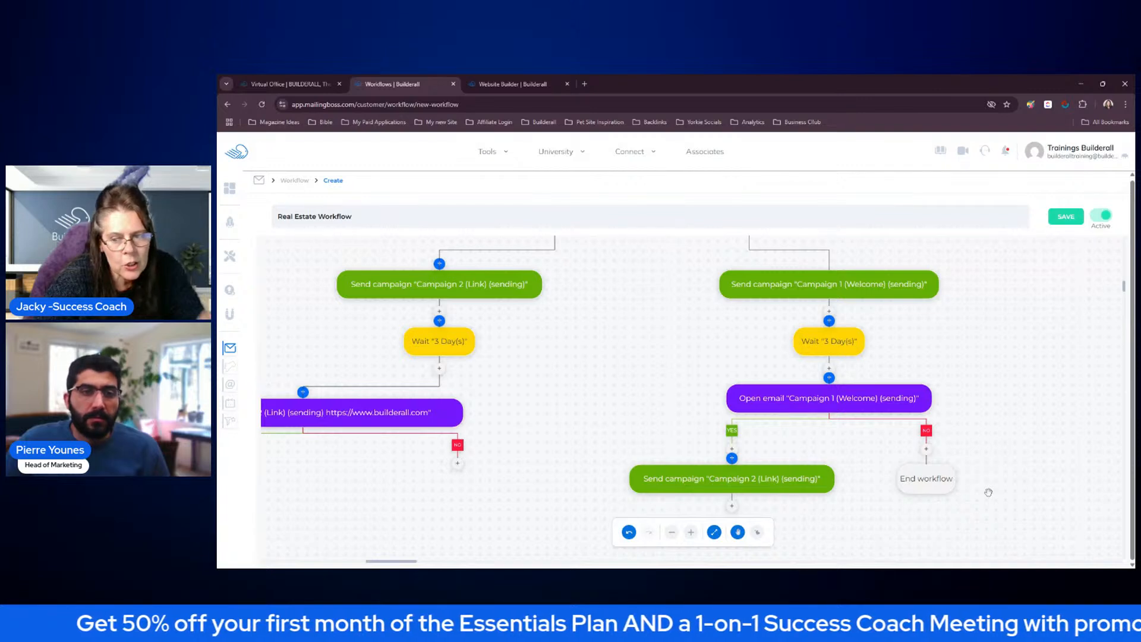
# Add a Wait action of 3 Day(s) below the new Campaign 2 (Link) action and save it
pyautogui.moveTo(871, 506); pyautogui.dragTo(876, 450)
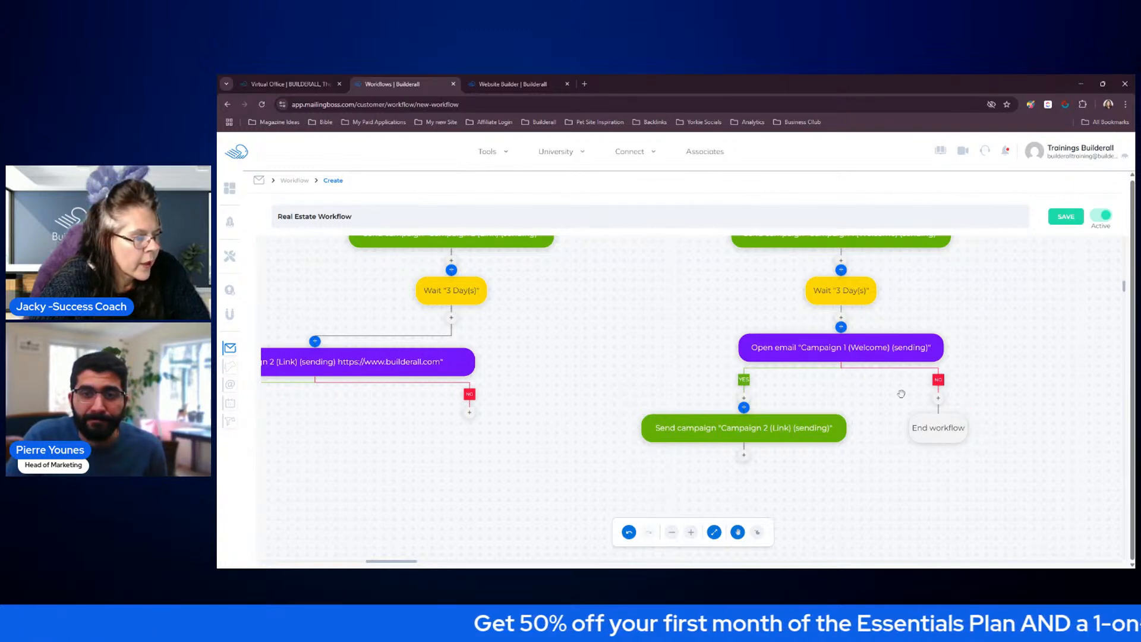
pyautogui.scroll(-3, 866, 499)
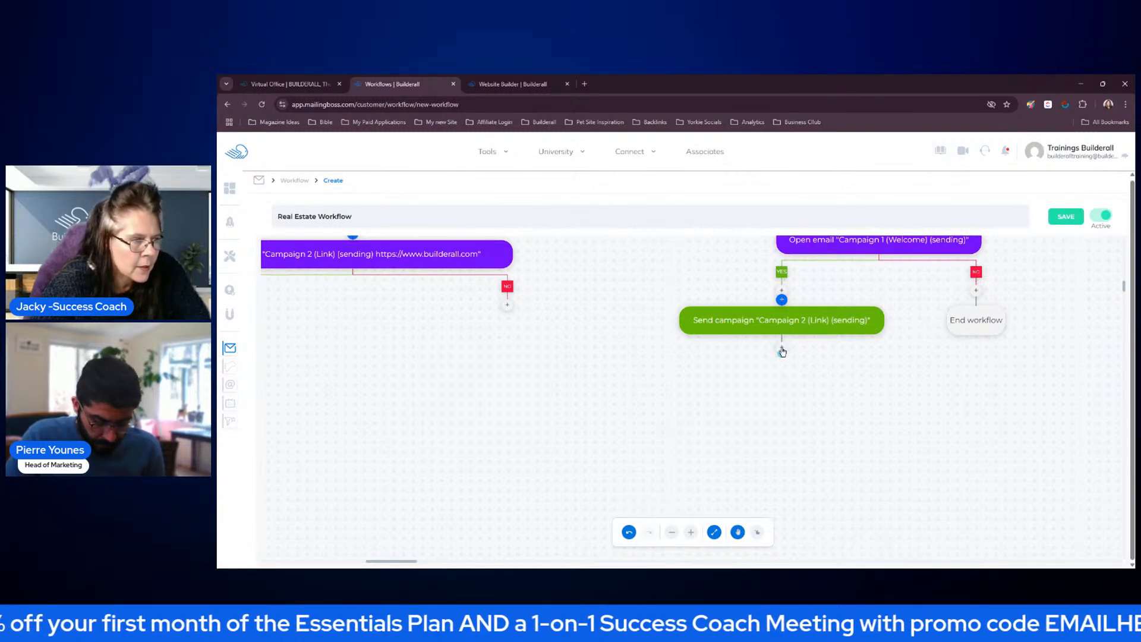
pyautogui.click(783, 351)
pyautogui.click(808, 286)
pyautogui.click(777, 360)
pyautogui.click(717, 446)
pyautogui.click(600, 363)
pyautogui.write('3')
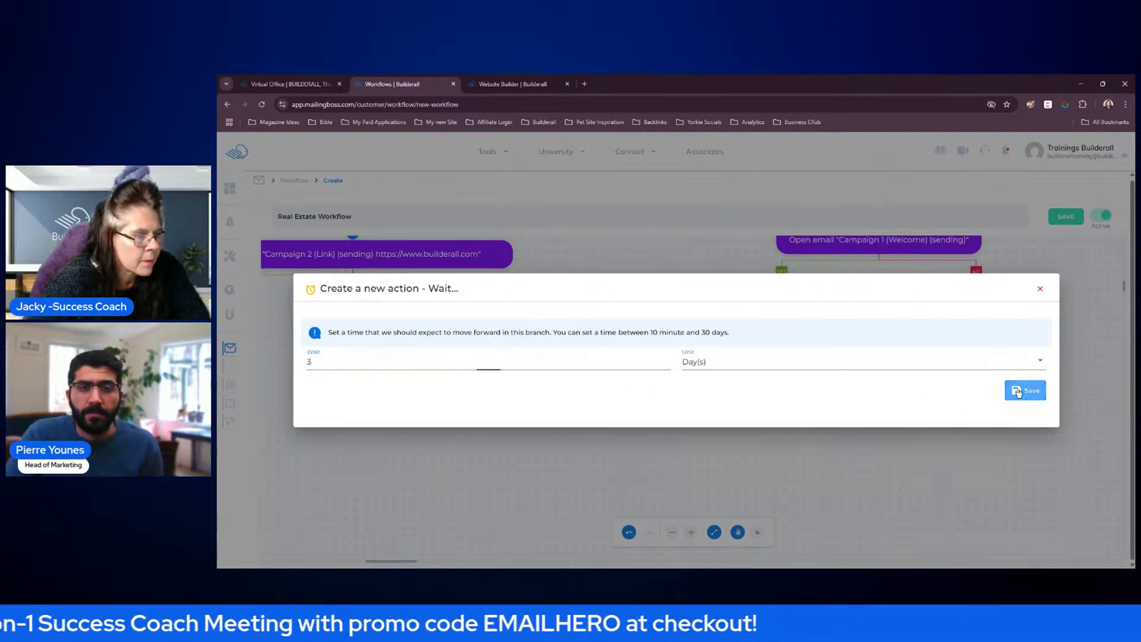
pyautogui.click(1025, 391)
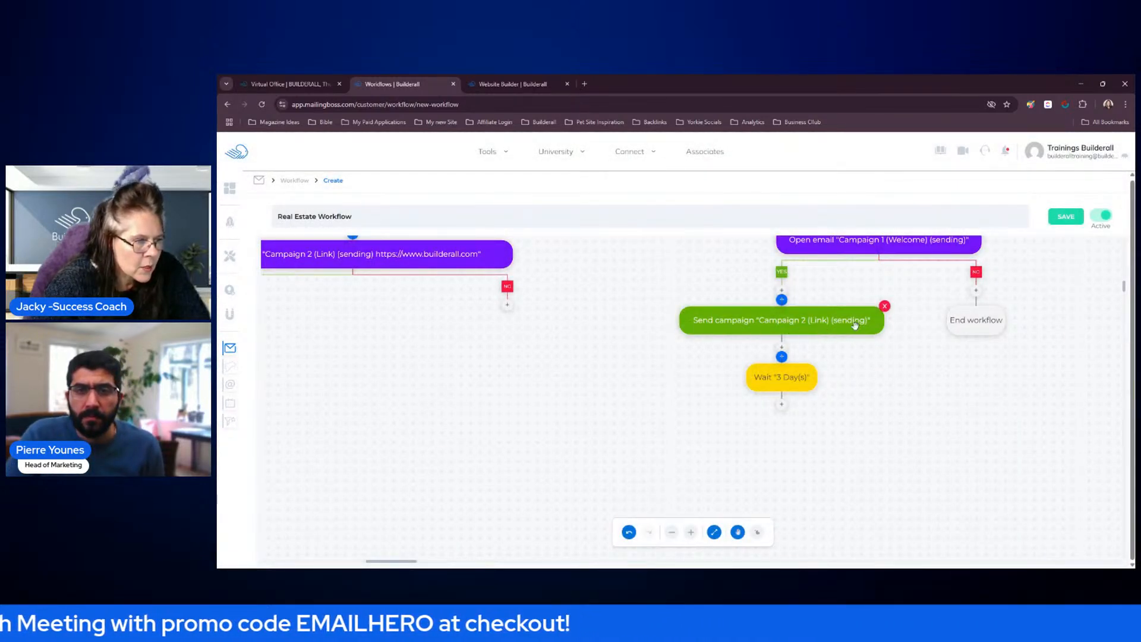
pyautogui.click(781, 408)
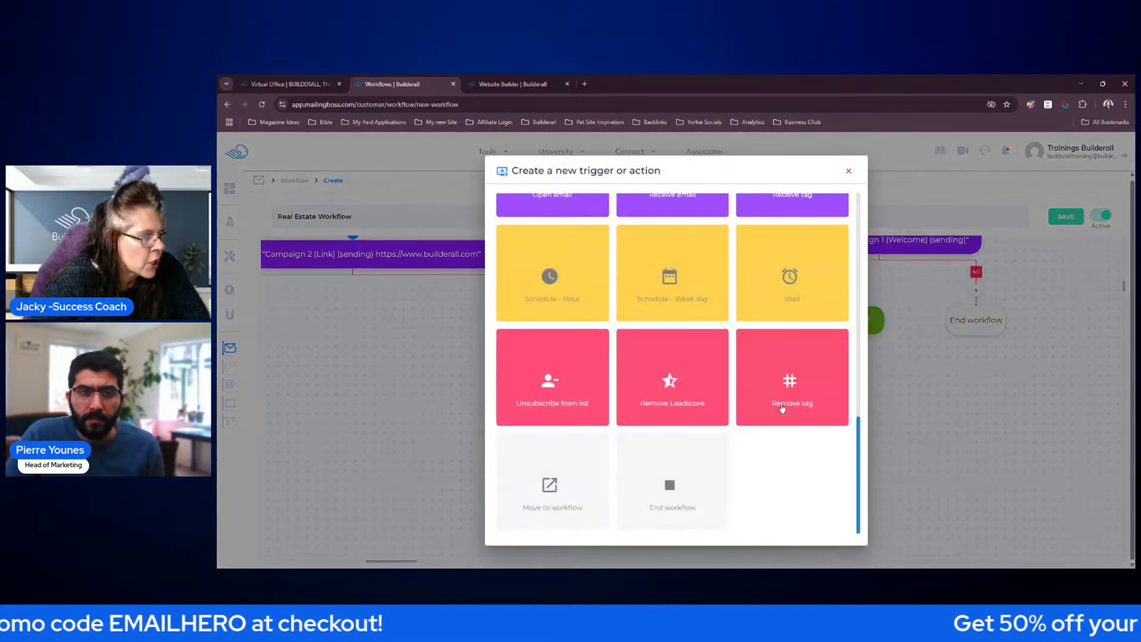
pyautogui.scroll(2, 669, 337)
pyautogui.scroll(4, 669, 337)
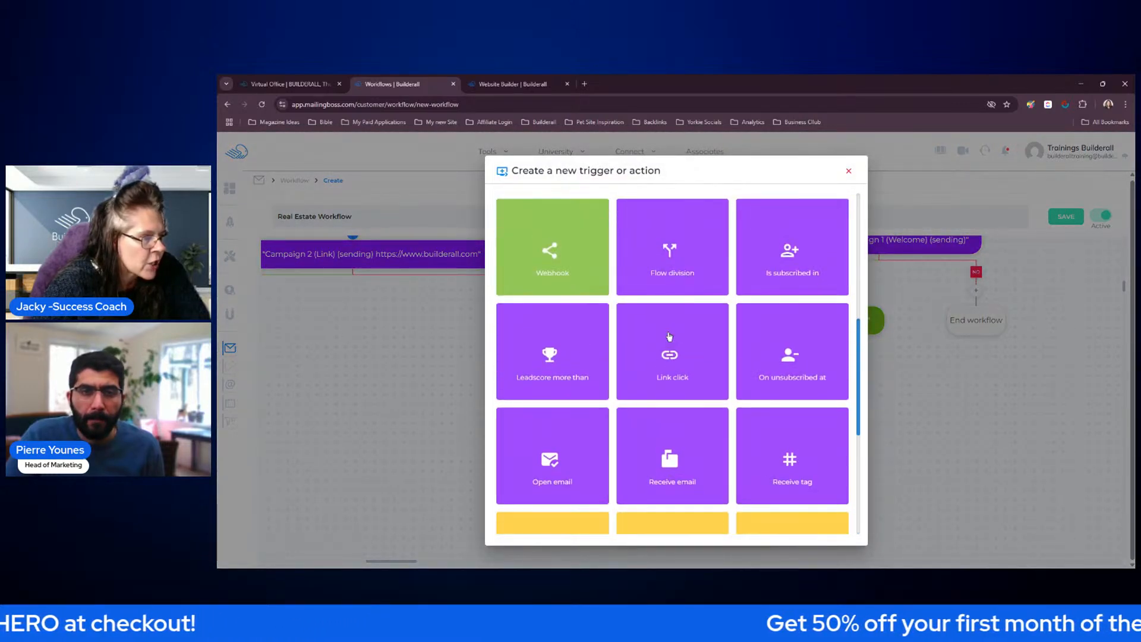
pyautogui.scroll(2, 669, 335)
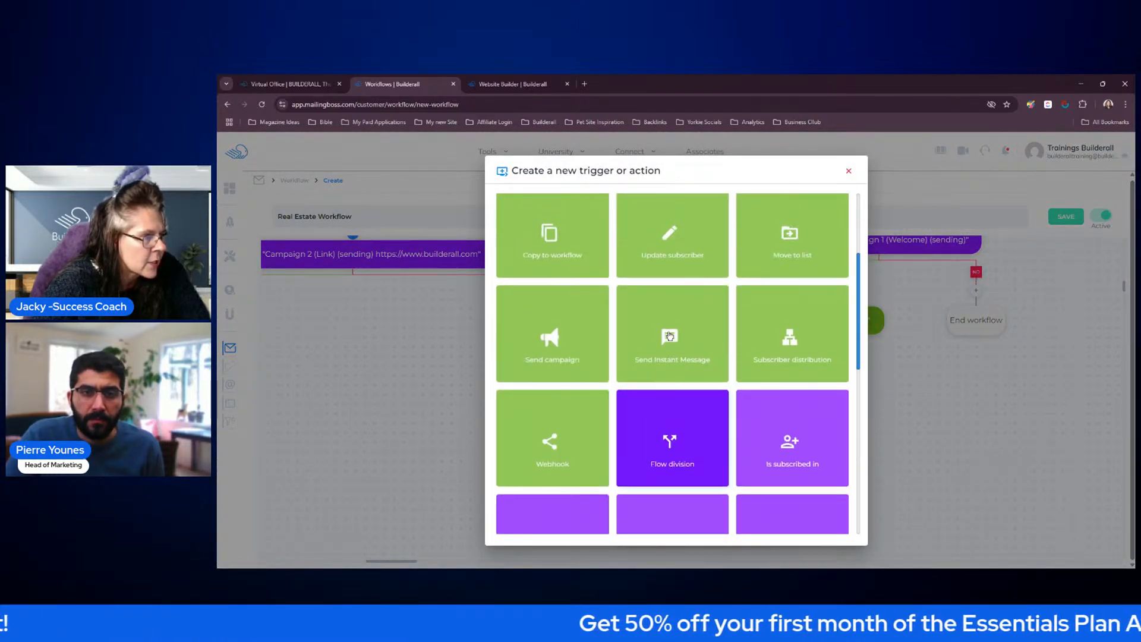
pyautogui.scroll(-6, 671, 337)
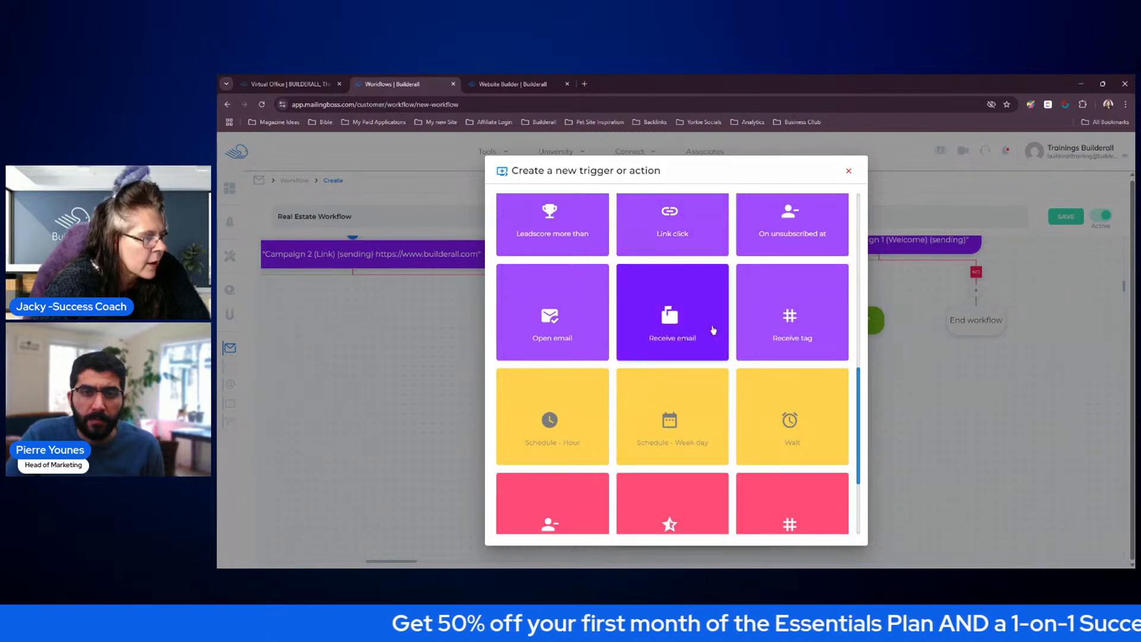
pyautogui.scroll(1, 717, 328)
pyautogui.click(686, 274)
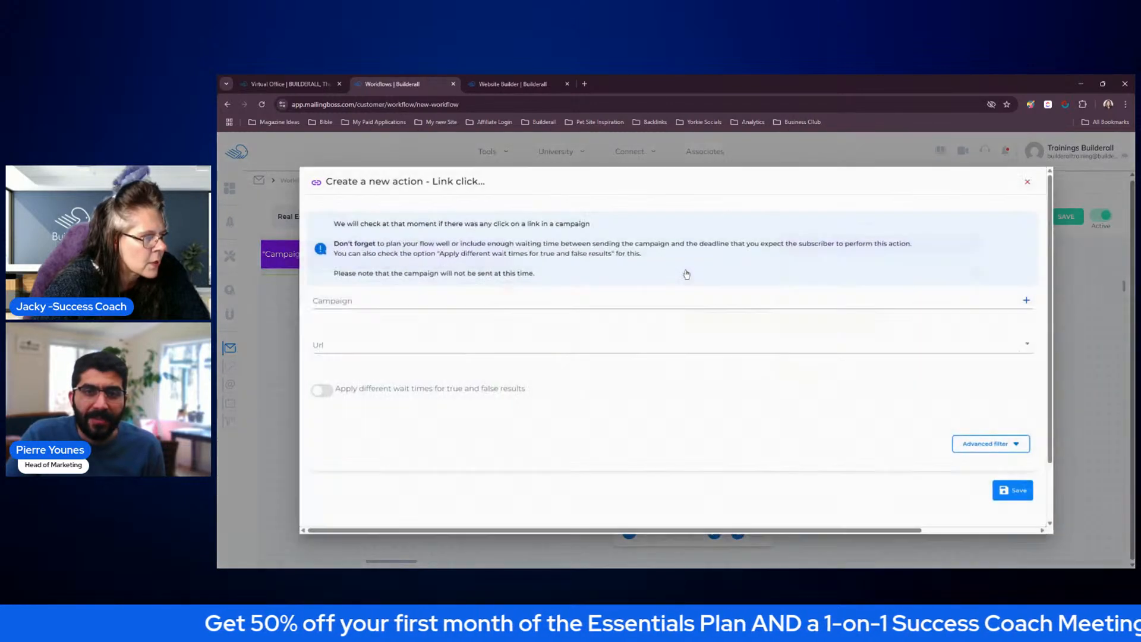
pyautogui.click(650, 302)
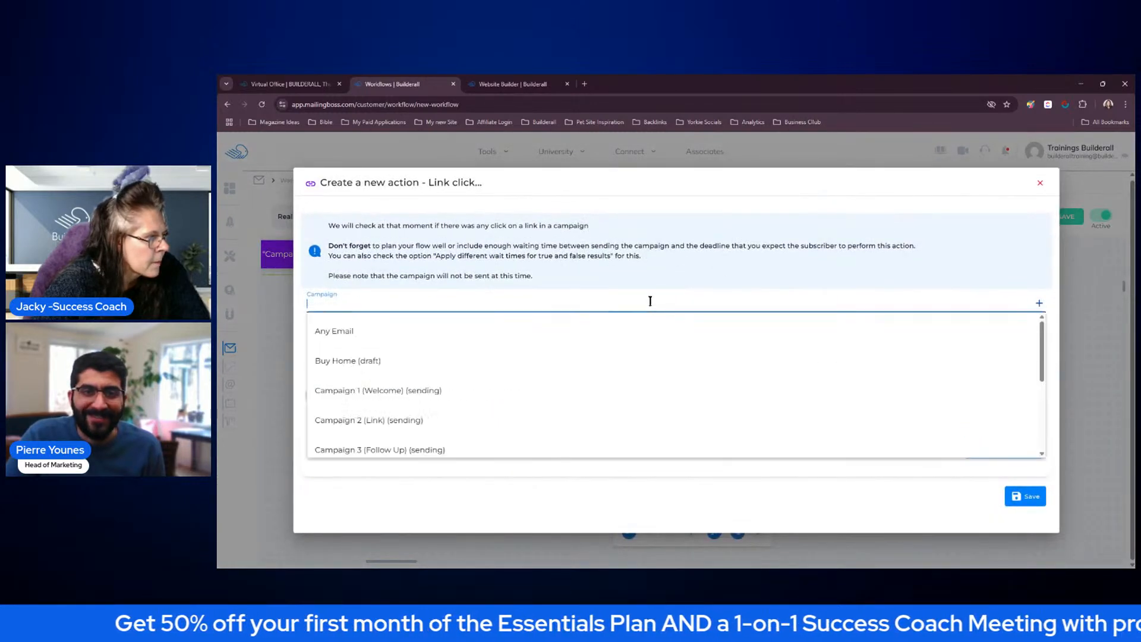
pyautogui.click(422, 419)
pyautogui.click(492, 347)
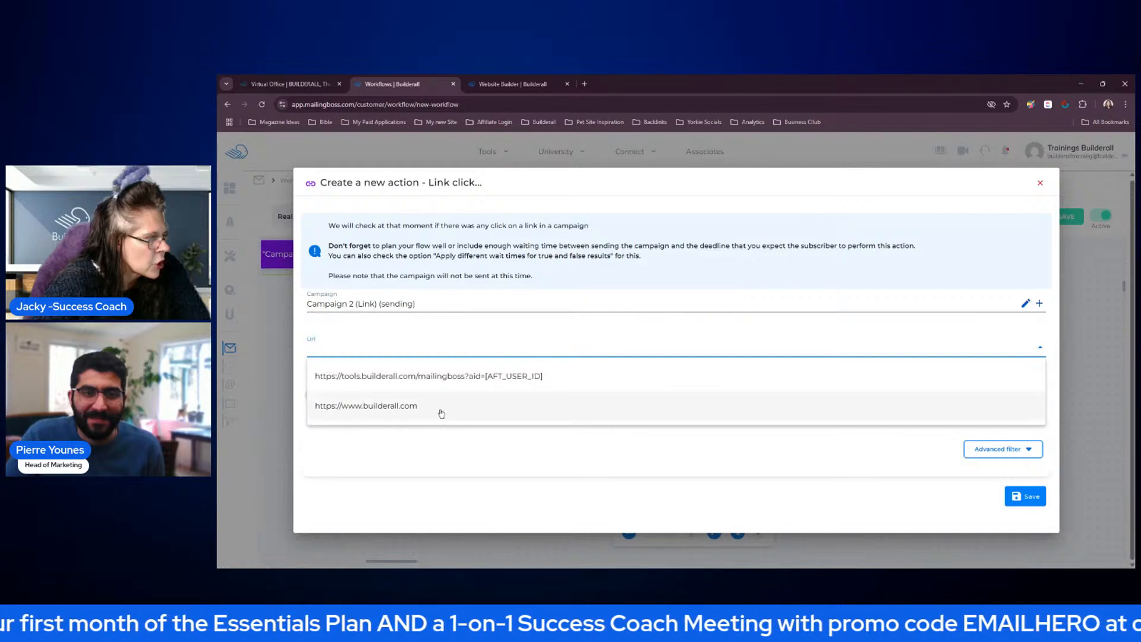
pyautogui.click(570, 407)
pyautogui.click(1021, 500)
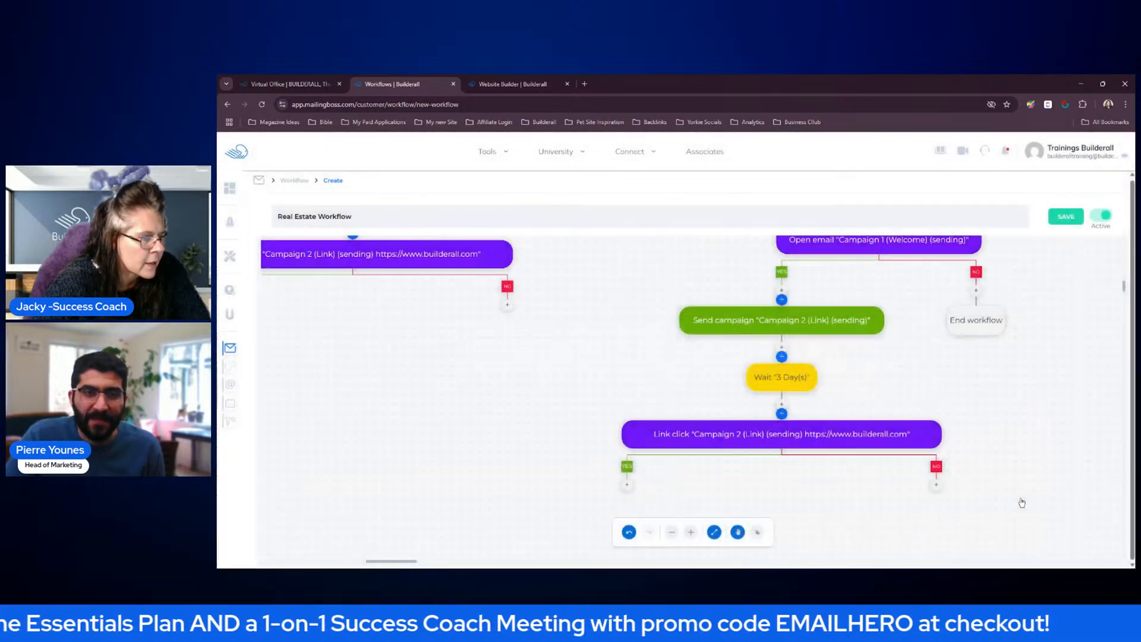
# Add a Send campaign action with Campaign 3 (Follow Up) on the new Link click condition's YES branch and save it
pyautogui.scroll(-3, 1017, 437)
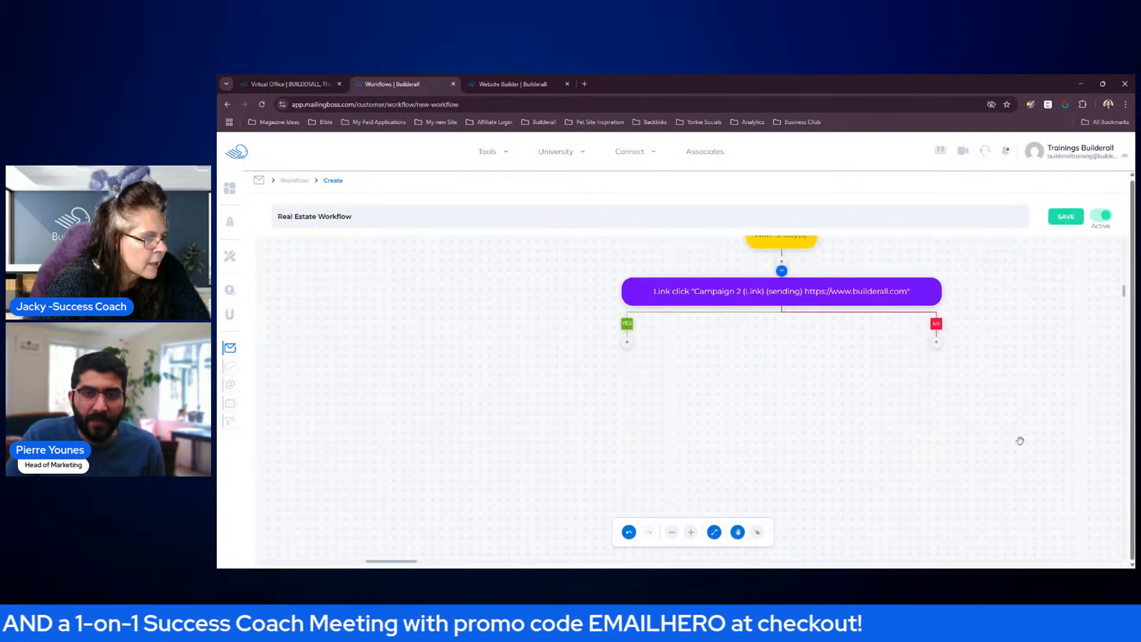
pyautogui.click(627, 343)
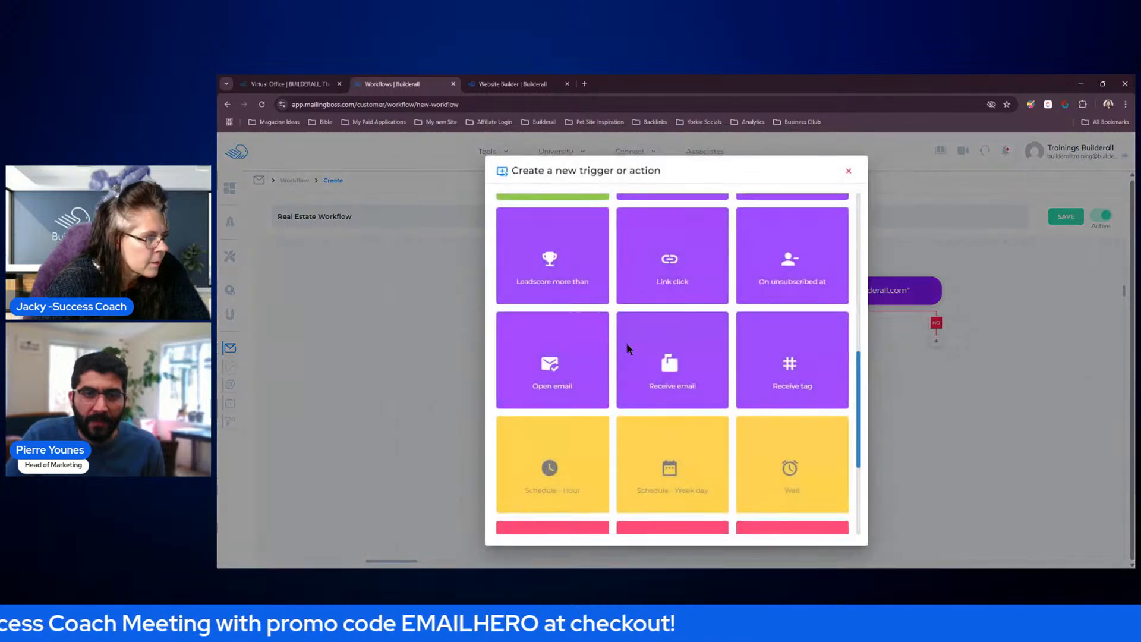
pyautogui.scroll(4, 580, 339)
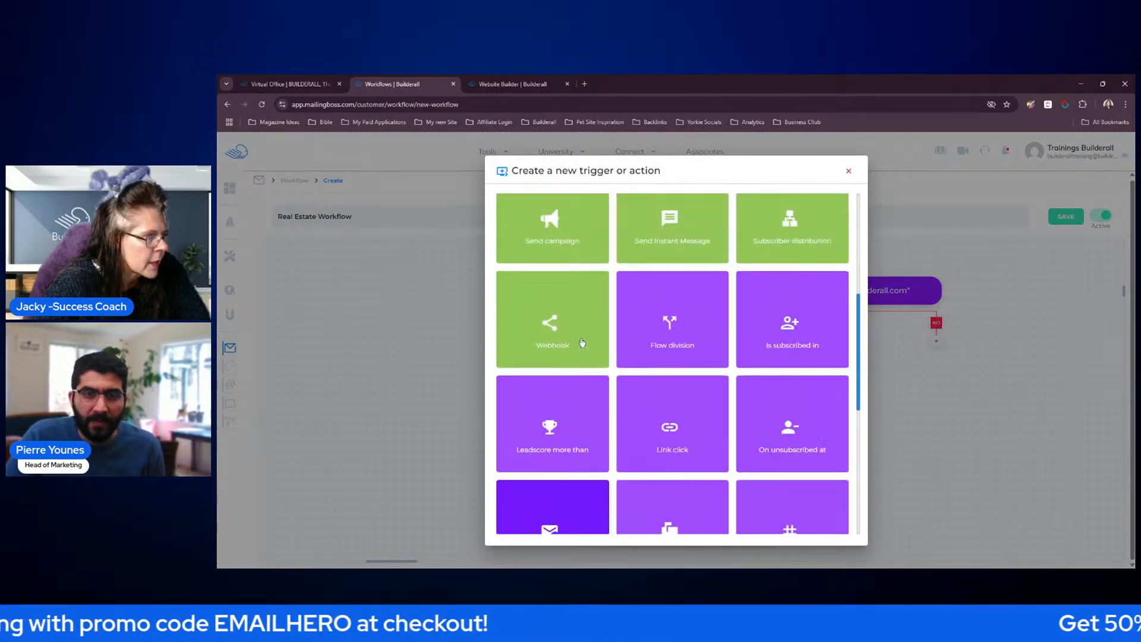
pyautogui.click(565, 291)
pyautogui.click(556, 324)
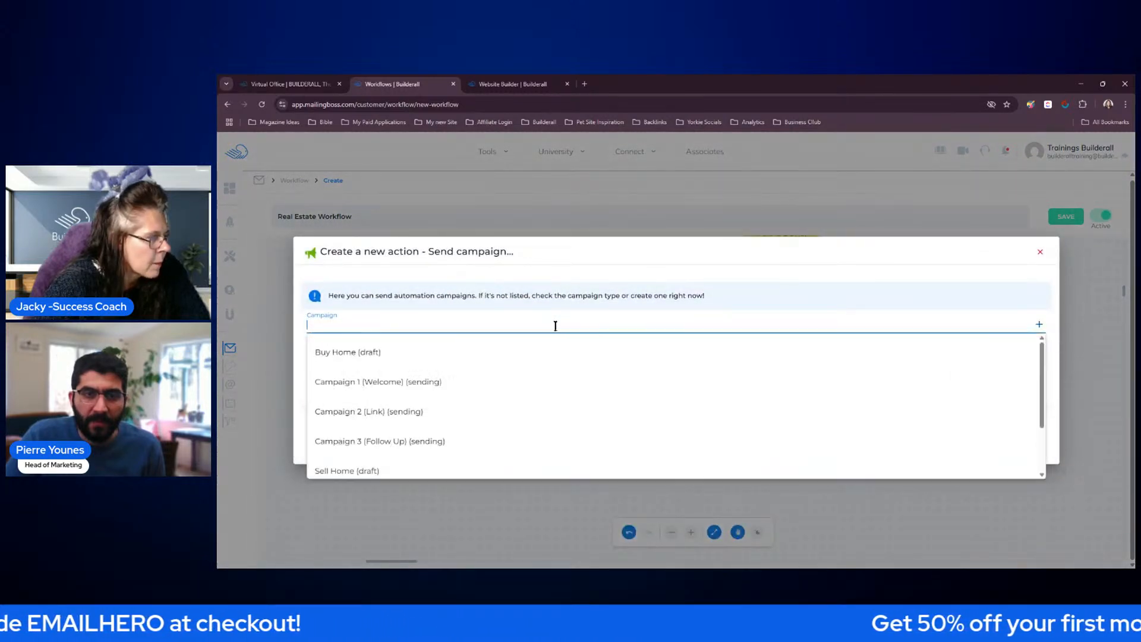
pyautogui.click(422, 439)
pyautogui.click(1018, 434)
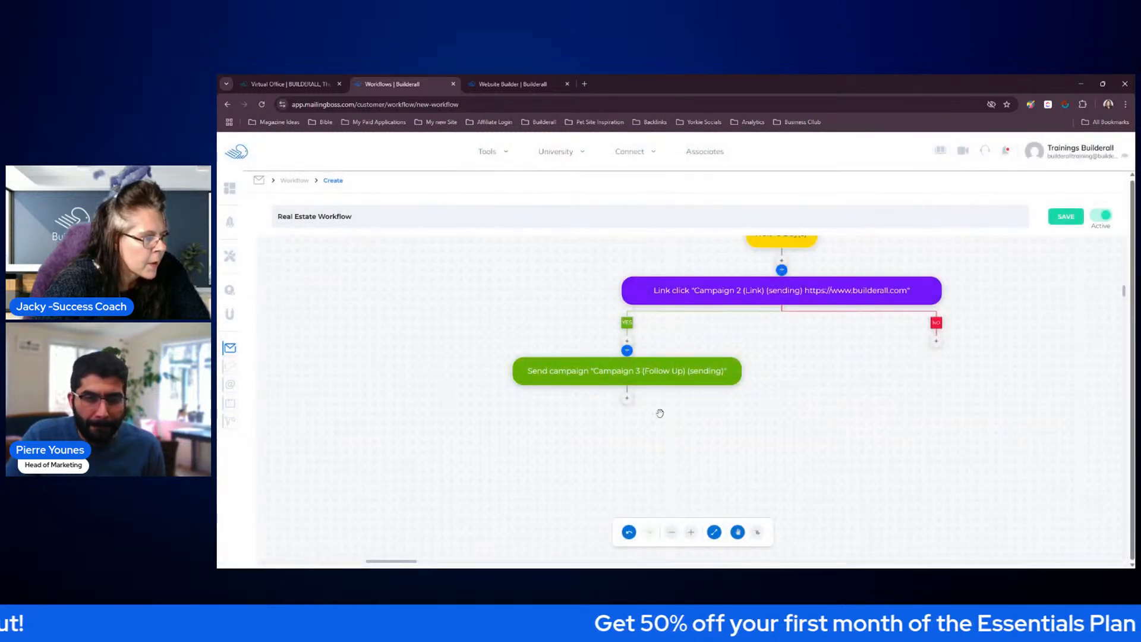
# Add End workflow actions below the new Campaign 3 (Follow Up) action and on the same Link click condition's NO branch
pyautogui.click(627, 398)
pyautogui.scroll(-10, 654, 401)
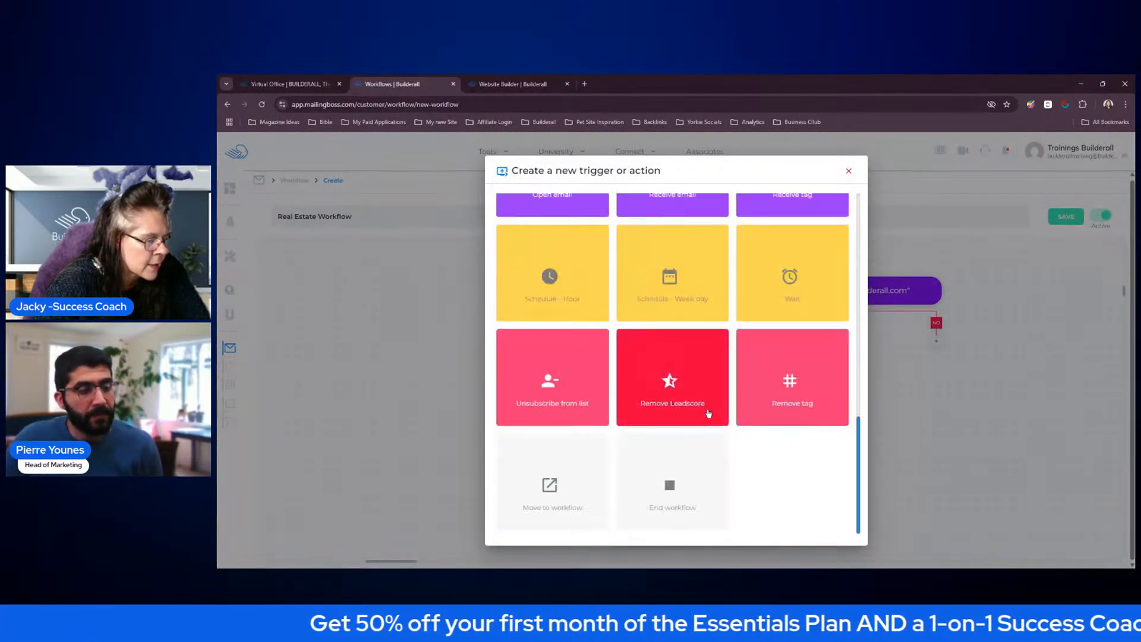
pyautogui.click(674, 467)
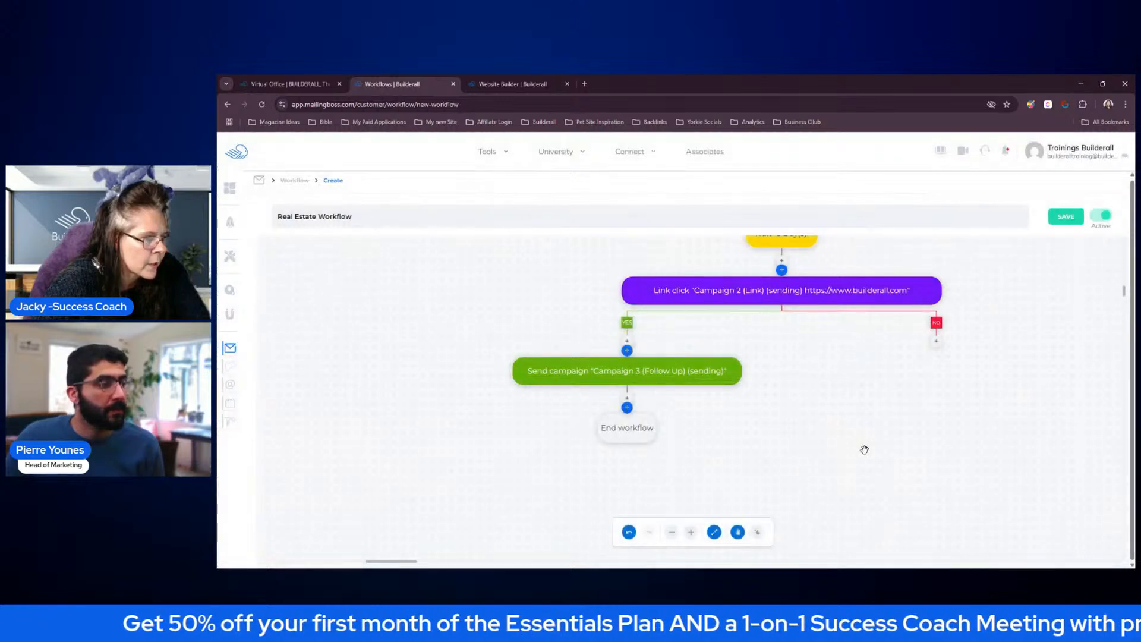
pyautogui.click(938, 342)
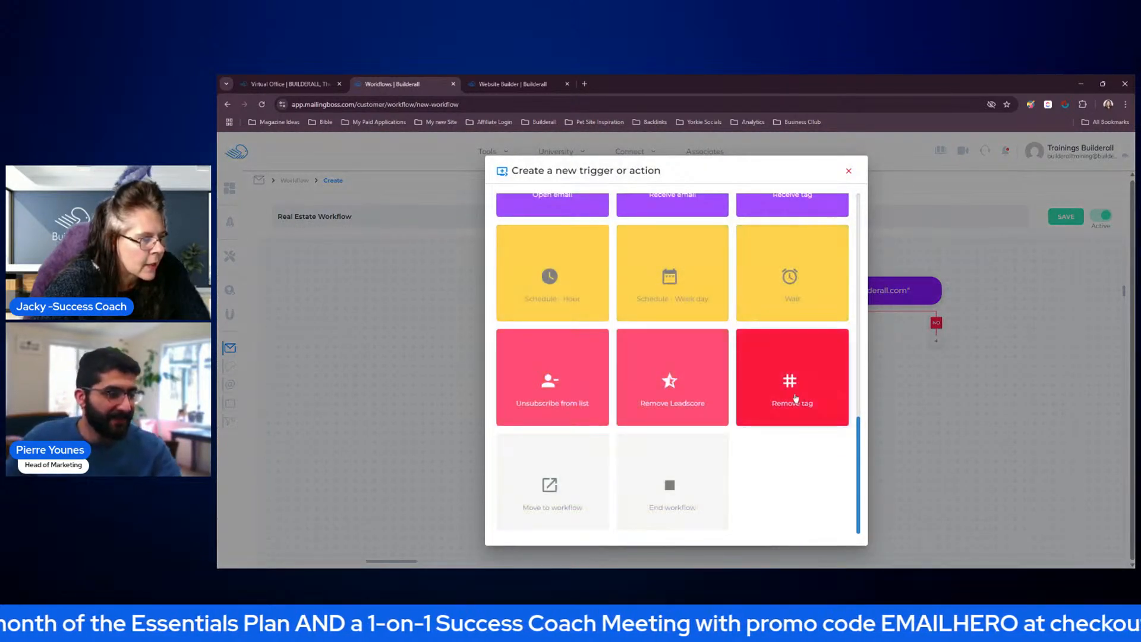
pyautogui.click(656, 478)
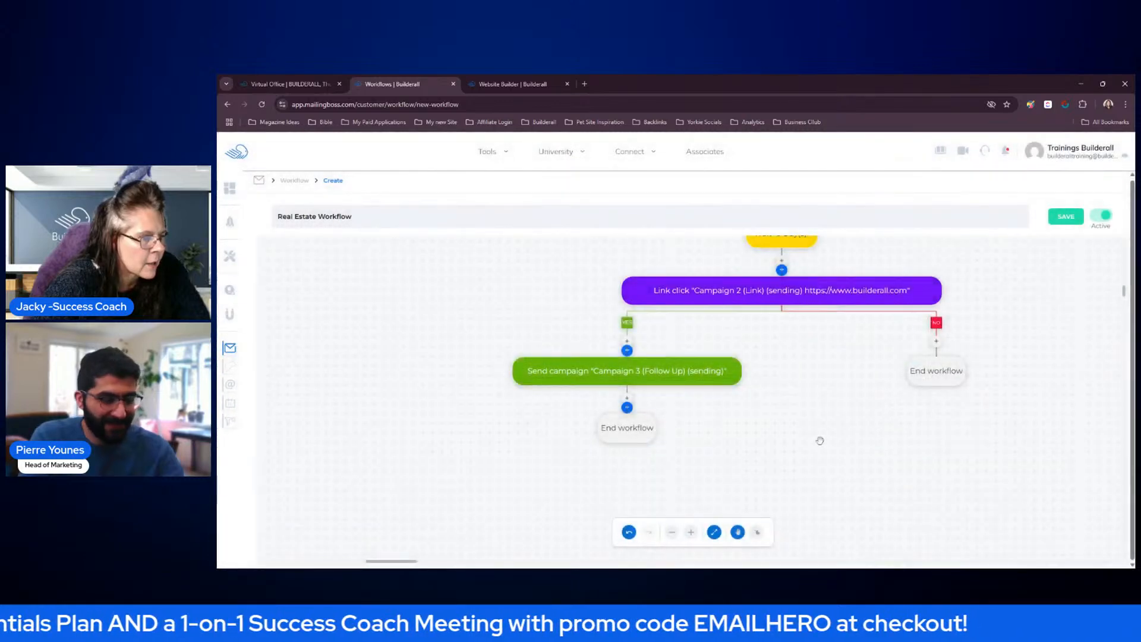
# Add an End workflow action on the open NO branch of the first Link click condition
pyautogui.moveTo(579, 293); pyautogui.dragTo(775, 491)
pyautogui.moveTo(778, 369); pyautogui.dragTo(786, 385)
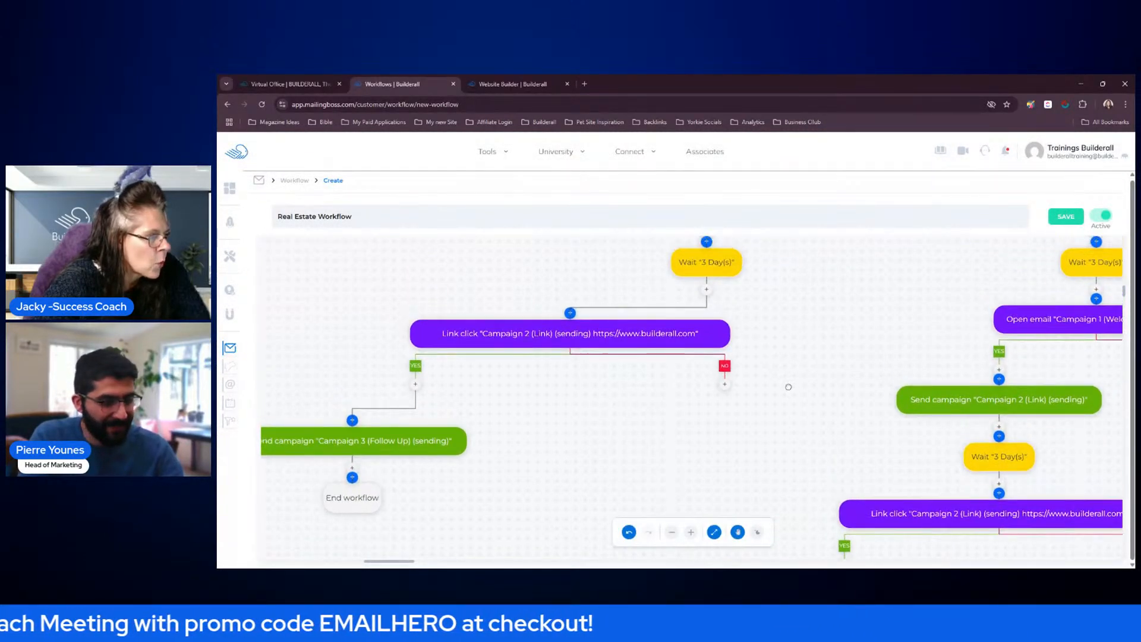
pyautogui.click(721, 383)
pyautogui.click(678, 478)
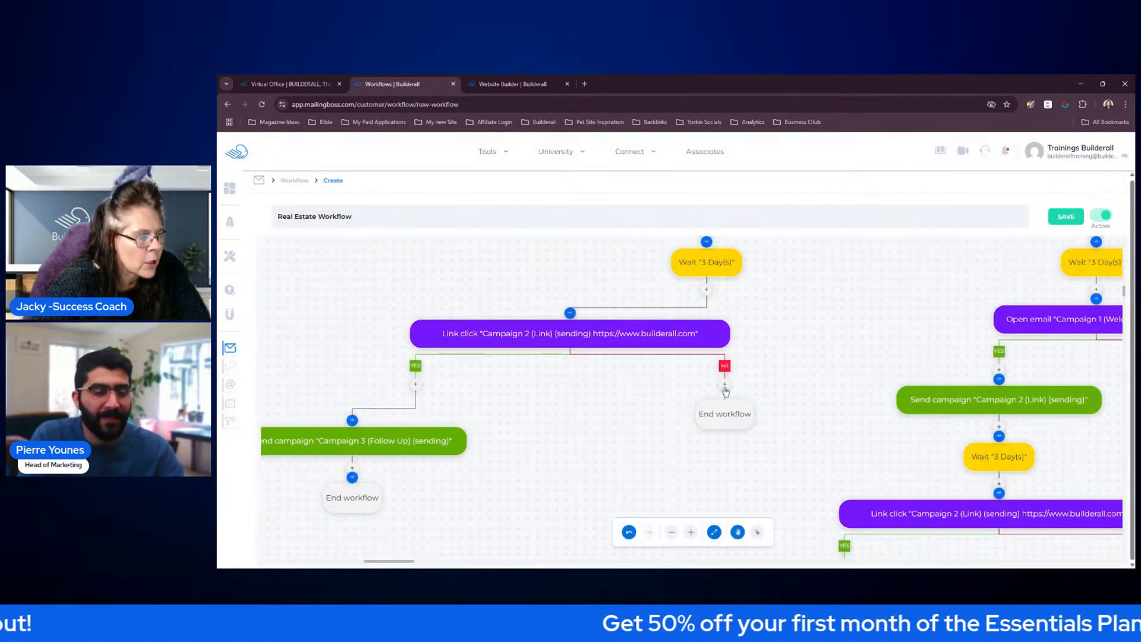
pyautogui.moveTo(735, 421)
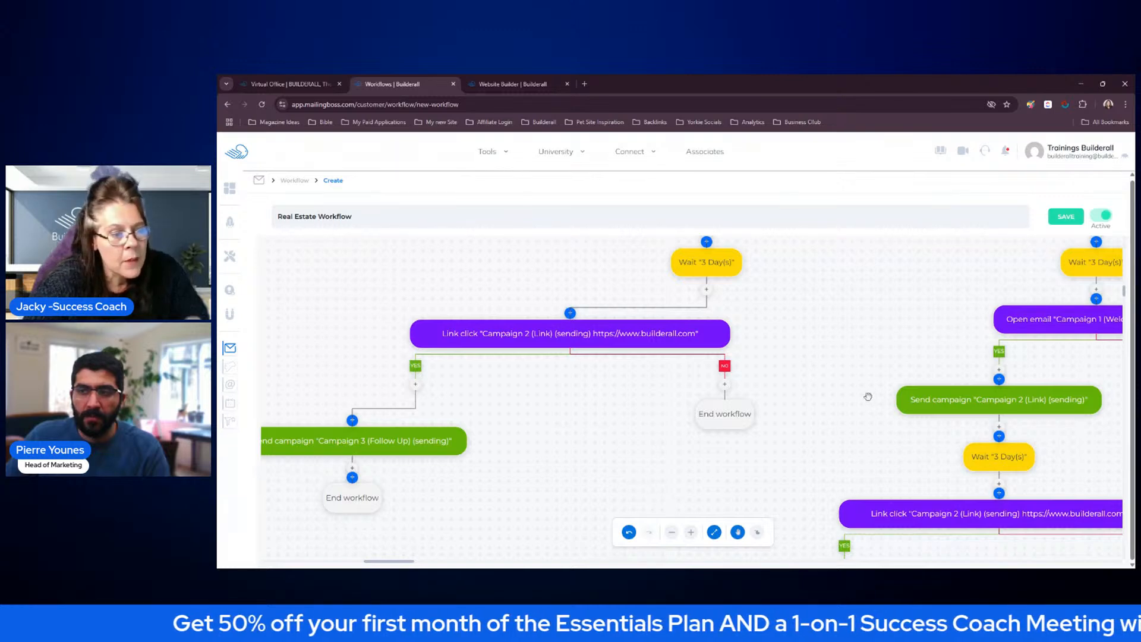
# Review the whole Real Estate Workflow diagram, checking each YES and NO branch from the start down to its End workflow action
pyautogui.moveTo(825, 392); pyautogui.dragTo(804, 364)
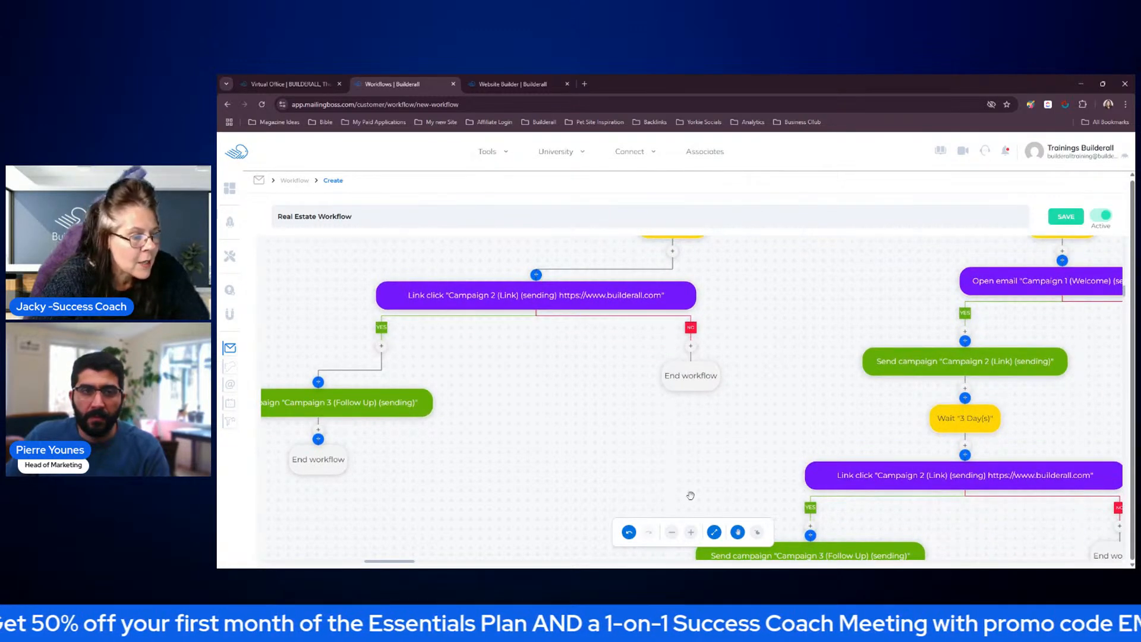
pyautogui.scroll(-1, 763, 440)
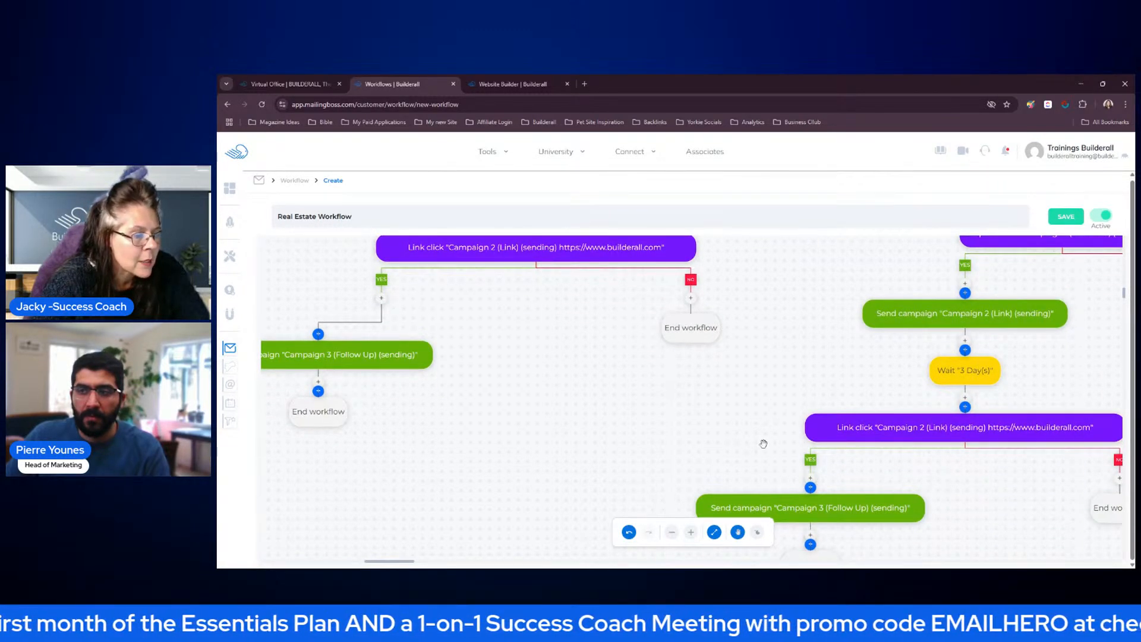
pyautogui.click(671, 532)
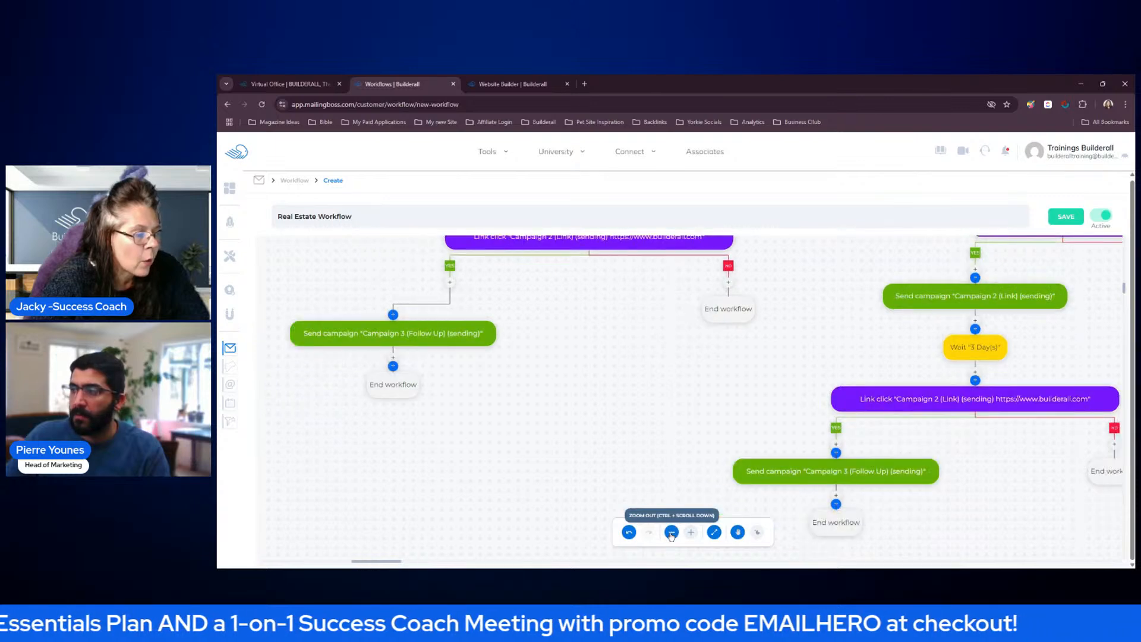
pyautogui.click(671, 533)
pyautogui.click(671, 533)
pyautogui.click(672, 533)
pyautogui.moveTo(739, 398); pyautogui.dragTo(626, 488)
pyautogui.moveTo(704, 426); pyautogui.dragTo(633, 492)
pyautogui.moveTo(1044, 382); pyautogui.dragTo(1013, 335)
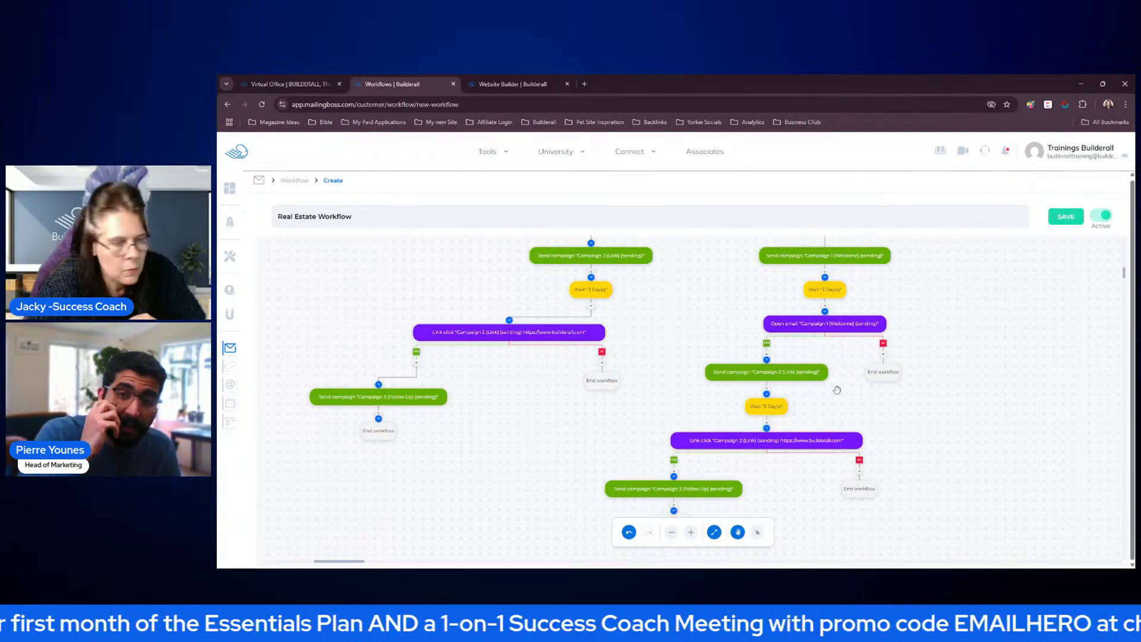
pyautogui.scroll(-2, 939, 404)
pyautogui.scroll(2, 939, 404)
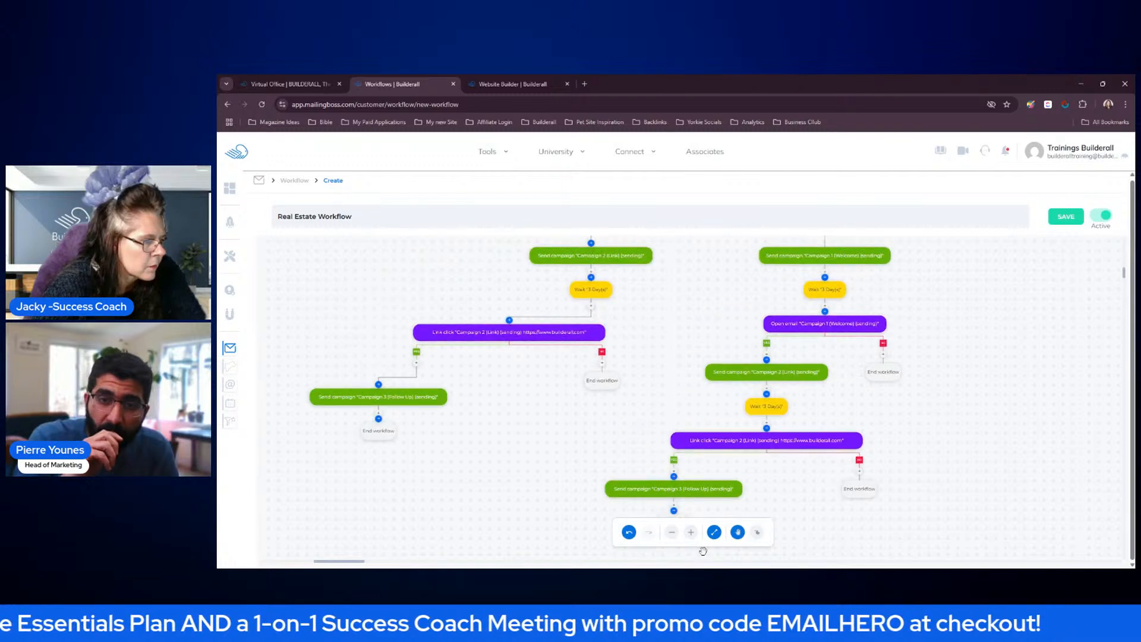
pyautogui.click(672, 532)
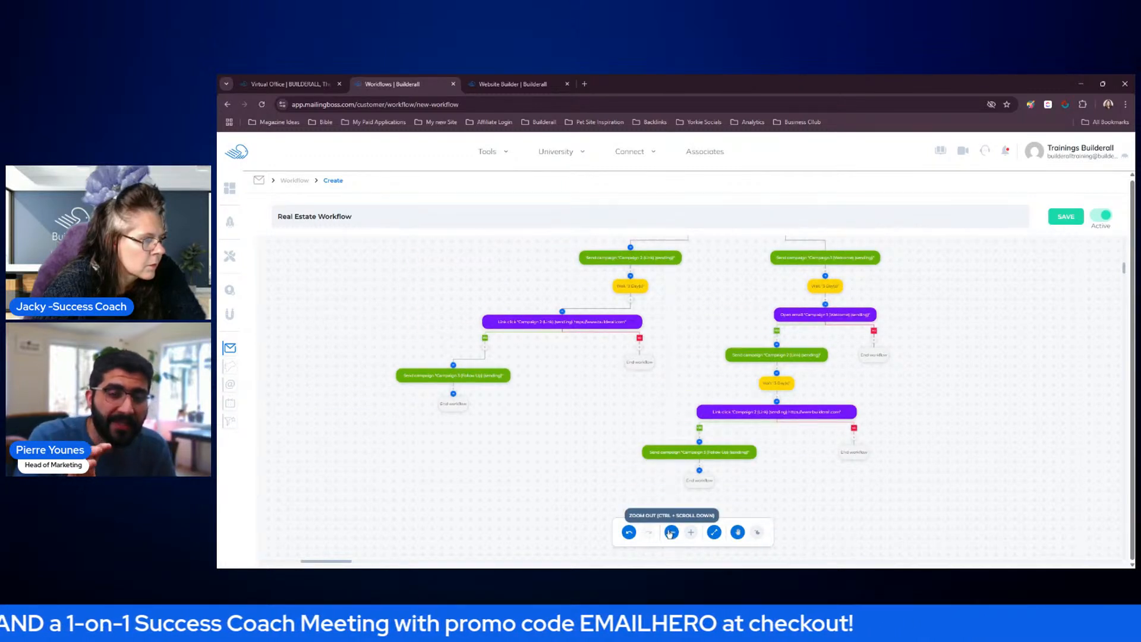
pyautogui.moveTo(968, 354); pyautogui.dragTo(945, 397)
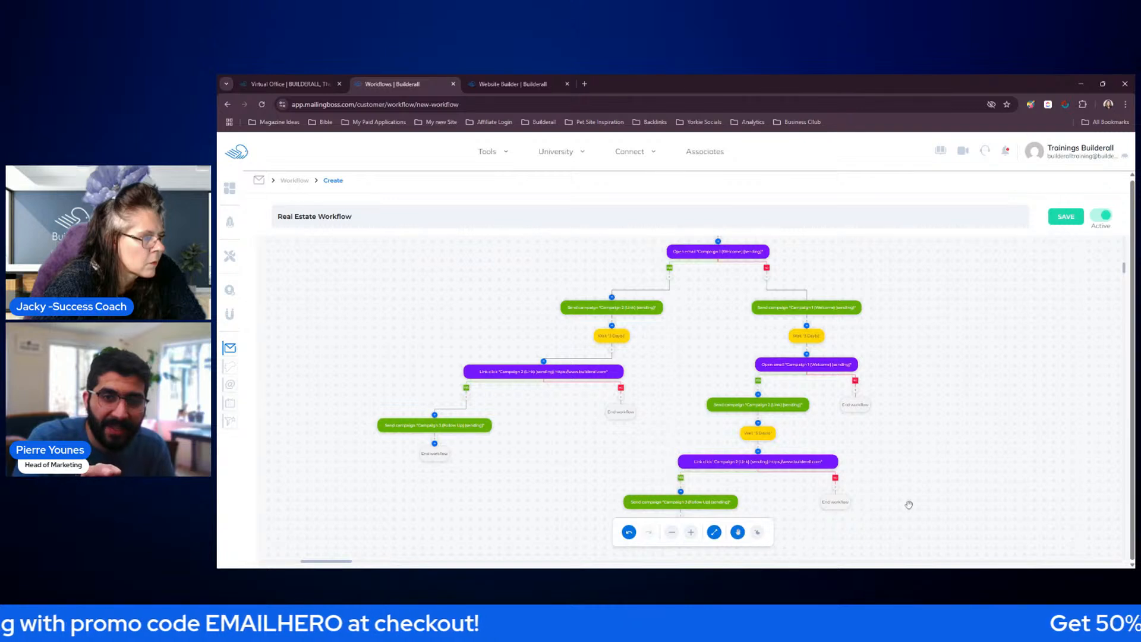
pyautogui.moveTo(948, 423); pyautogui.dragTo(943, 466)
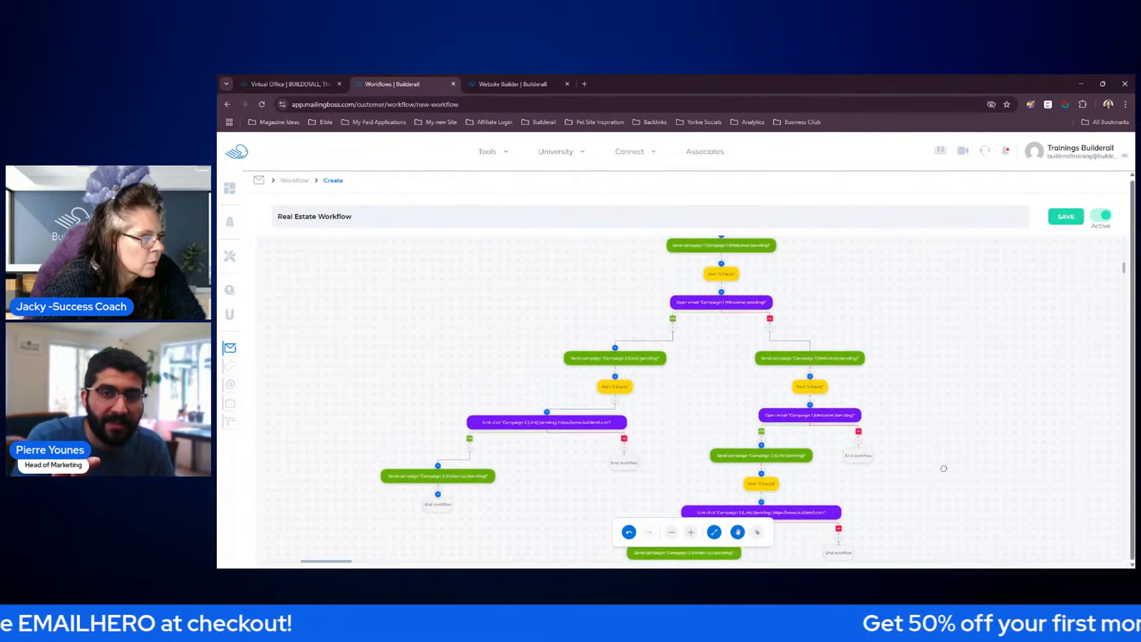
pyautogui.scroll(-3, 948, 438)
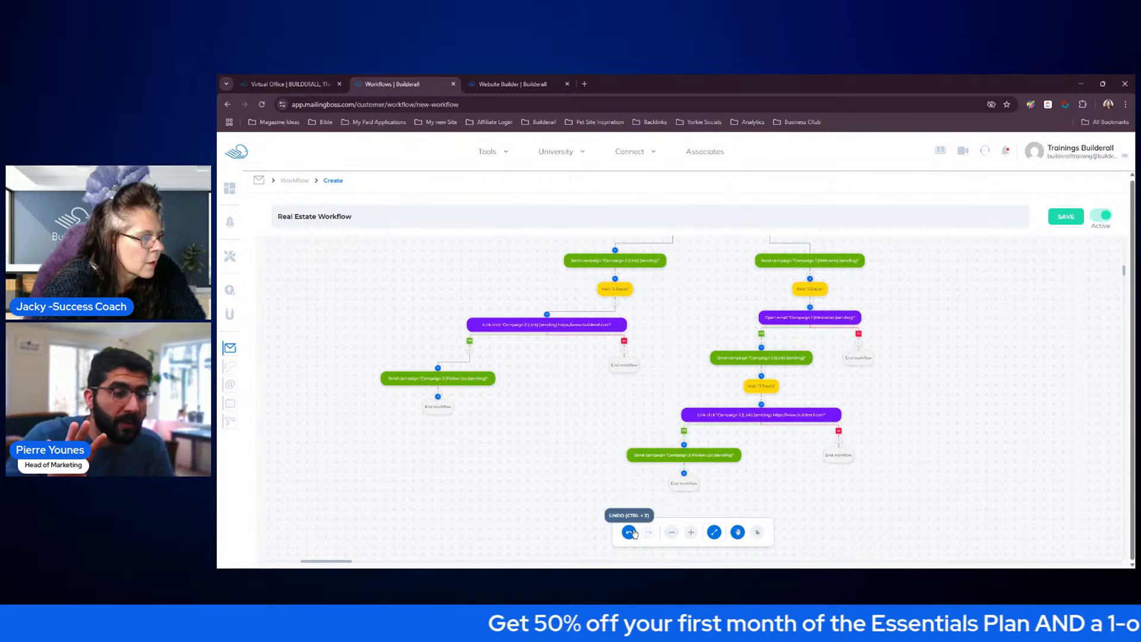
pyautogui.scroll(2, 548, 439)
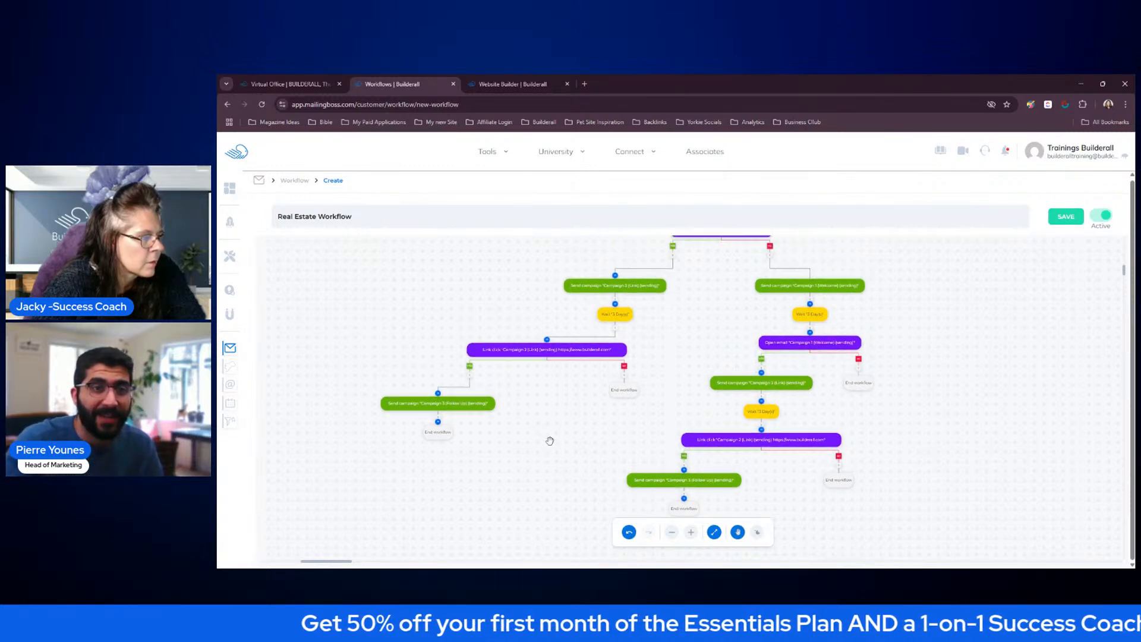
pyautogui.scroll(10, 1037, 327)
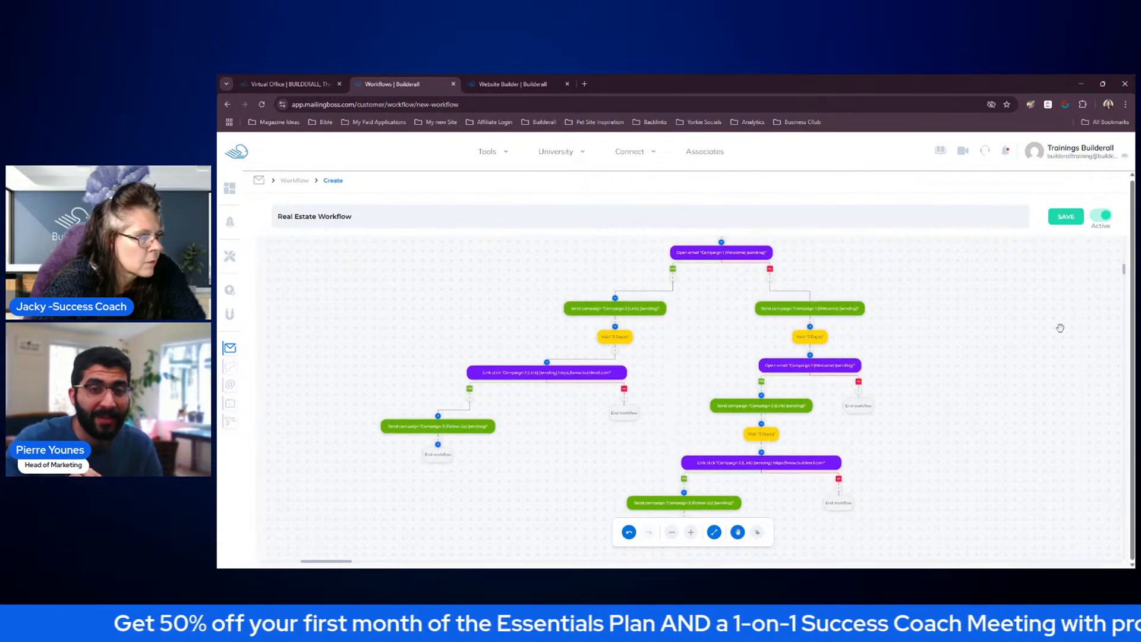
pyautogui.scroll(-5, 1036, 325)
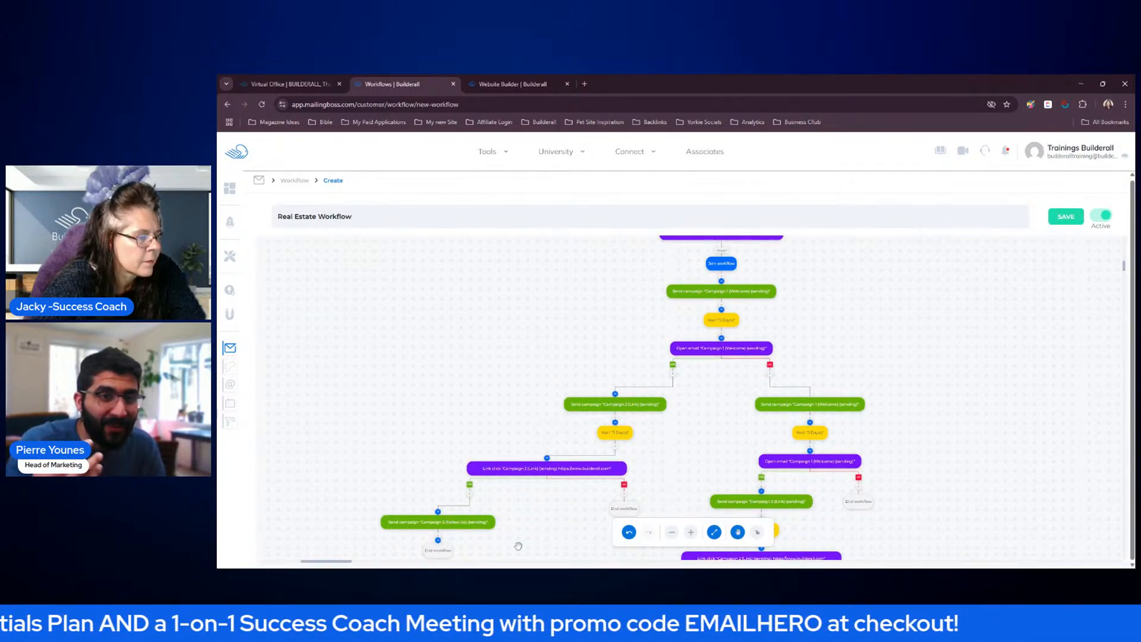
# Leave the workflow editor's full-screen mode and save the Real Estate Workflow
pyautogui.click(715, 532)
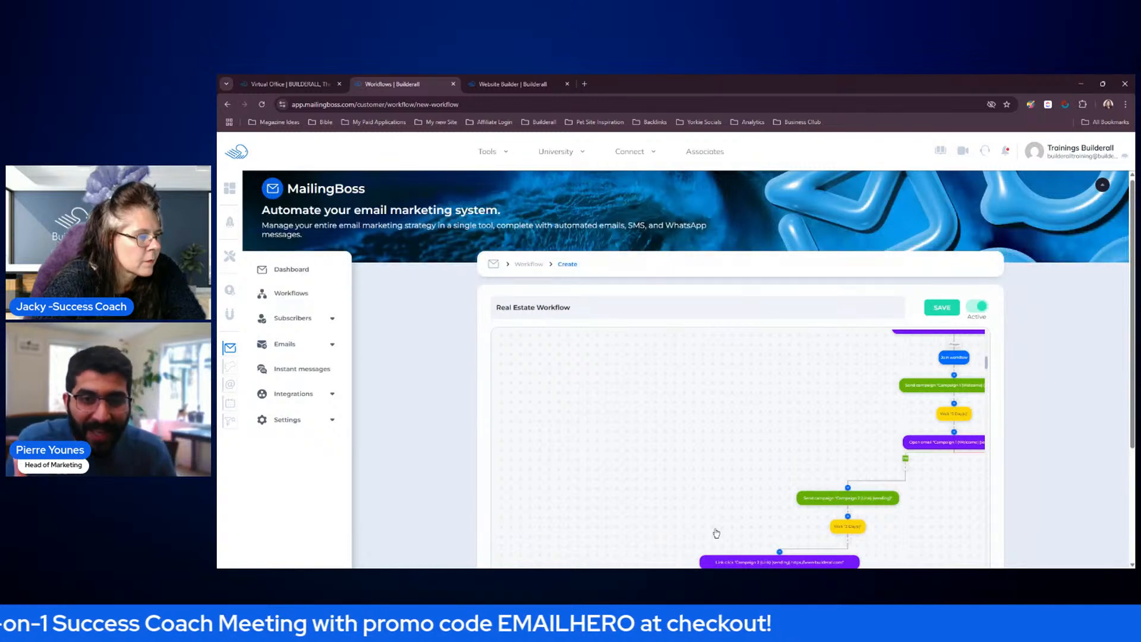
pyautogui.moveTo(696, 451); pyautogui.dragTo(560, 444)
pyautogui.scroll(-1, 1083, 397)
pyautogui.scroll(-2, 1083, 397)
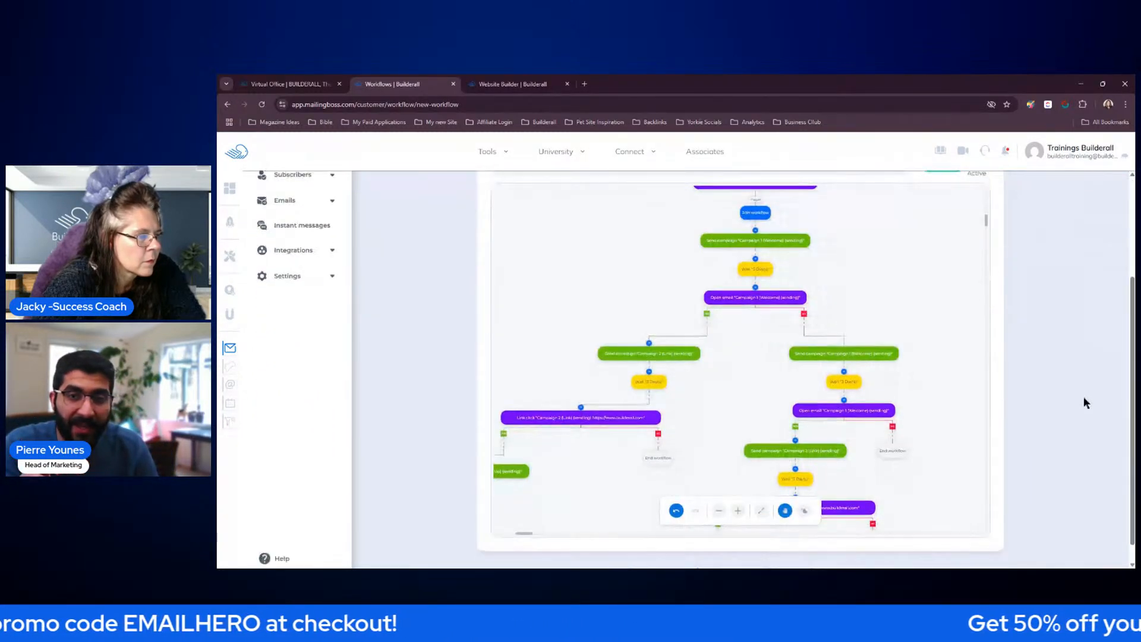
pyautogui.scroll(1, 1049, 376)
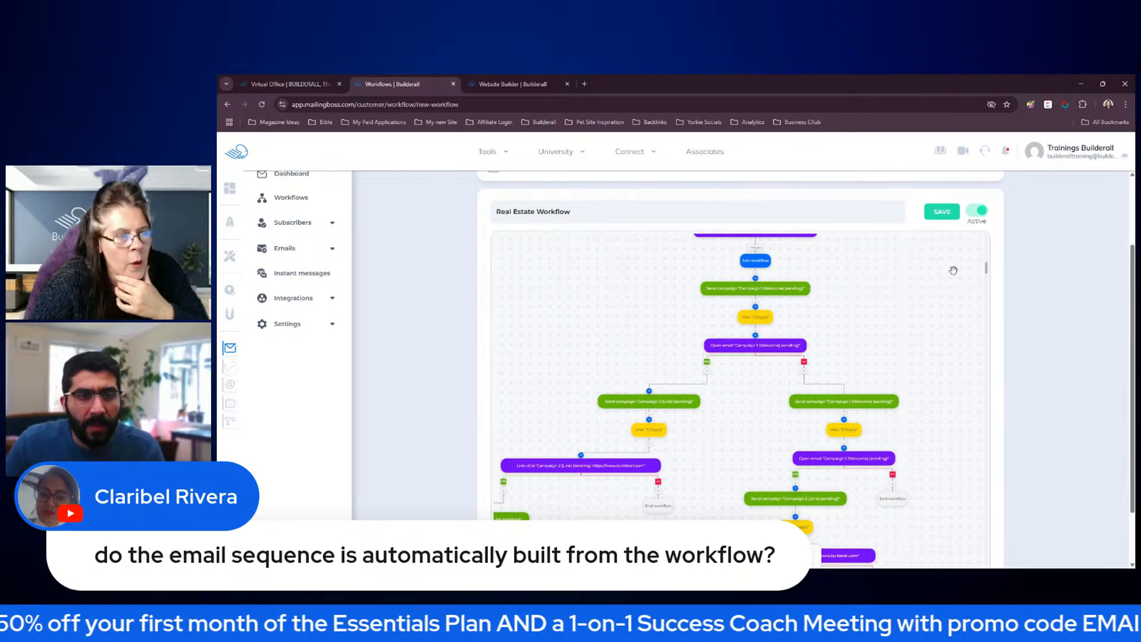
pyautogui.click(942, 212)
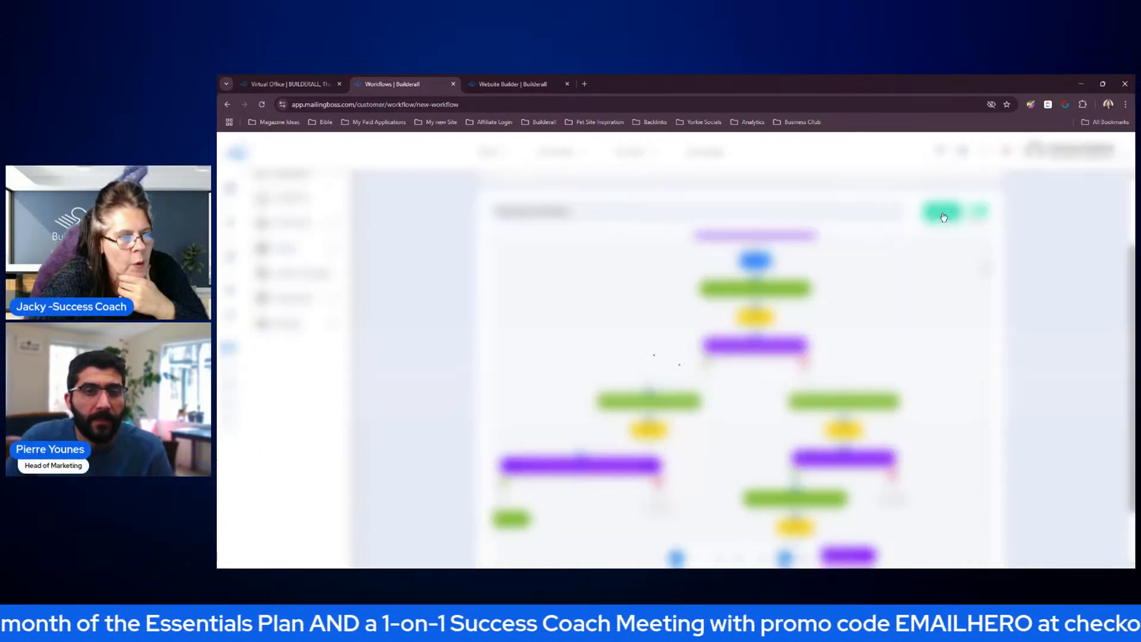
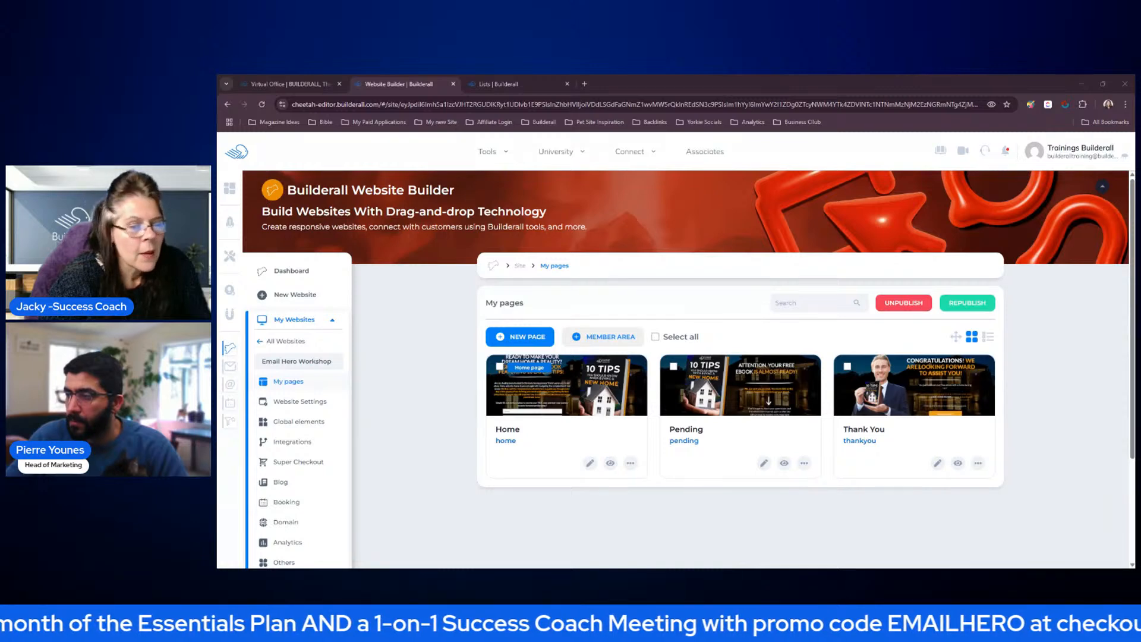
# Open the Home page of the Email Hero Workshop site in the website editor
pyautogui.scroll(-3, 1052, 354)
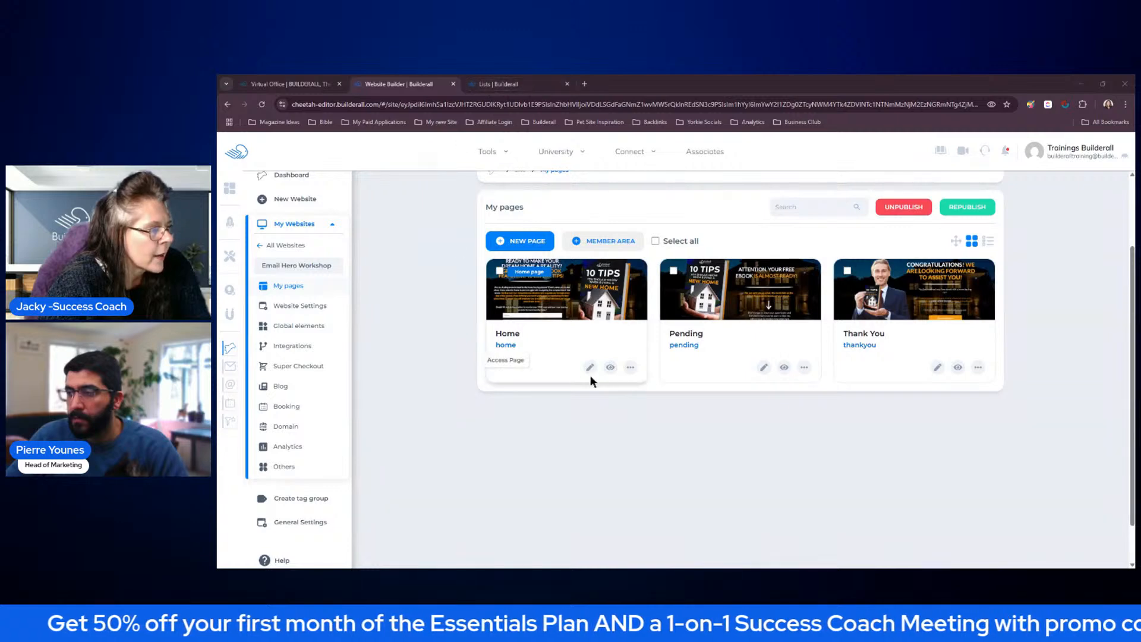
pyautogui.click(590, 369)
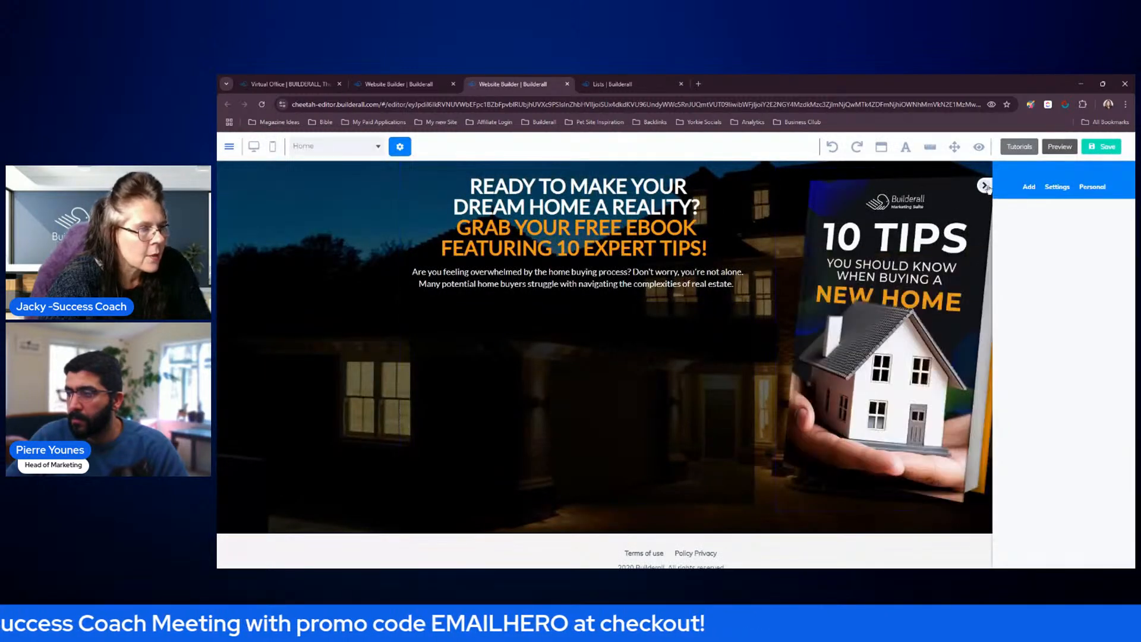
pyautogui.click(985, 187)
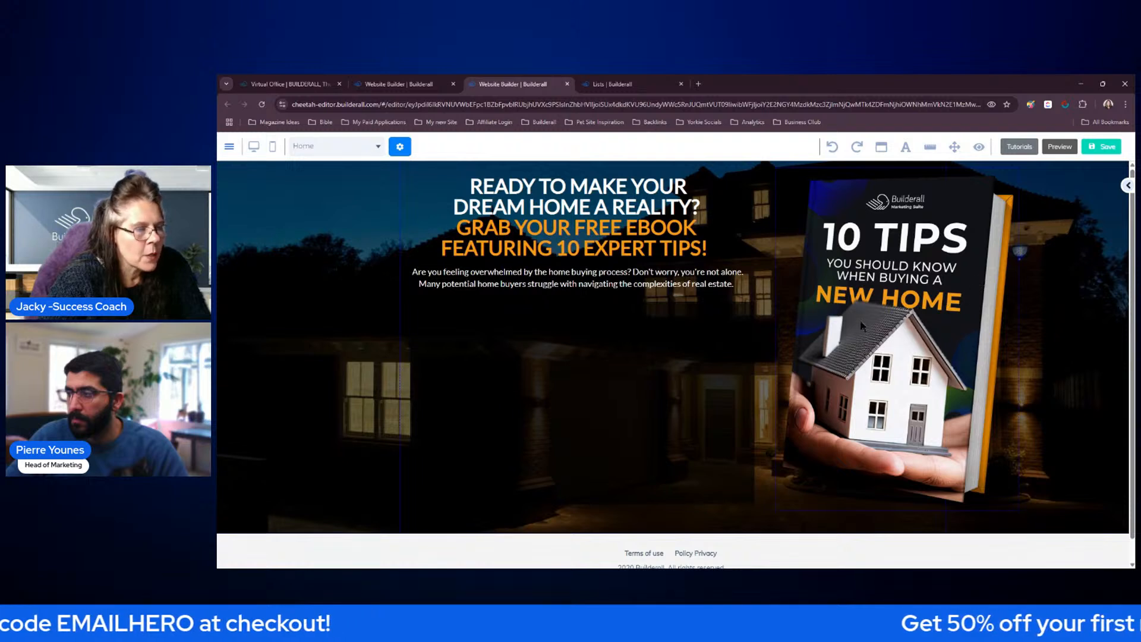
# Place the Contact Form design with the GET INSTANT ACCESS button below the Home page's intro text and widen it to the right
pyautogui.click(1127, 186)
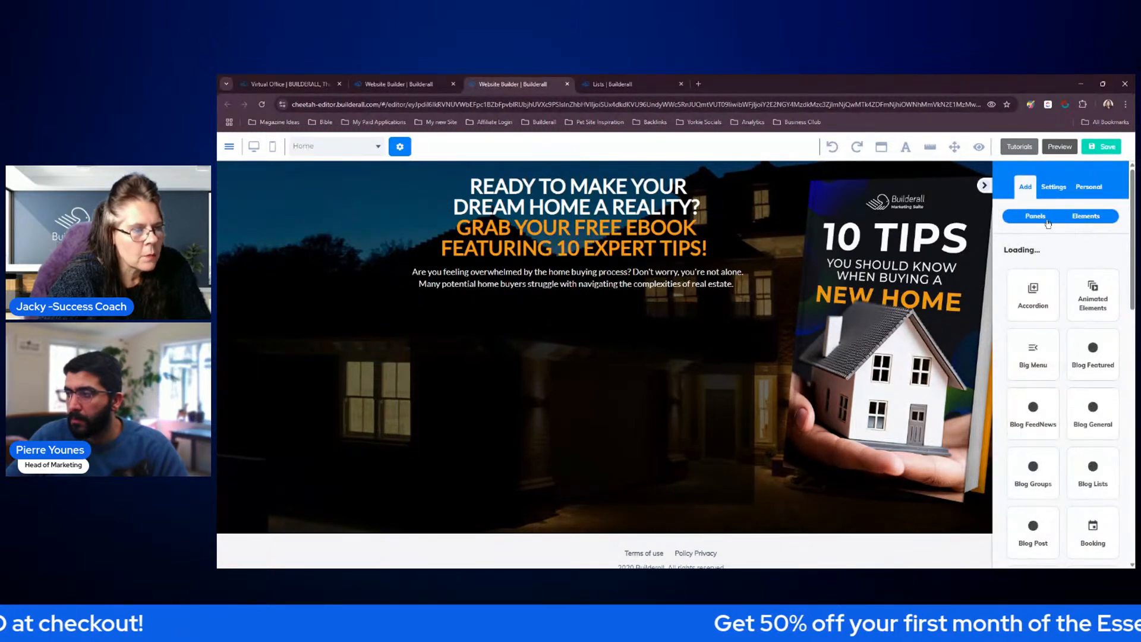
pyautogui.click(1086, 216)
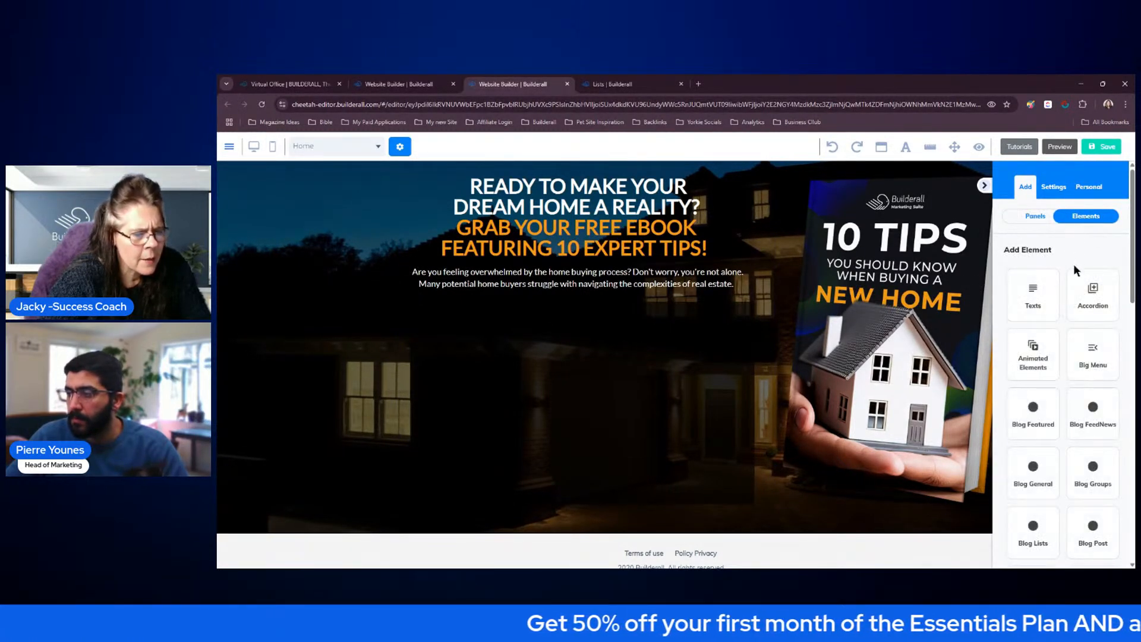
pyautogui.scroll(-2, 1042, 319)
pyautogui.scroll(-2, 1052, 317)
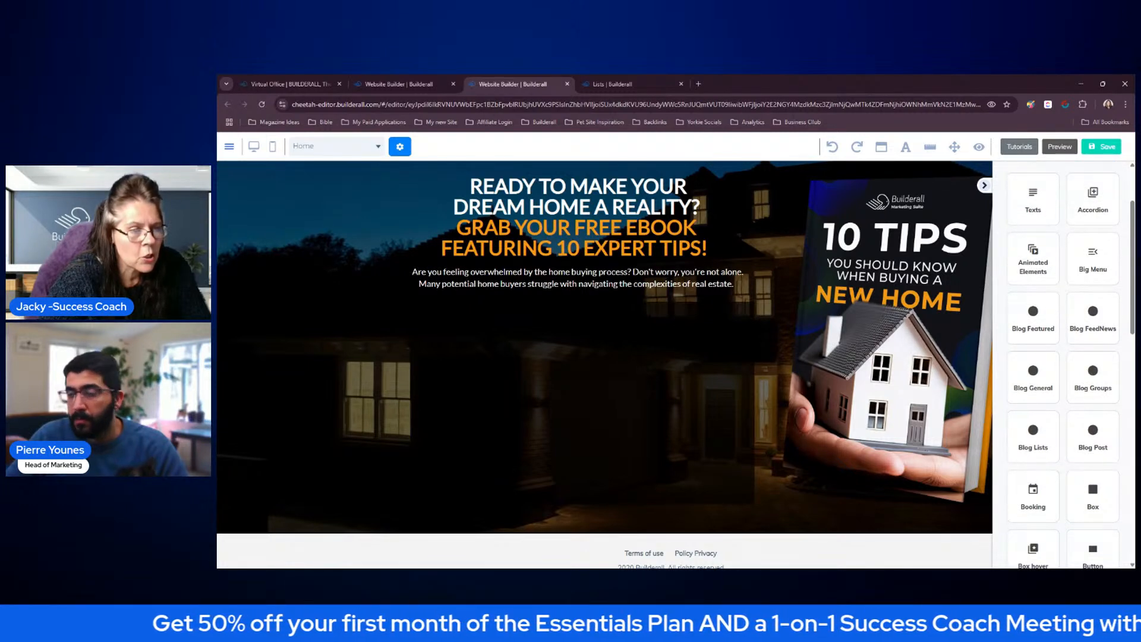
pyautogui.scroll(-4, 1124, 254)
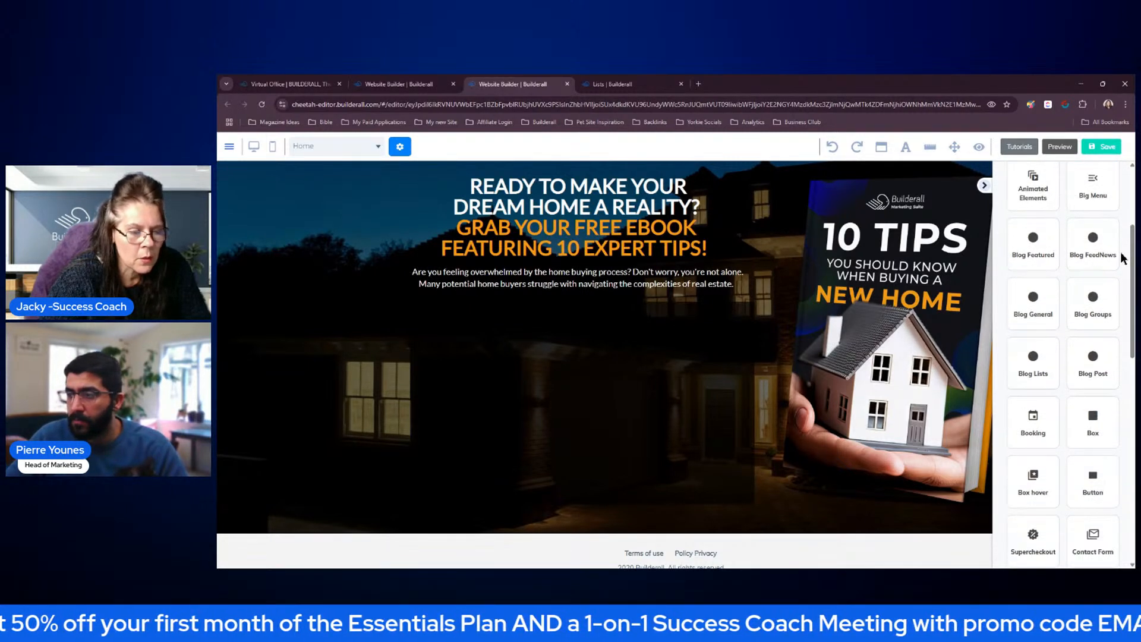
pyautogui.scroll(-4, 1124, 256)
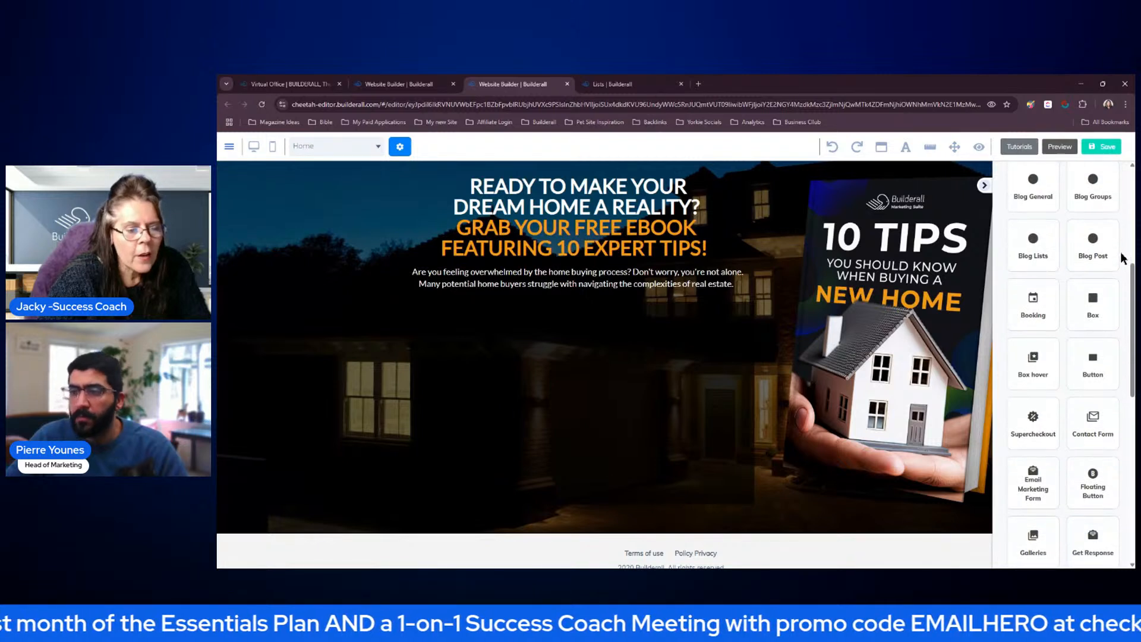
pyautogui.scroll(-4, 1046, 368)
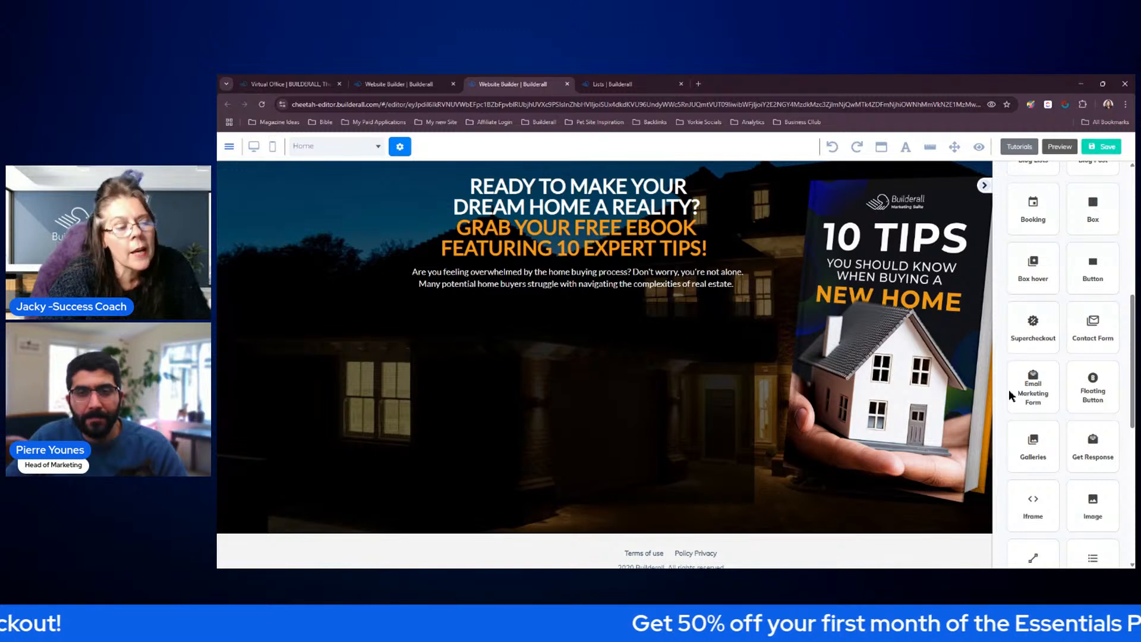
pyautogui.click(1093, 334)
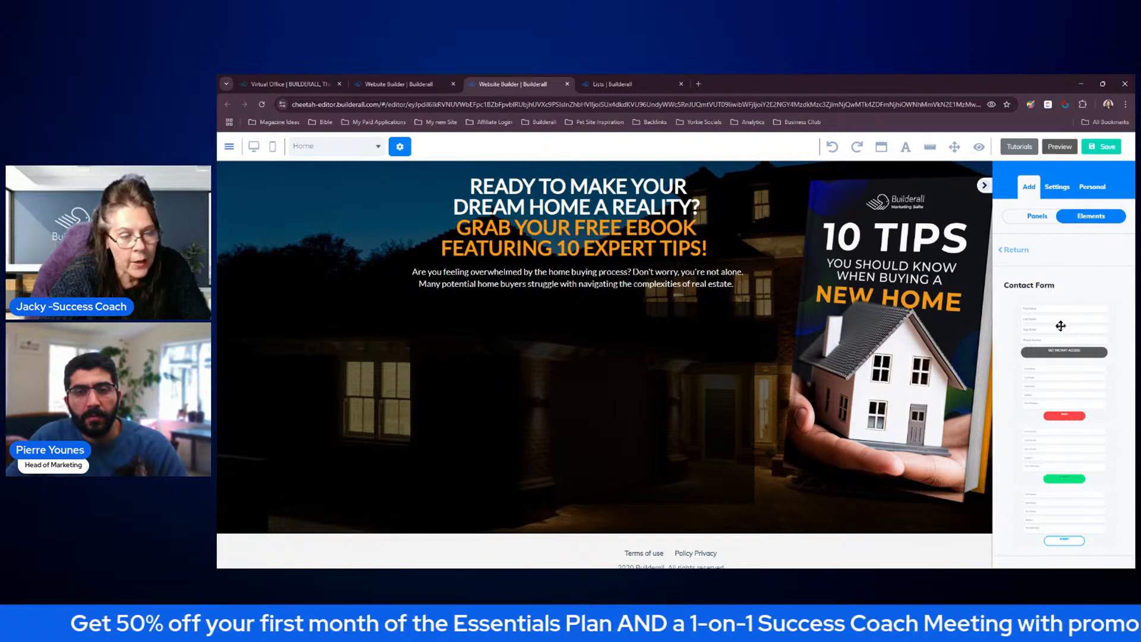
pyautogui.moveTo(1061, 326); pyautogui.dragTo(557, 361)
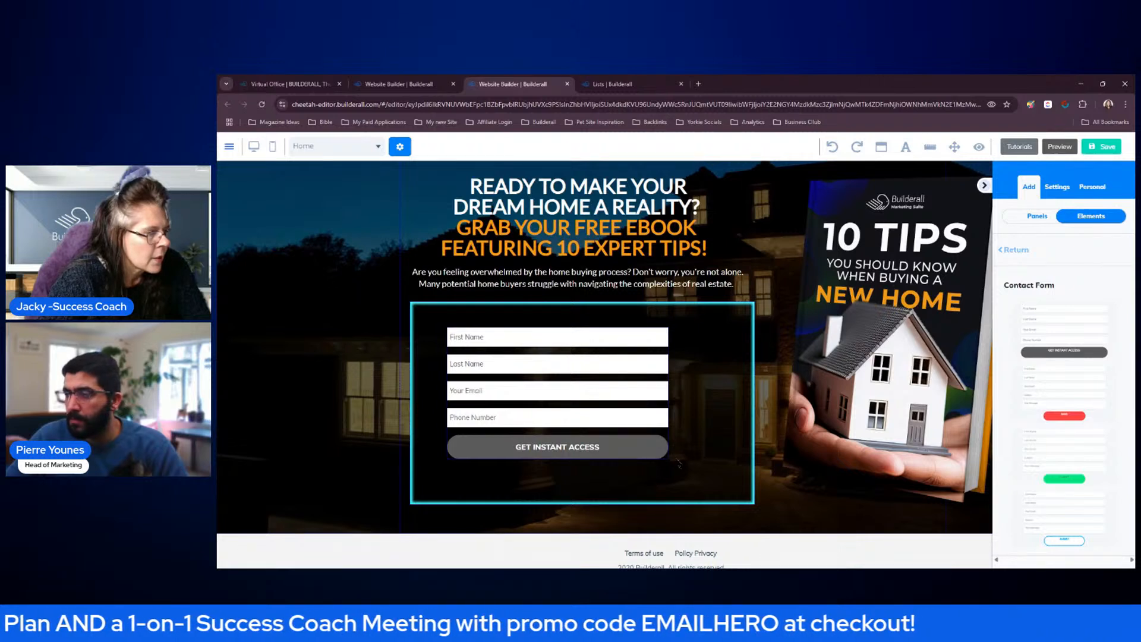
pyautogui.moveTo(670, 458); pyautogui.dragTo(714, 458)
# Look through the contact form's settings, from button size and field style to general colors, border, tag configuration and advanced options
pyautogui.click(682, 416)
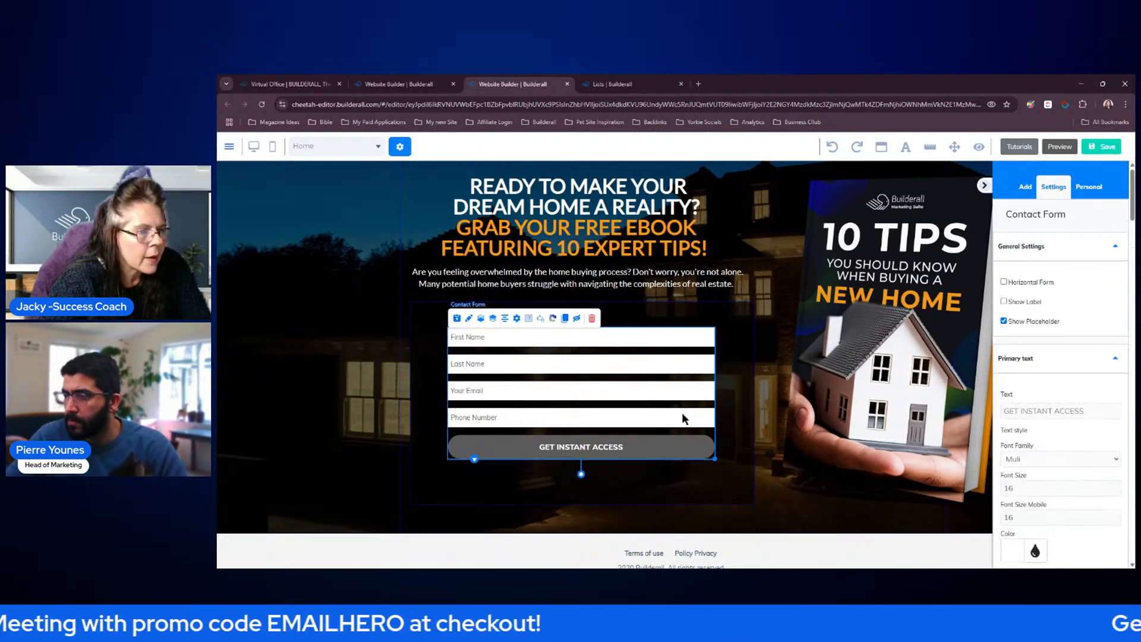
pyautogui.scroll(-3, 1090, 345)
pyautogui.scroll(-10, 1091, 346)
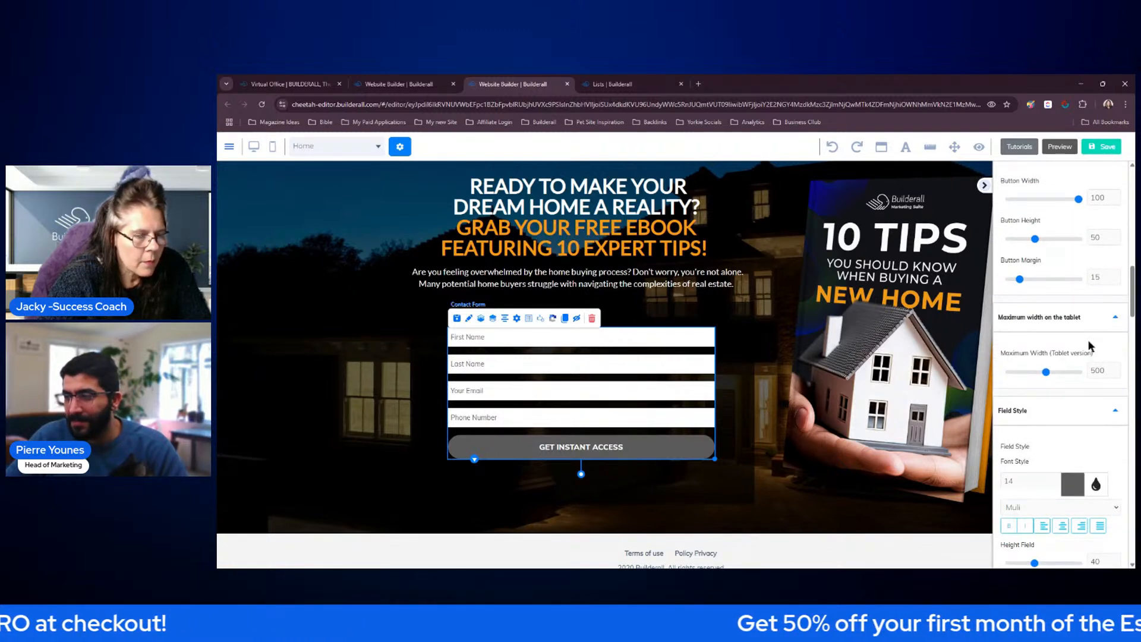
pyautogui.click(1072, 423)
pyautogui.scroll(-1, 1072, 425)
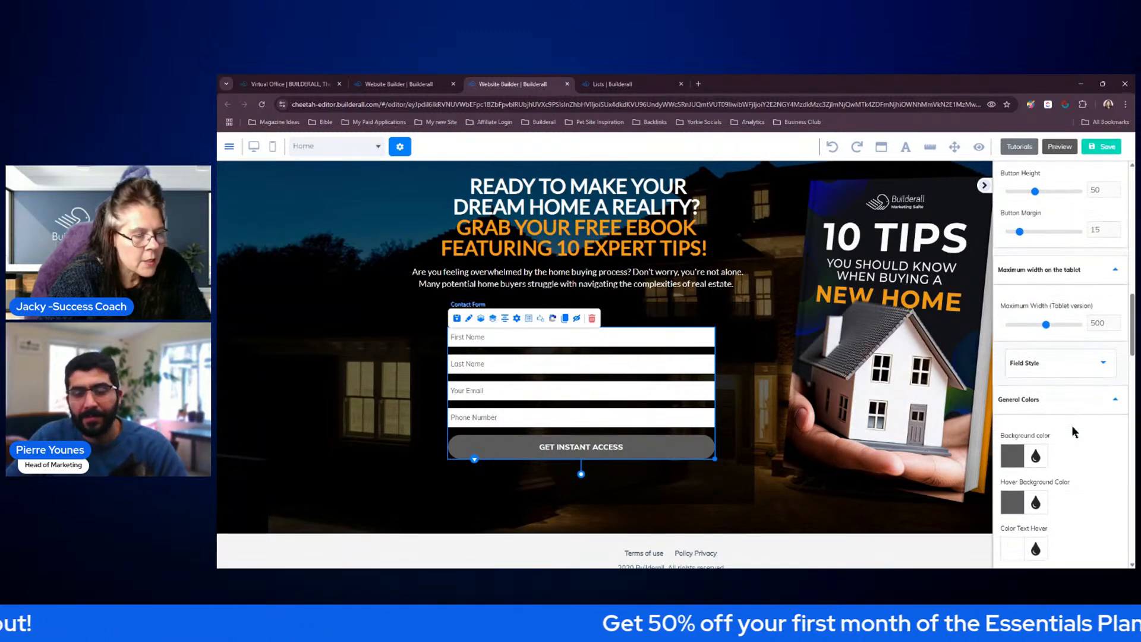
pyautogui.click(1082, 366)
pyautogui.scroll(-6, 1083, 368)
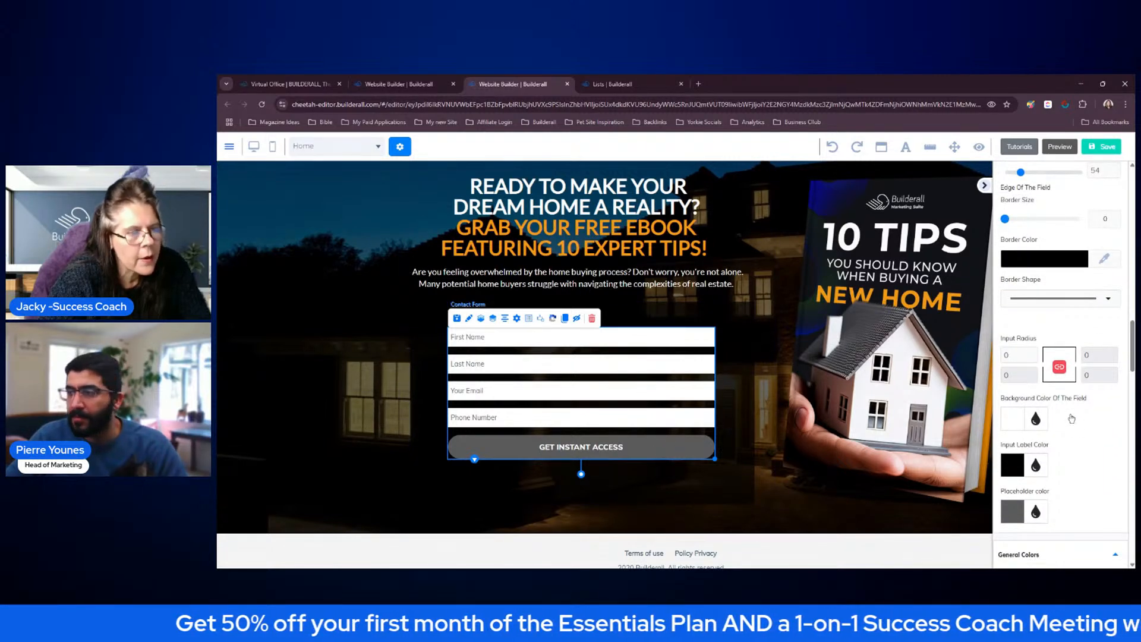
pyautogui.scroll(-4, 1070, 413)
pyautogui.scroll(-8, 1071, 419)
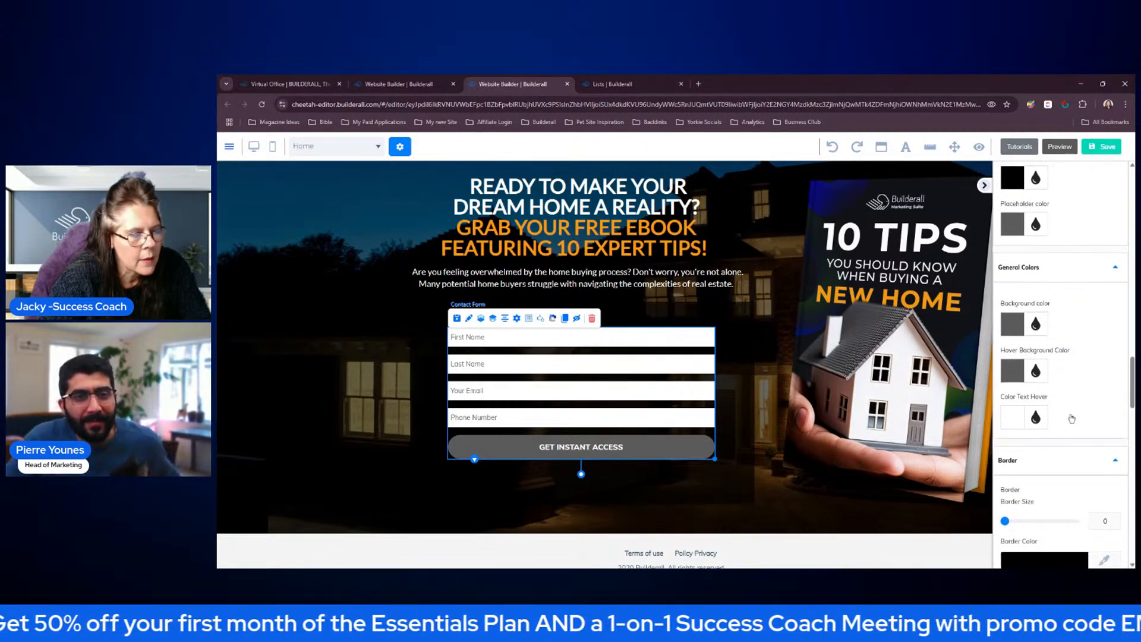
pyautogui.scroll(-10, 1081, 412)
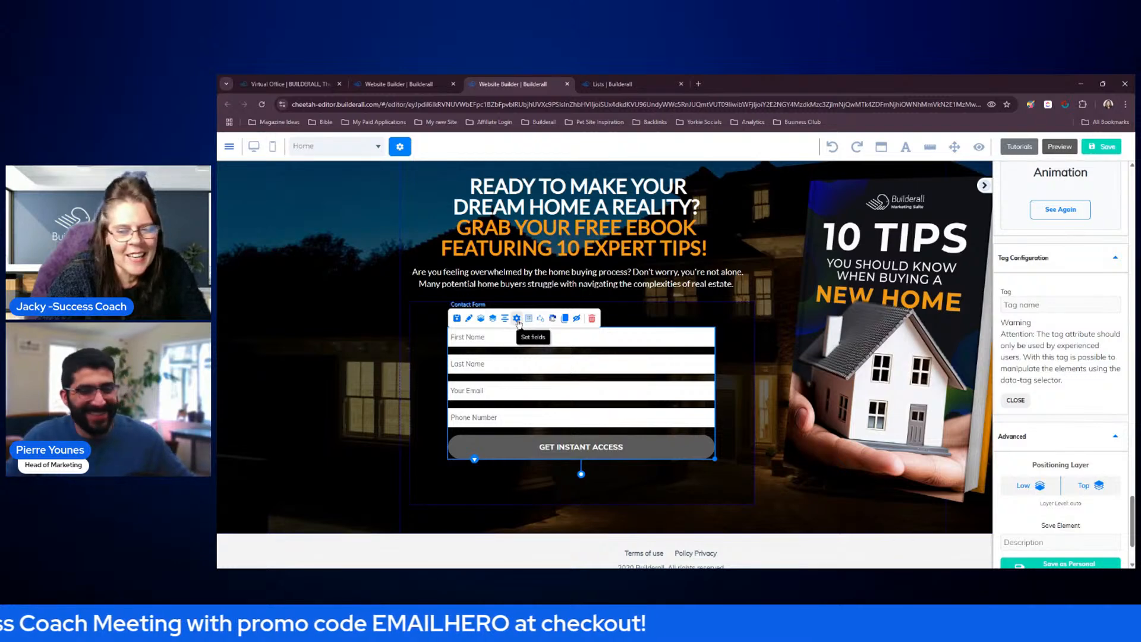
# Delete the default First Name, Last Name, Your Email and Phone Number fields from the contact form's field setup
pyautogui.click(984, 185)
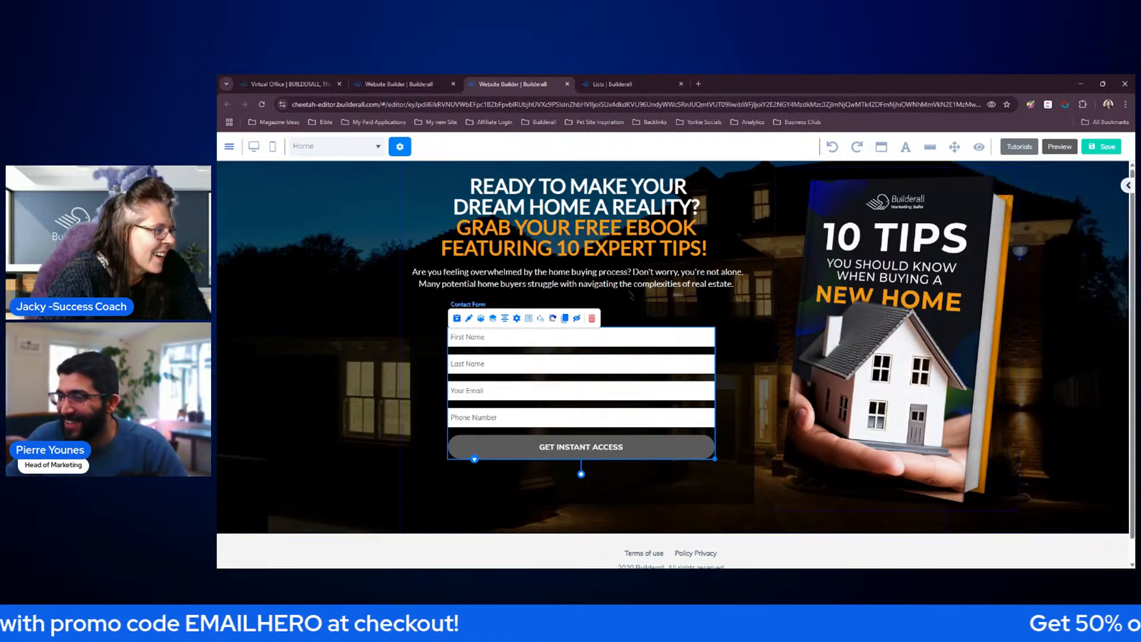
pyautogui.click(516, 319)
pyautogui.click(555, 214)
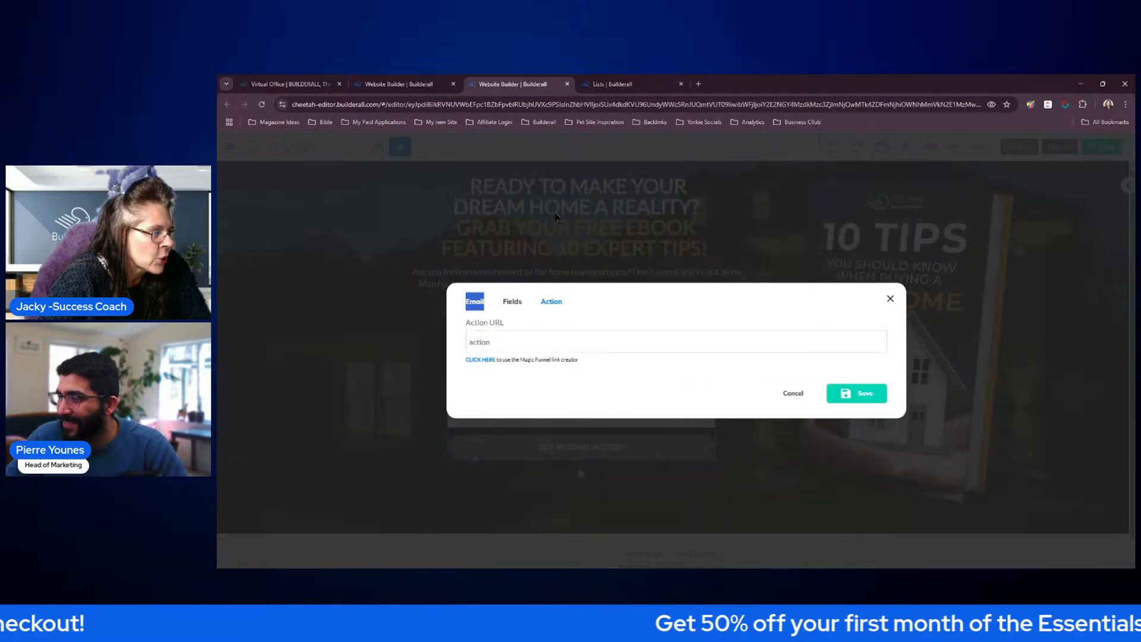
pyautogui.click(556, 217)
pyautogui.click(517, 320)
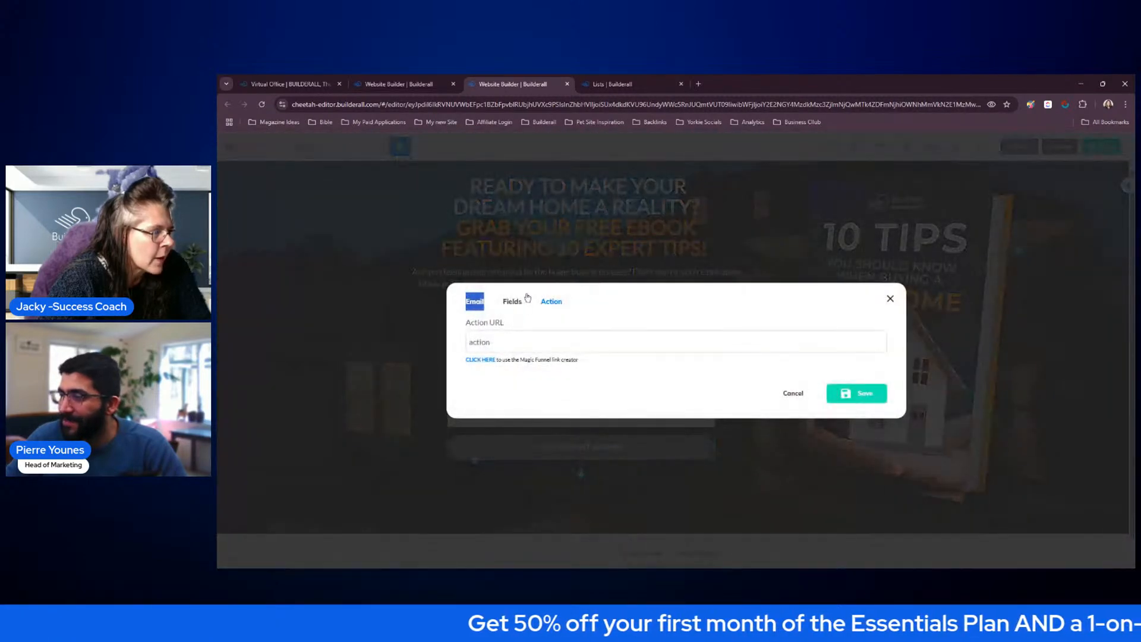
pyautogui.click(526, 299)
pyautogui.click(870, 304)
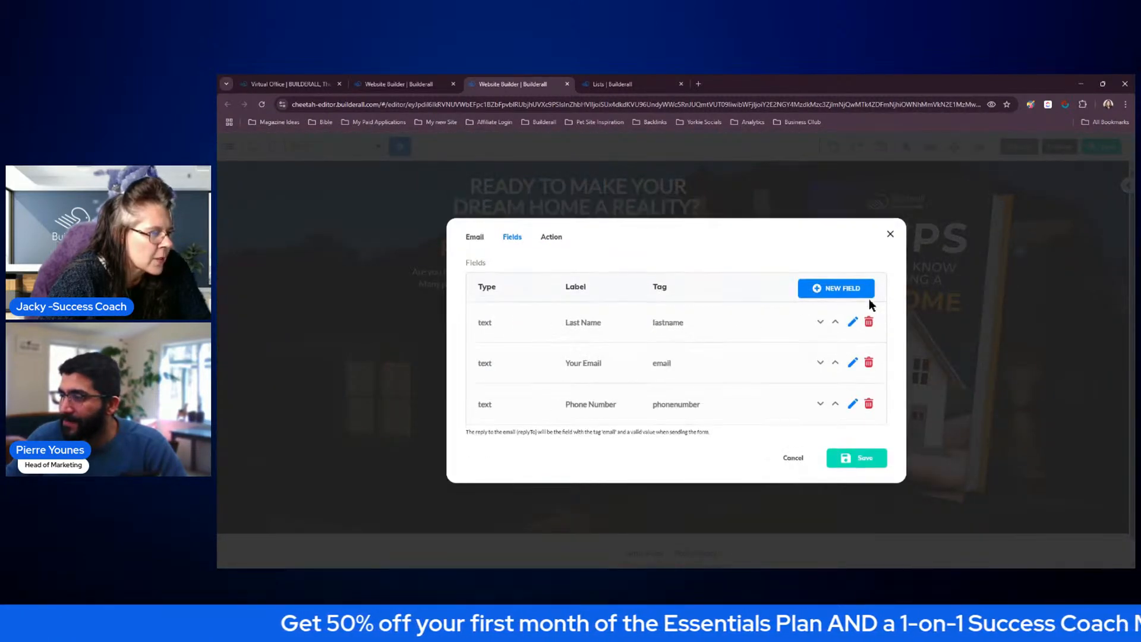
pyautogui.click(869, 322)
pyautogui.click(868, 343)
pyautogui.click(870, 363)
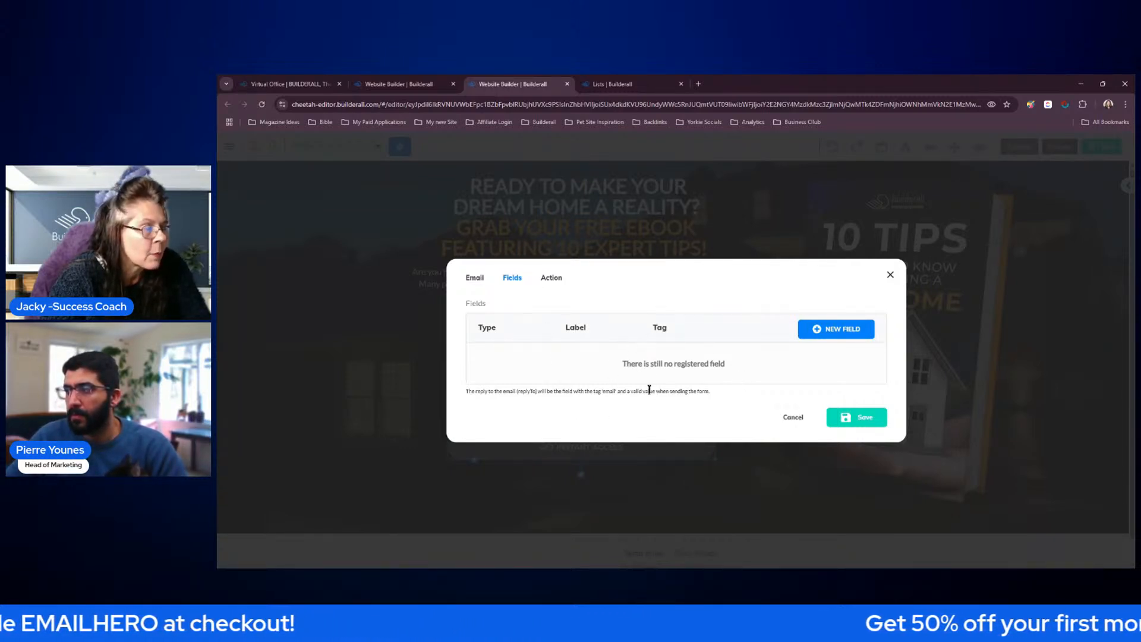
# Switch to MailingBoss, set the Real Estate Company list's subscriber entry form to Double and save the list
pyautogui.click(616, 88)
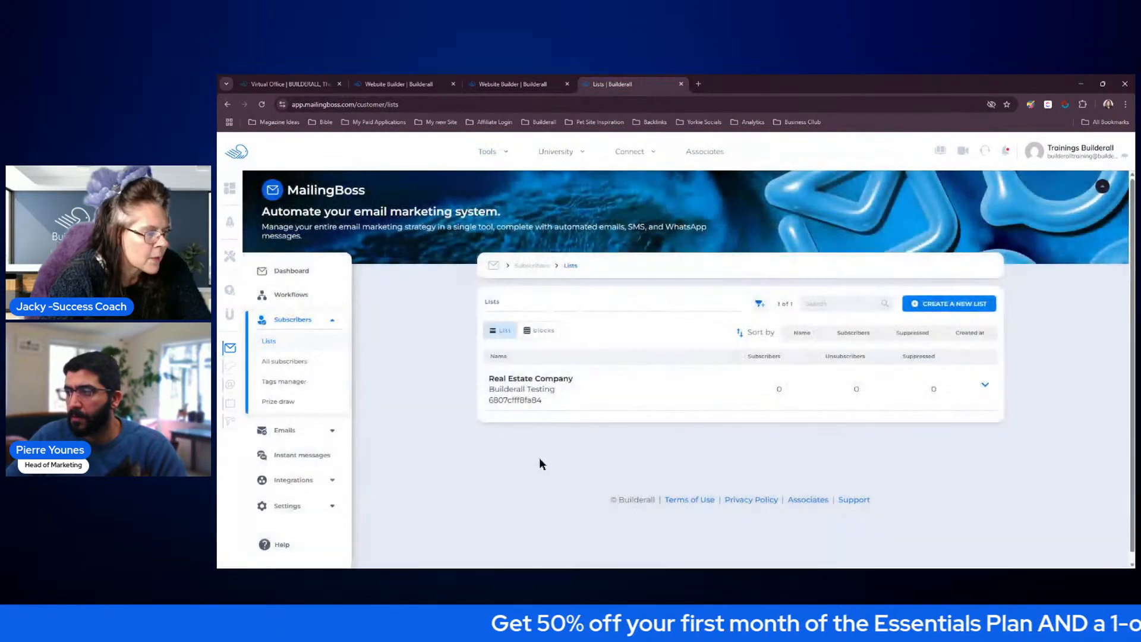
pyautogui.click(983, 387)
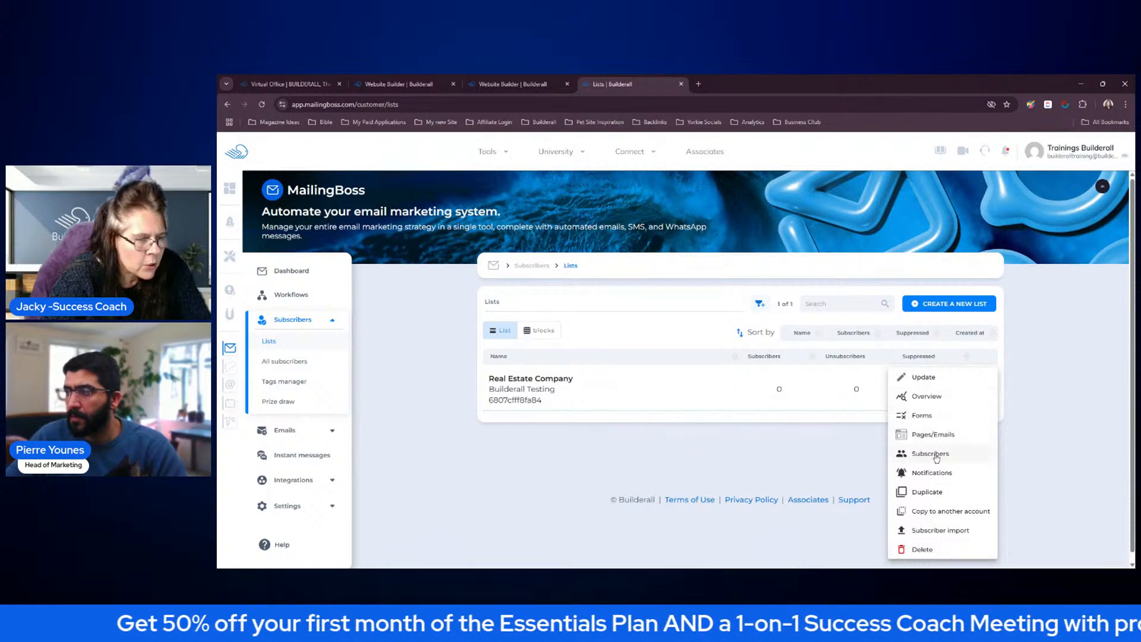
pyautogui.click(921, 384)
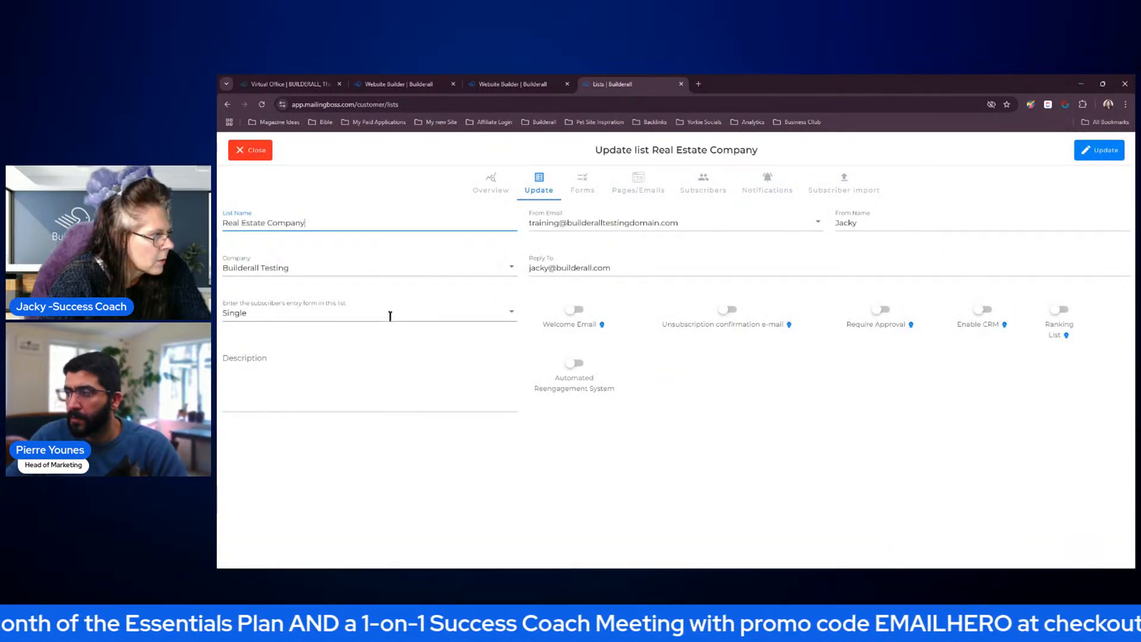
pyautogui.click(457, 314)
pyautogui.click(270, 324)
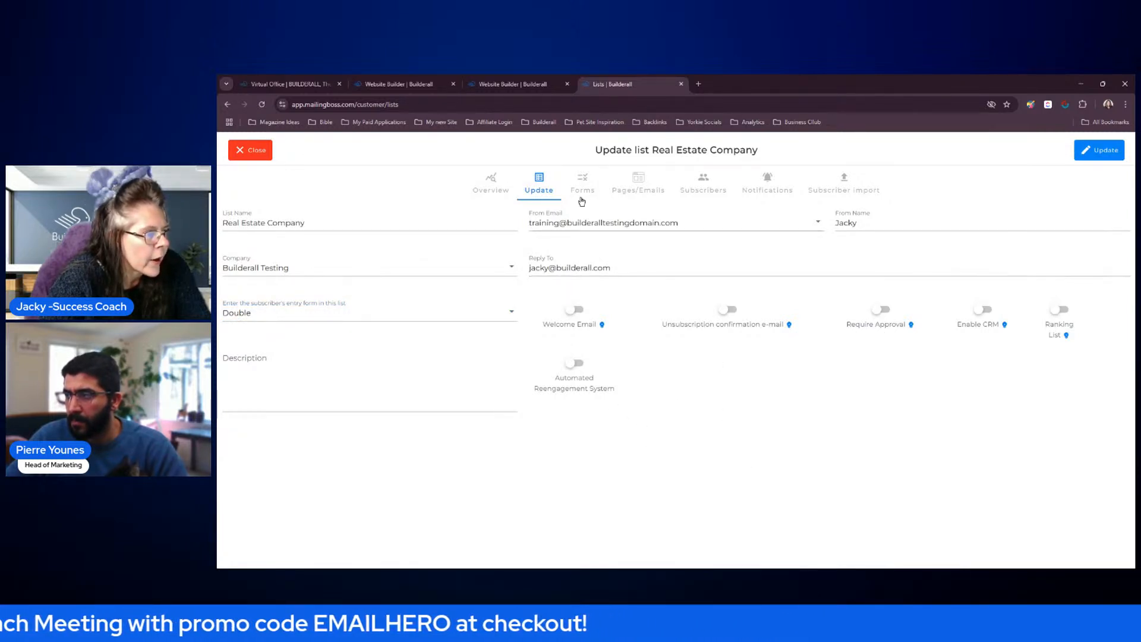
pyautogui.click(1097, 155)
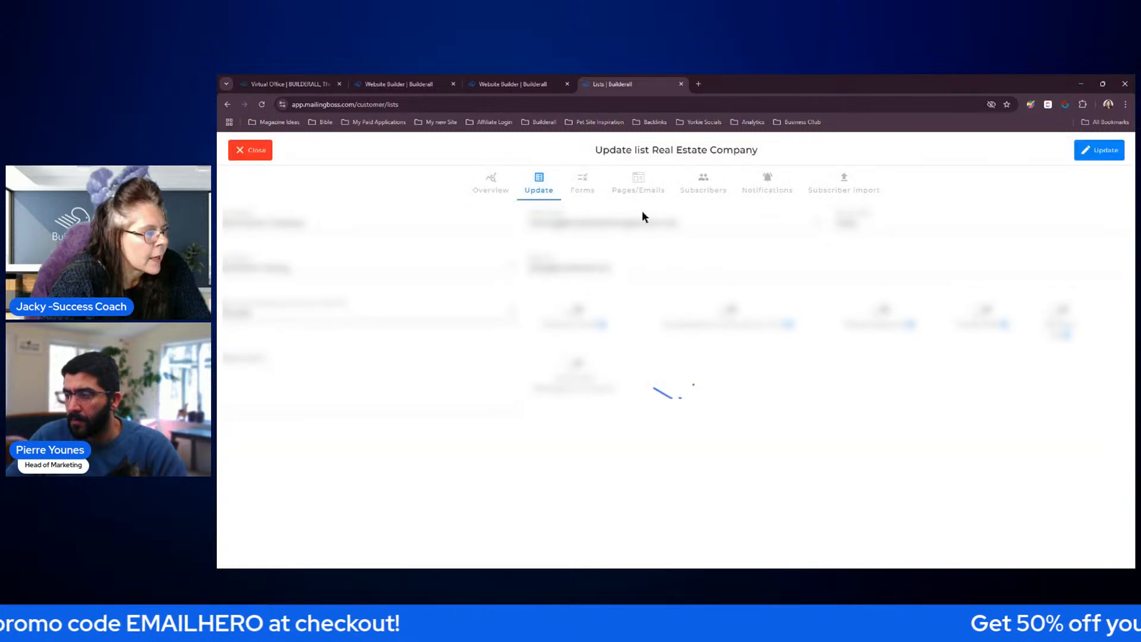
# Add a simple text field named UTM to the list's Default Form, hide it on the subscription form and save the list
pyautogui.click(583, 186)
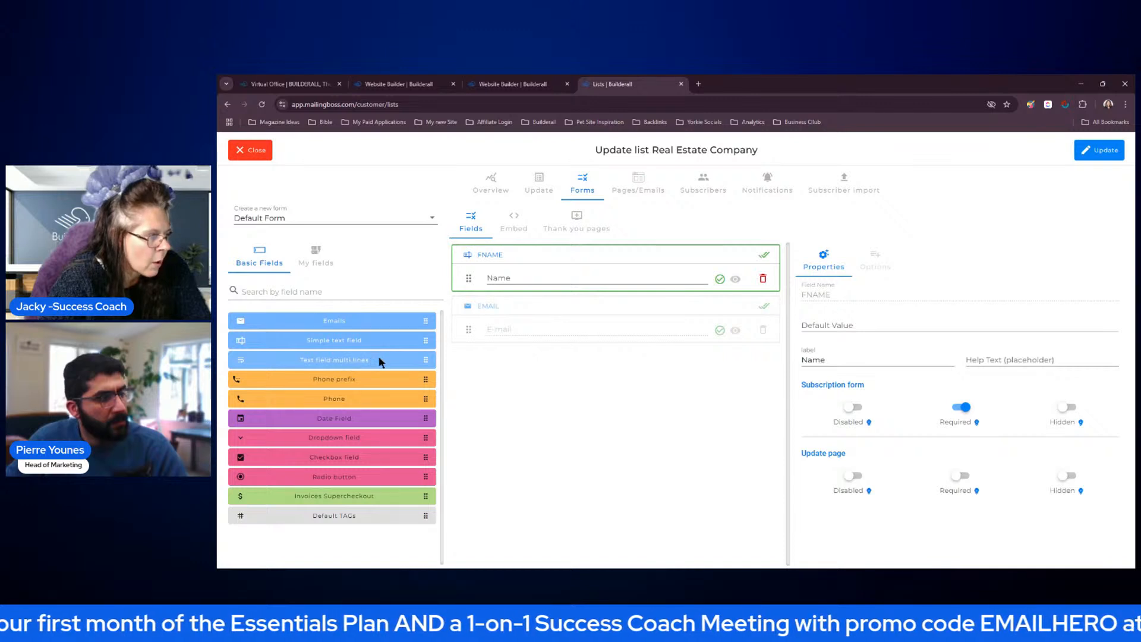
pyautogui.moveTo(363, 345); pyautogui.dragTo(564, 359)
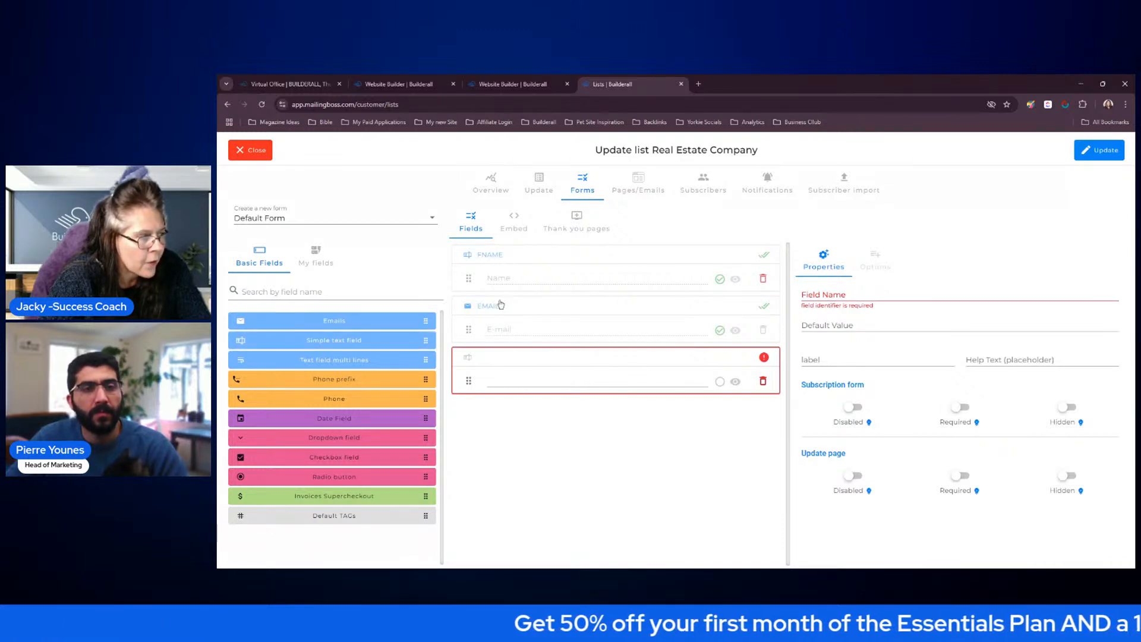
pyautogui.click(817, 291)
pyautogui.write('UTM')
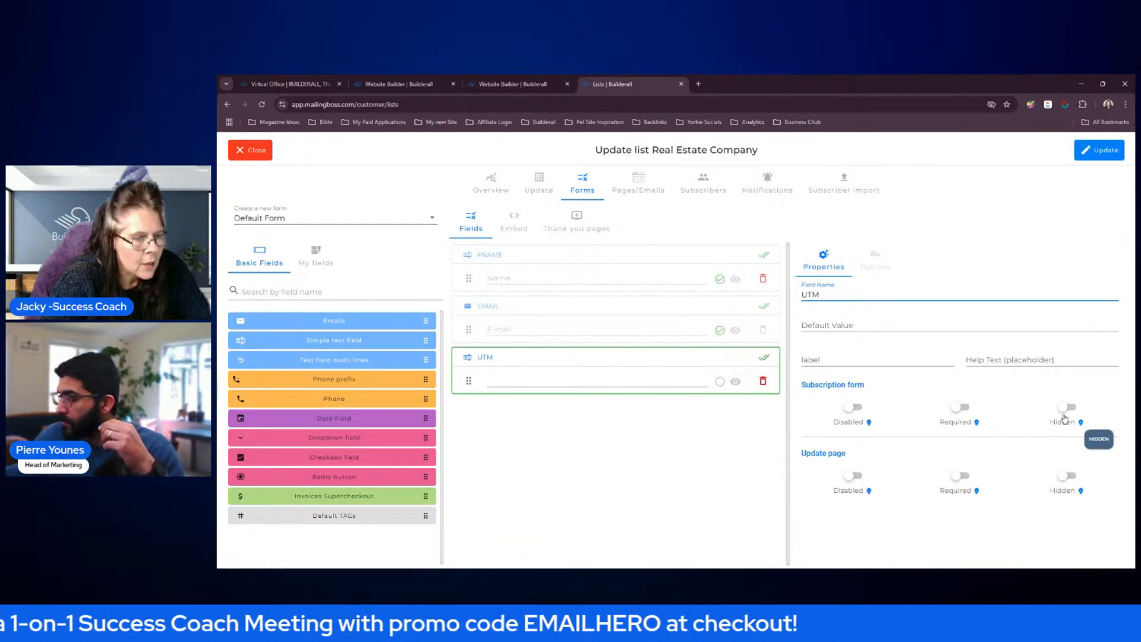
pyautogui.click(736, 383)
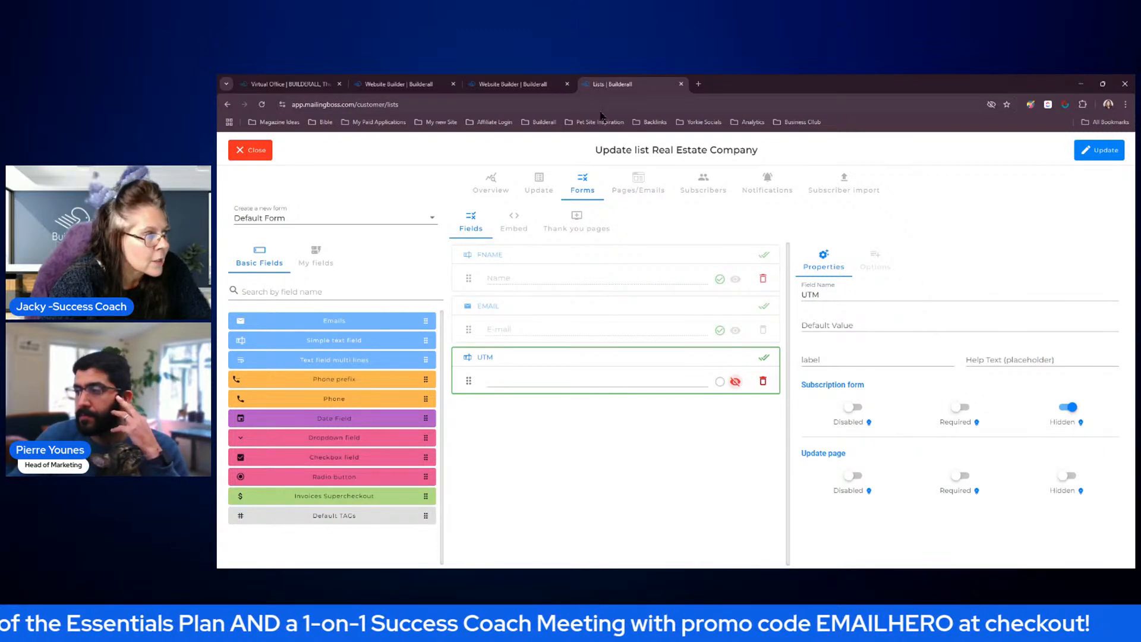
pyautogui.click(1091, 152)
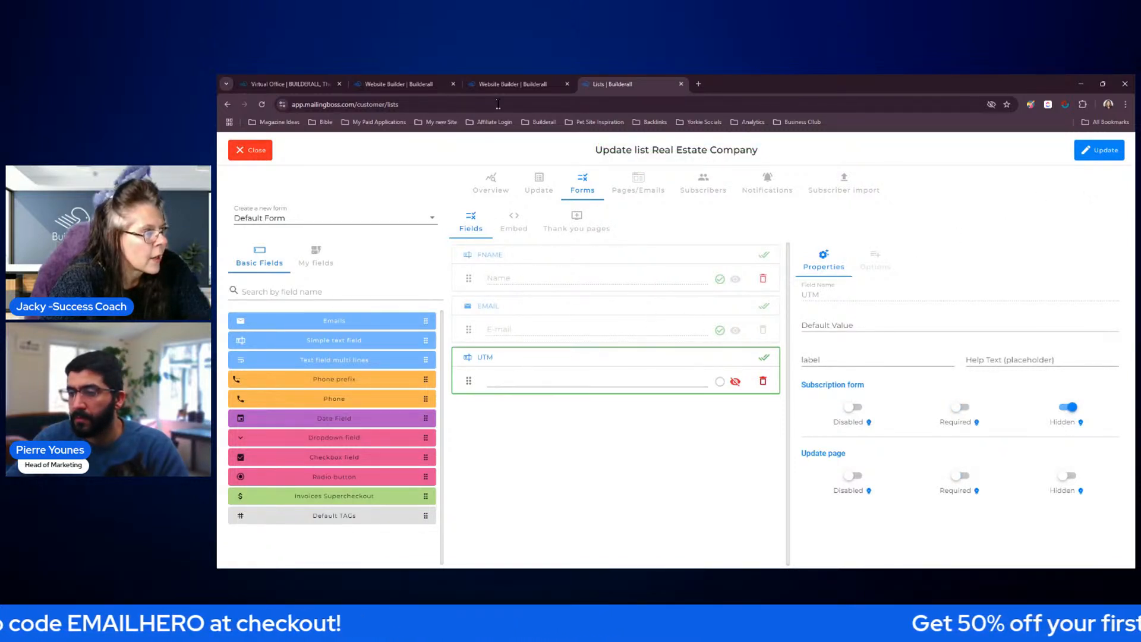
# Switch to Website Builder and add a required text field with tag FNAME and label Name to the contact form, matching the MailingBoss list
pyautogui.click(502, 85)
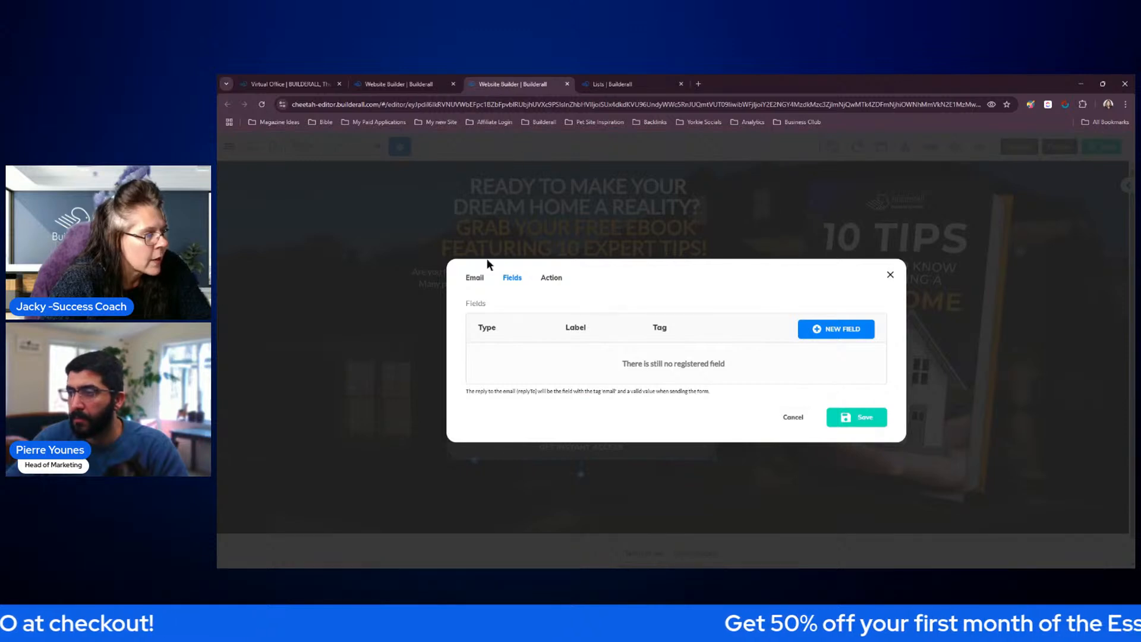
pyautogui.click(826, 333)
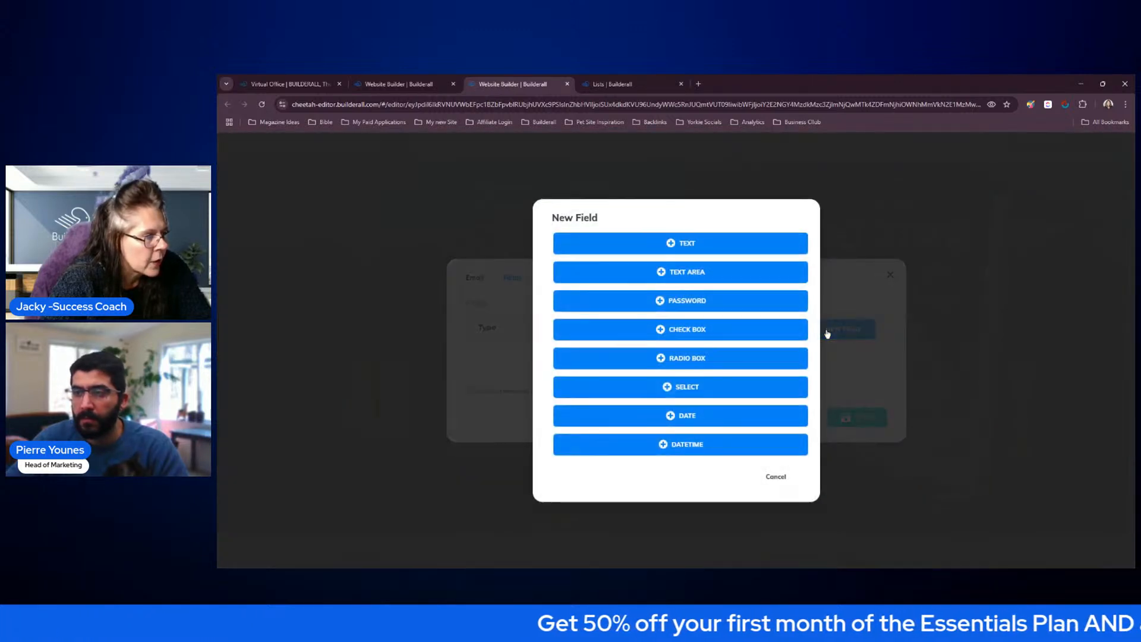
pyautogui.click(707, 244)
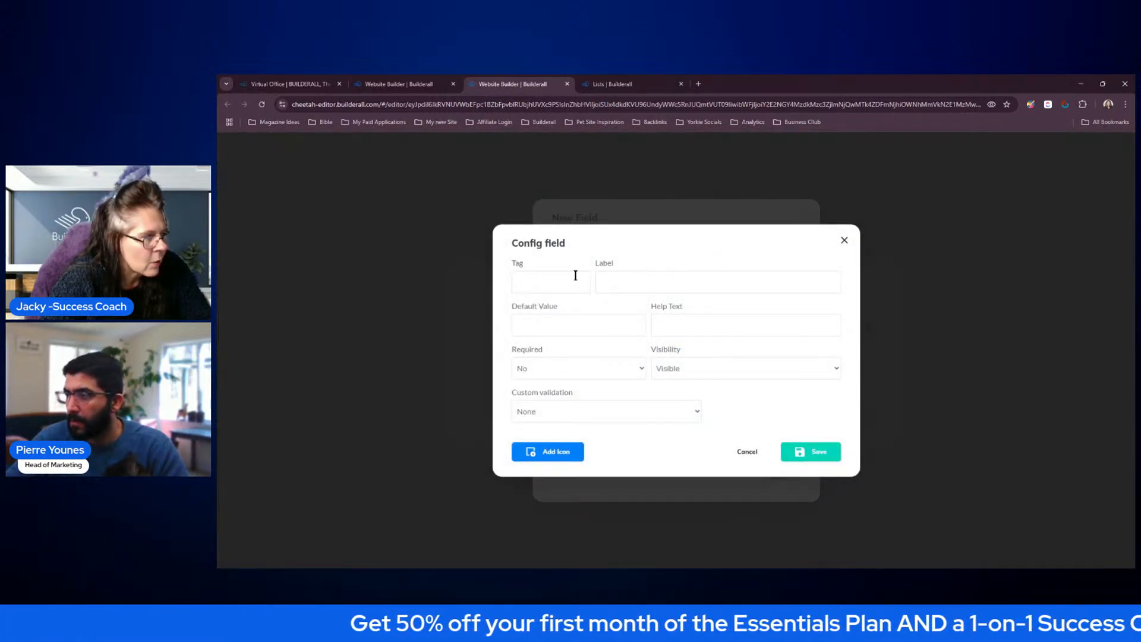
pyautogui.click(618, 84)
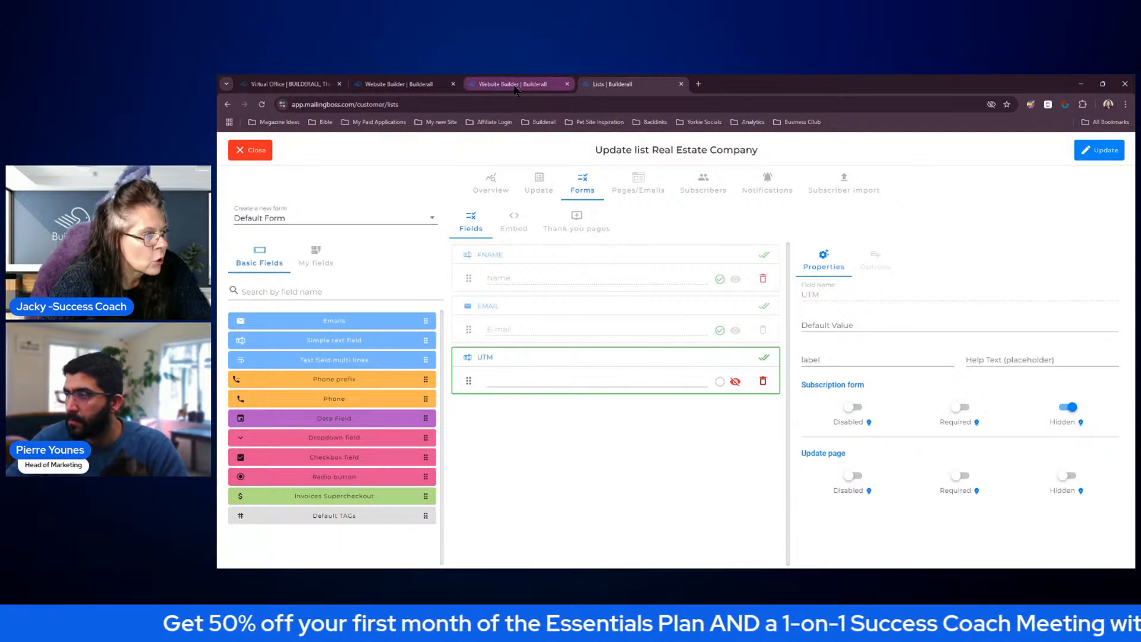
pyautogui.click(516, 86)
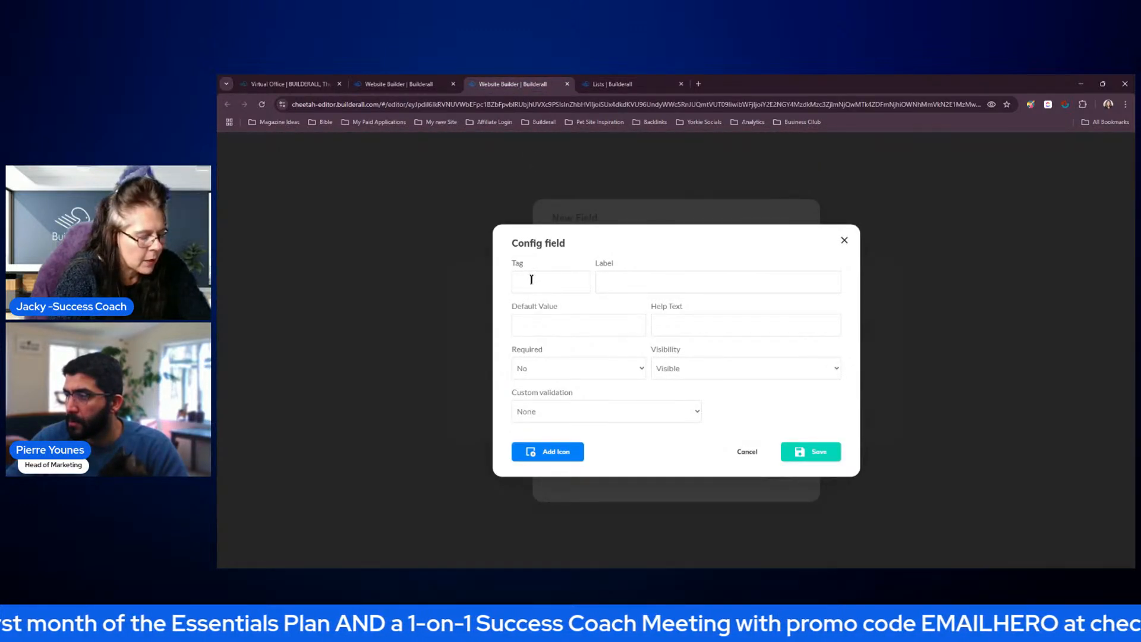
pyautogui.write('FNAME')
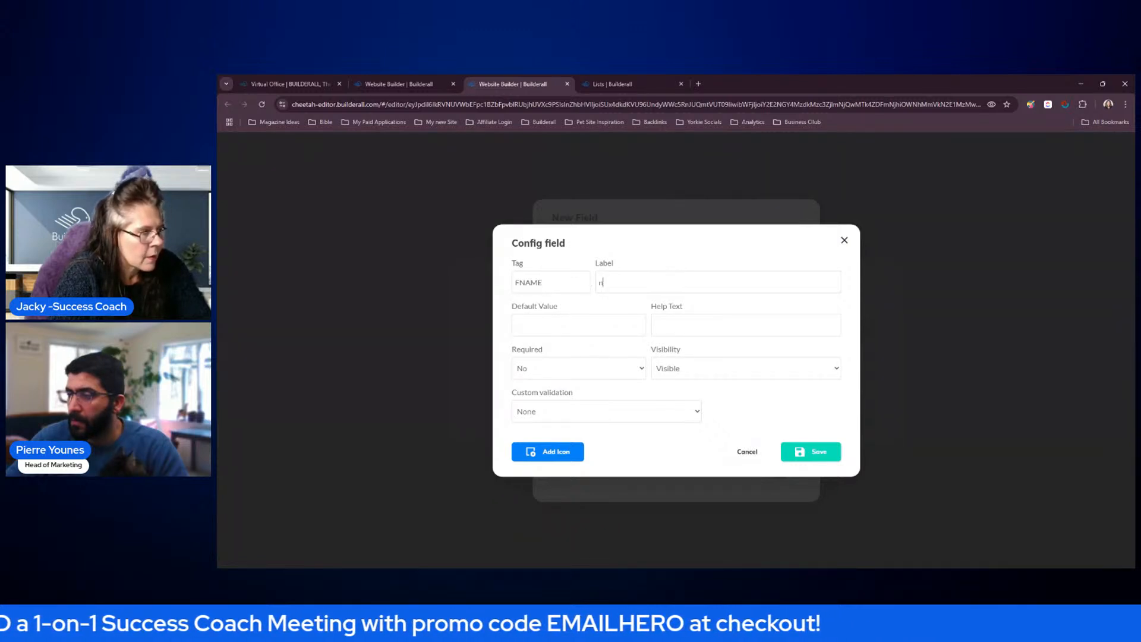
pyautogui.press('Tab')
pyautogui.write('Name')
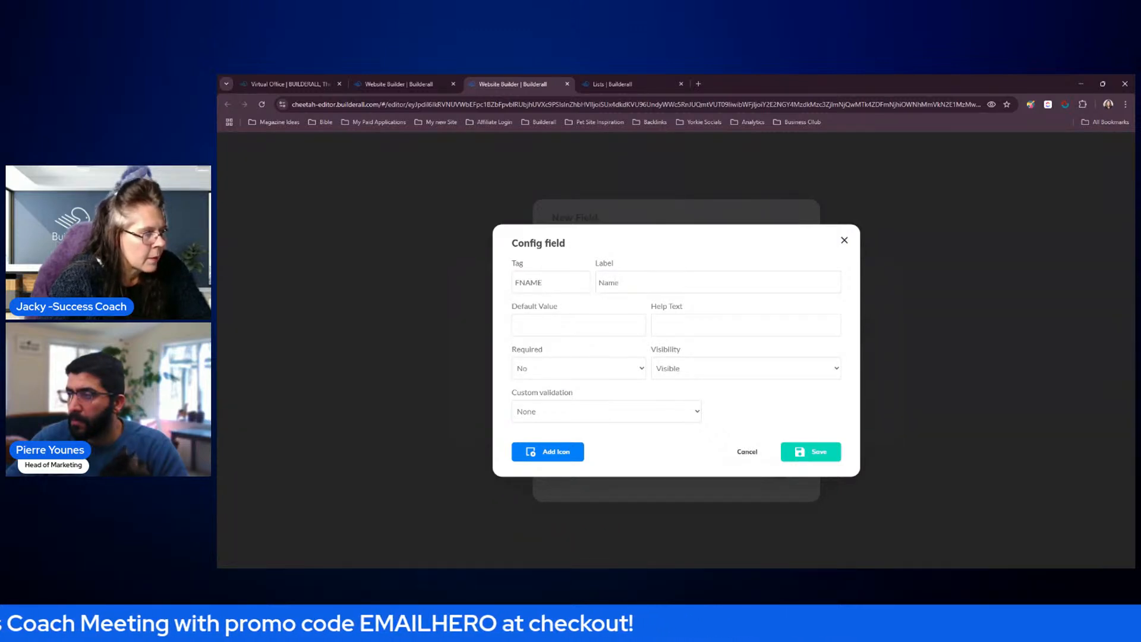
pyautogui.click(576, 380)
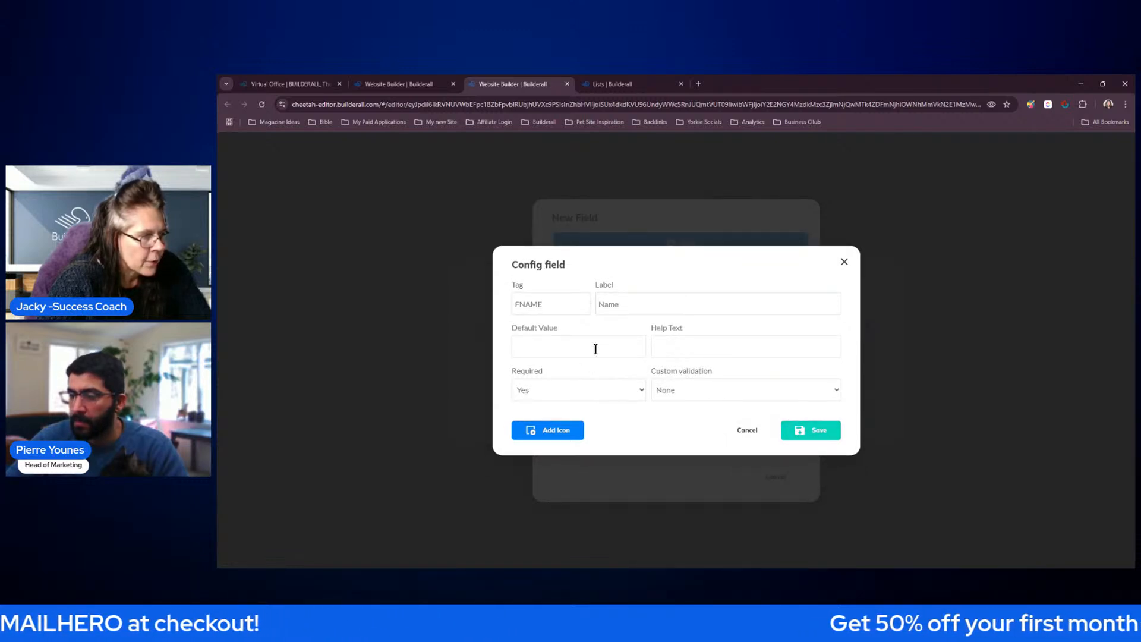
pyautogui.click(804, 432)
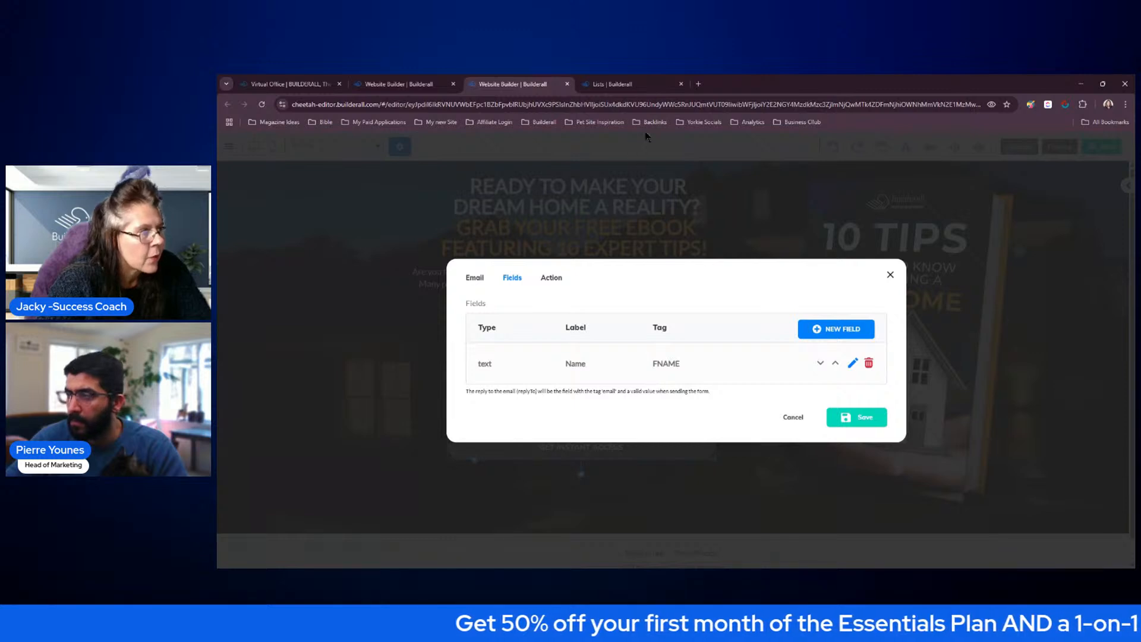
# Check the MailingBoss field tags and add a required text field with tag EMAIL and label Best Email to the contact form
pyautogui.click(652, 88)
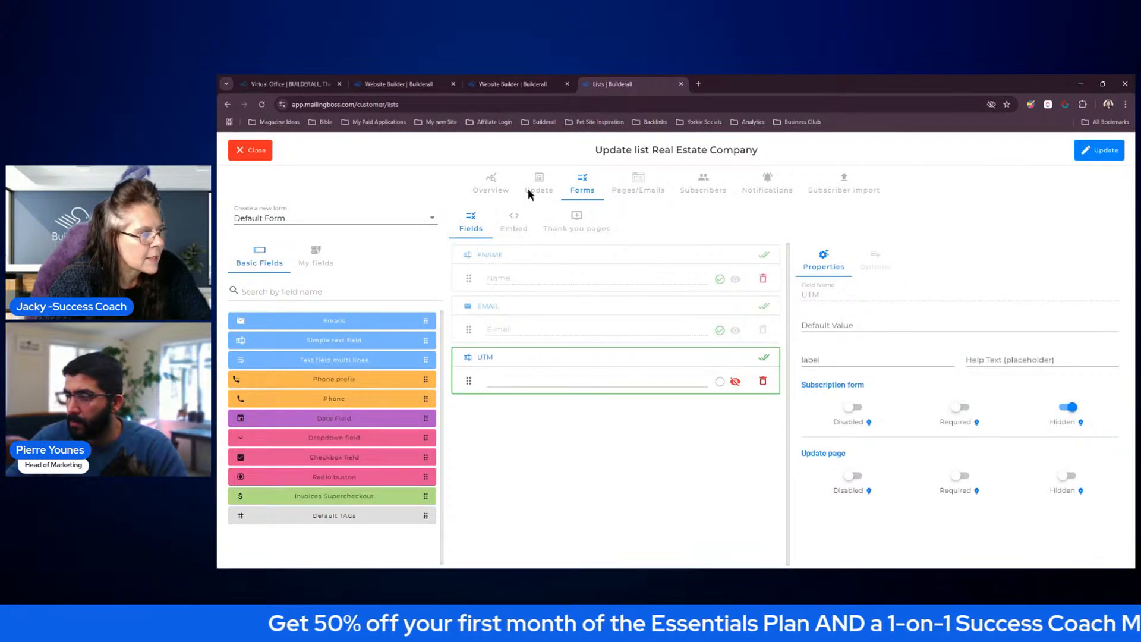
pyautogui.click(518, 90)
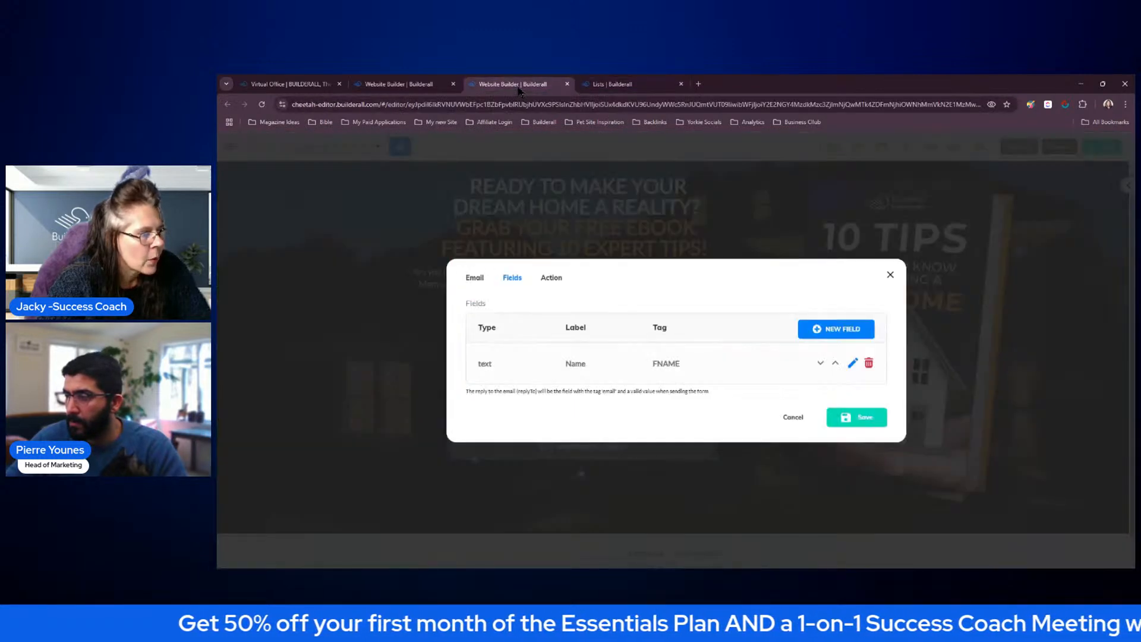
pyautogui.click(833, 330)
pyautogui.click(678, 243)
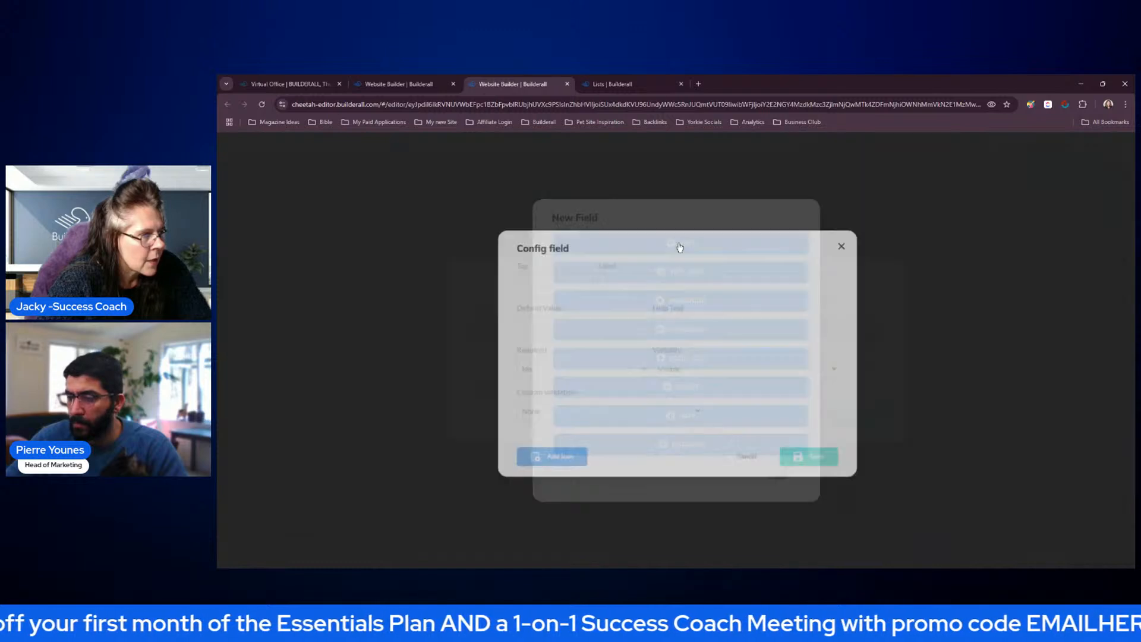
pyautogui.write('EMAIL')
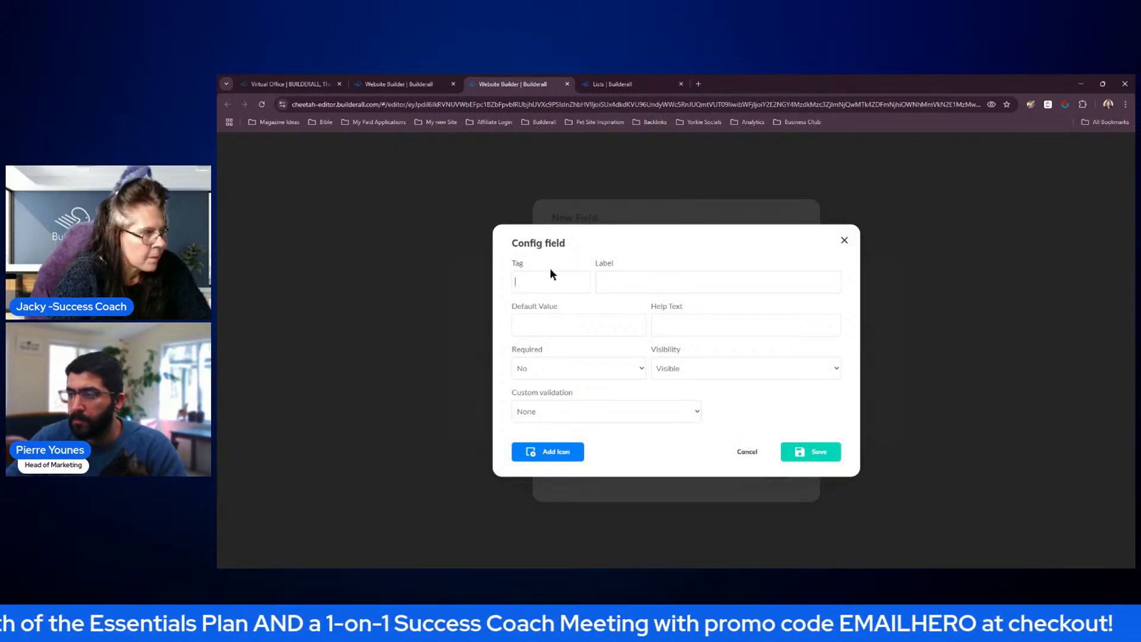
pyautogui.press('Tab')
pyautogui.write('Email')
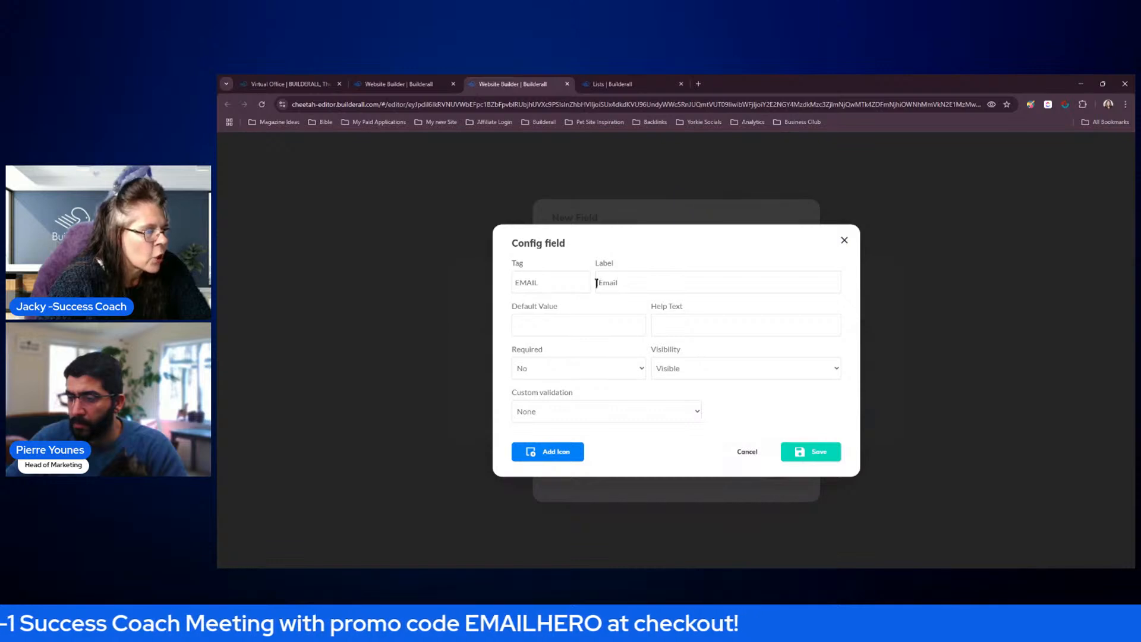
pyautogui.write('t')
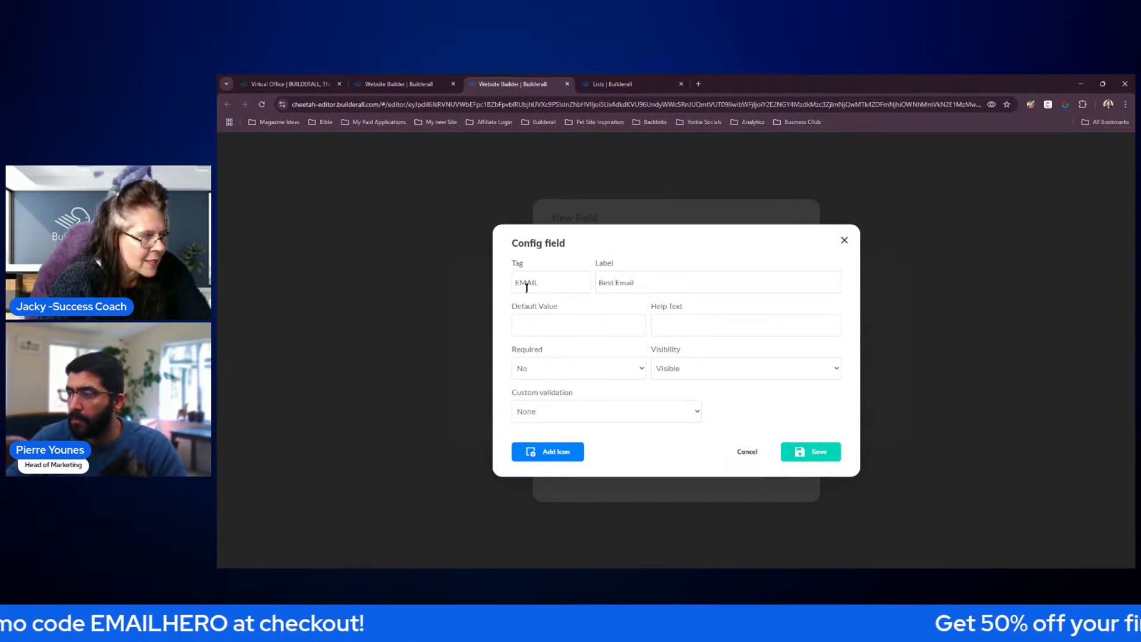
pyautogui.click(583, 368)
pyautogui.click(548, 388)
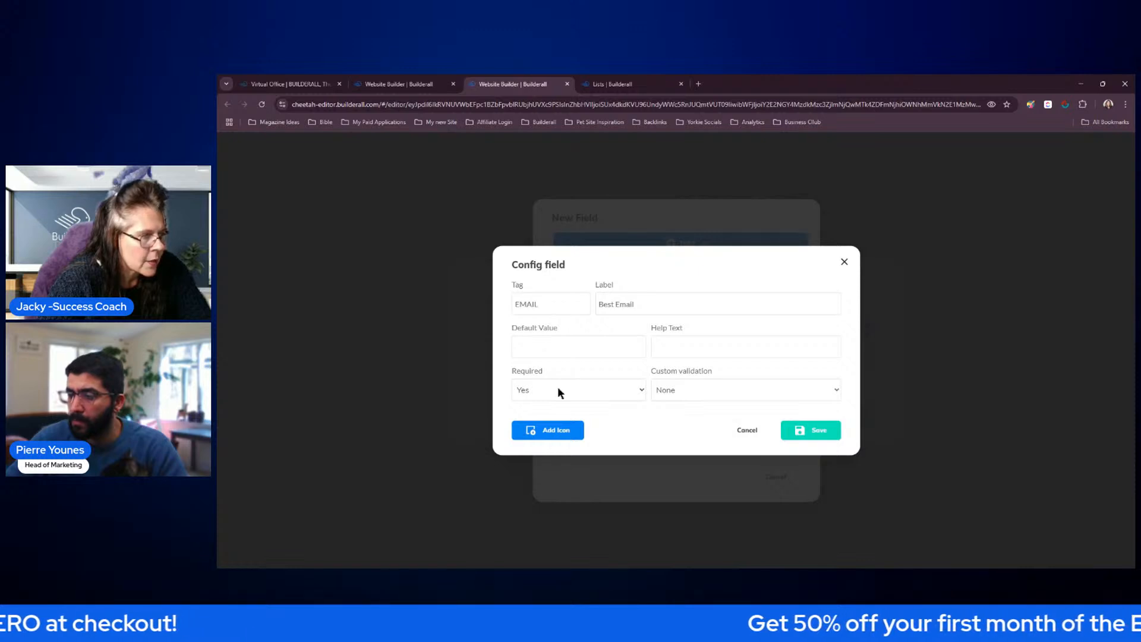
pyautogui.click(810, 433)
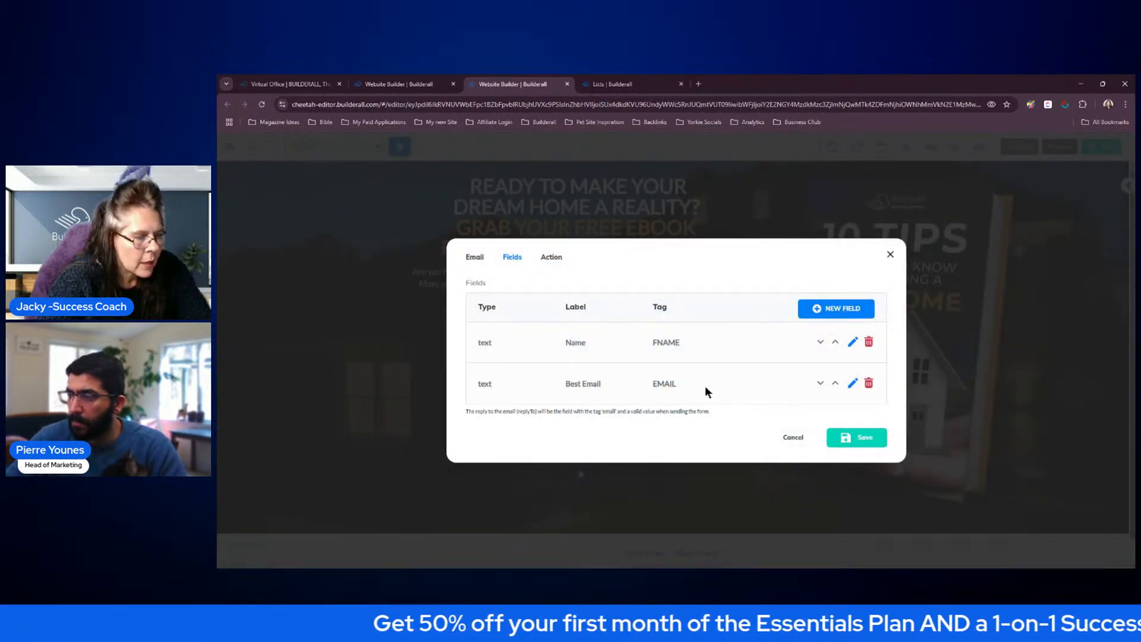
# Add a hidden text field with tag UTM and default value [urlparam param="utm"] to the contact form
pyautogui.click(831, 314)
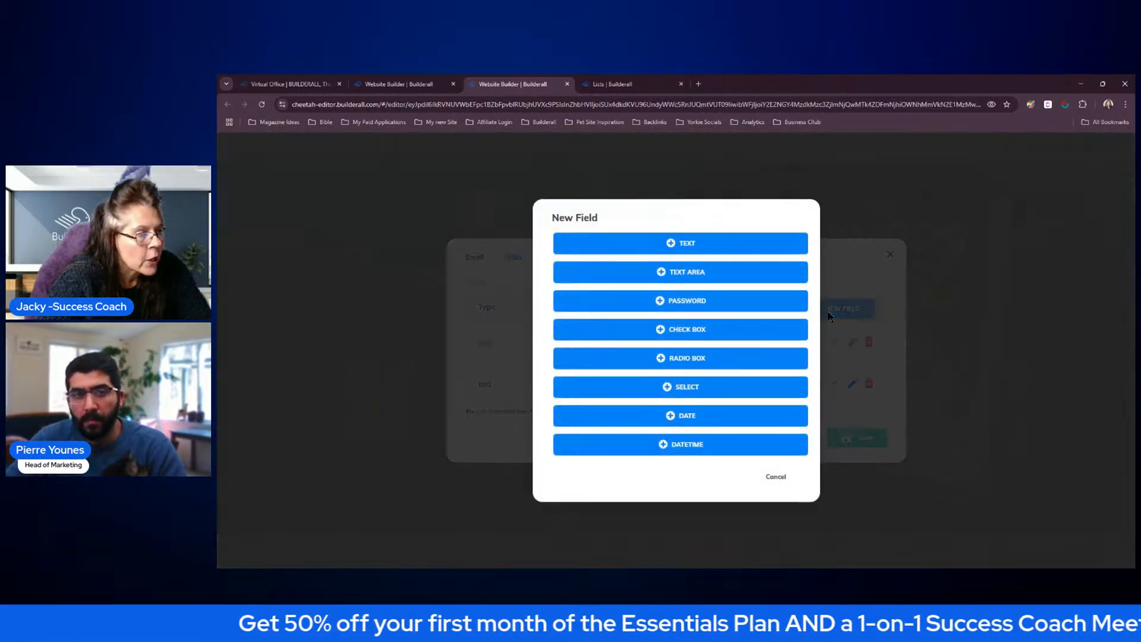
pyautogui.click(717, 244)
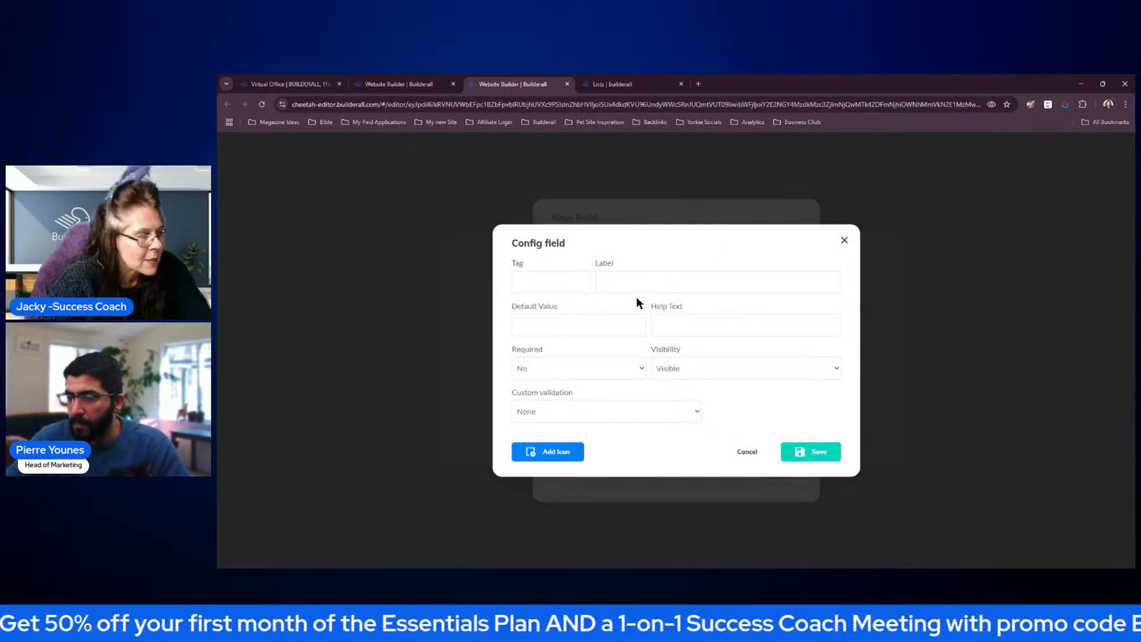
pyautogui.write('UTM')
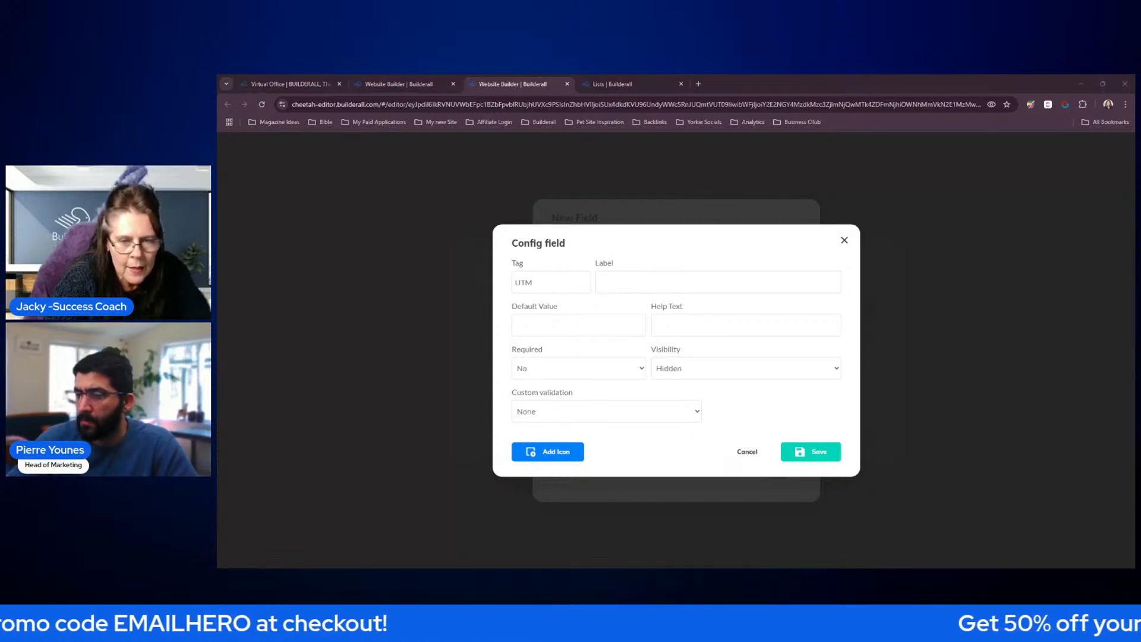
pyautogui.click(550, 321)
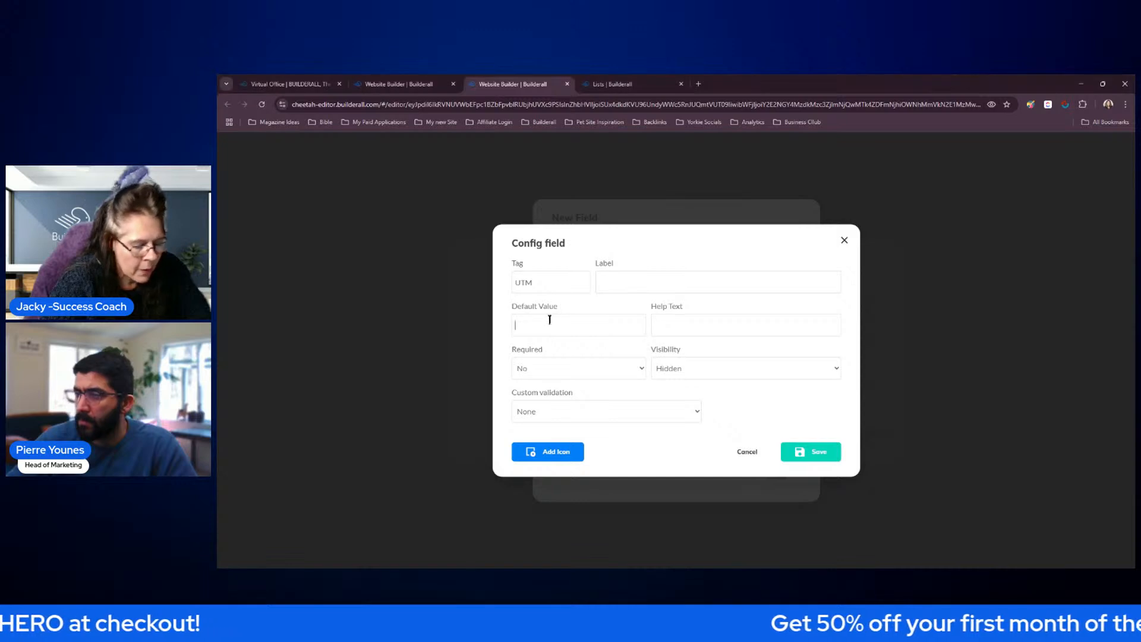
pyautogui.write('[urlparam param="utm"]')
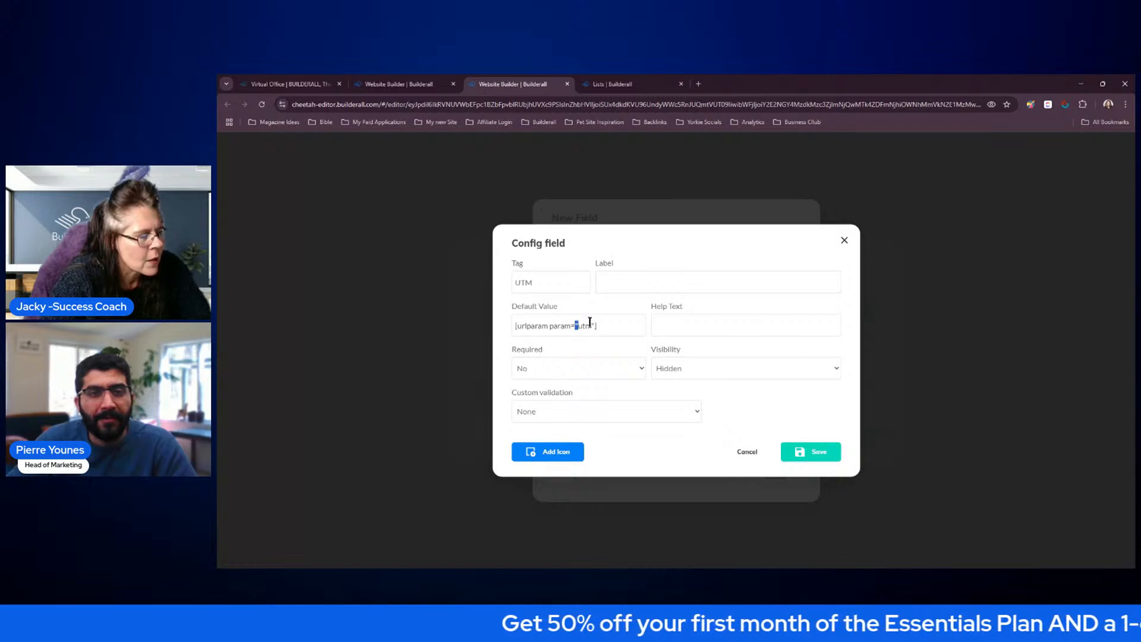
pyautogui.click(739, 406)
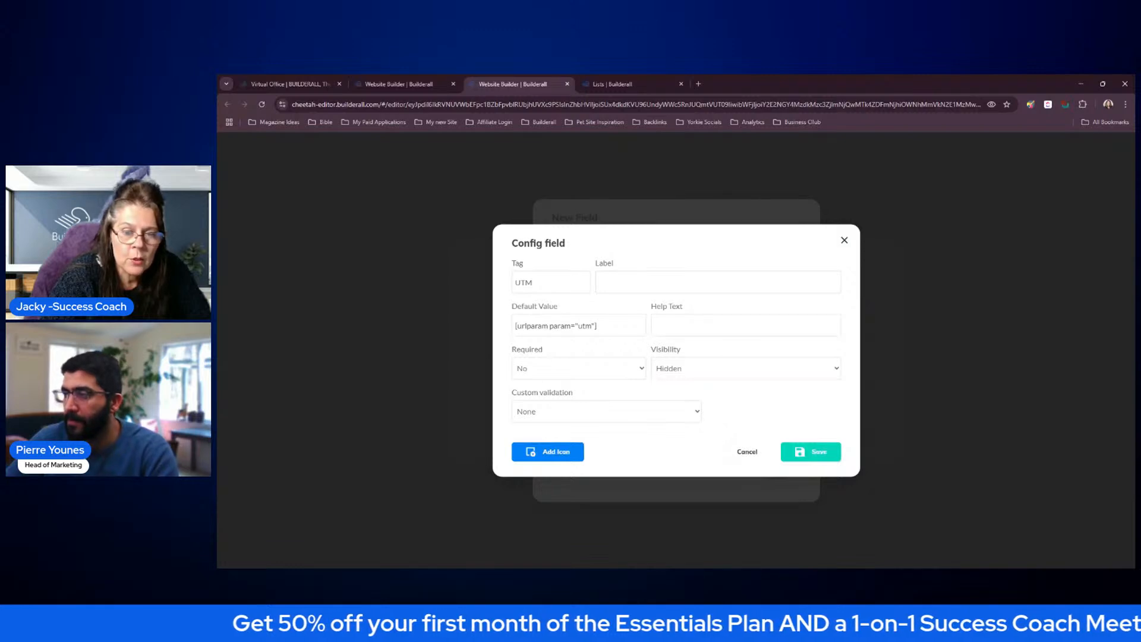
pyautogui.click(810, 453)
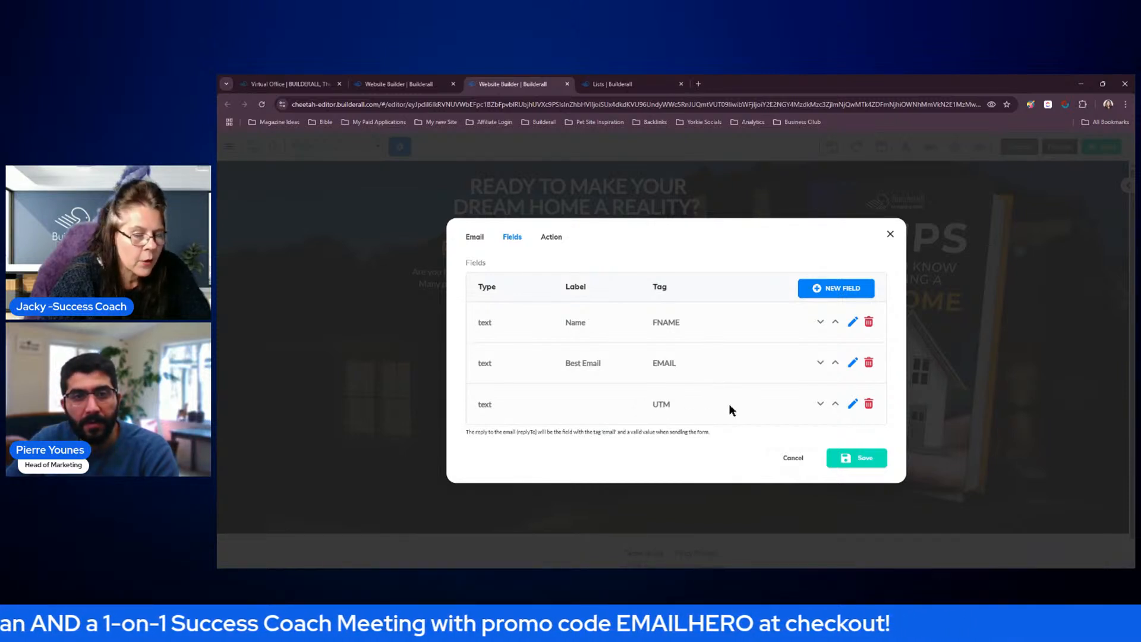
# Set the contact form's Action URL to the Real Estate Company list's subscribe form URL from MailingBoss and save the form setup
pyautogui.click(854, 459)
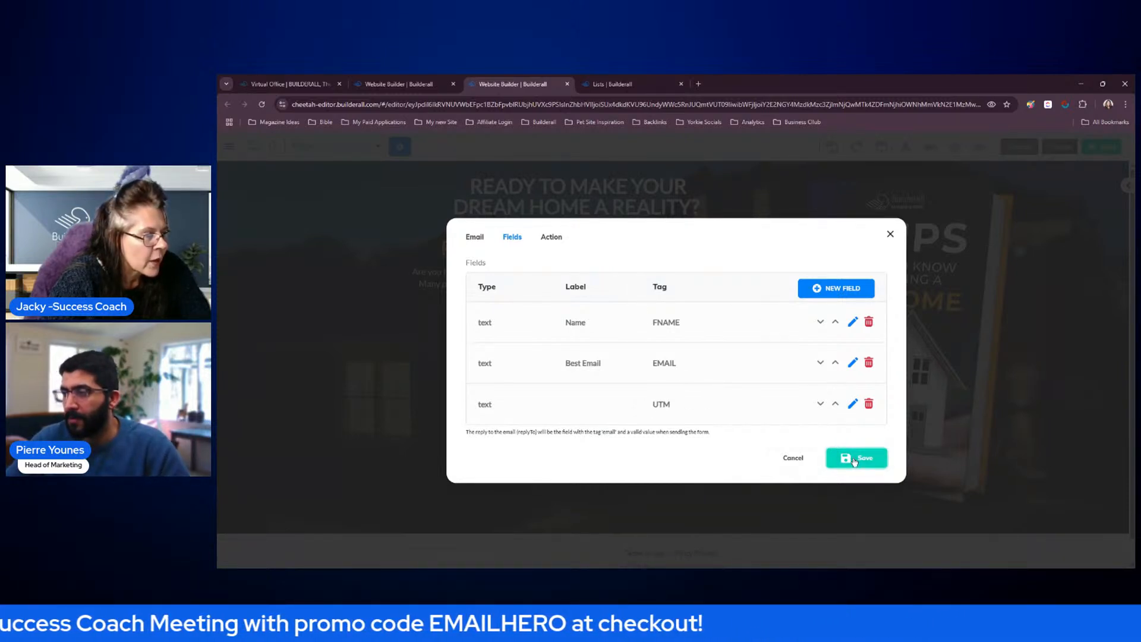
pyautogui.click(552, 239)
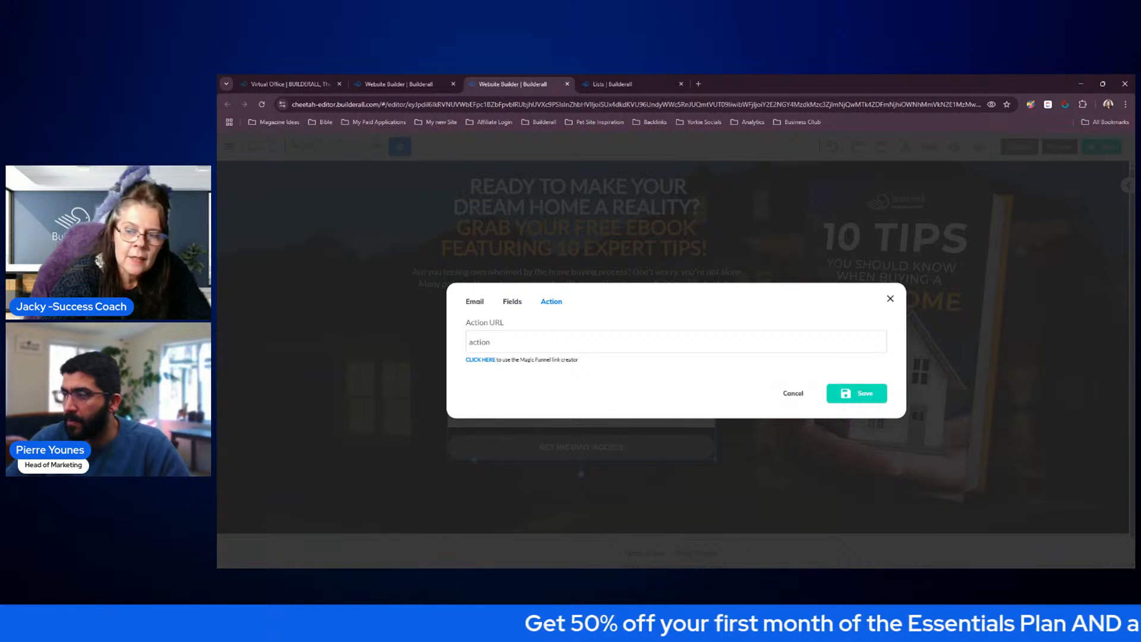
pyautogui.click(615, 84)
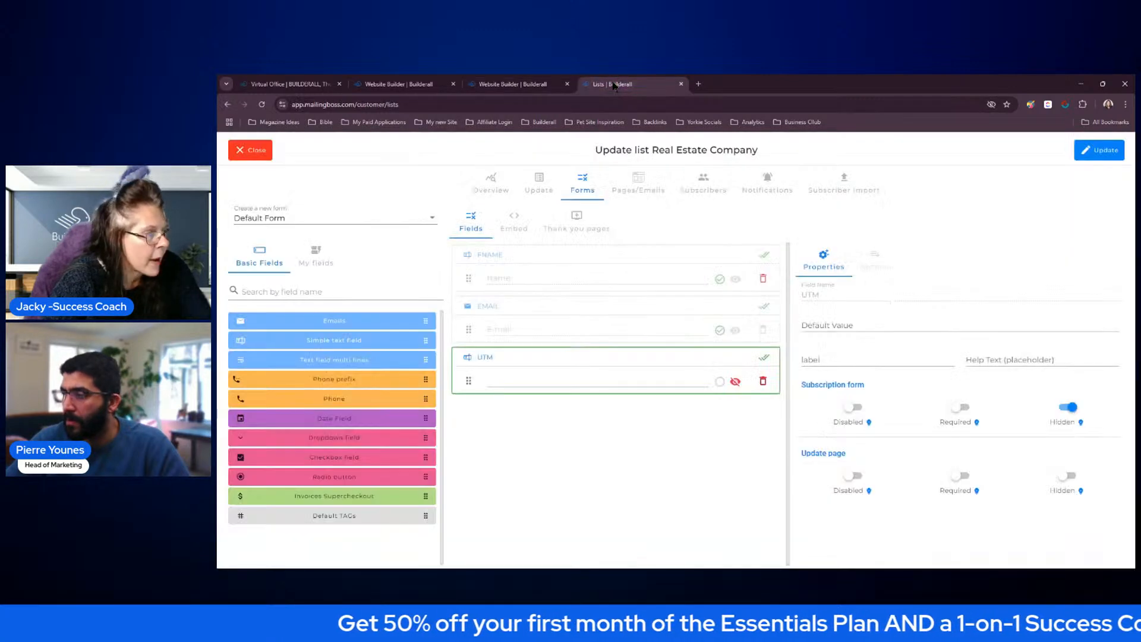
pyautogui.click(512, 224)
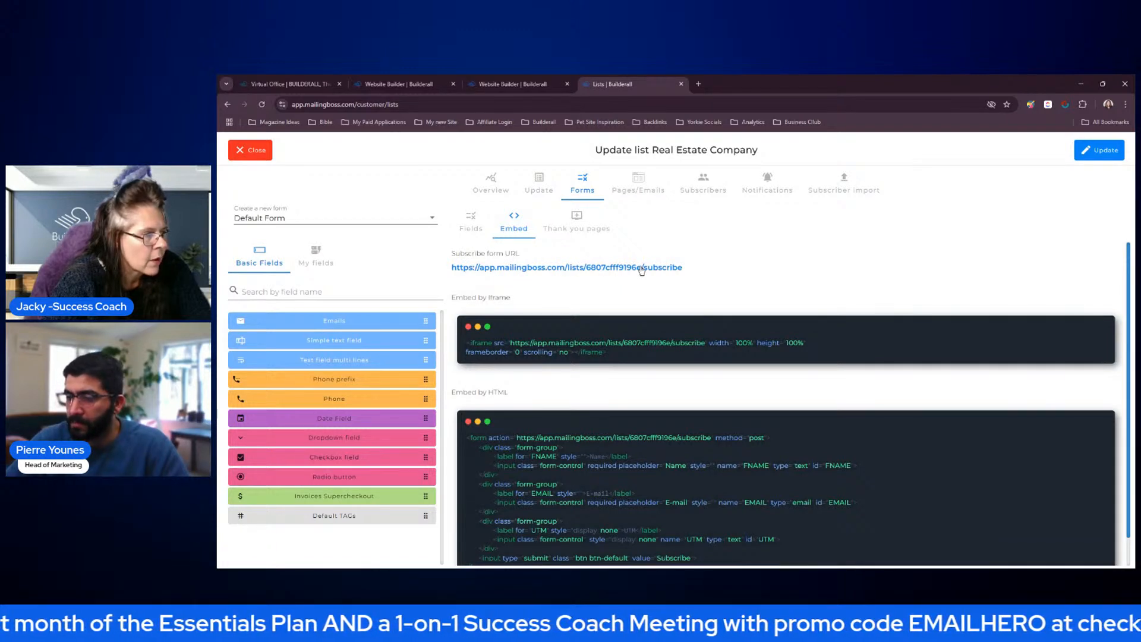
pyautogui.click(542, 85)
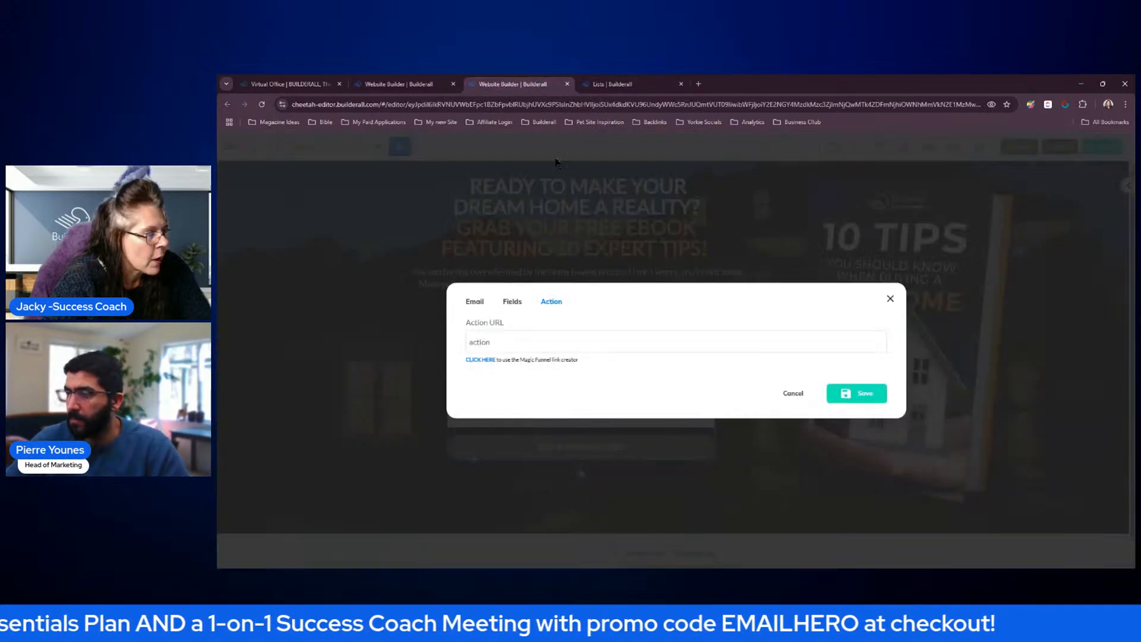
pyautogui.click(538, 343)
pyautogui.write('https://app.mailingboss.com/lists/6807cfff9196e/subscribe')
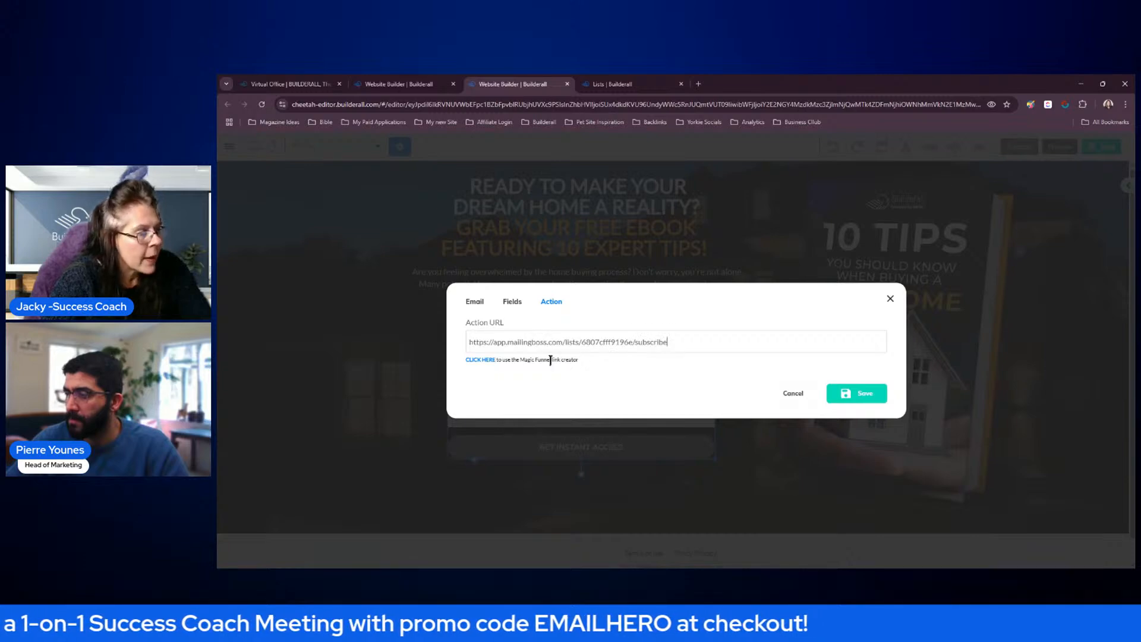
pyautogui.click(848, 401)
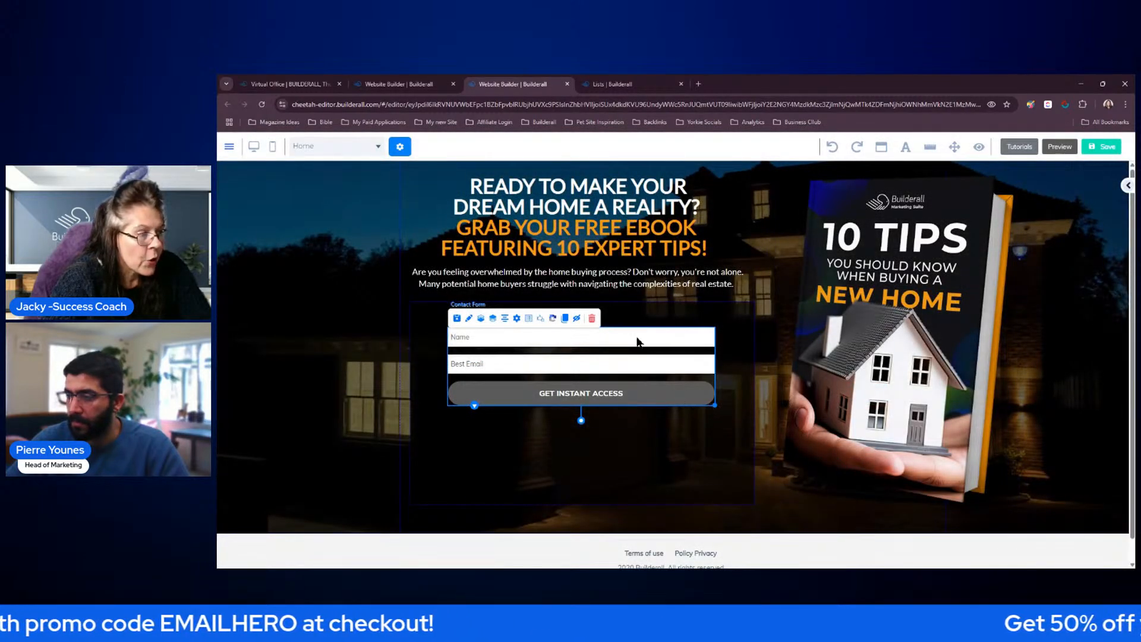
# Check the contact form's Action URL and fields, close its setup without changes and save the landing page
pyautogui.click(517, 320)
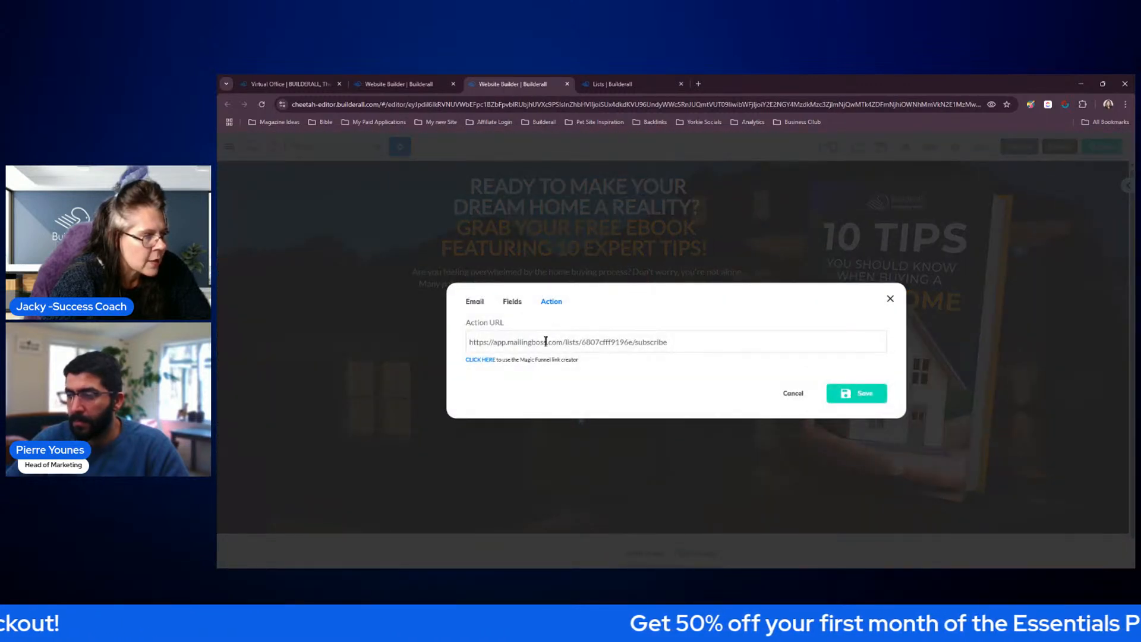
pyautogui.click(514, 302)
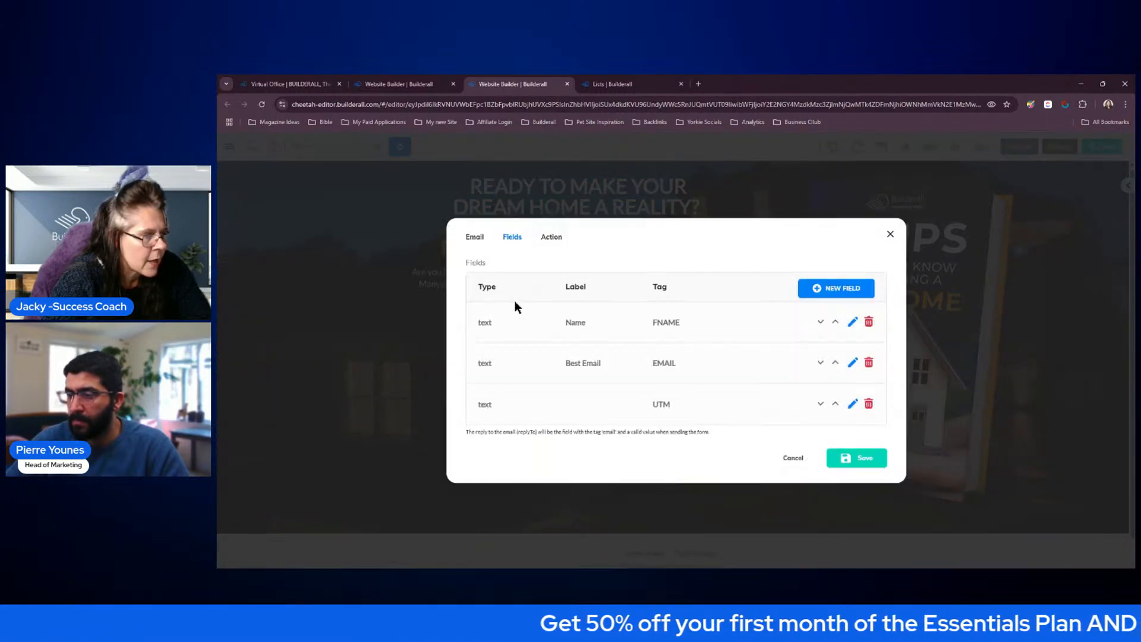
pyautogui.click(793, 459)
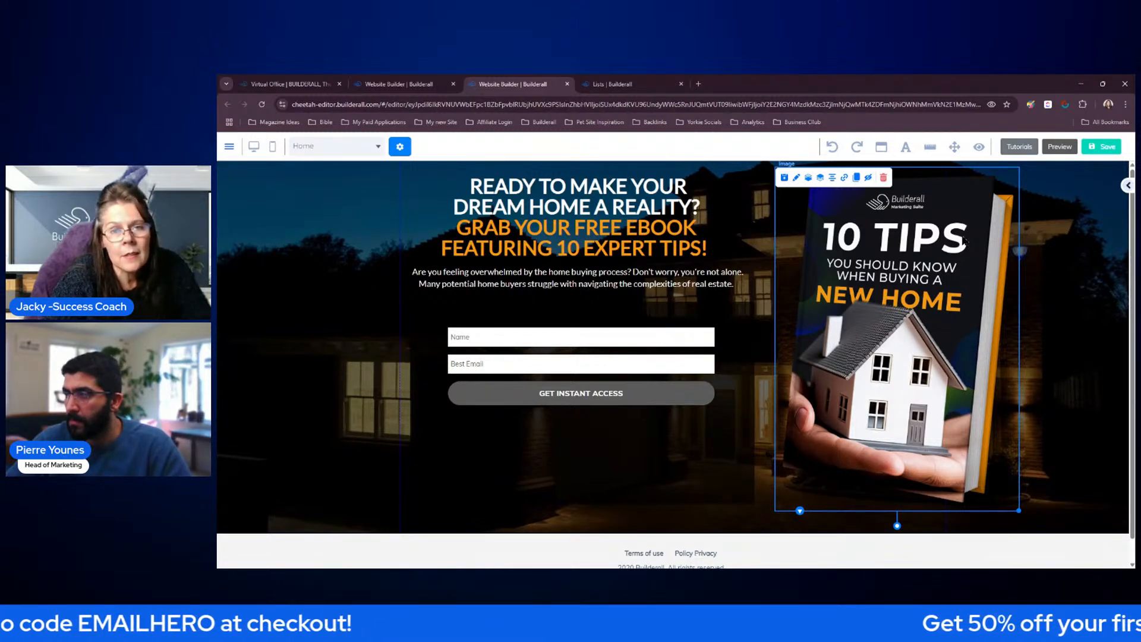
pyautogui.click(1100, 146)
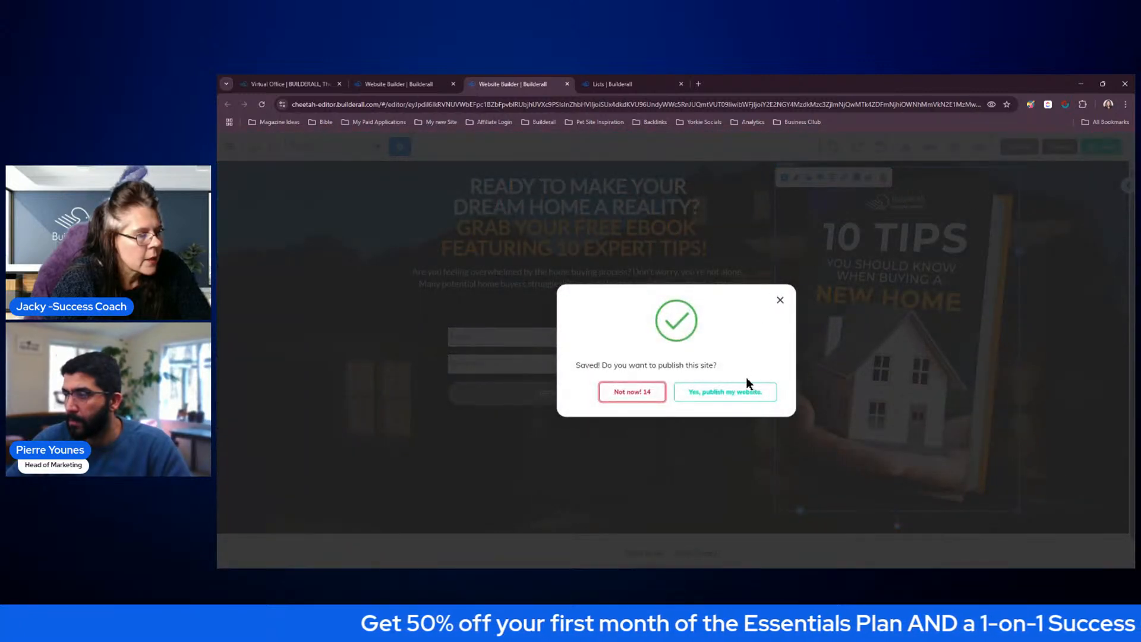
# Publish the website, dismiss the publishing confirmation and open the Email Hero Workshop site's list of pages
pyautogui.click(744, 393)
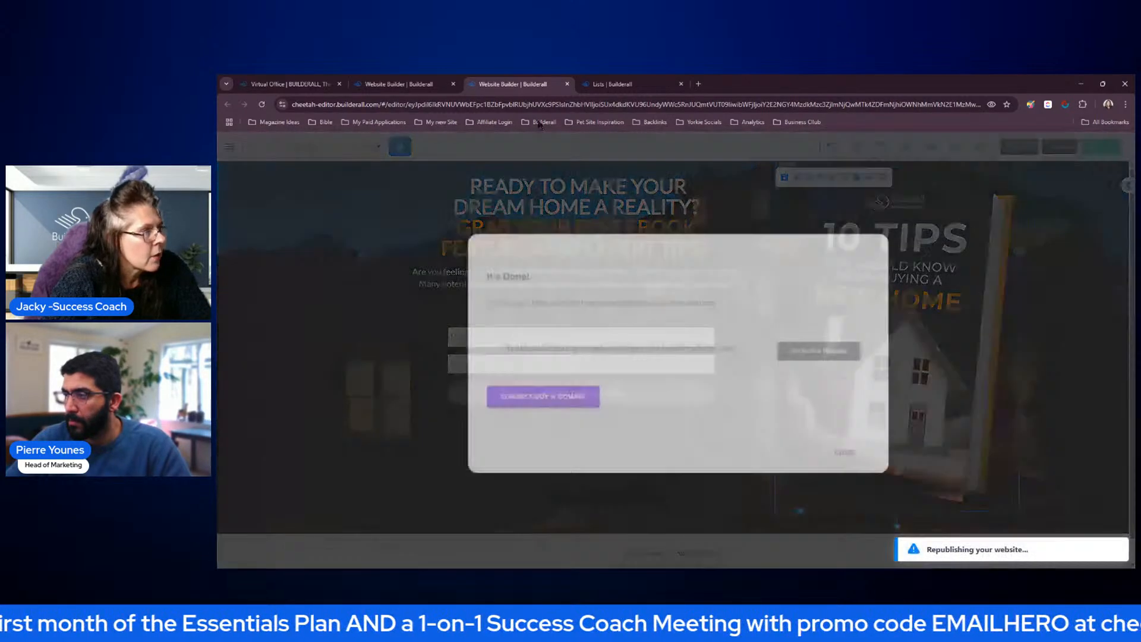
pyautogui.click(849, 448)
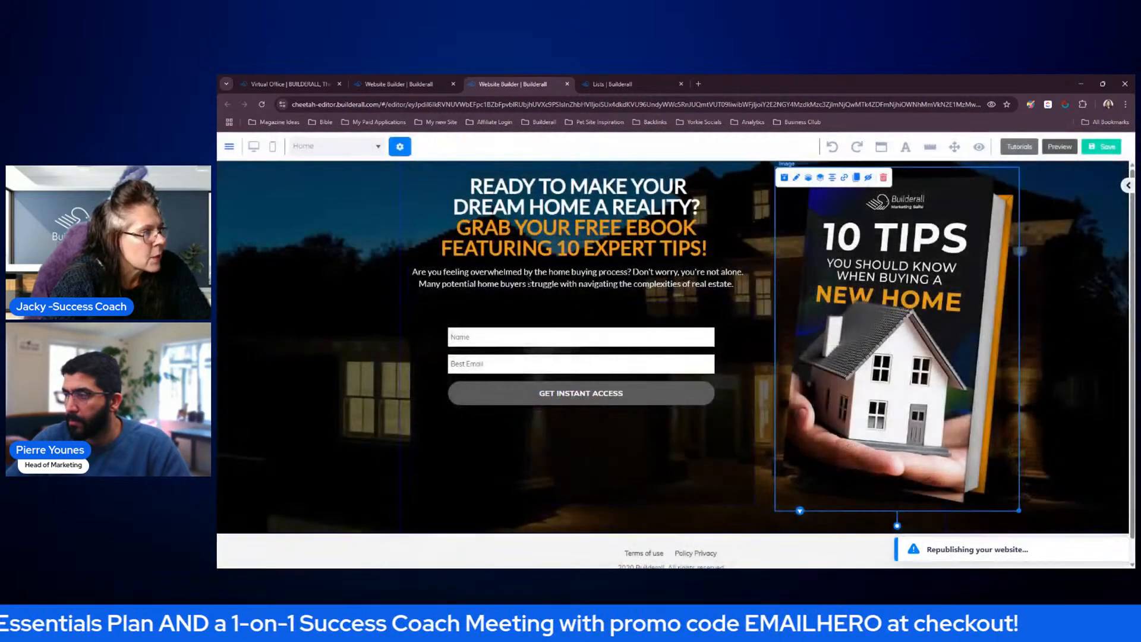
pyautogui.click(229, 149)
pyautogui.click(273, 265)
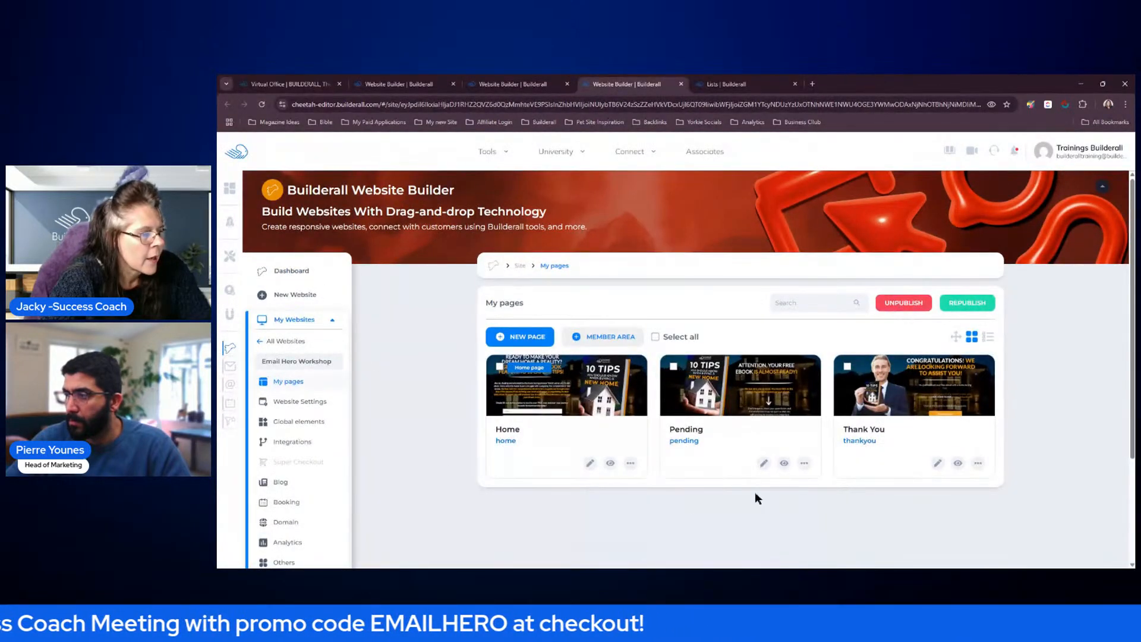
# View the live Pending page, copy its URL and close the page
pyautogui.click(784, 463)
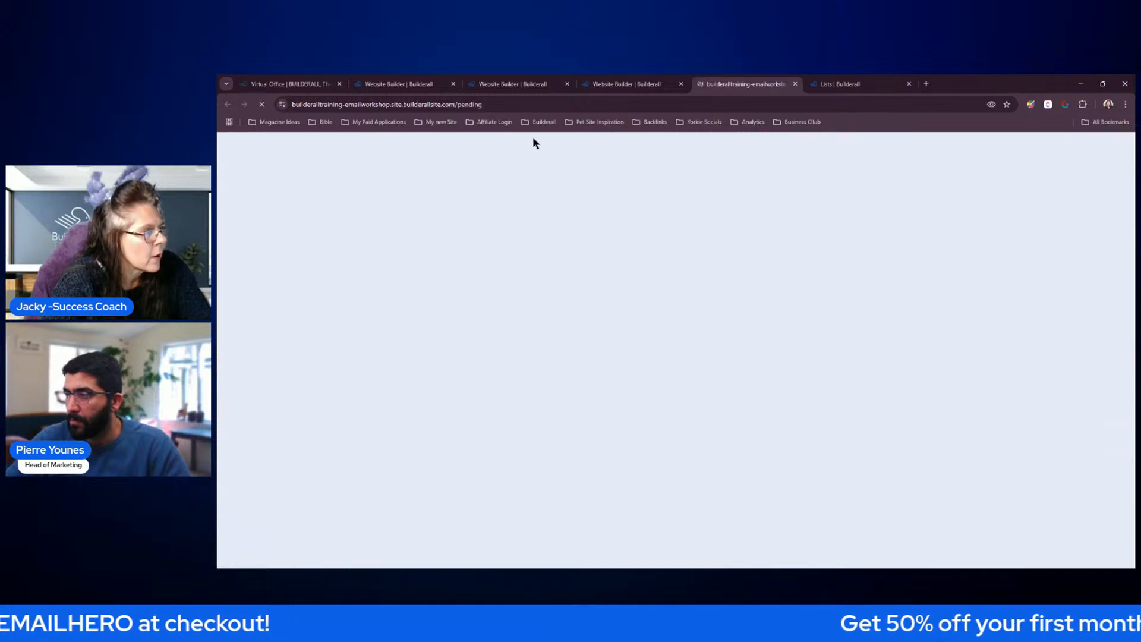
pyautogui.click(453, 105)
pyautogui.hotkey('ctrl', 'c')
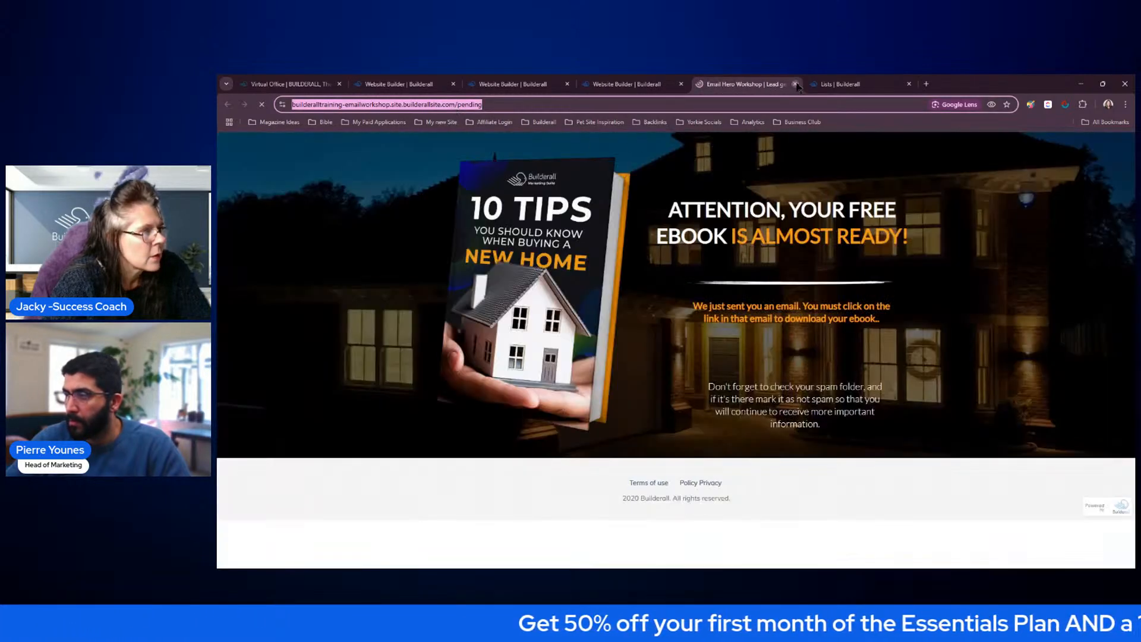
pyautogui.click(795, 84)
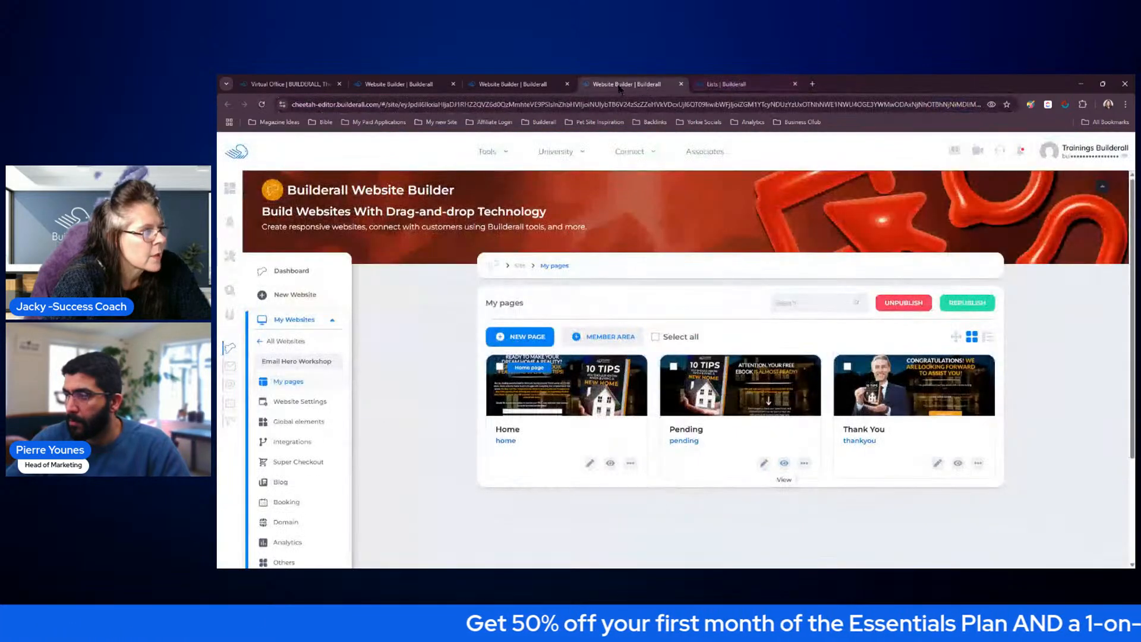
pyautogui.click(726, 86)
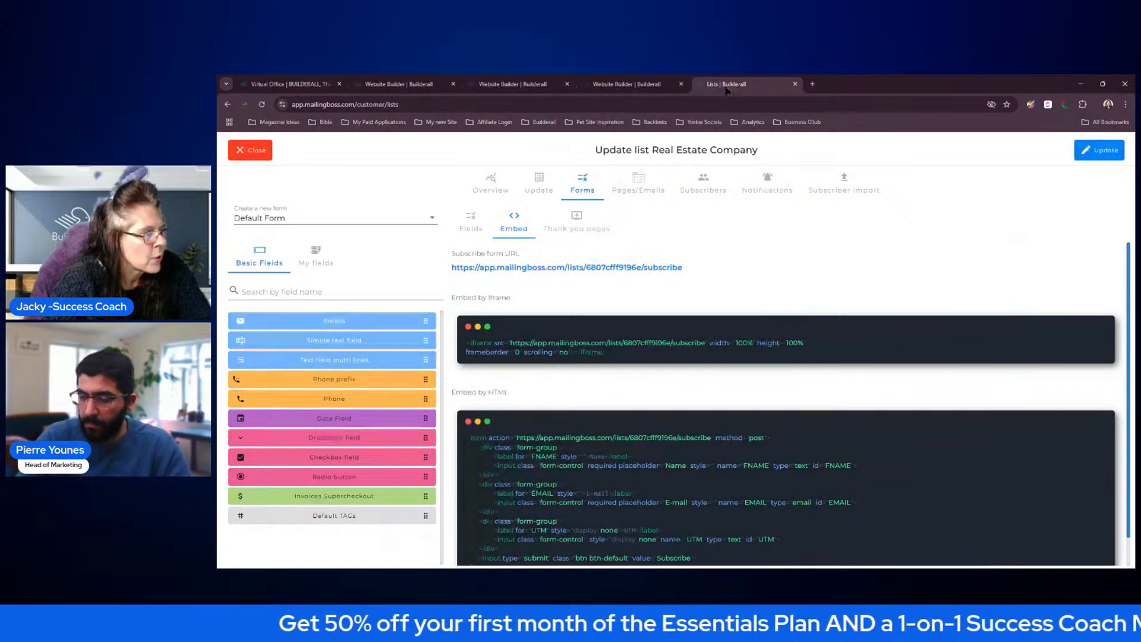
pyautogui.click(568, 221)
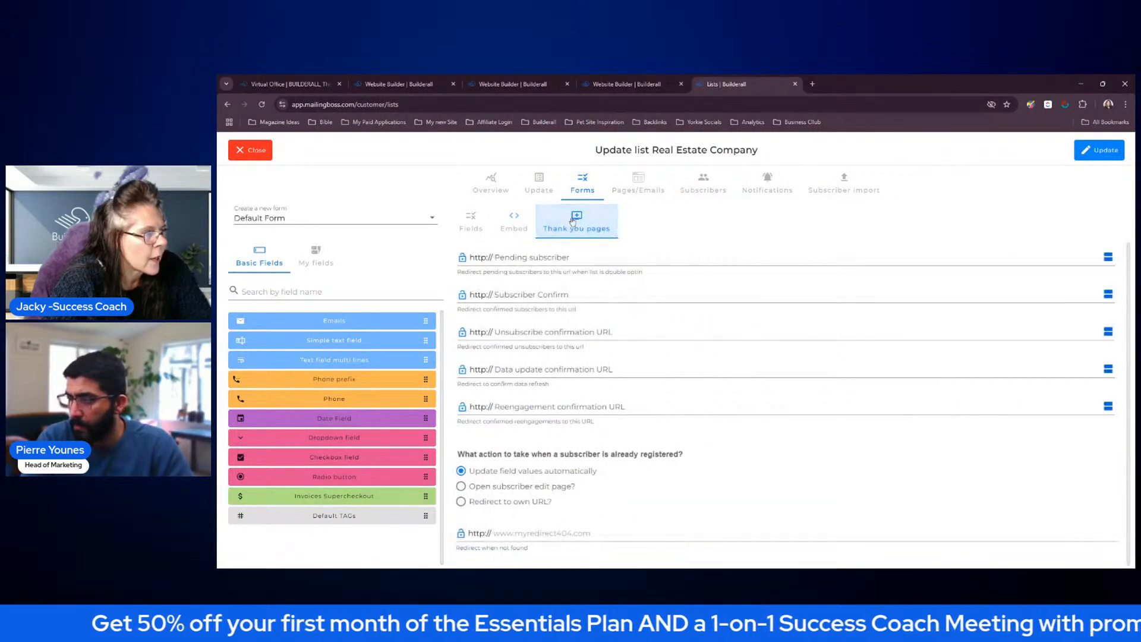
pyautogui.click(525, 259)
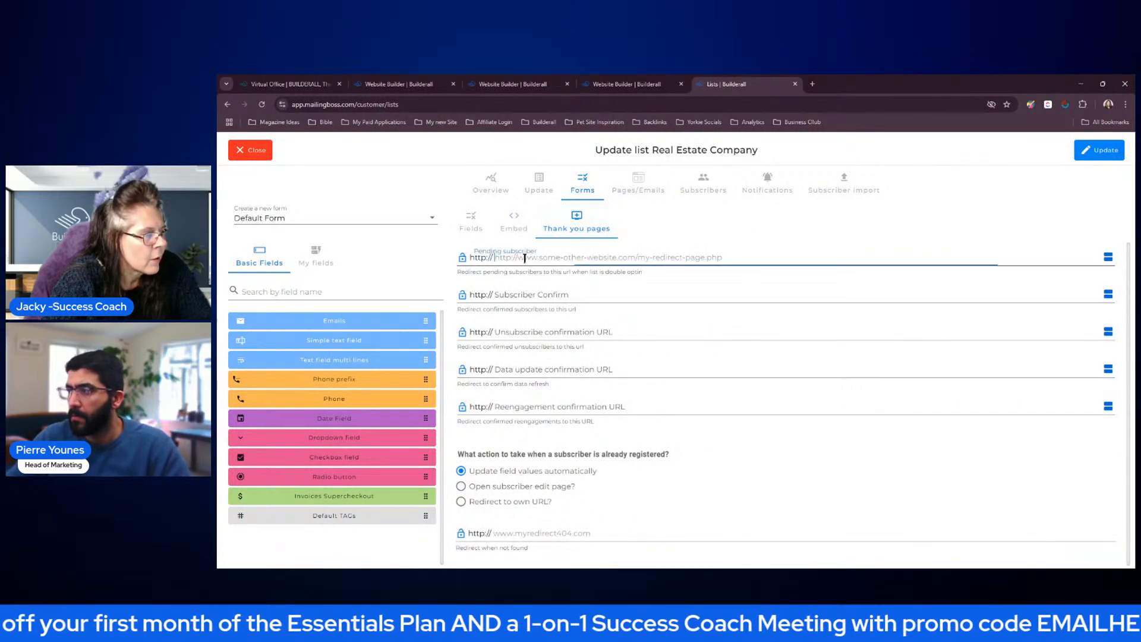
pyautogui.hotkey('ctrl', 'v')
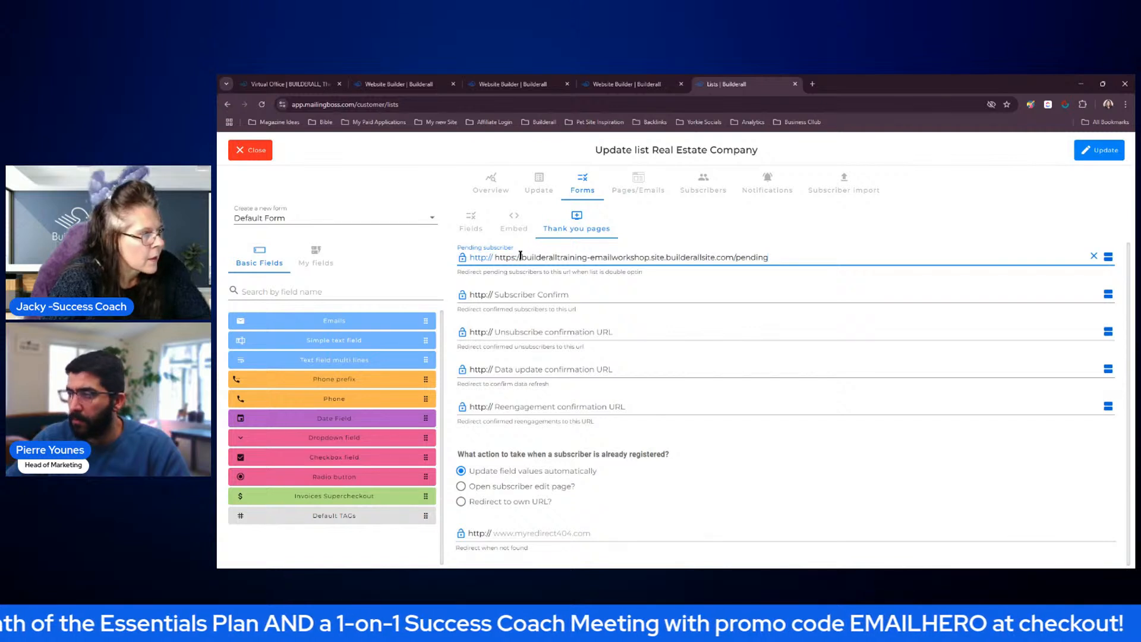
pyautogui.click(521, 257)
pyautogui.press('BackSpace')
pyautogui.press('BackSpace')
pyautogui.press('BackSpace')
pyautogui.press('BackSpace')
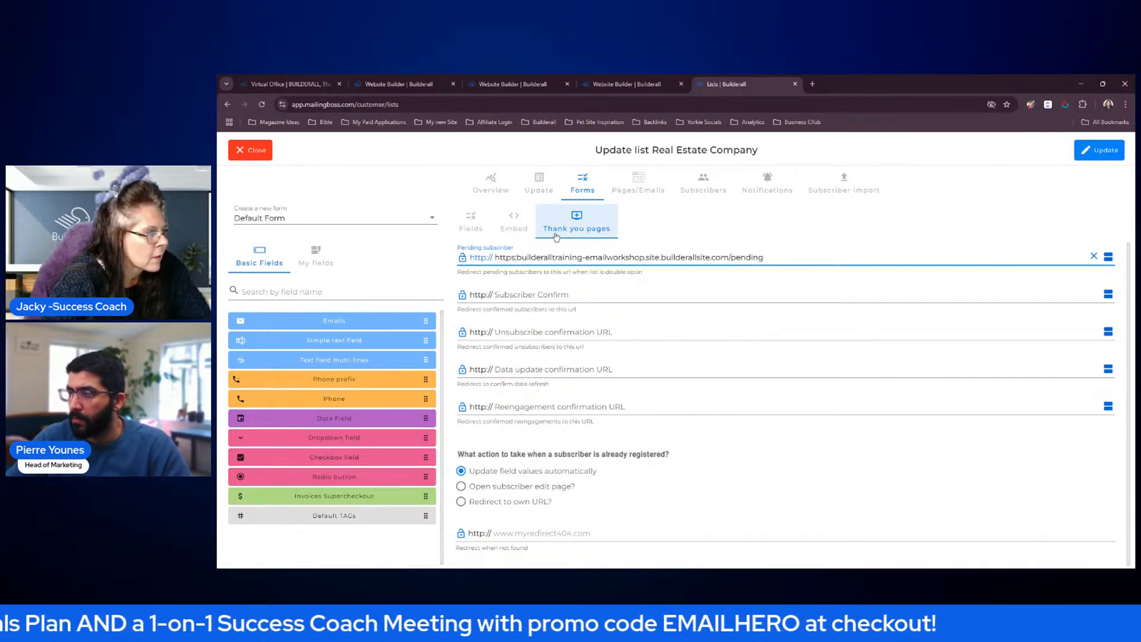
pyautogui.press('BackSpace')
pyautogui.press('BackSpace')
pyautogui.press('BackSpace')
pyautogui.press('BackSpace')
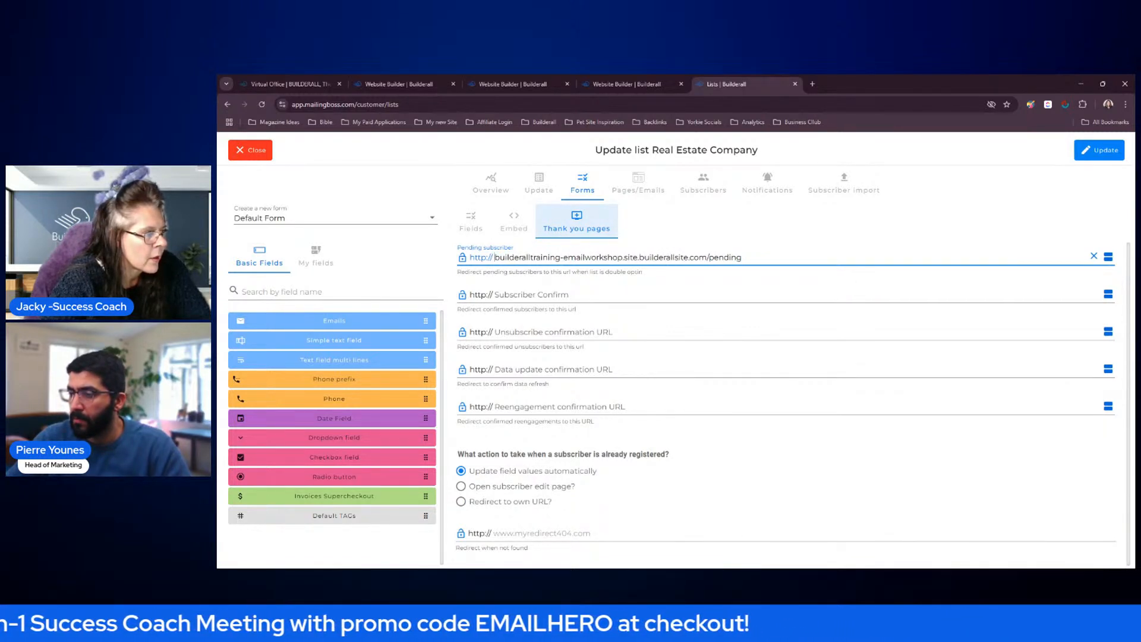
# View the live Thank You page from the website's page list, copy its URL and close the page
pyautogui.click(614, 85)
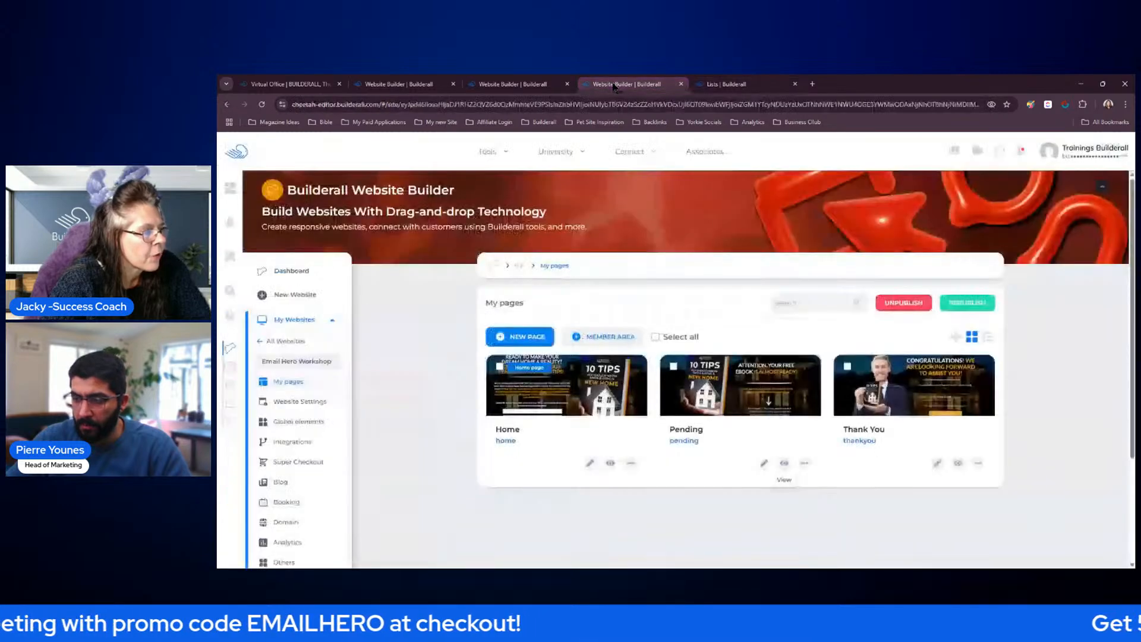
pyautogui.click(958, 463)
pyautogui.click(504, 104)
pyautogui.hotkey('ctrl', 'c')
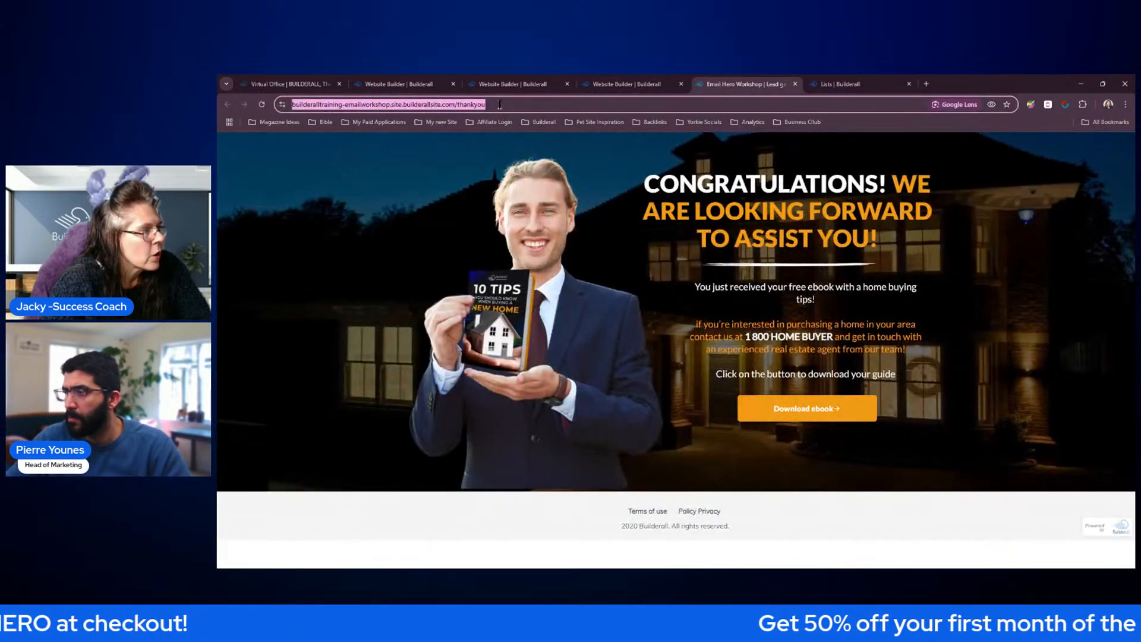
pyautogui.click(795, 84)
pyautogui.click(760, 89)
pyautogui.click(604, 294)
pyautogui.hotkey('ctrl', 'v')
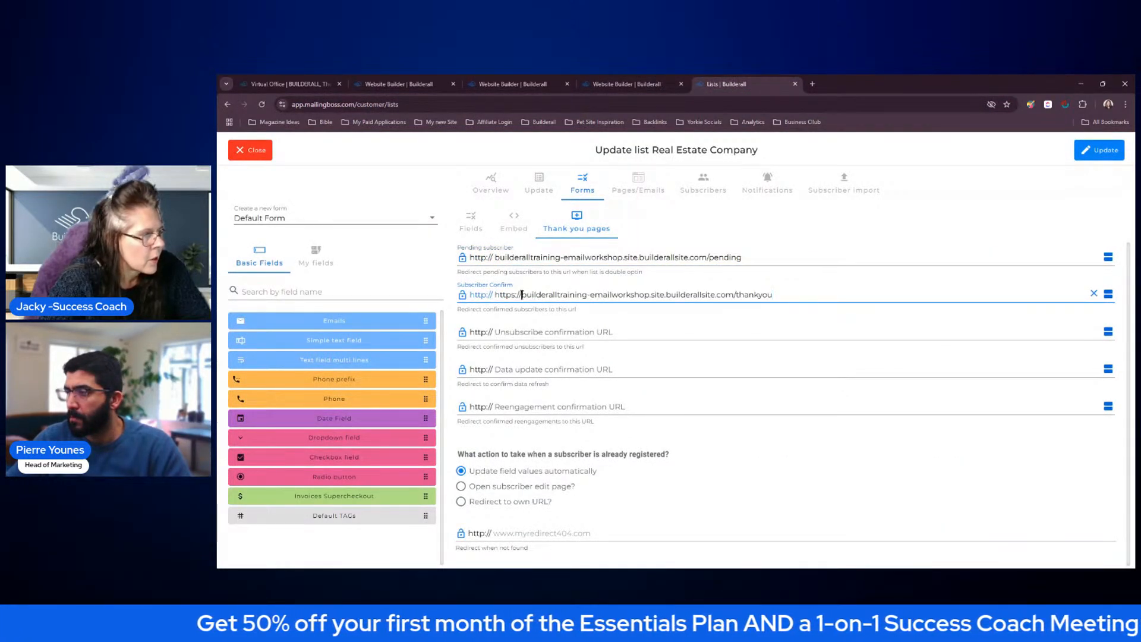
pyautogui.press('BackSpace')
pyautogui.press('BackSpace')
pyautogui.press('BackSpace')
pyautogui.press('BackSpace')
pyautogui.press('BackSpace')
pyautogui.press('BackSpace')
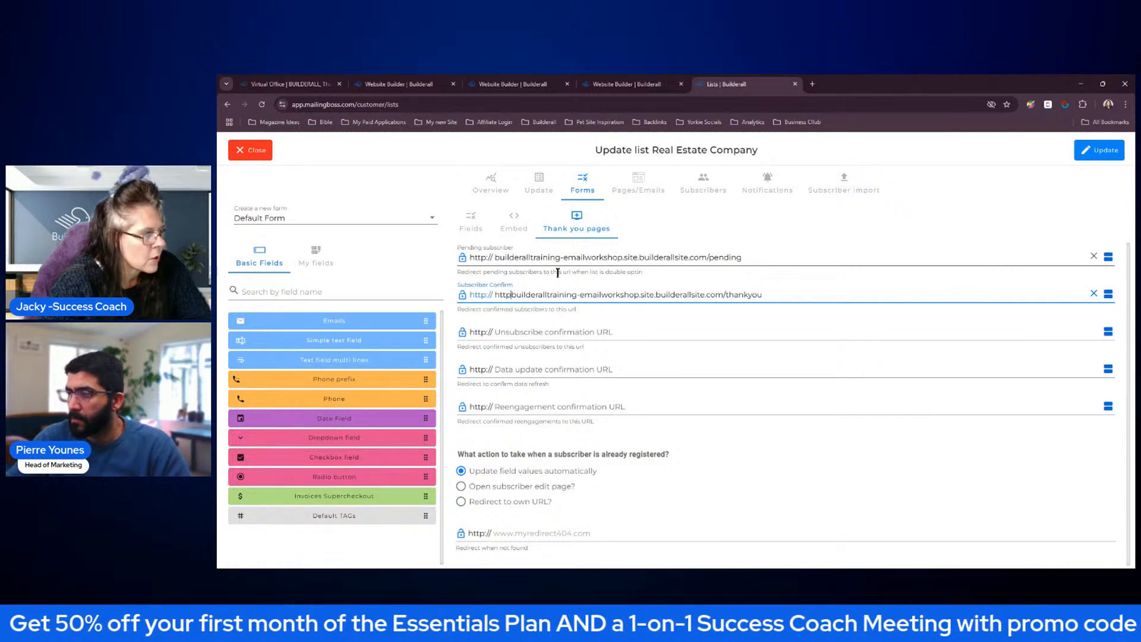
pyautogui.press('BackSpace')
pyautogui.press('BackSpace')
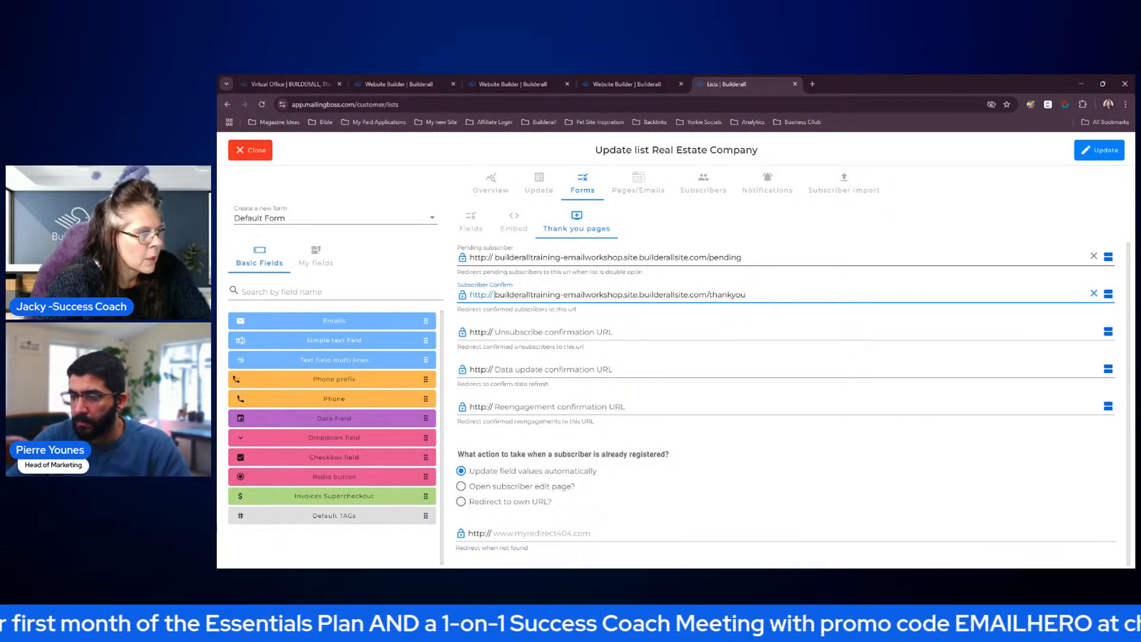
pyautogui.click(1100, 151)
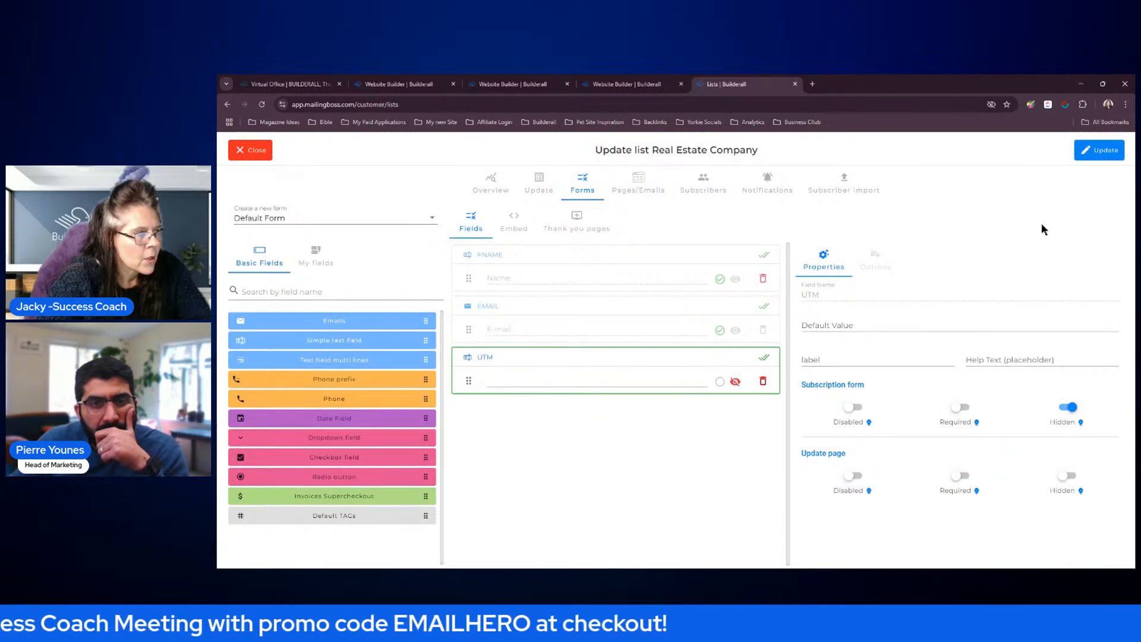
# Check the list's thank-you page redirects and embed code, update the list again and close it
pyautogui.click(627, 85)
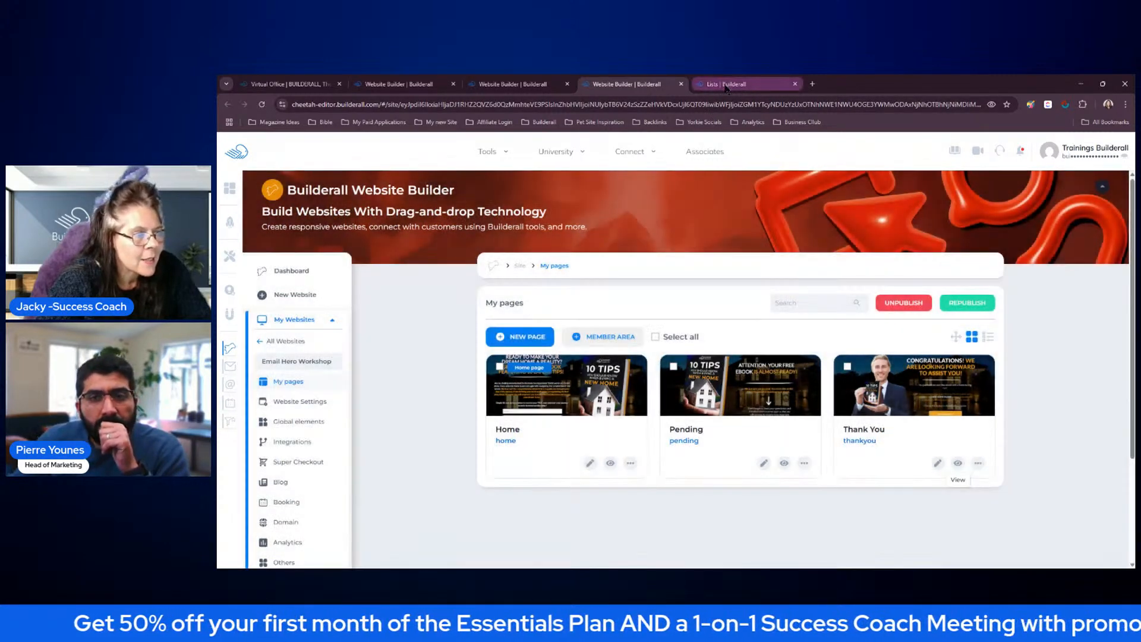
pyautogui.click(726, 86)
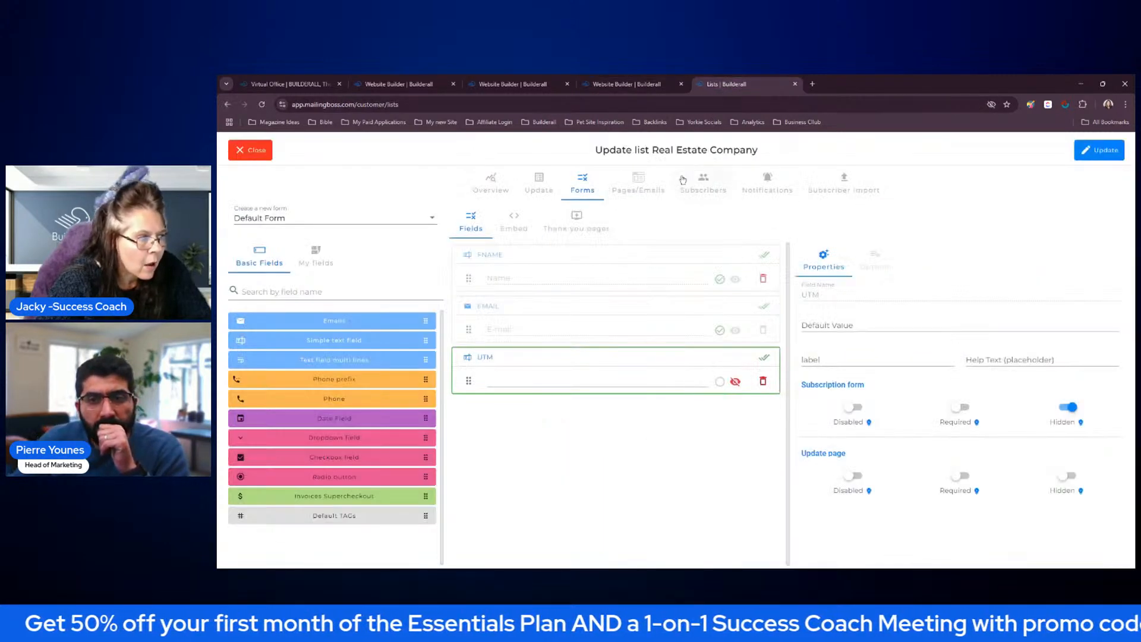
pyautogui.click(581, 218)
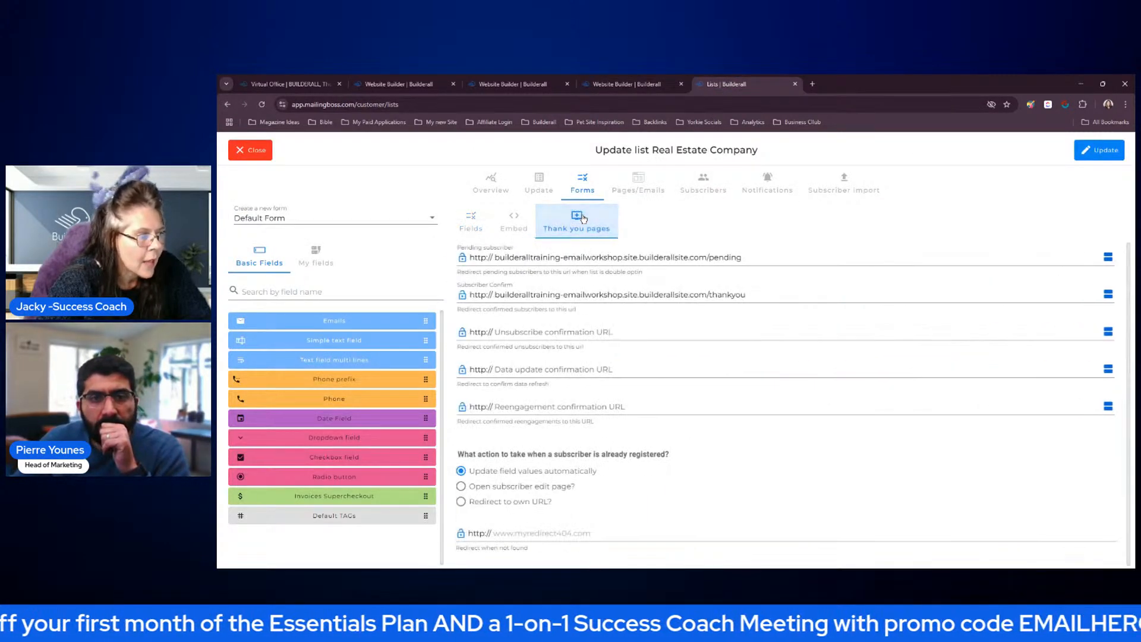
pyautogui.click(510, 226)
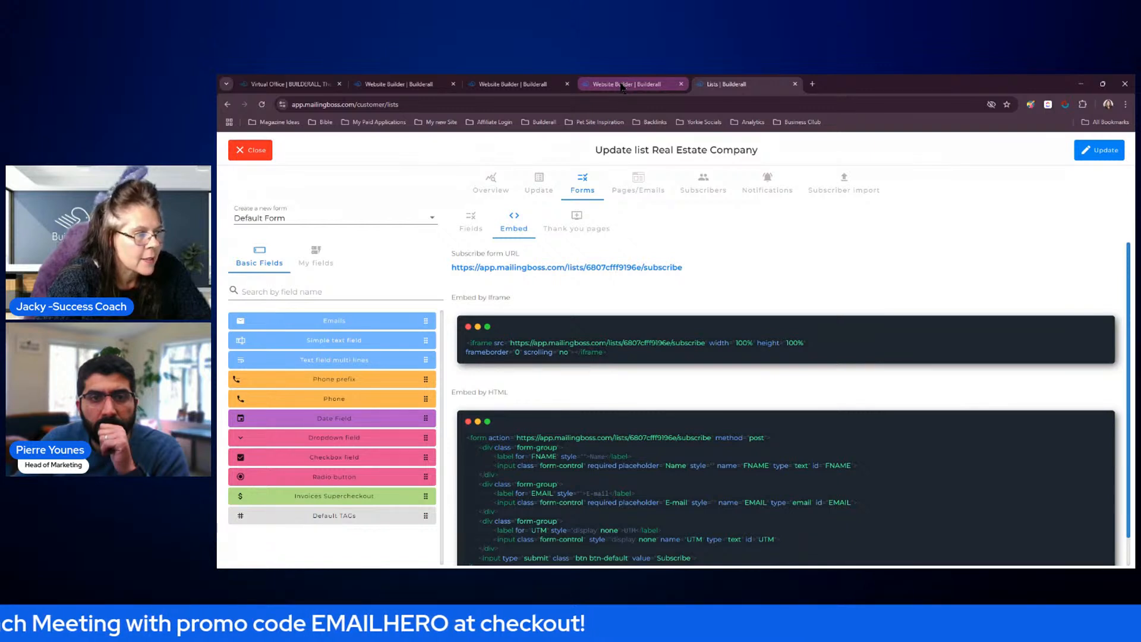
pyautogui.click(262, 152)
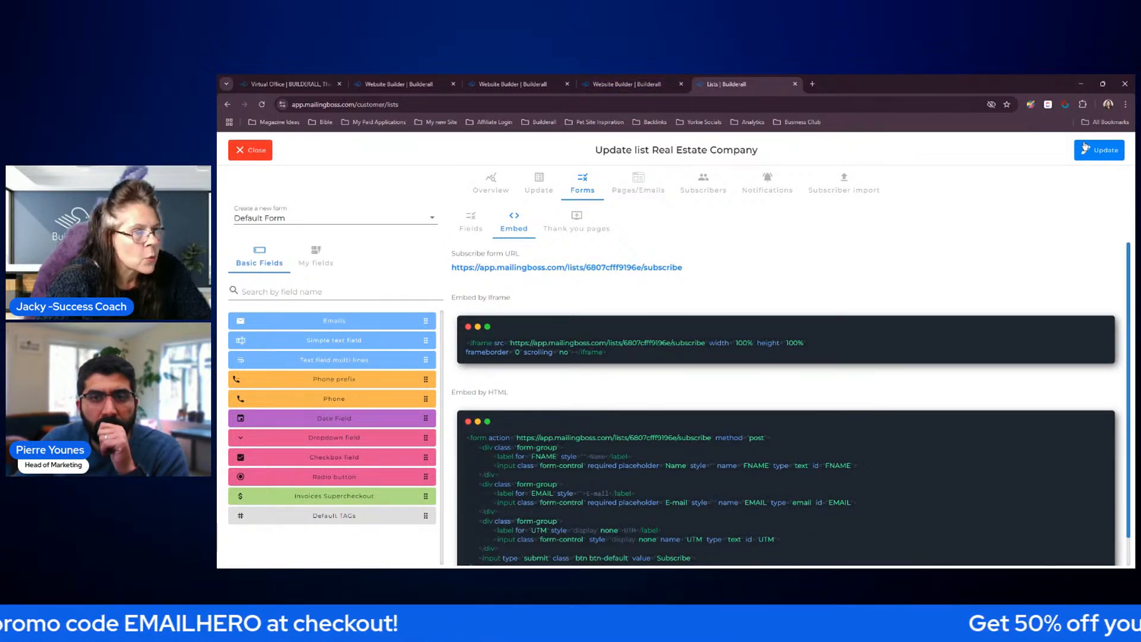
pyautogui.click(246, 156)
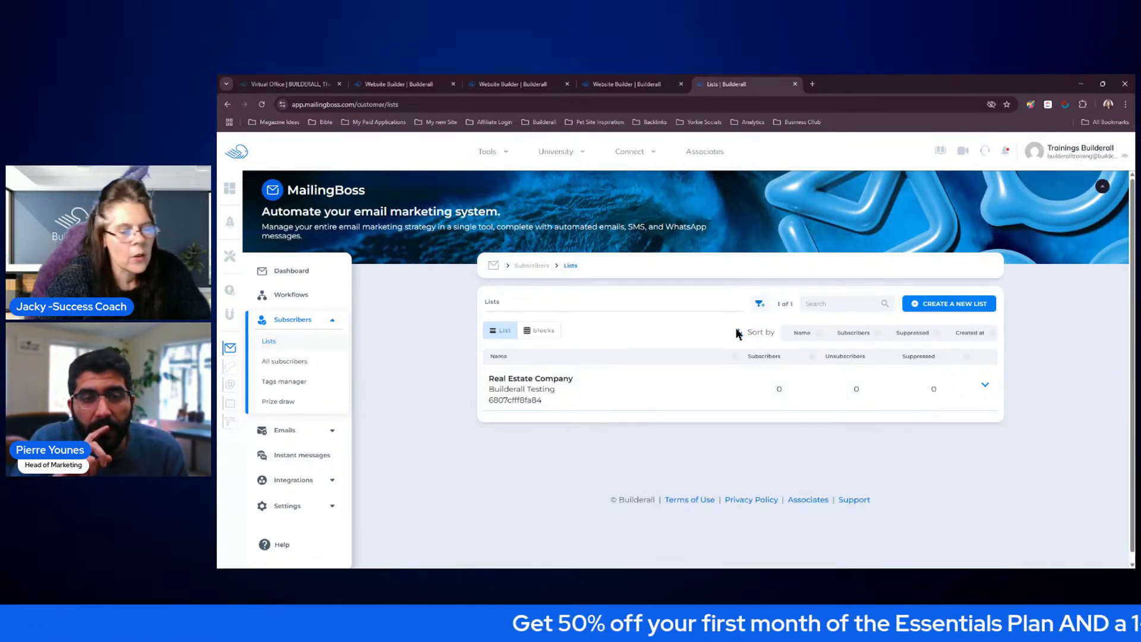
# Republish the Email Hero Workshop website and close the surplus Website Builder browser tabs
pyautogui.click(640, 87)
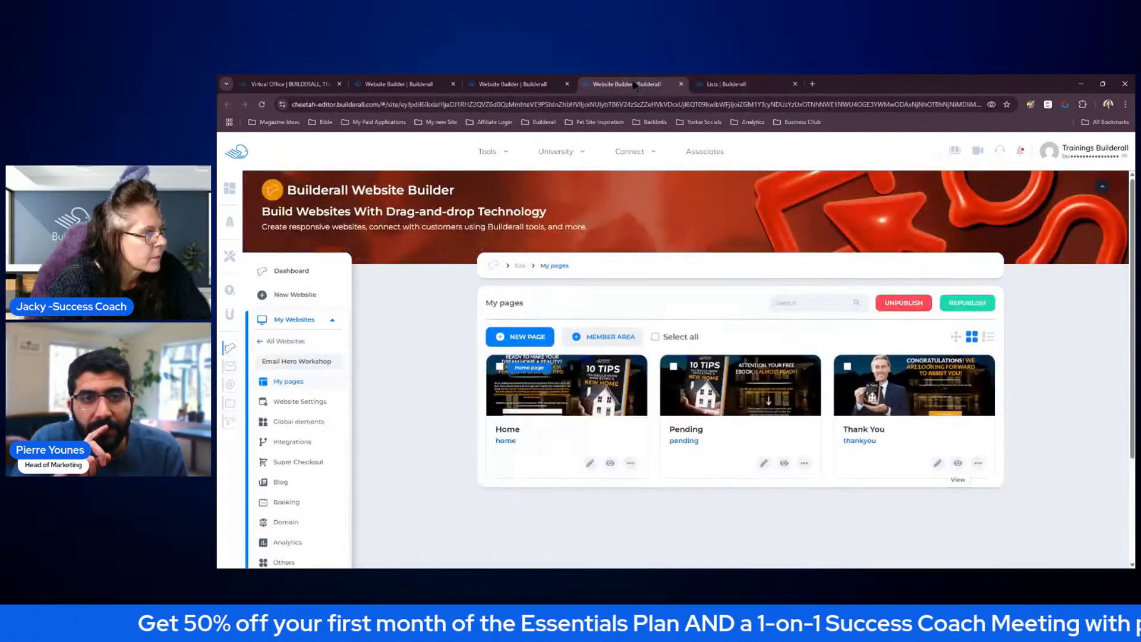
pyautogui.click(967, 303)
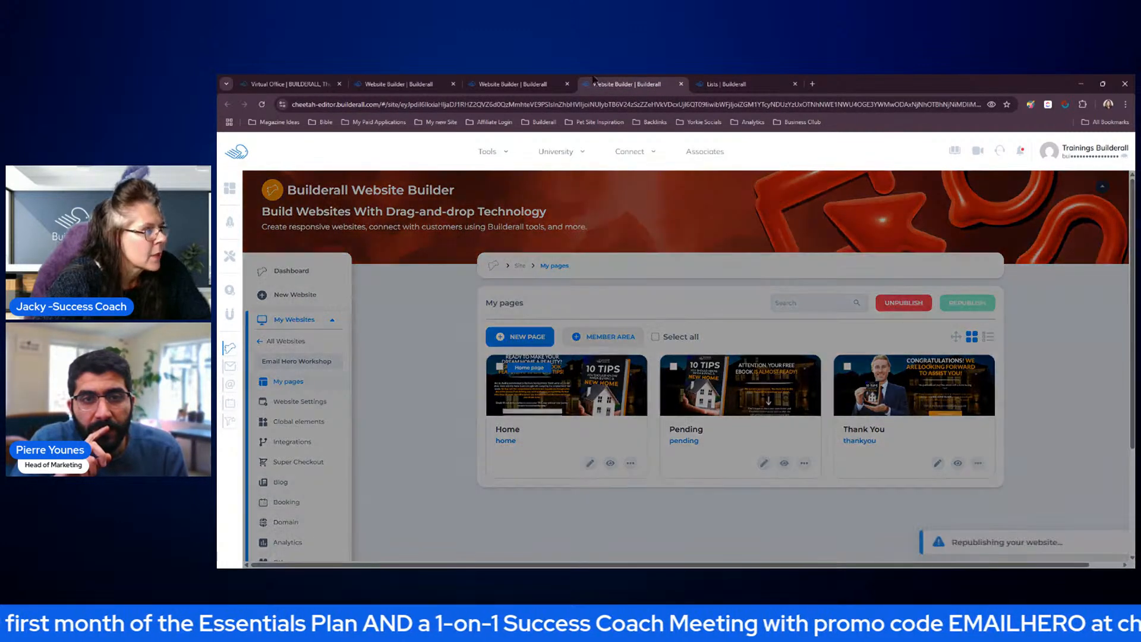
pyautogui.click(572, 84)
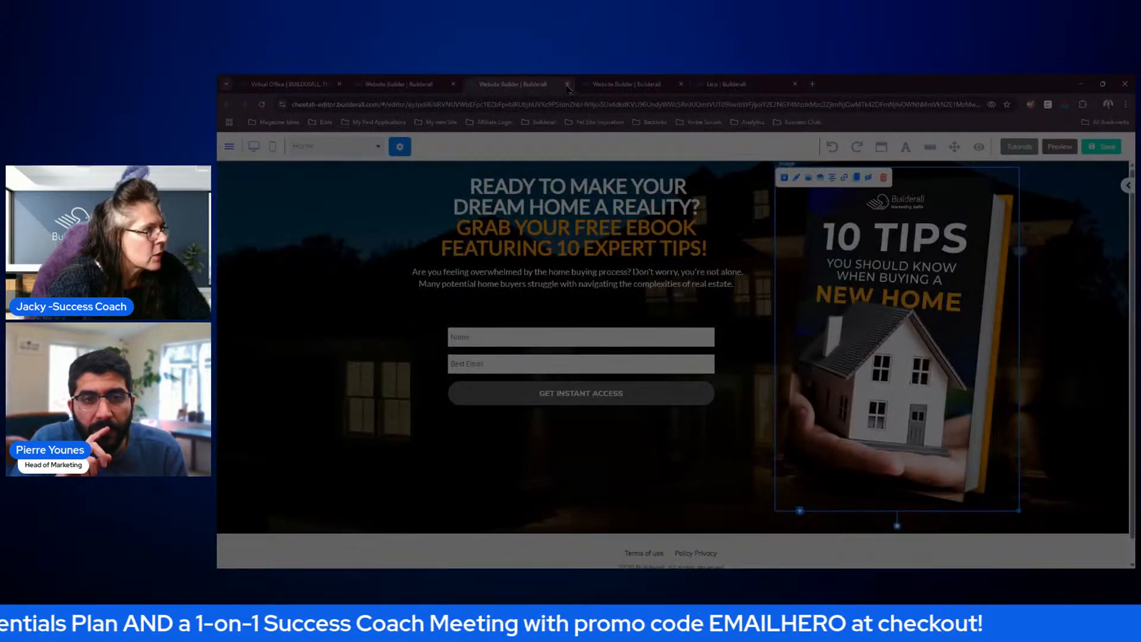
pyautogui.click(567, 84)
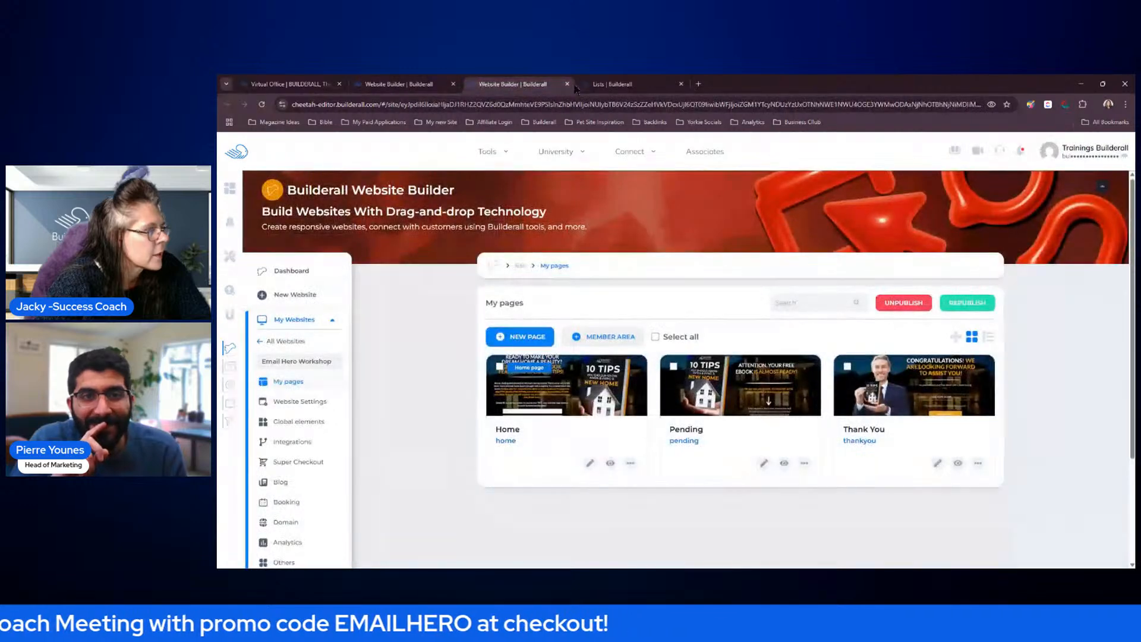
pyautogui.click(453, 85)
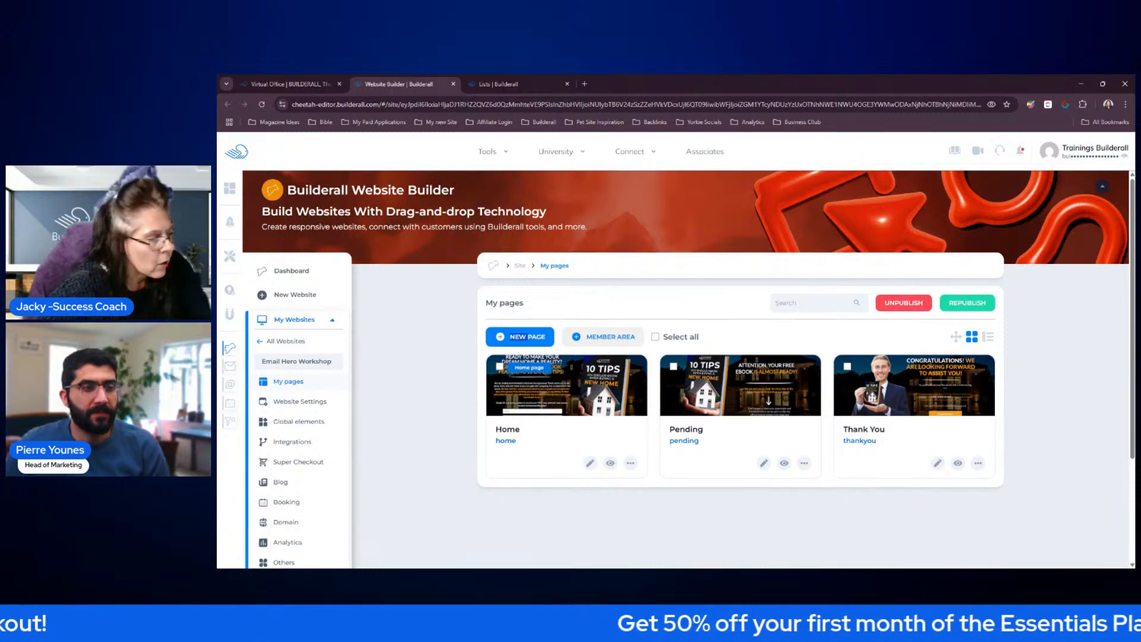
# View the live Home page and reload it with home in its URL replaced by ?utm=sellhome
pyautogui.click(609, 463)
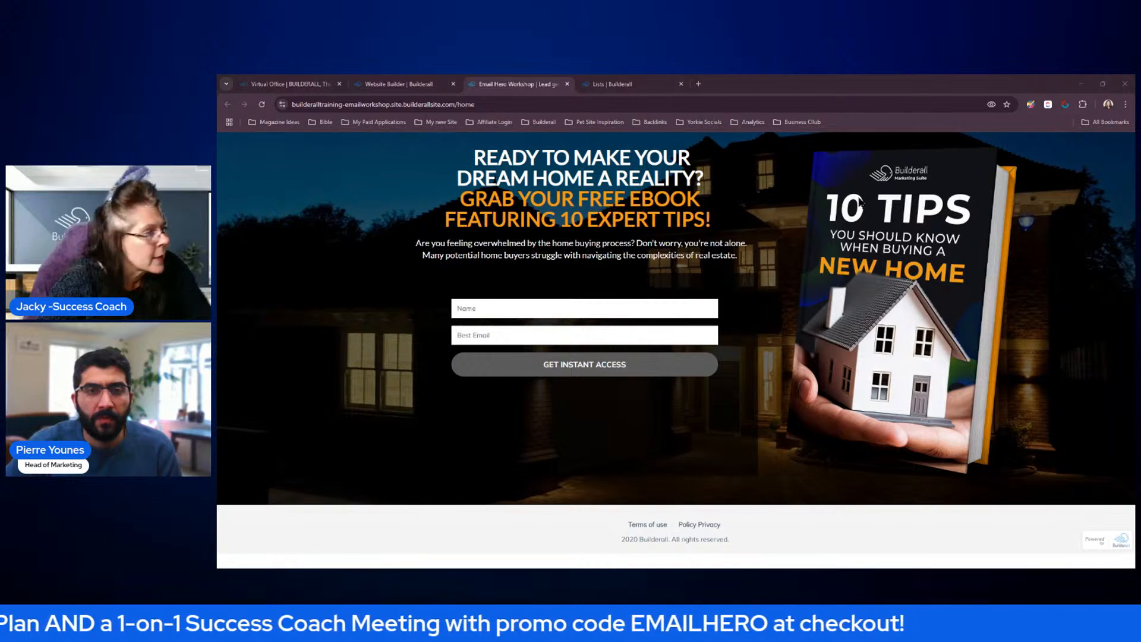
pyautogui.click(475, 104)
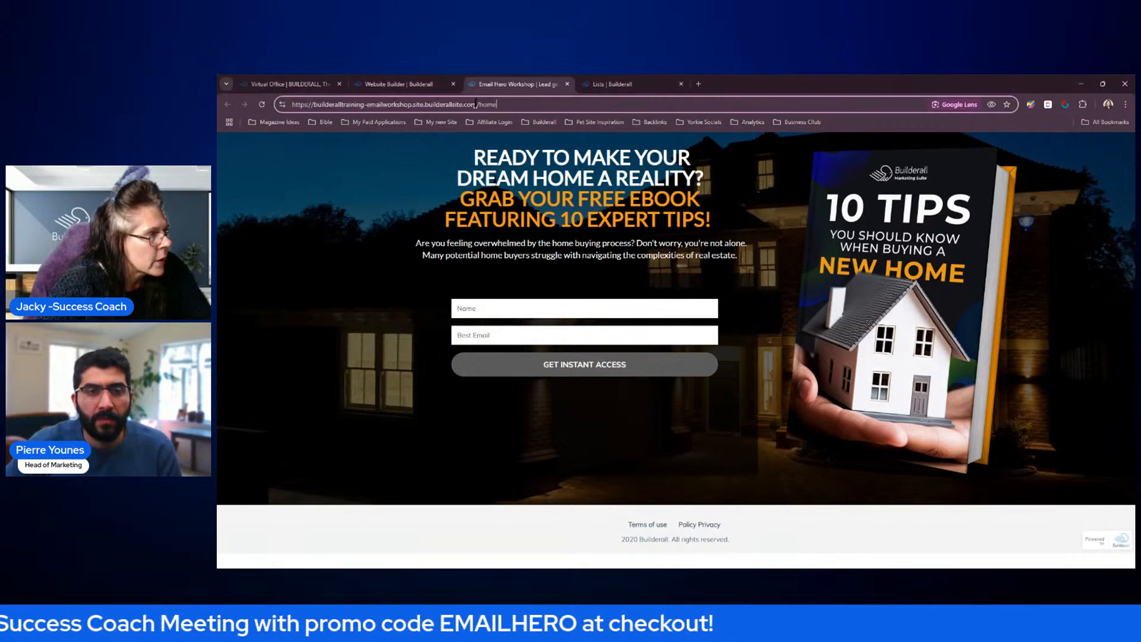
pyautogui.press('BackSpace')
pyautogui.press('BackSpace')
pyautogui.press('BackSpace')
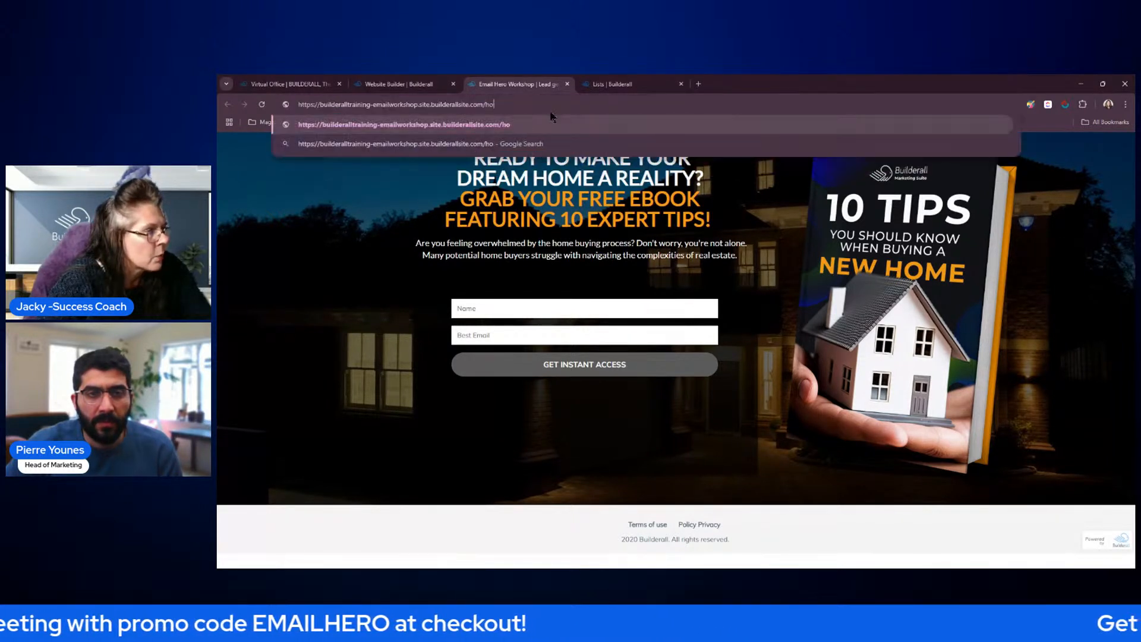
pyautogui.press('BackSpace')
pyautogui.write('?utm=sellhome')
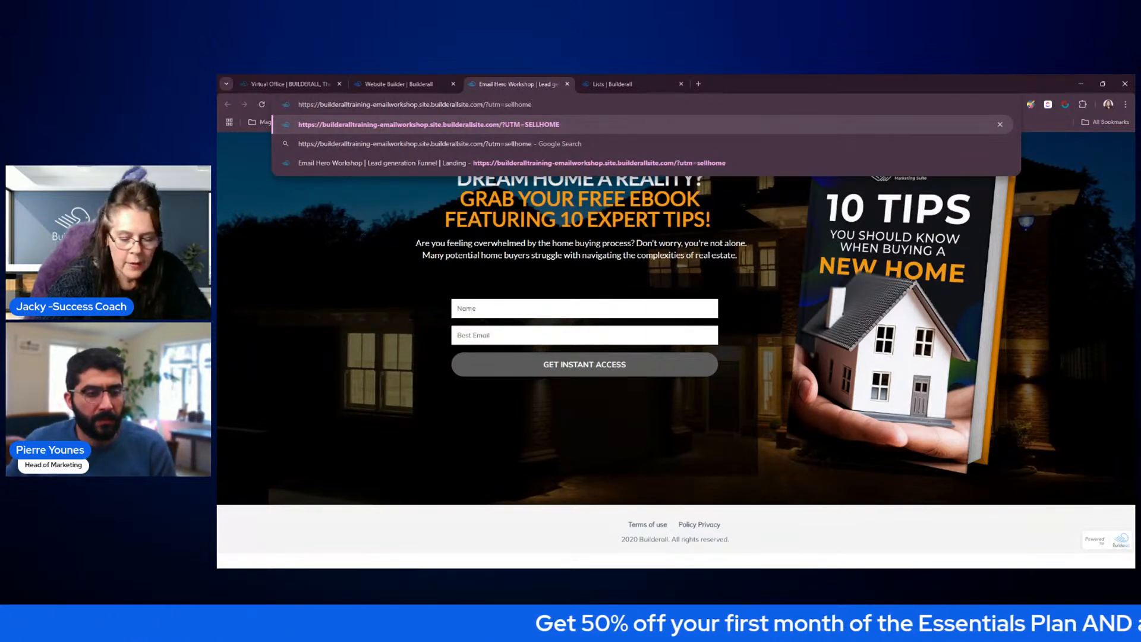
pyautogui.press('Return')
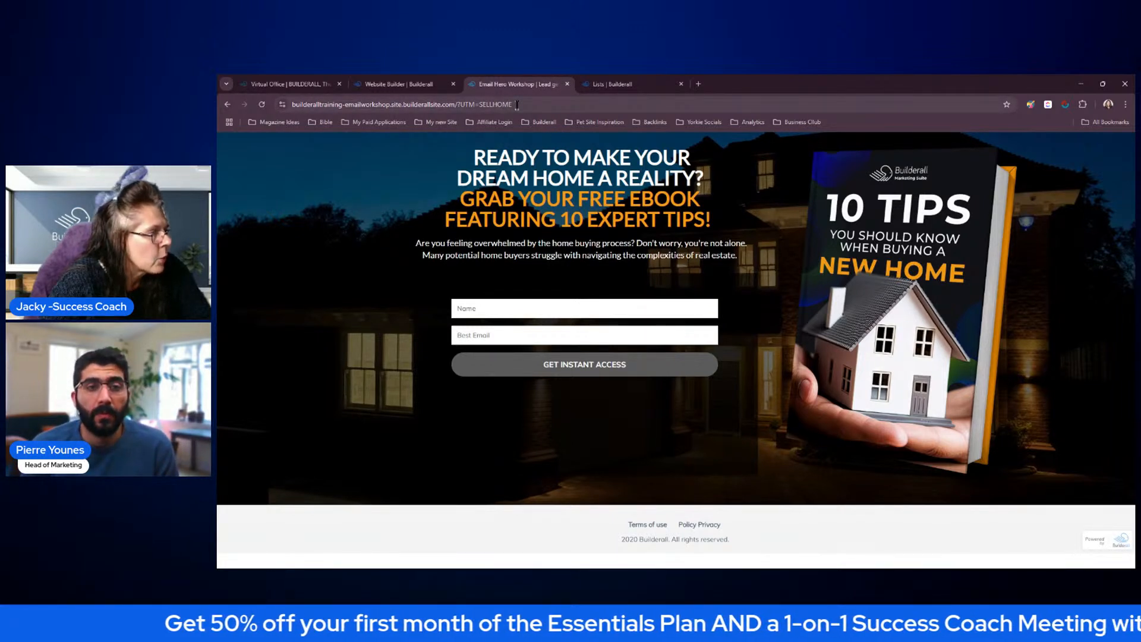
# Copy the landing page's full ?UTM=SELLHOME address, close its tab and reopen the address in a new browser tab
pyautogui.click(461, 106)
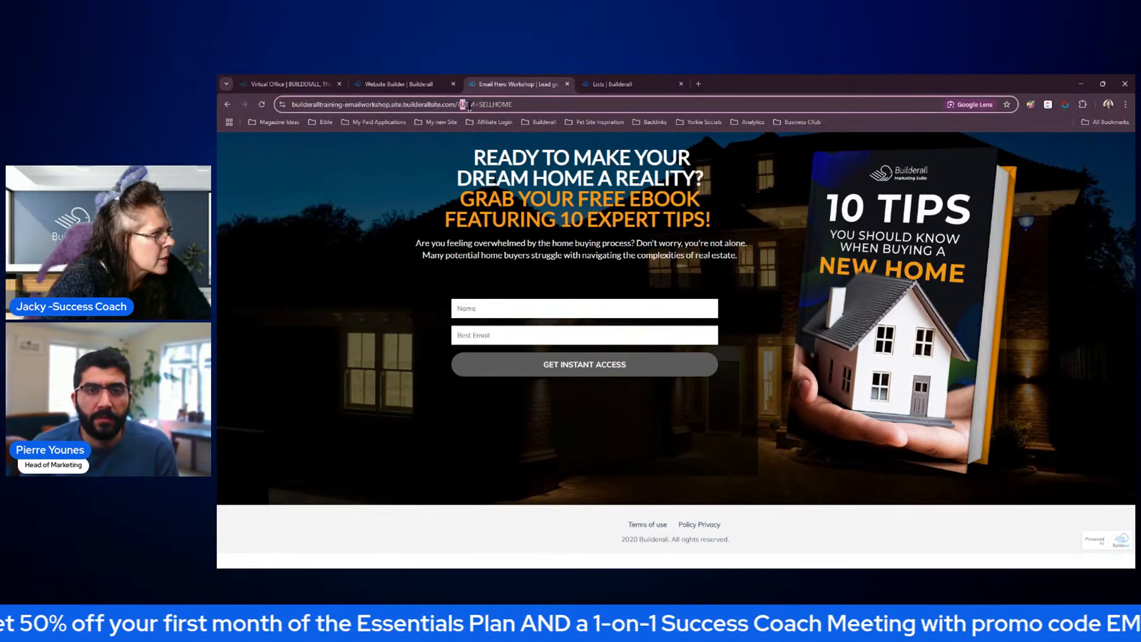
pyautogui.moveTo(462, 106); pyautogui.dragTo(509, 107)
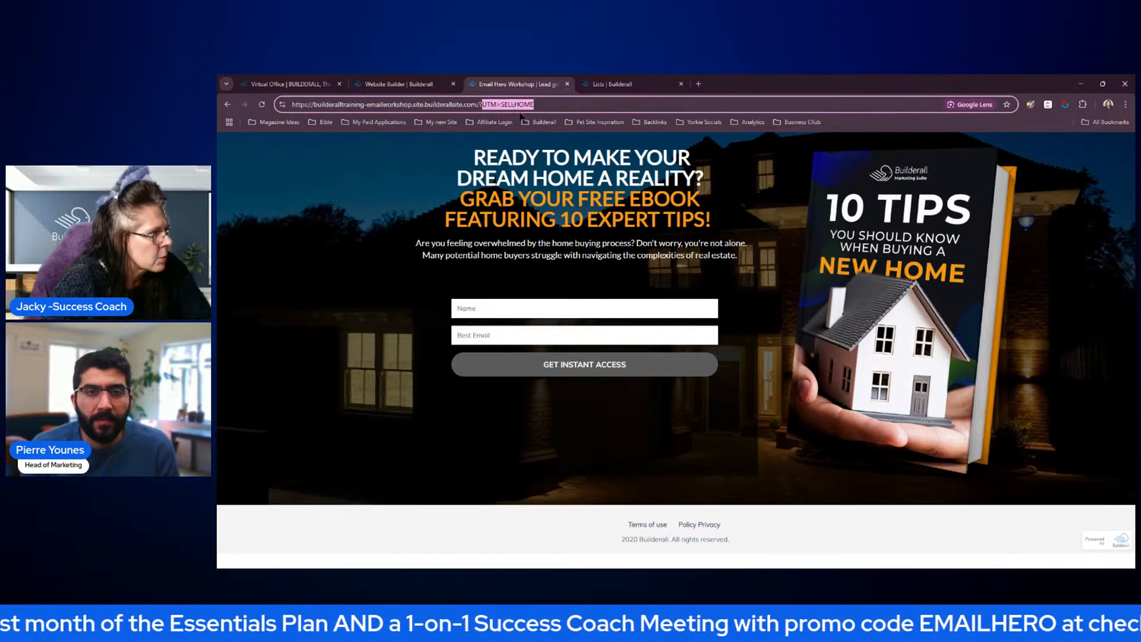
pyautogui.click(552, 105)
pyautogui.moveTo(552, 105); pyautogui.dragTo(284, 105)
pyautogui.hotkey('ctrl', 'c')
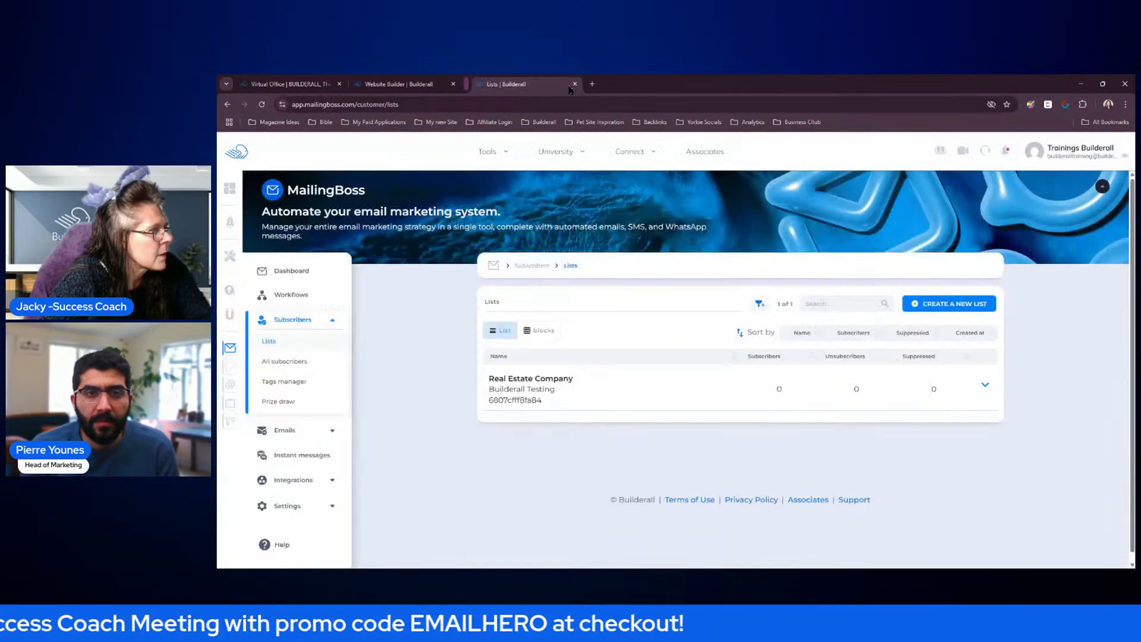
pyautogui.click(567, 83)
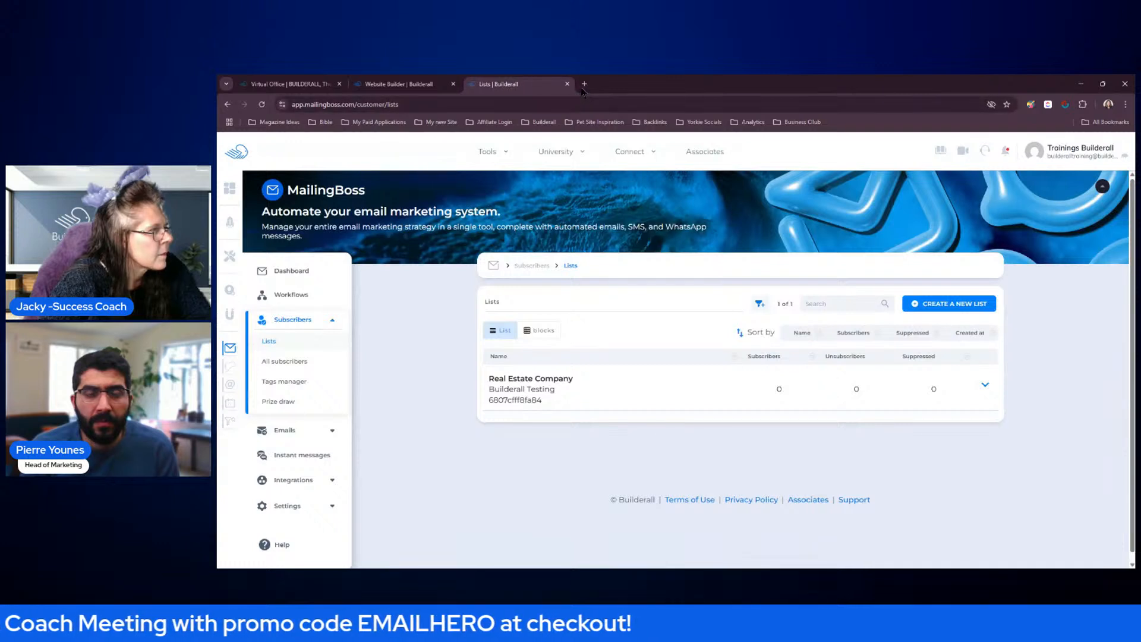
pyautogui.click(585, 84)
pyautogui.hotkey('ctrl', 'v')
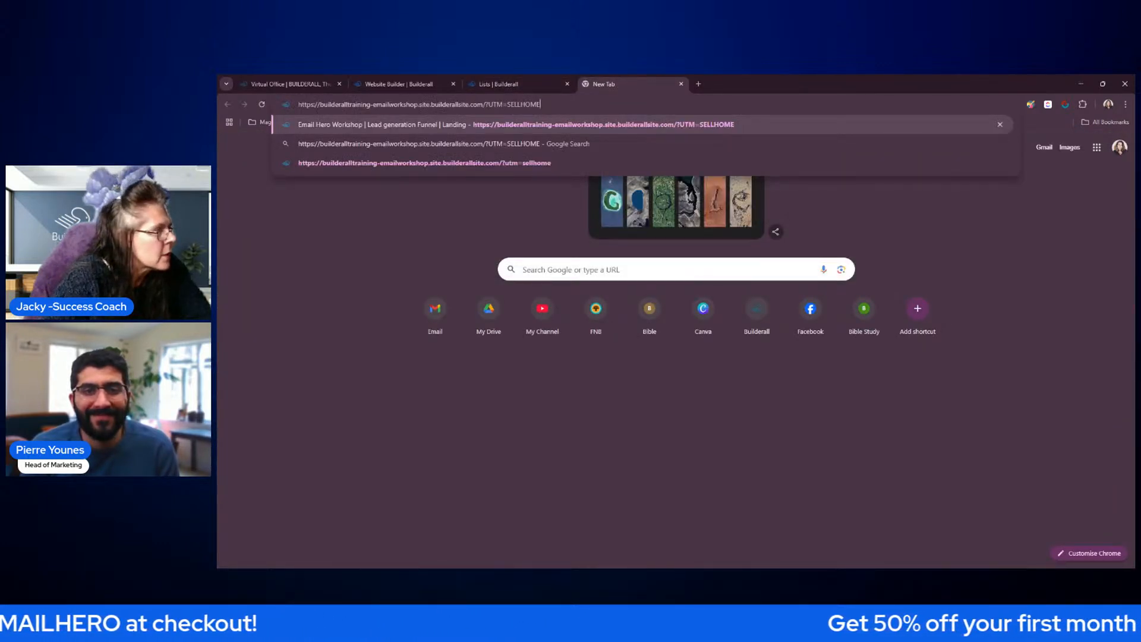
pyautogui.click(349, 149)
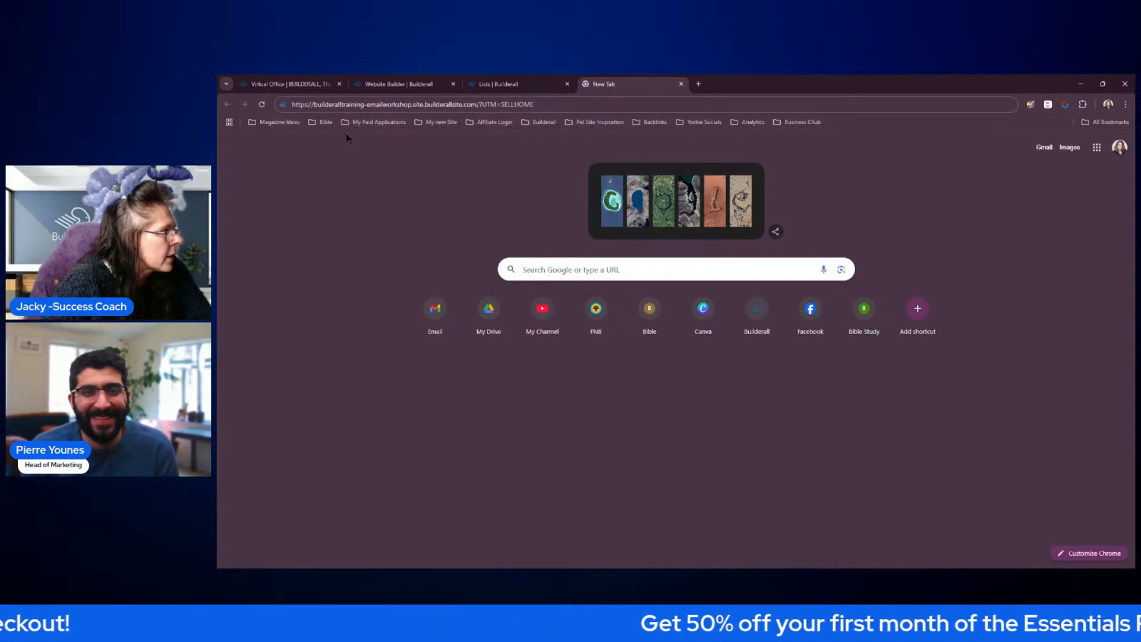
pyautogui.click(261, 106)
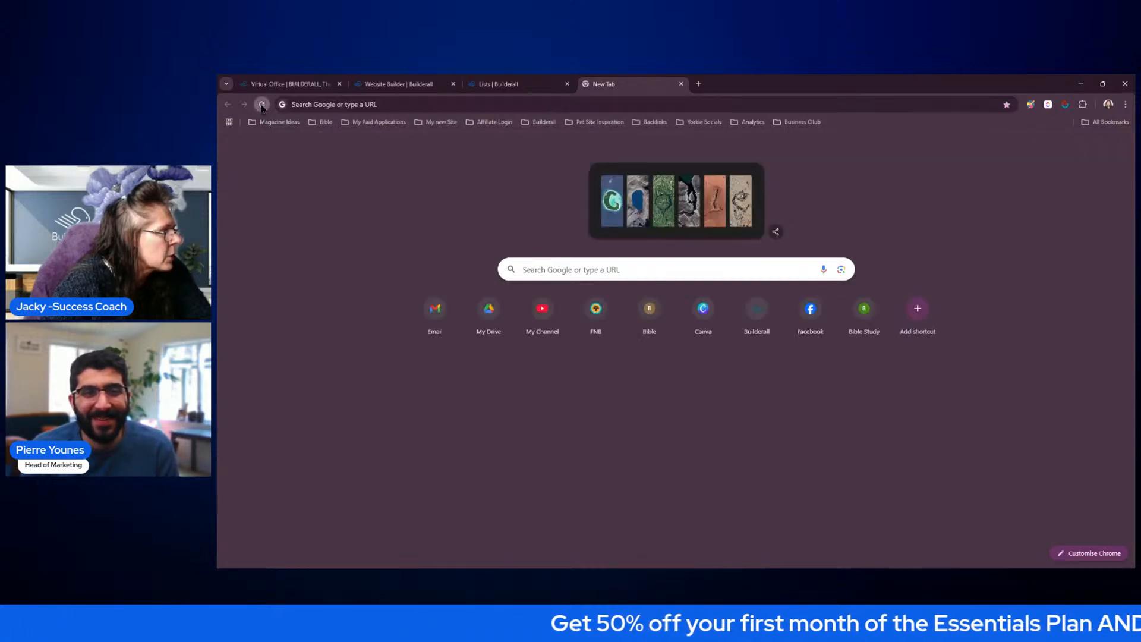
pyautogui.click(297, 105)
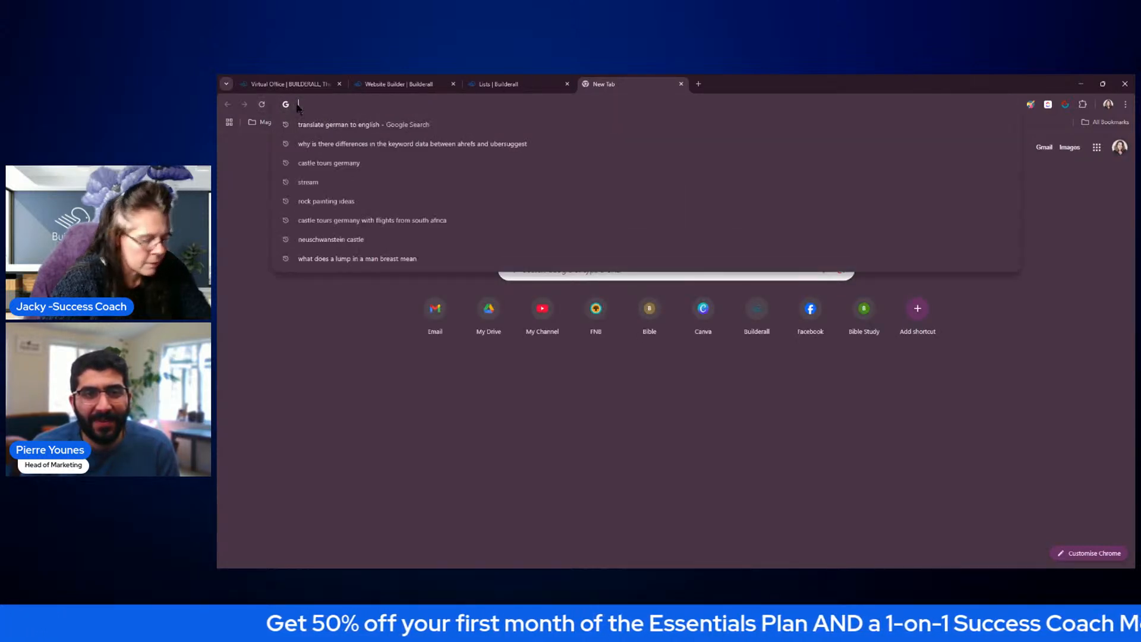
pyautogui.hotkey('ctrl', 'v')
pyautogui.press('Return')
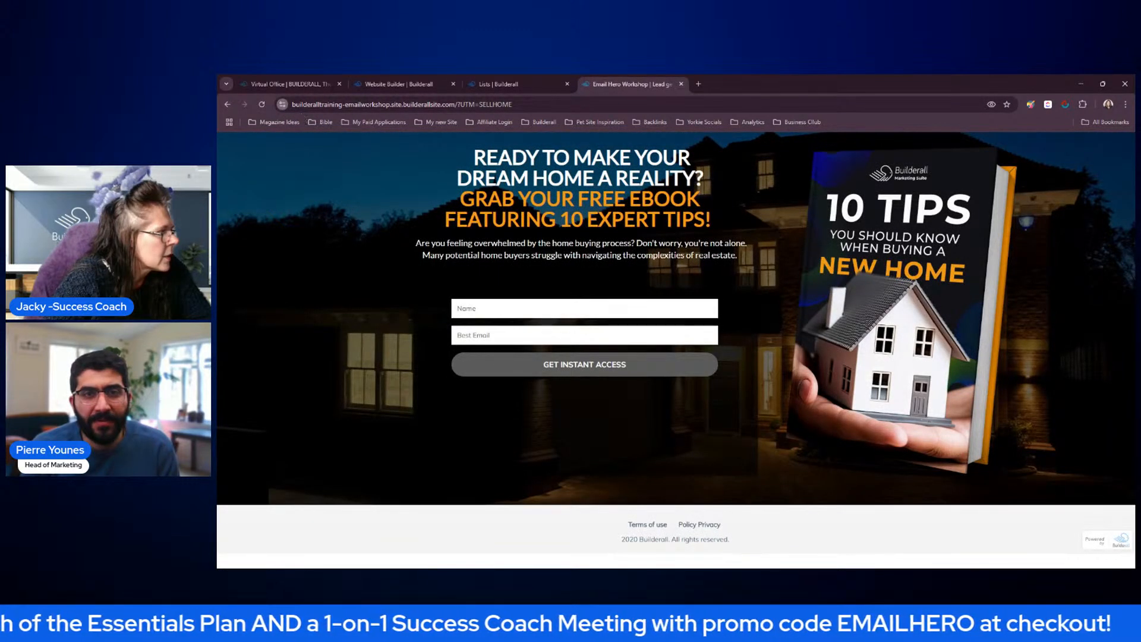
# Check the landing page's on-device site data and close the dialog
pyautogui.click(326, 173)
pyautogui.click(753, 206)
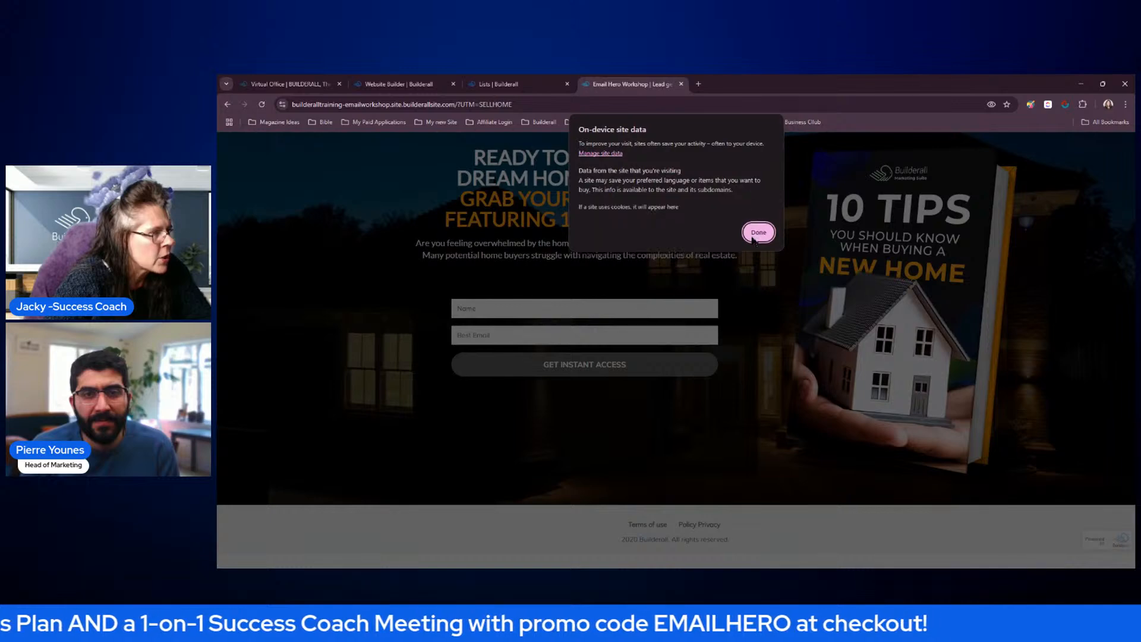
pyautogui.click(752, 238)
pyautogui.click(437, 153)
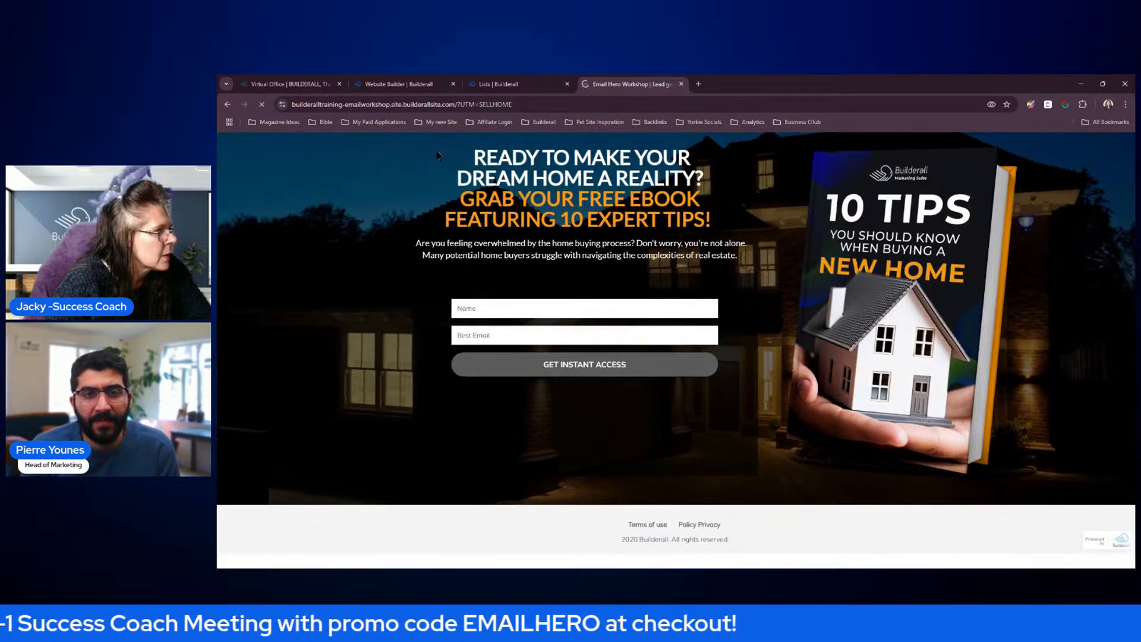
# Reload the landing page with the UTM parameter in its address rewritten in lowercase as ?utm=sellhome
pyautogui.moveTo(460, 107); pyautogui.dragTo(531, 115)
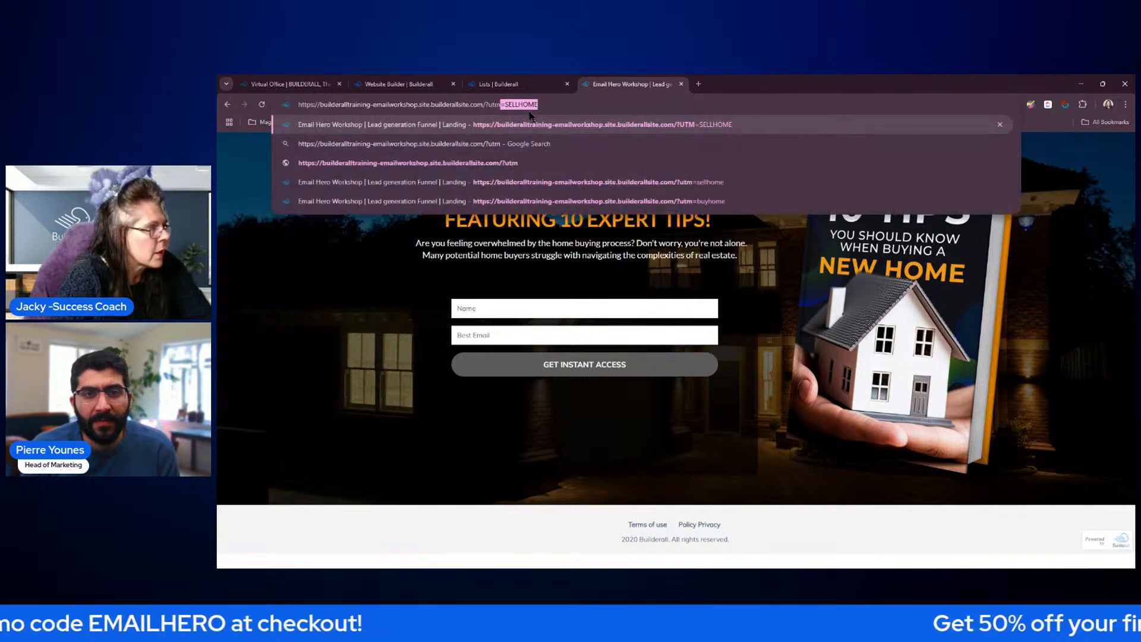
pyautogui.write('=sellhom')
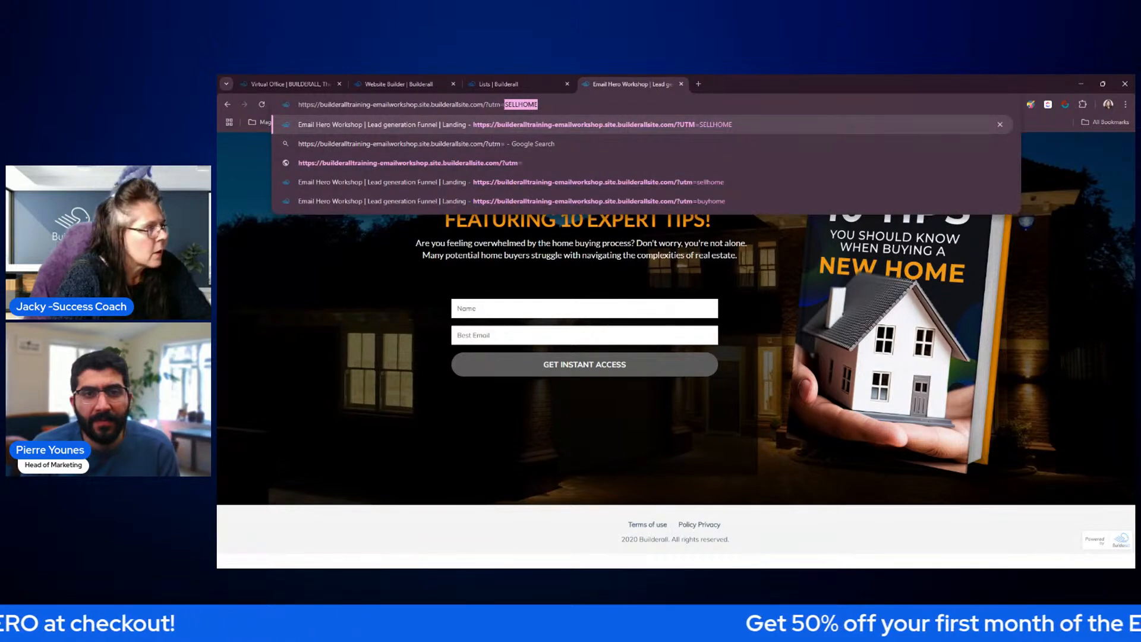
pyautogui.write('e')
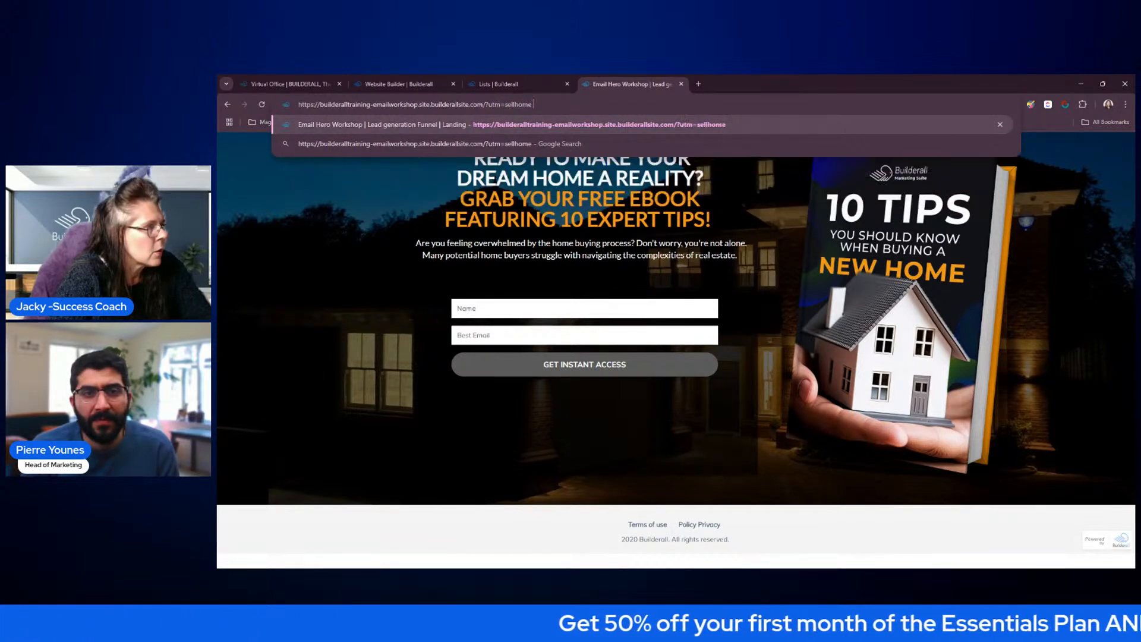
pyautogui.press('Return')
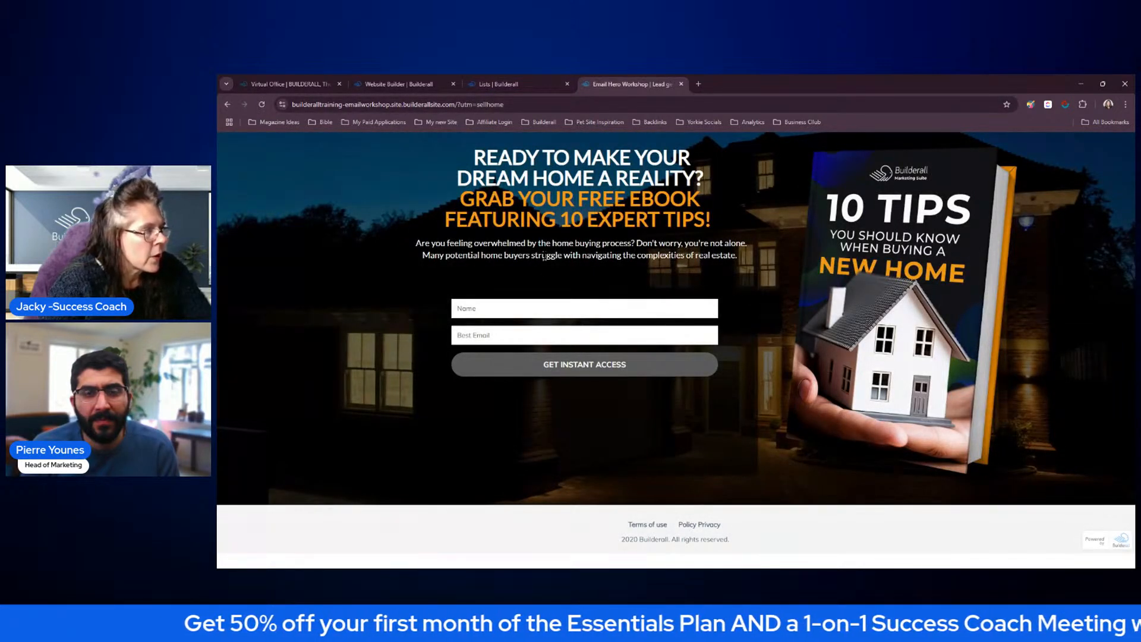
# Fill in the opt-in form with the test subscriber's name and e-mail address and submit it for instant access
pyautogui.click(502, 313)
pyautogui.click(497, 333)
pyautogui.click(496, 334)
pyautogui.click(516, 353)
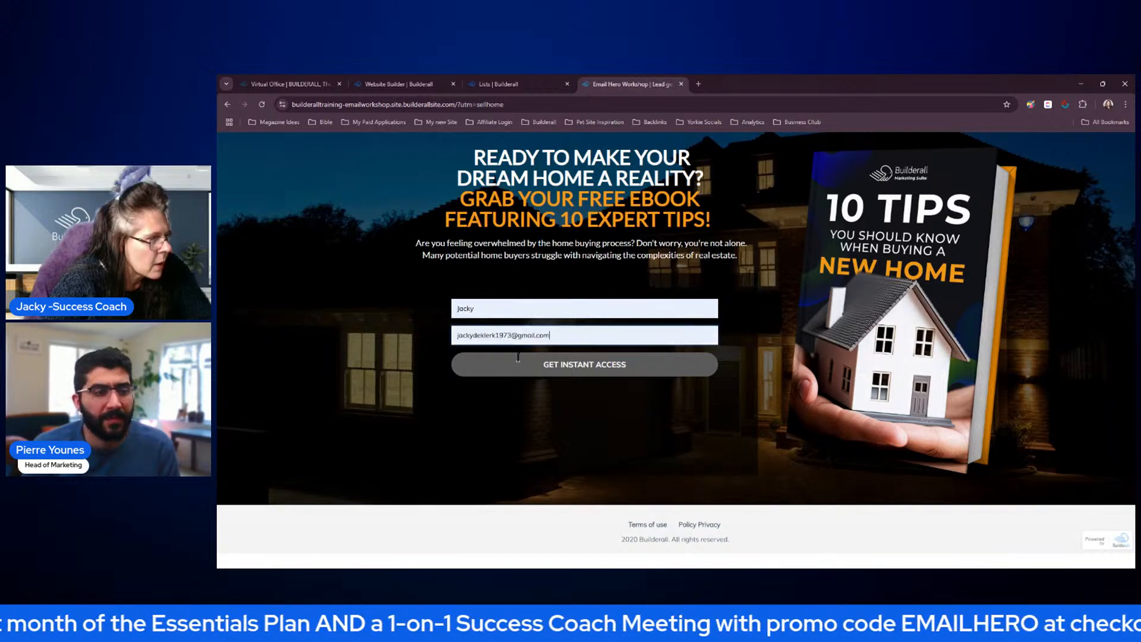
pyautogui.click(600, 373)
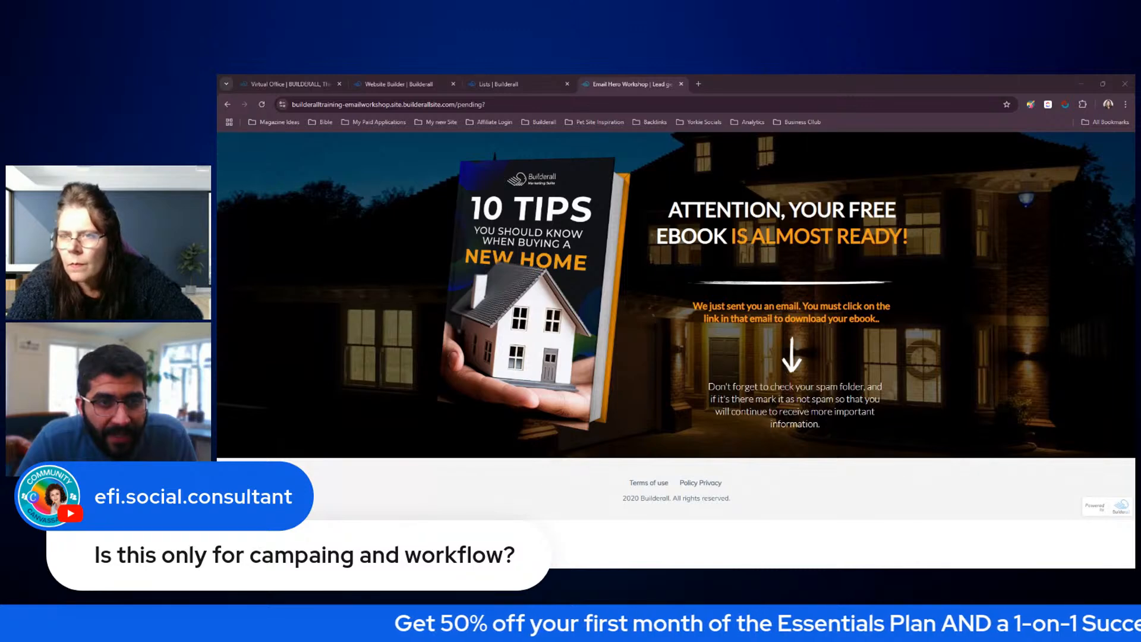
# Switch to Gmail, confirm the subscription through the link in the Subscribe confirm email, and close the leftover tabs
pyautogui.click(681, 84)
pyautogui.click(584, 84)
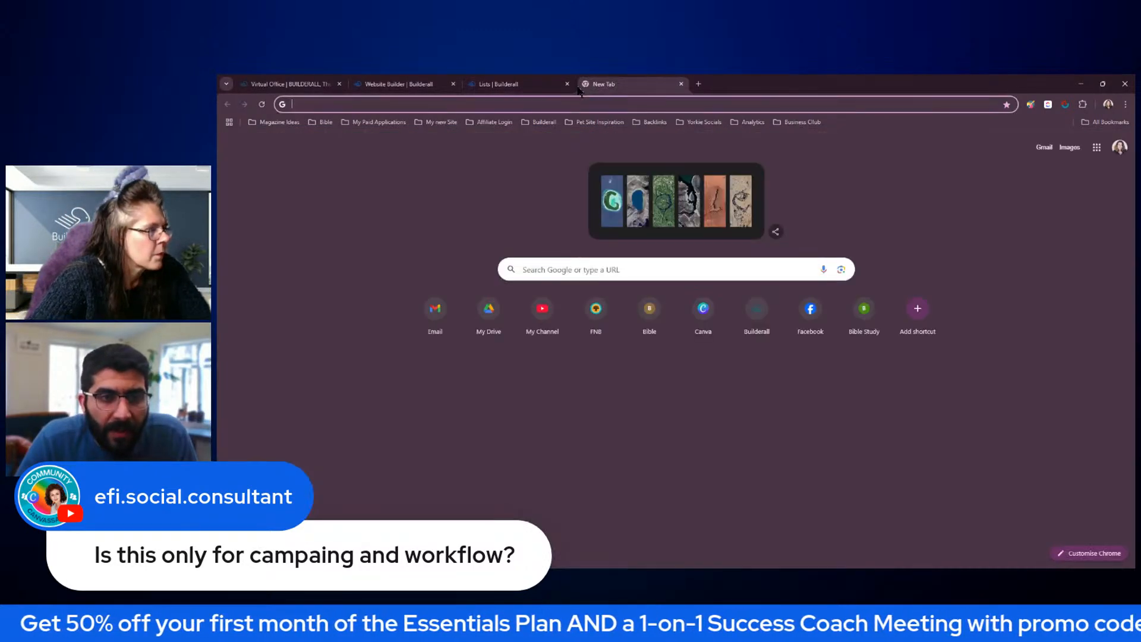
pyautogui.click(442, 304)
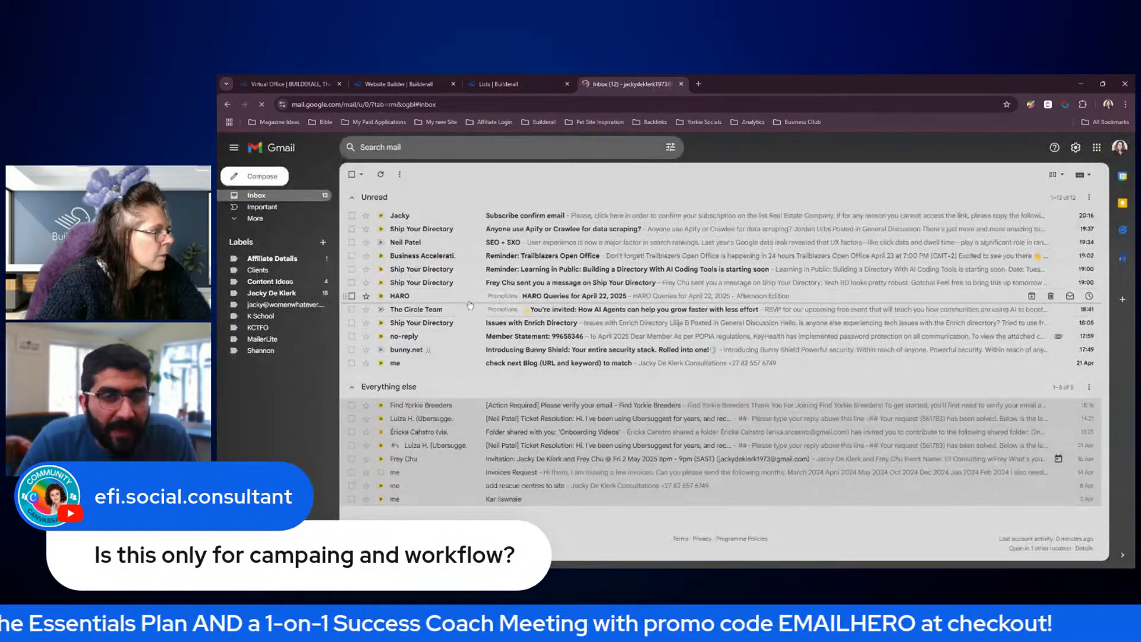
pyautogui.click(404, 218)
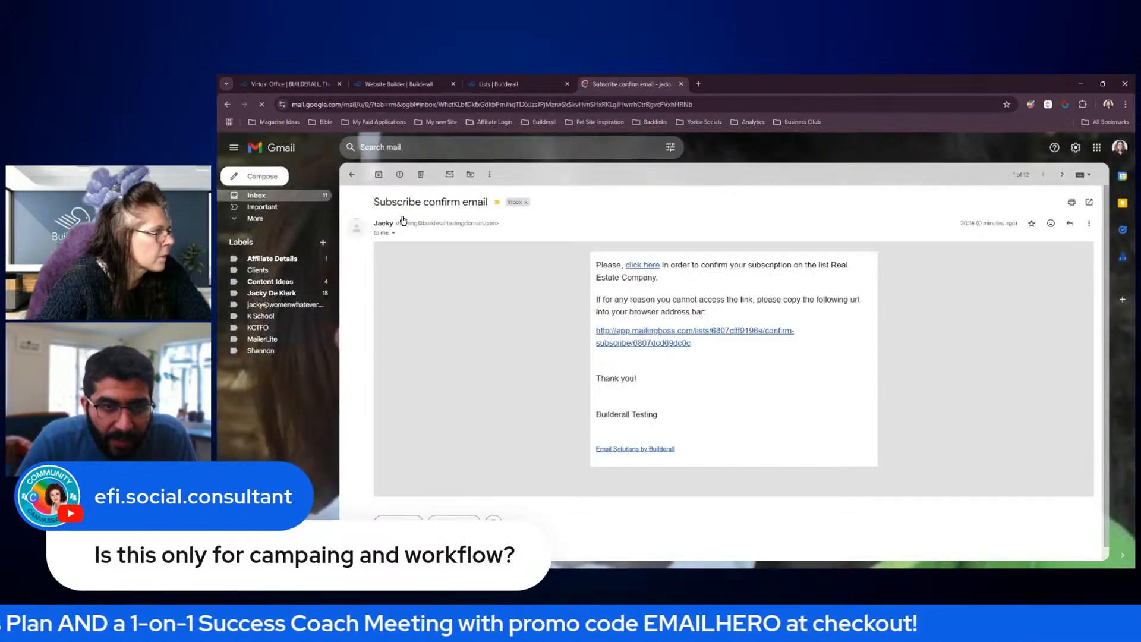
pyautogui.click(648, 272)
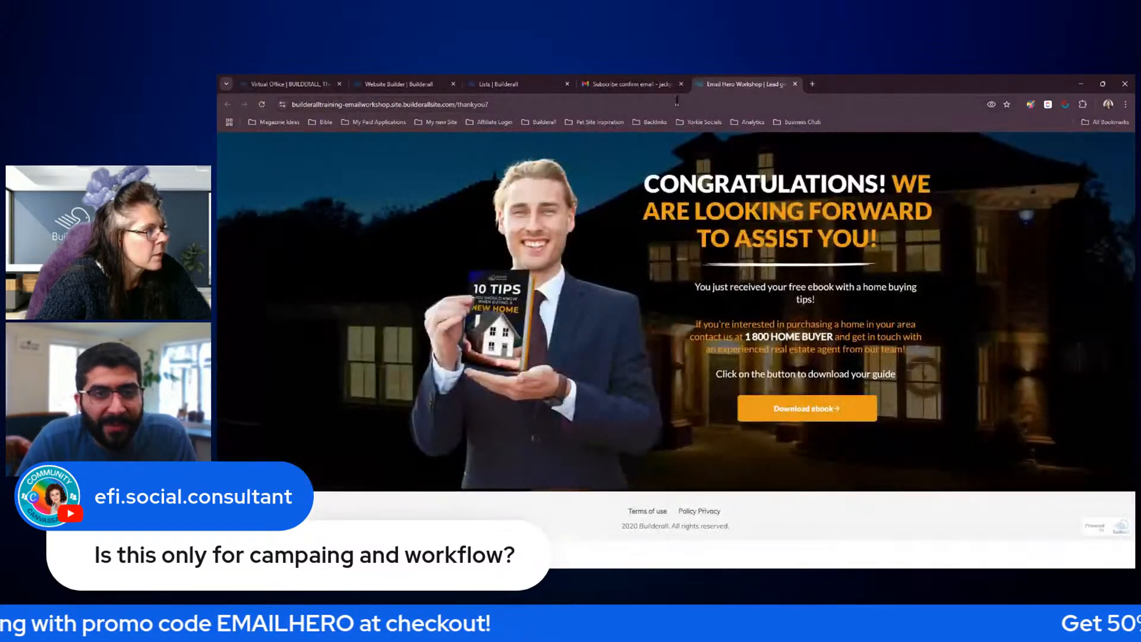
pyautogui.click(681, 85)
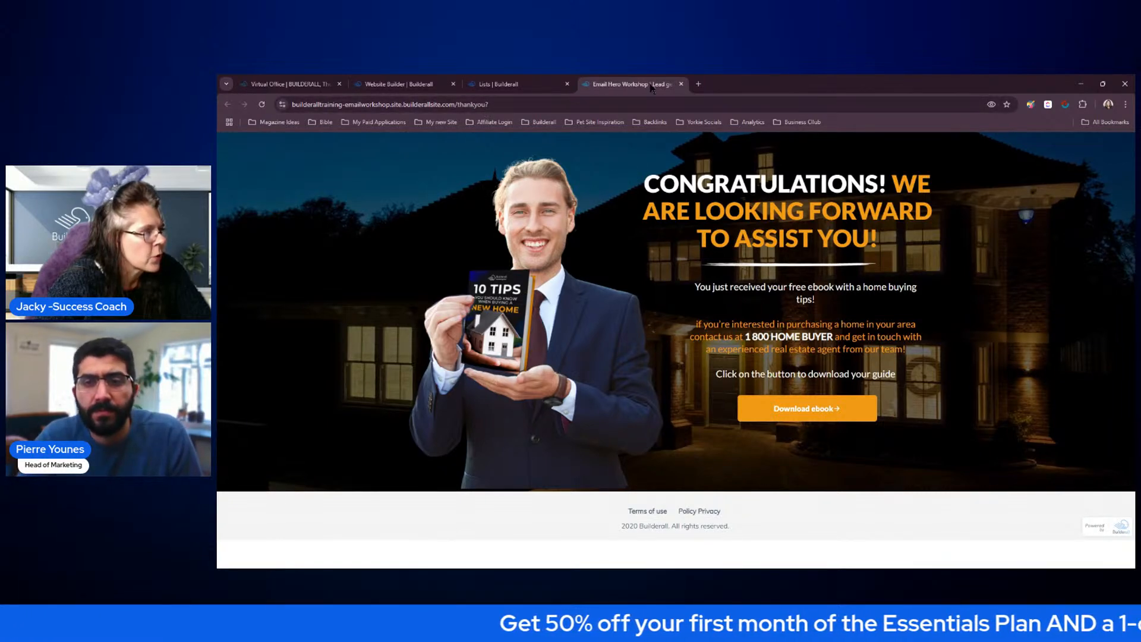
pyautogui.click(681, 85)
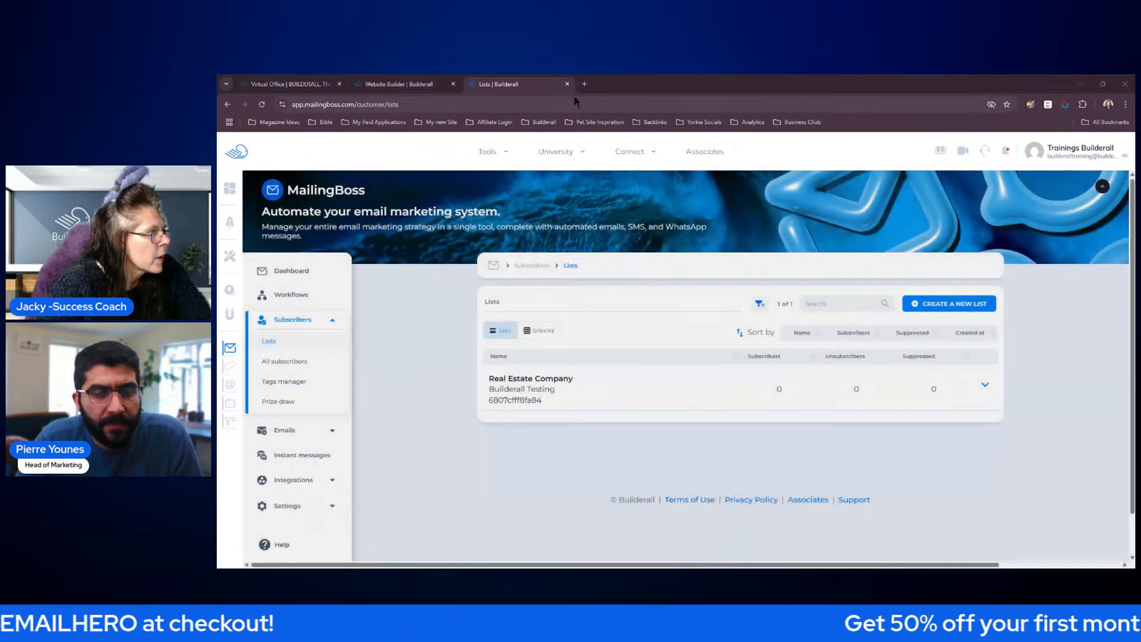
# View the live Home page from the website's pages and reload it with home in its URL replaced by ?utm=buyhome
pyautogui.click(398, 84)
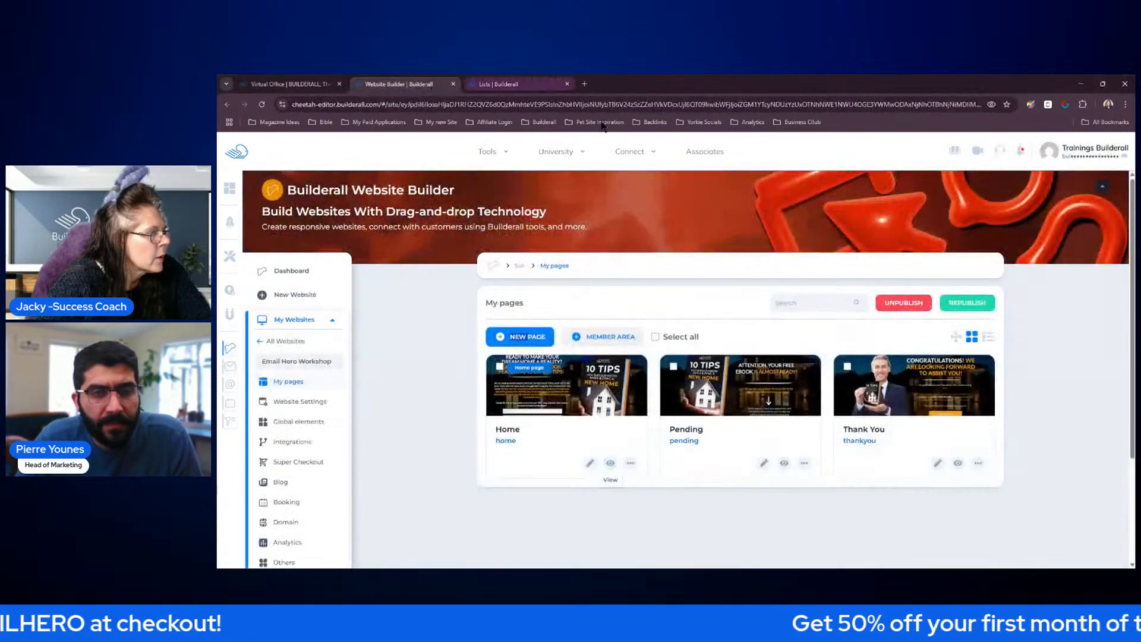
pyautogui.click(614, 461)
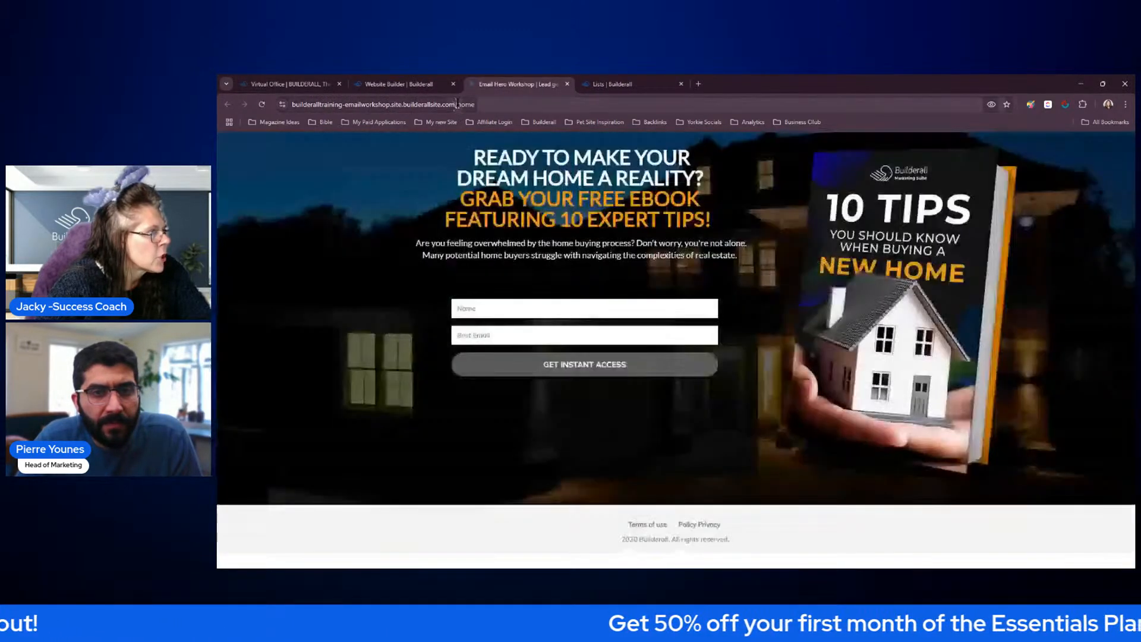
pyautogui.click(478, 108)
pyautogui.click(491, 107)
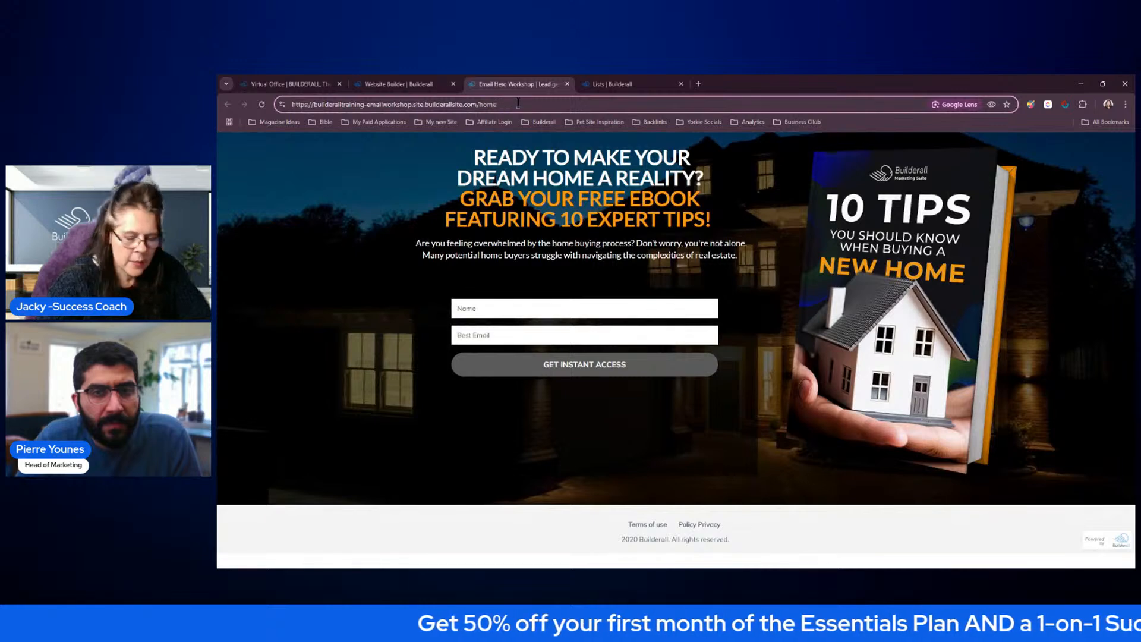
pyautogui.press('BackSpace')
pyautogui.press('BackSpace')
pyautogui.press('BackSpace')
pyautogui.press('BackSpace')
pyautogui.write('?utm=buyhome')
pyautogui.press('Return')
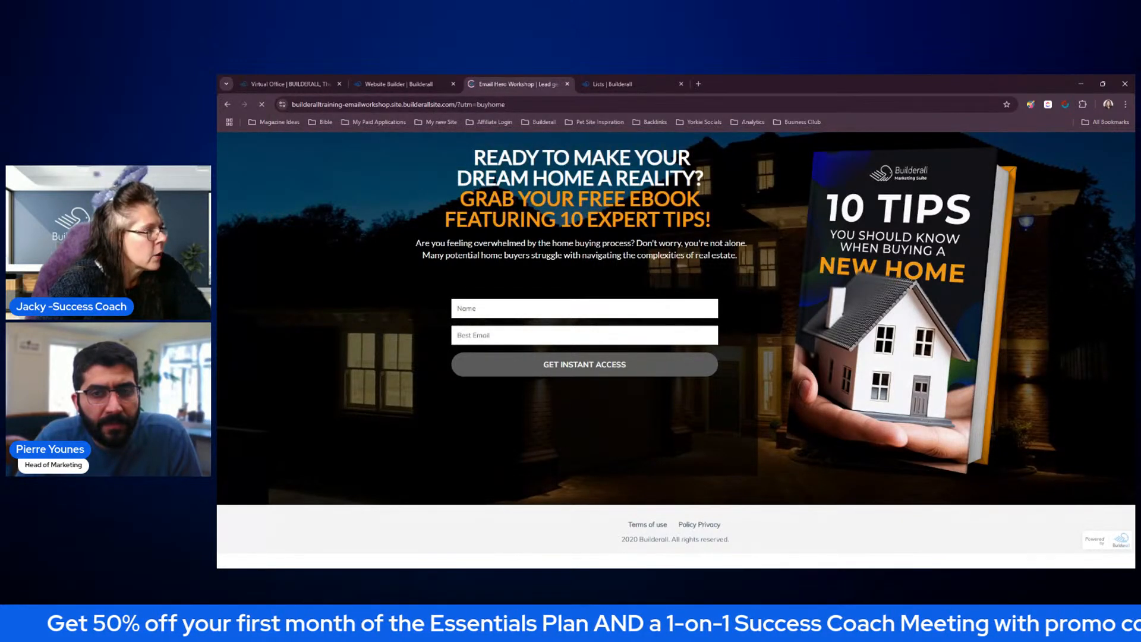
# Submit the opt-in form with the subscriber's name and a second e-mail address, then close the pending page
pyautogui.click(499, 312)
pyautogui.write('Jacky')
pyautogui.click(510, 320)
pyautogui.click(512, 335)
pyautogui.click(520, 343)
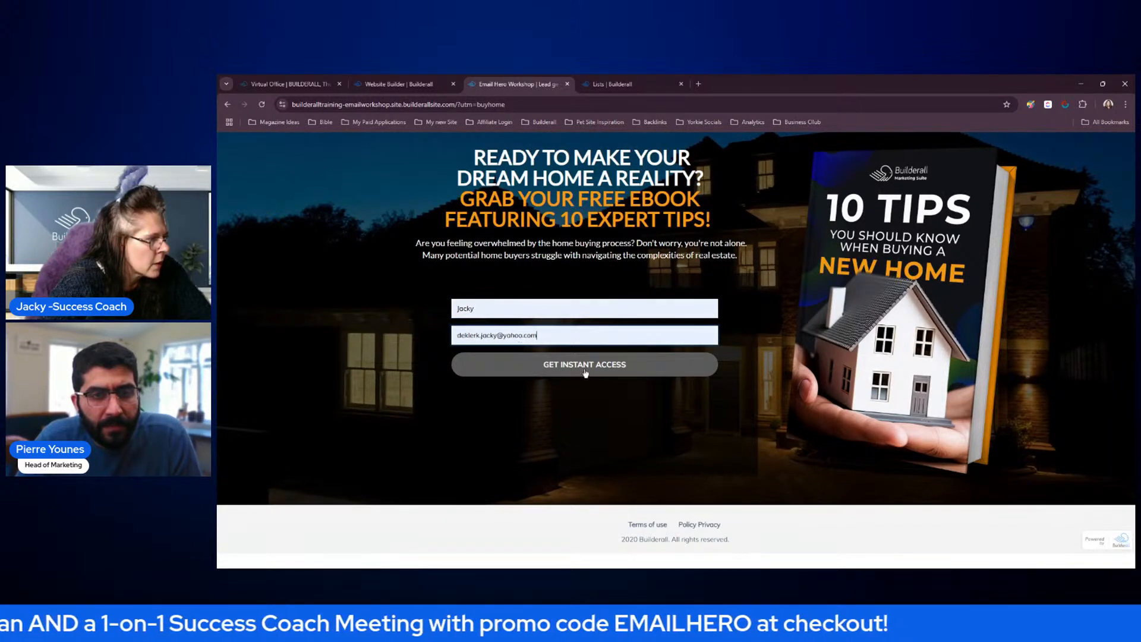
pyautogui.click(586, 373)
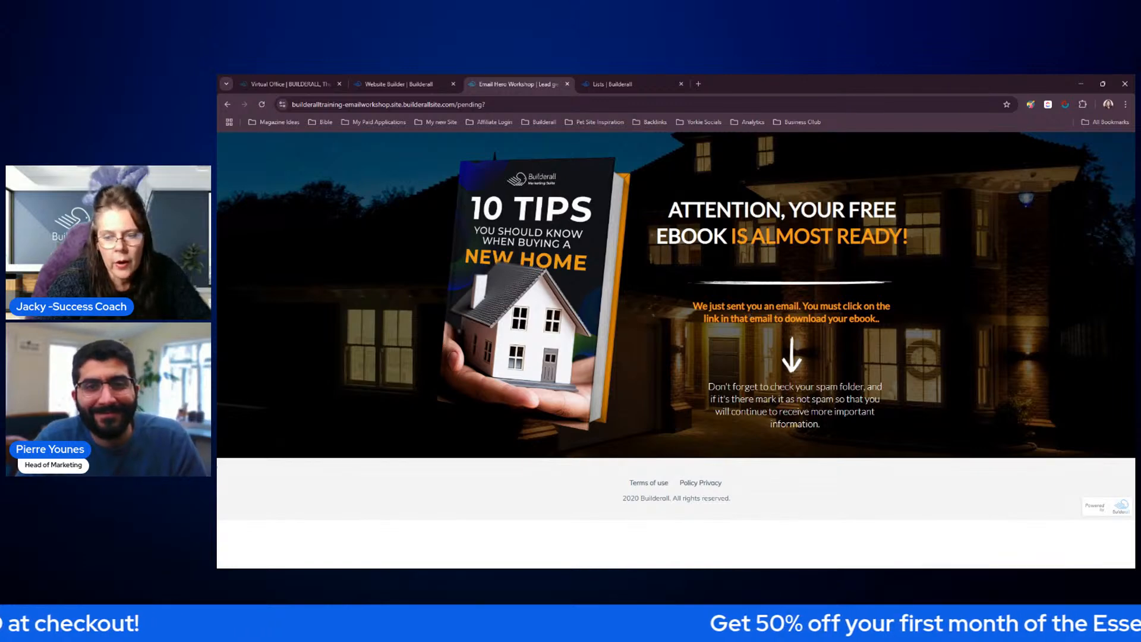
pyautogui.click(567, 84)
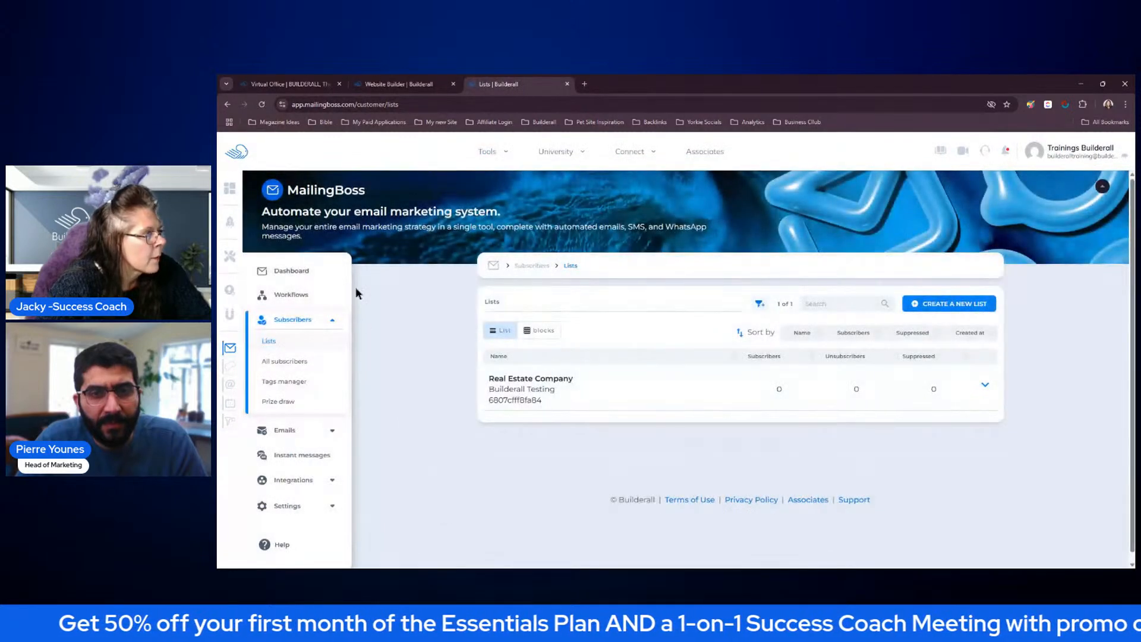
# Refresh the MailingBoss lists and open the subscribers of the Real Estate Company list
pyautogui.click(262, 105)
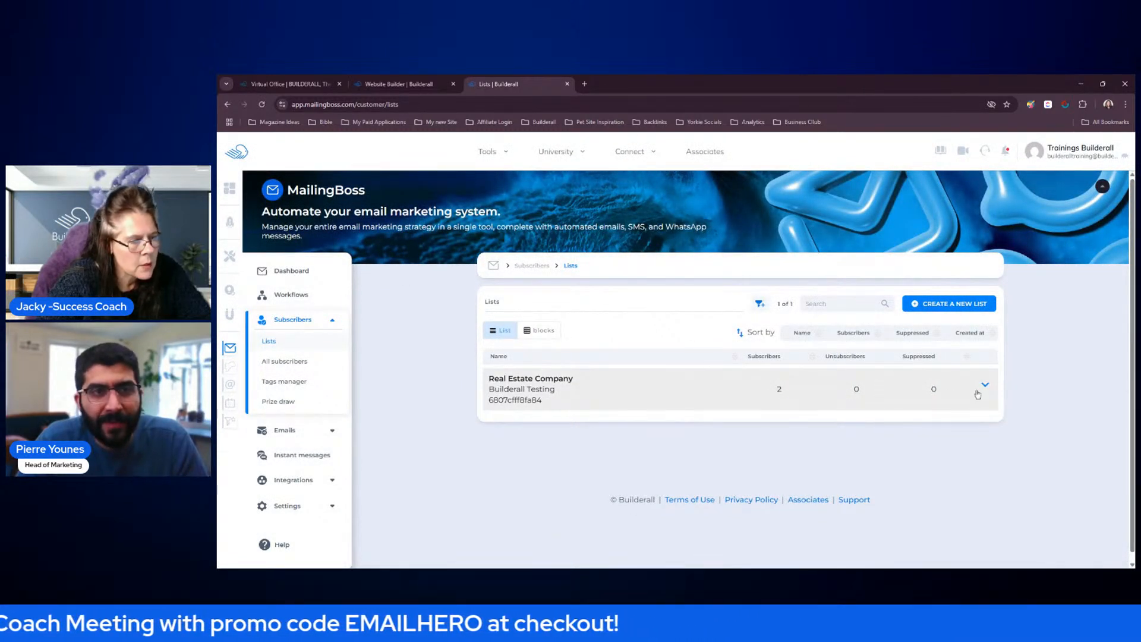
pyautogui.click(985, 387)
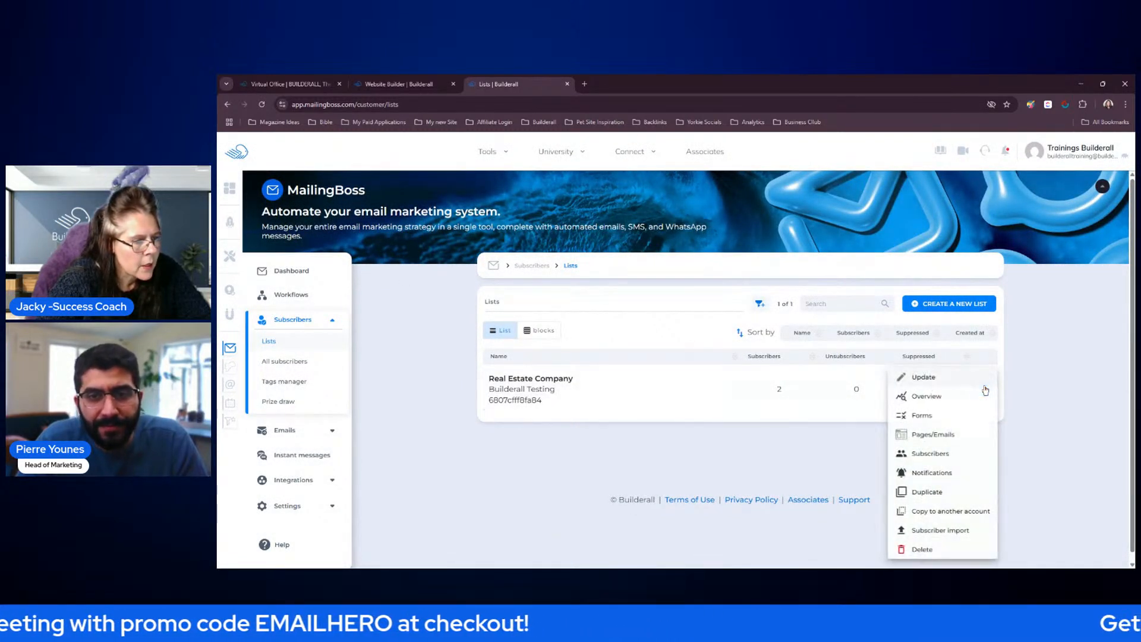
pyautogui.click(949, 454)
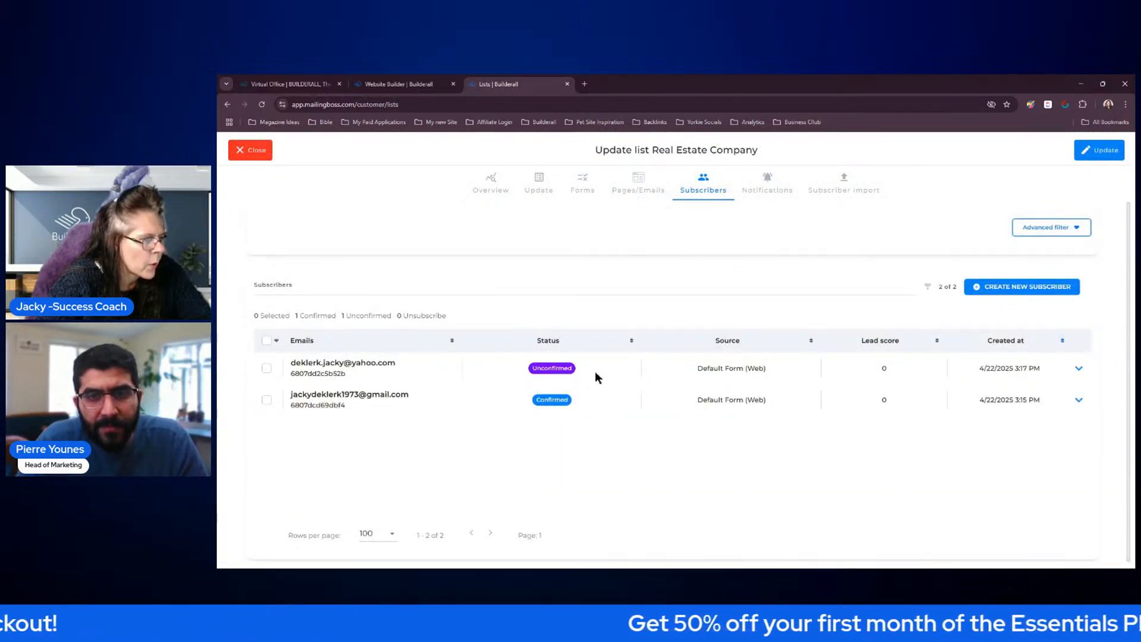
# Inspect the confirmed subscriber's details, close them, and open the unconfirmed subscriber's details to check the UTM value
pyautogui.click(1079, 401)
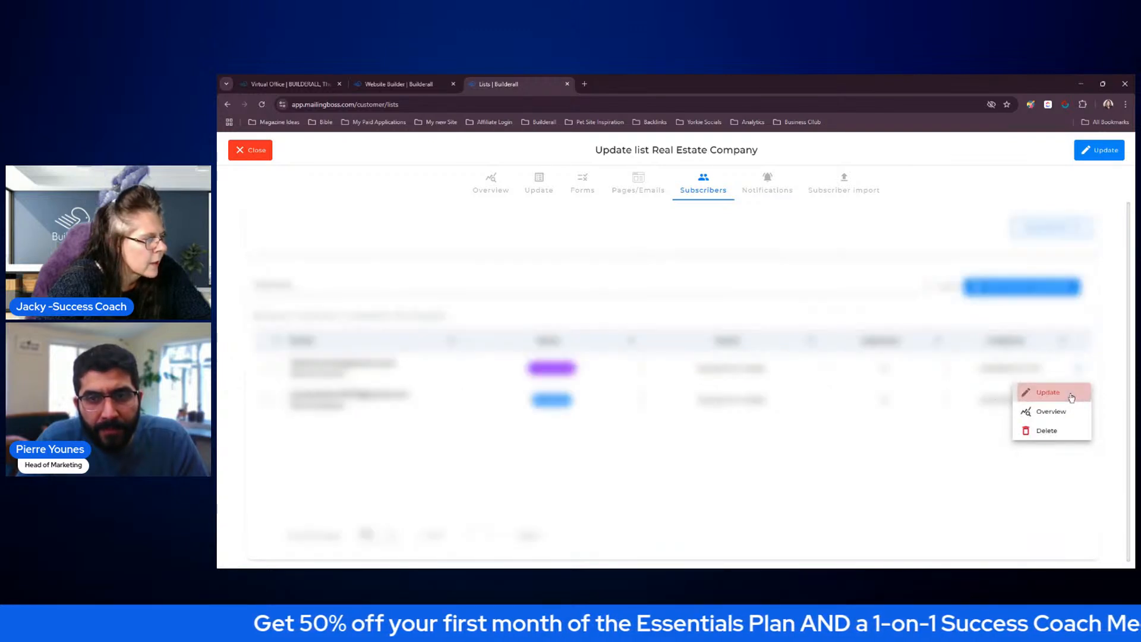
pyautogui.click(1072, 398)
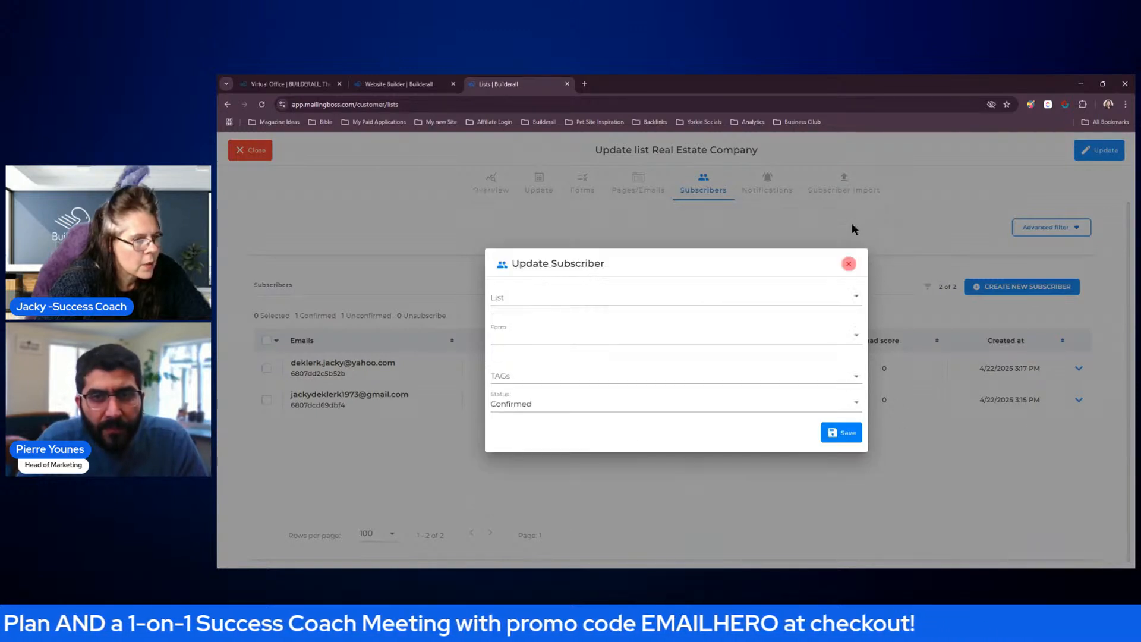
pyautogui.click(849, 225)
pyautogui.click(1078, 368)
pyautogui.click(1023, 362)
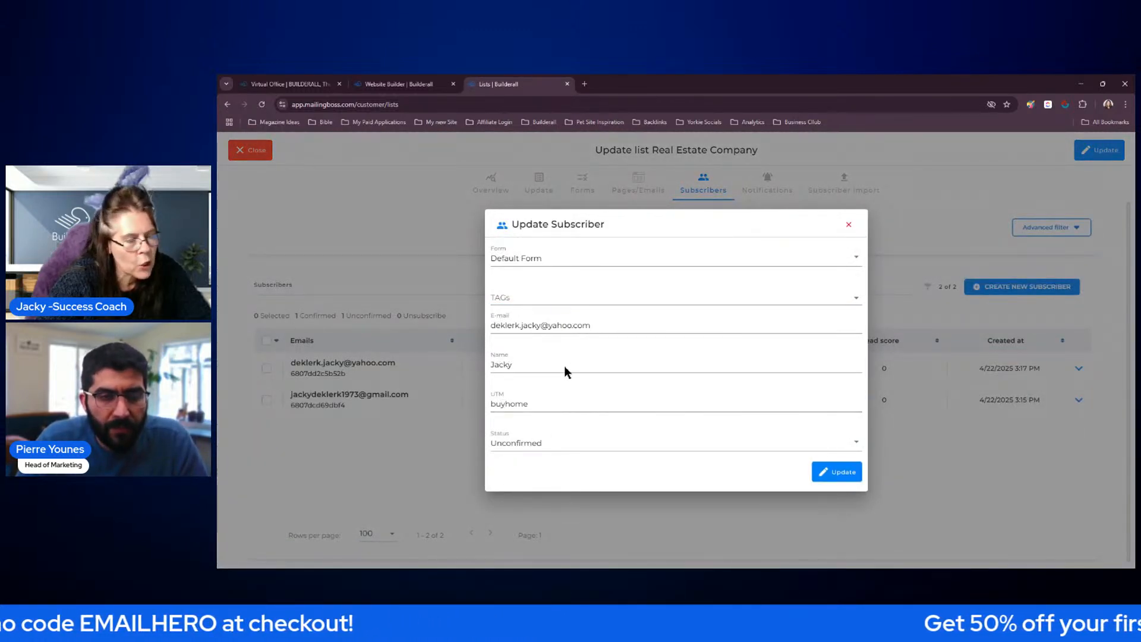
# Close the subscriber's details and filter the Real Estate Company subscribers by UTM is equal to sellhome
pyautogui.click(849, 225)
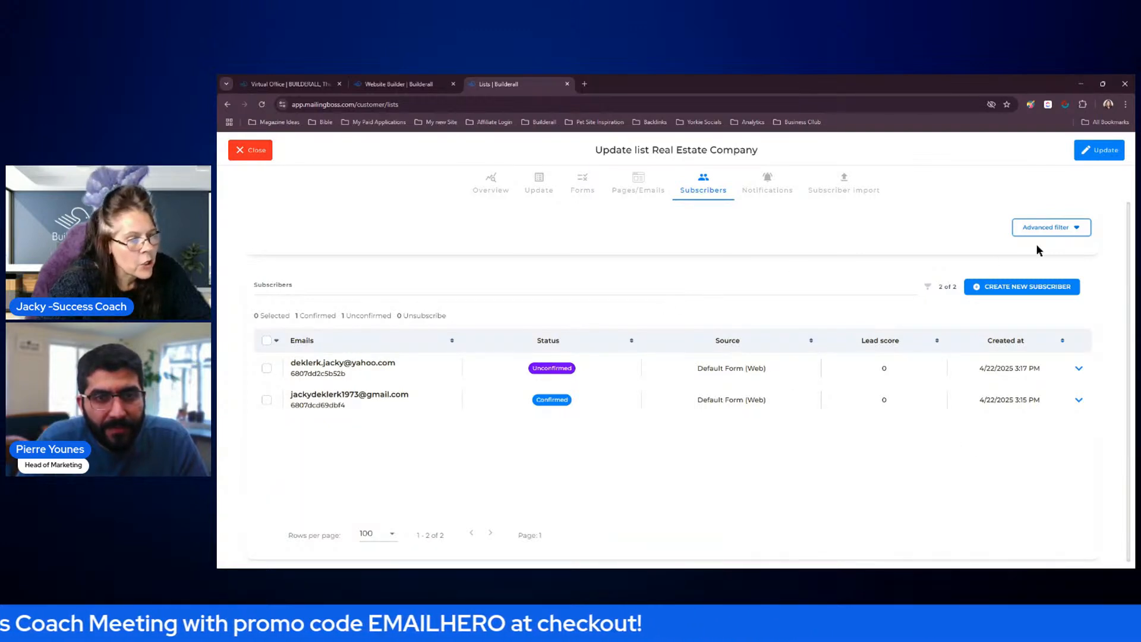
pyautogui.click(1060, 233)
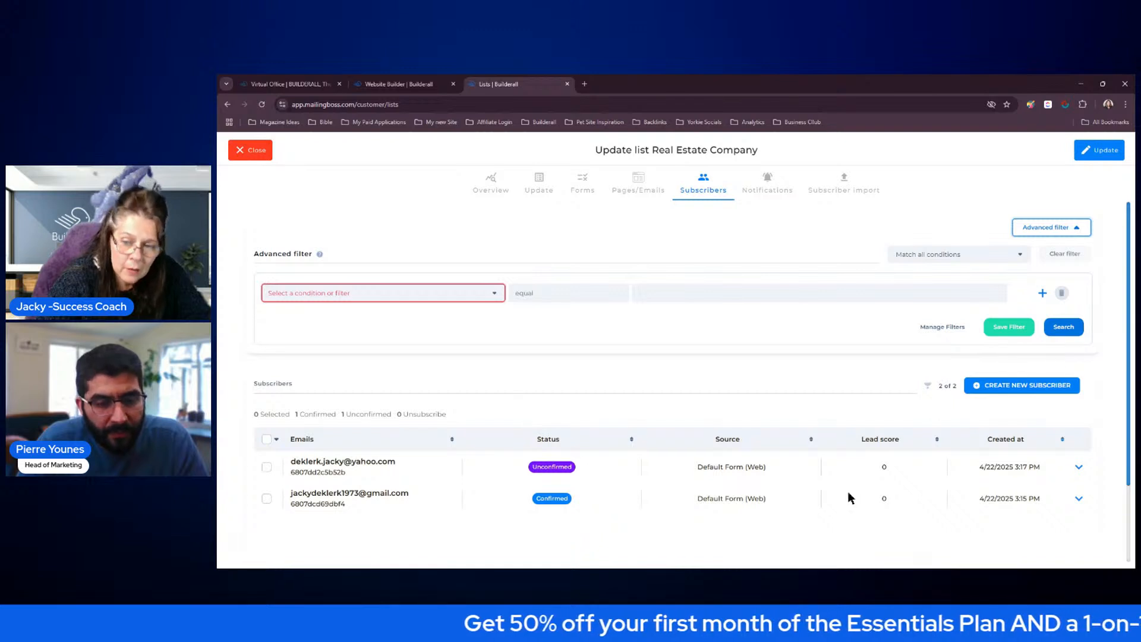
pyautogui.click(475, 292)
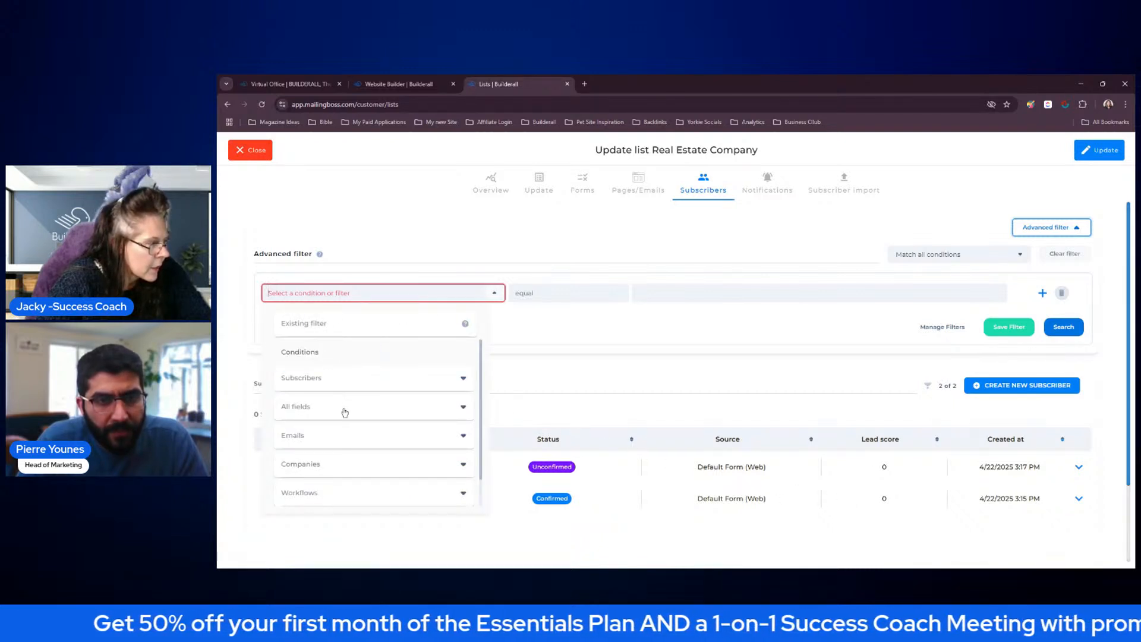
pyautogui.click(321, 412)
pyautogui.scroll(-3, 342, 450)
pyautogui.scroll(-5, 345, 450)
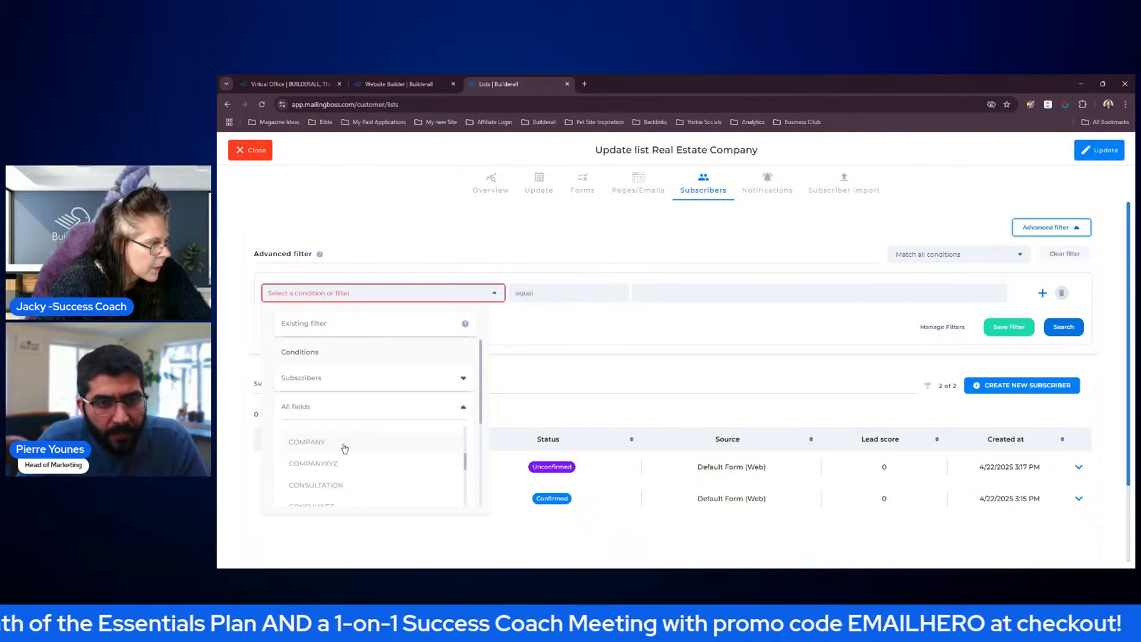
pyautogui.scroll(-5, 345, 449)
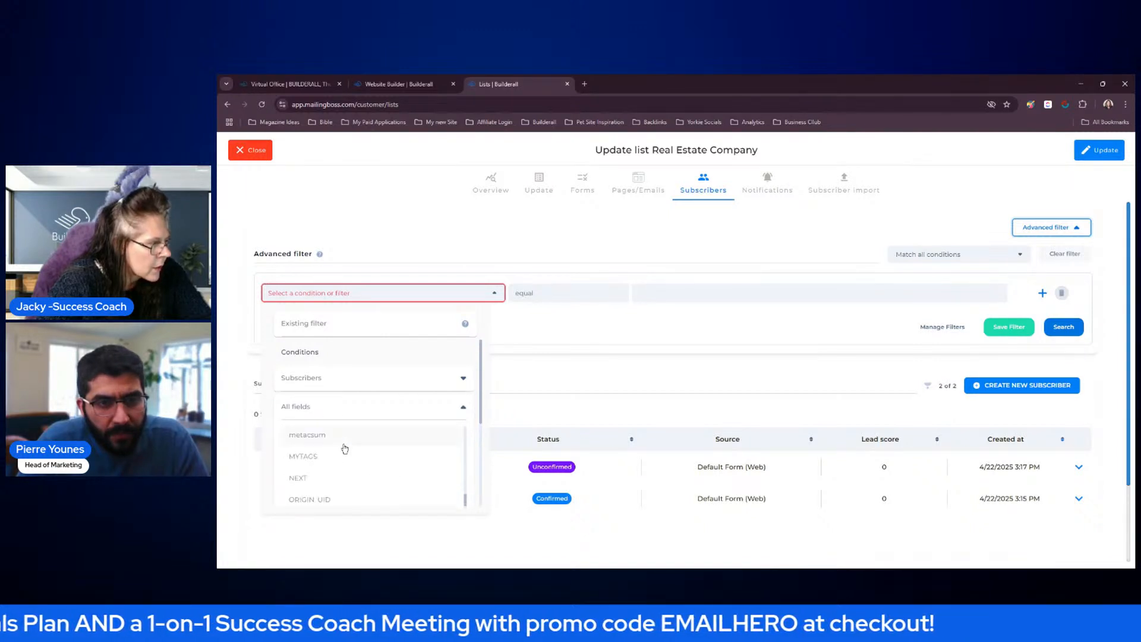
pyautogui.scroll(-1, 345, 449)
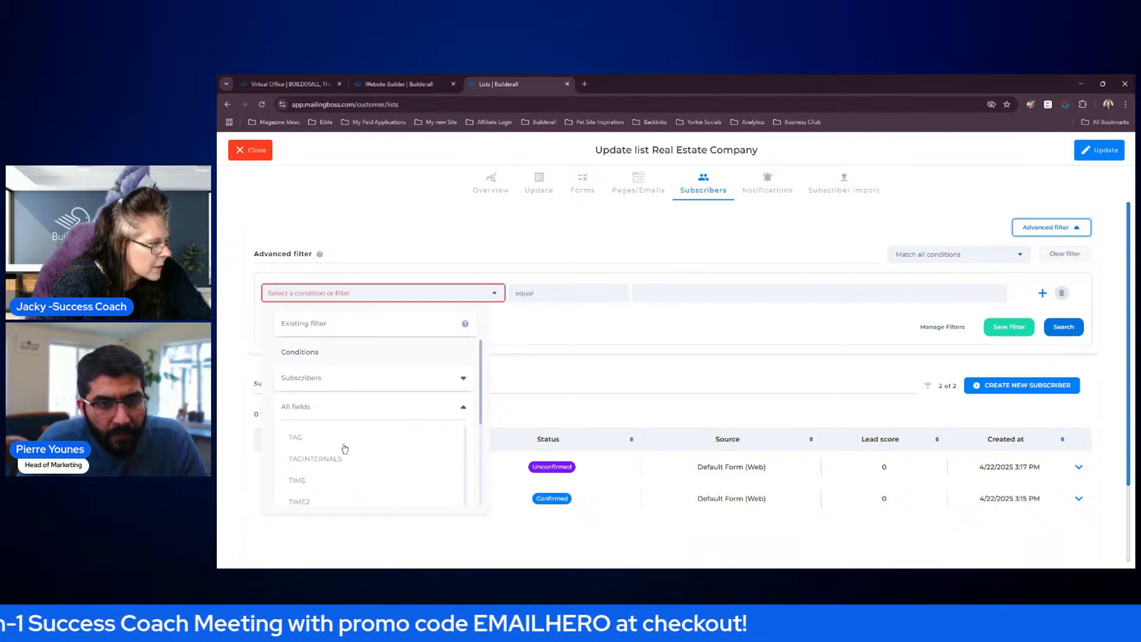
pyautogui.scroll(-1, 701, 383)
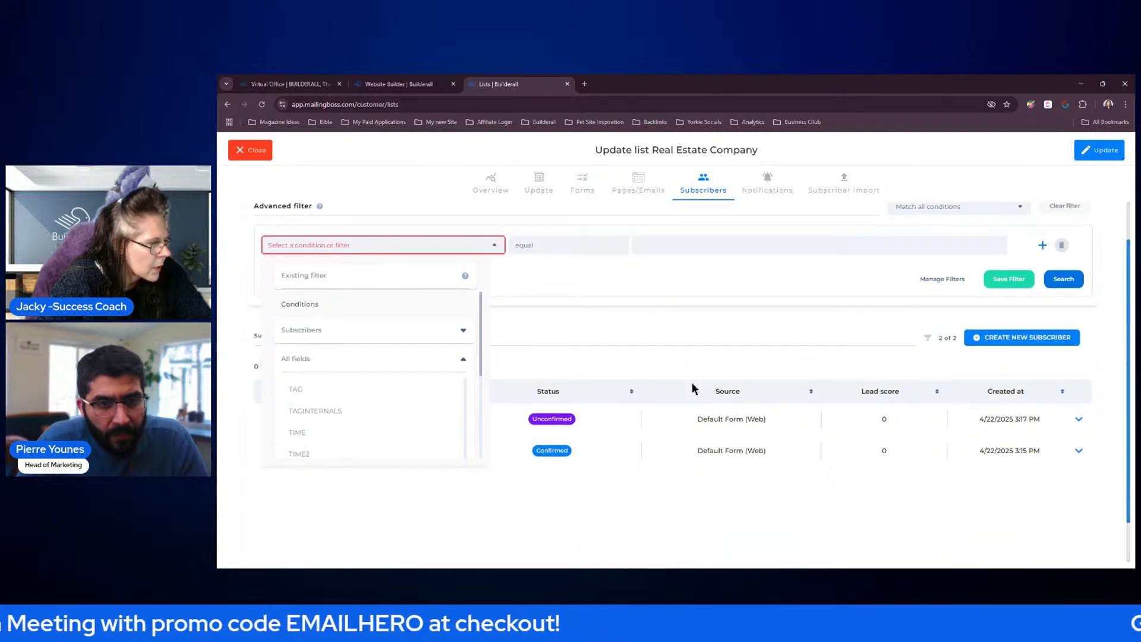
pyautogui.scroll(-1, 364, 408)
pyautogui.scroll(-3, 364, 409)
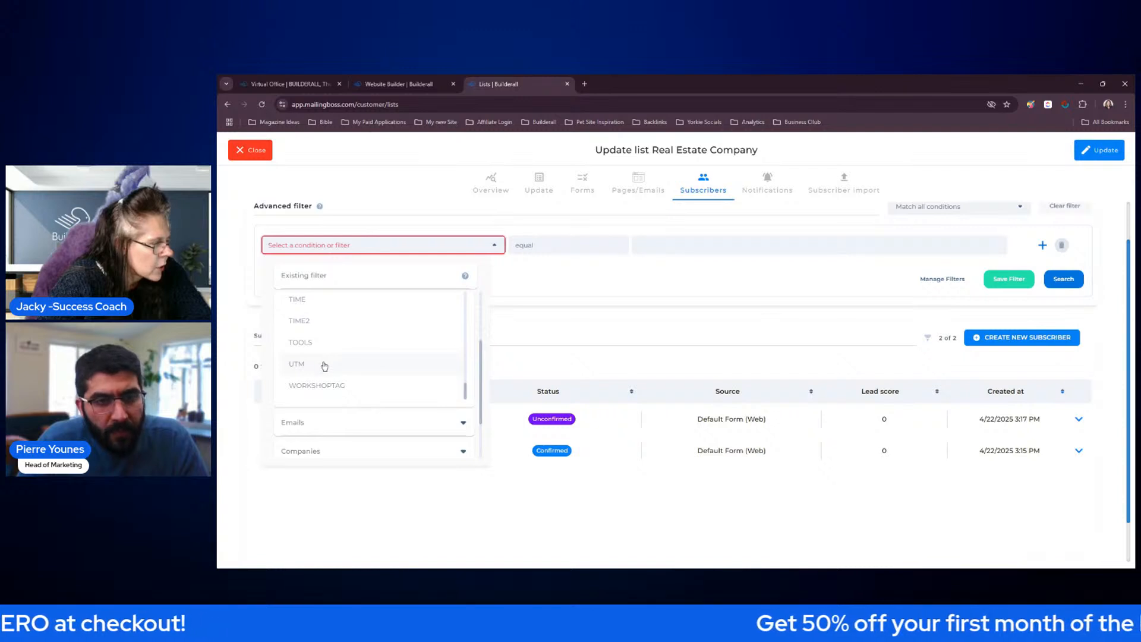
pyautogui.click(325, 365)
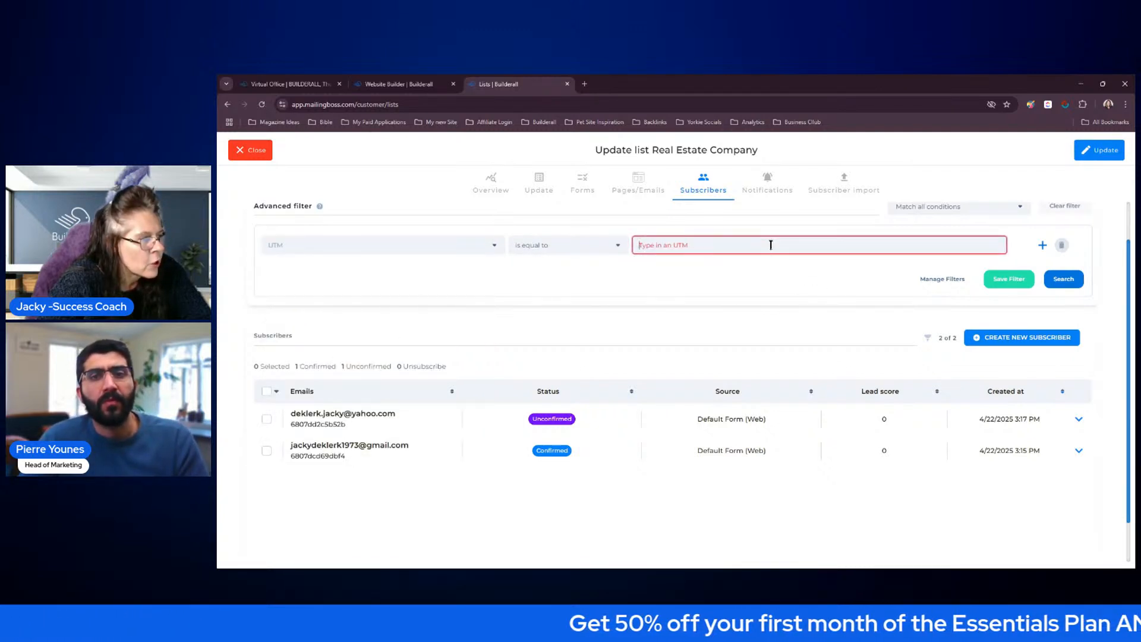
pyautogui.write('sellhome')
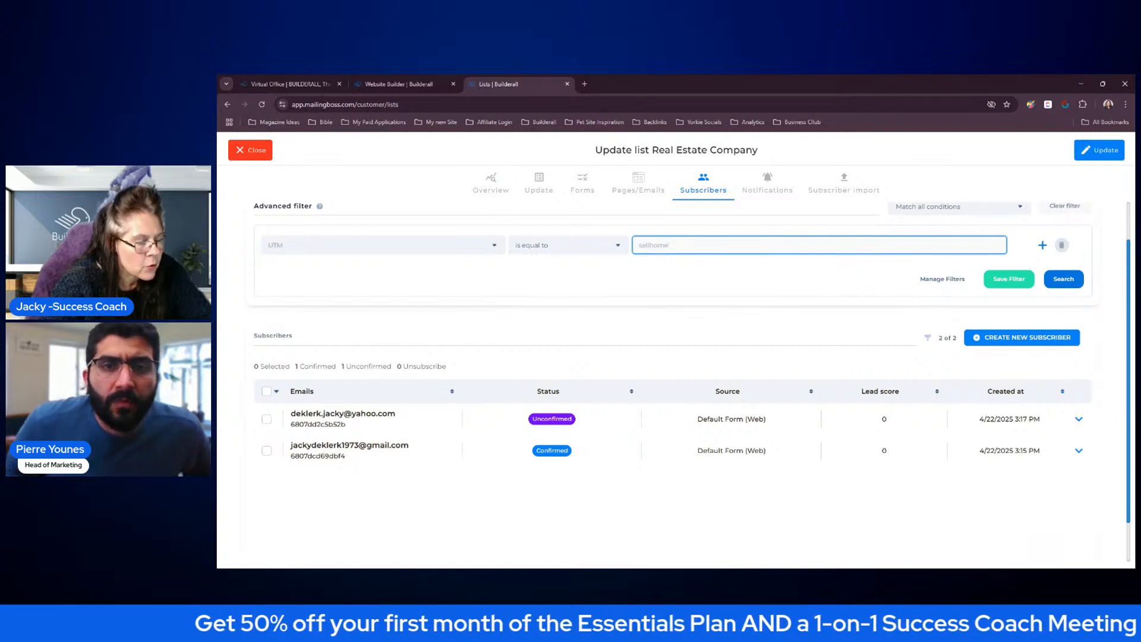
pyautogui.click(1064, 280)
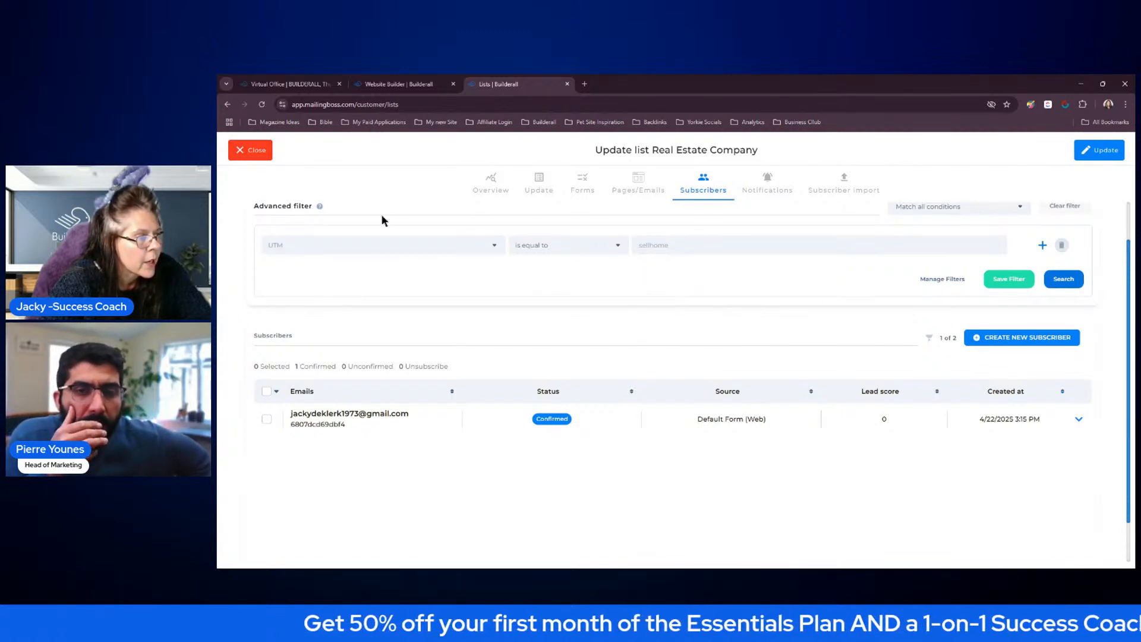
# Leave the list, open the email sequence named Campaign to review its Sell Home and Buy Home emails, and close it
pyautogui.click(252, 153)
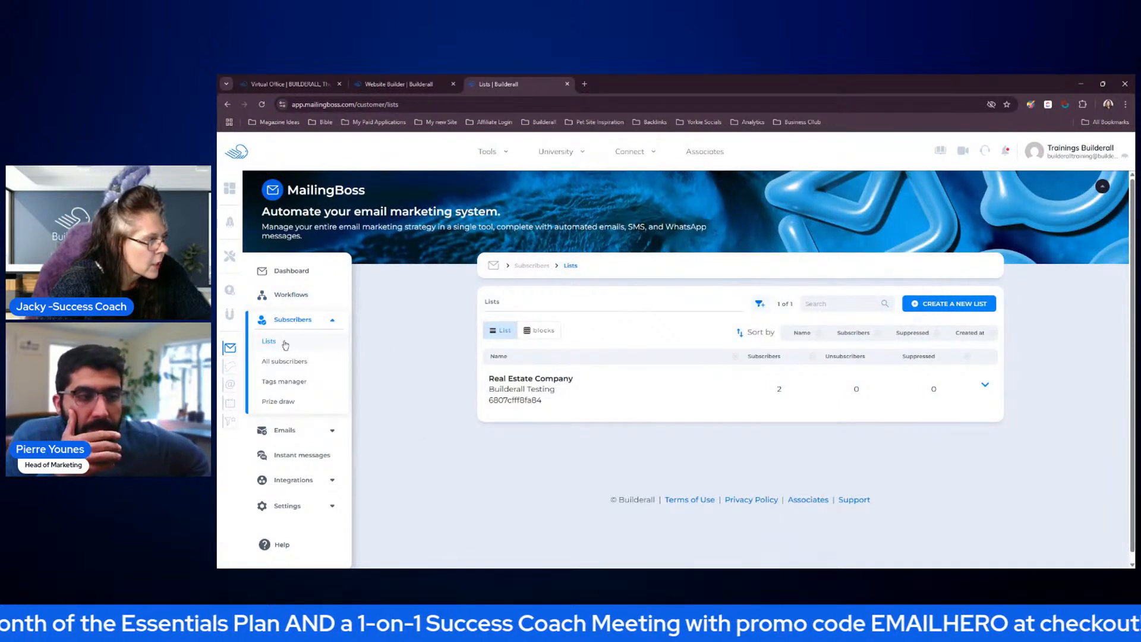
pyautogui.click(291, 432)
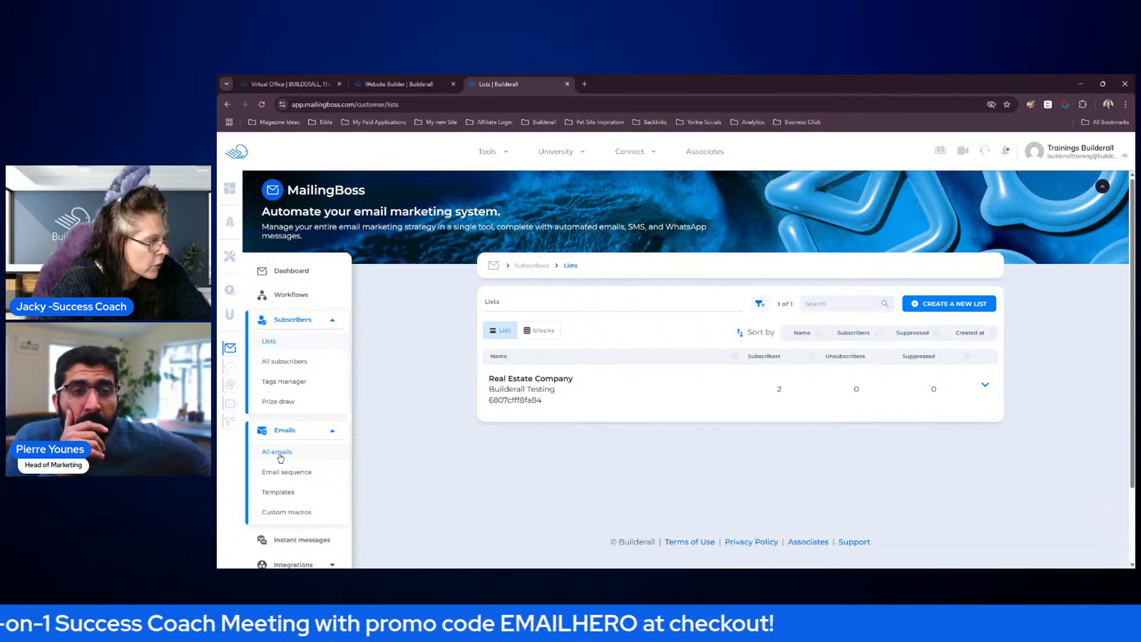
pyautogui.click(285, 453)
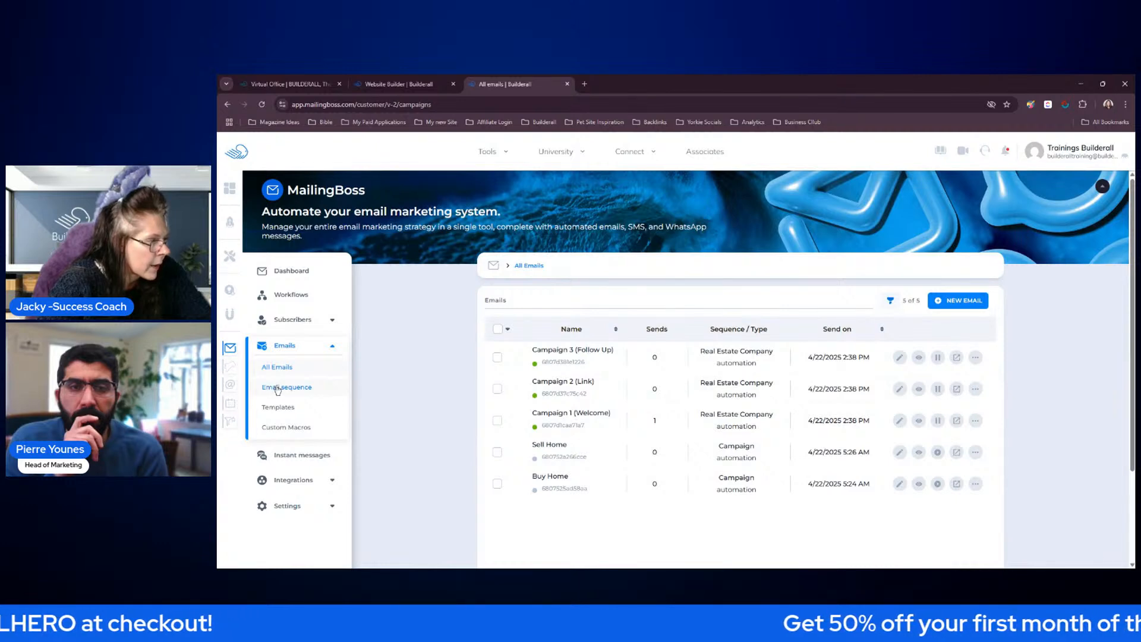
pyautogui.click(277, 387)
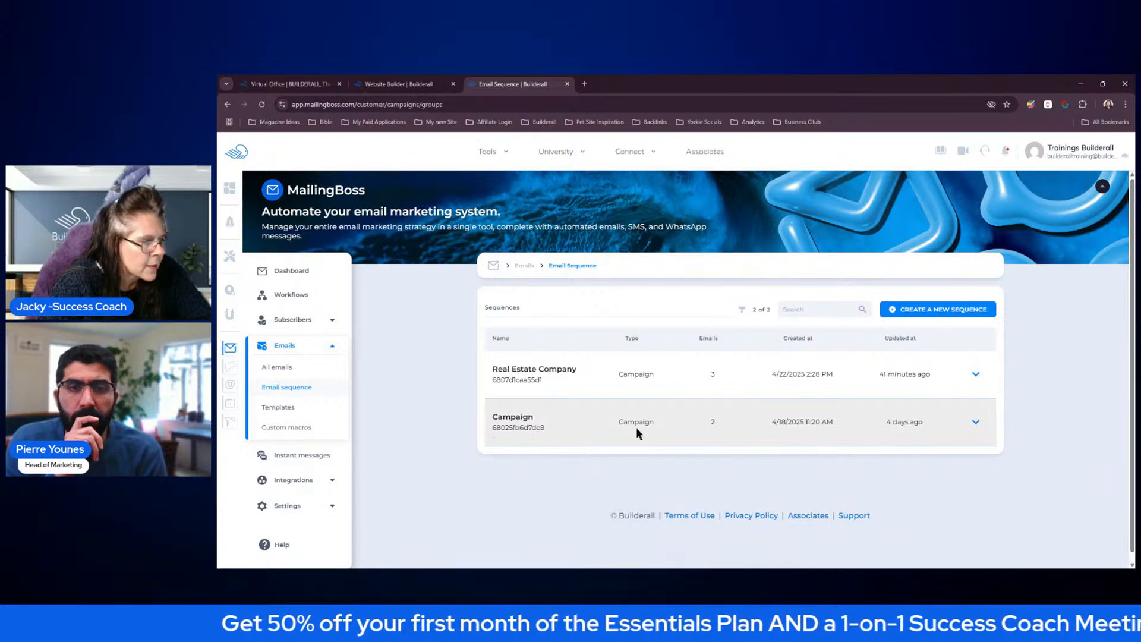
pyautogui.click(975, 421)
pyautogui.click(915, 416)
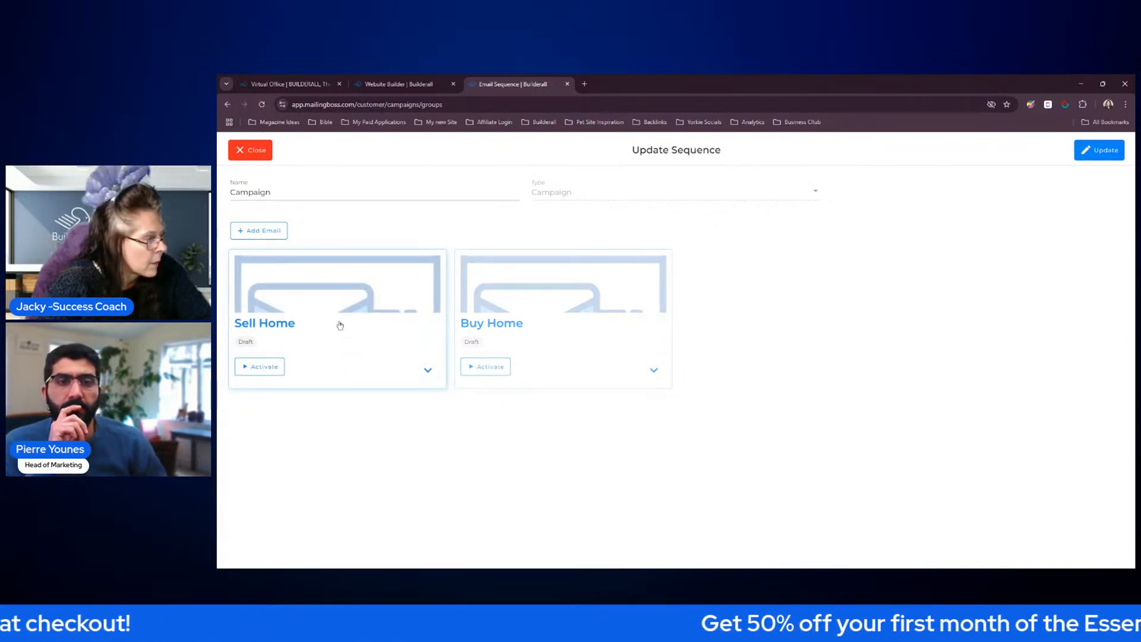
pyautogui.click(250, 150)
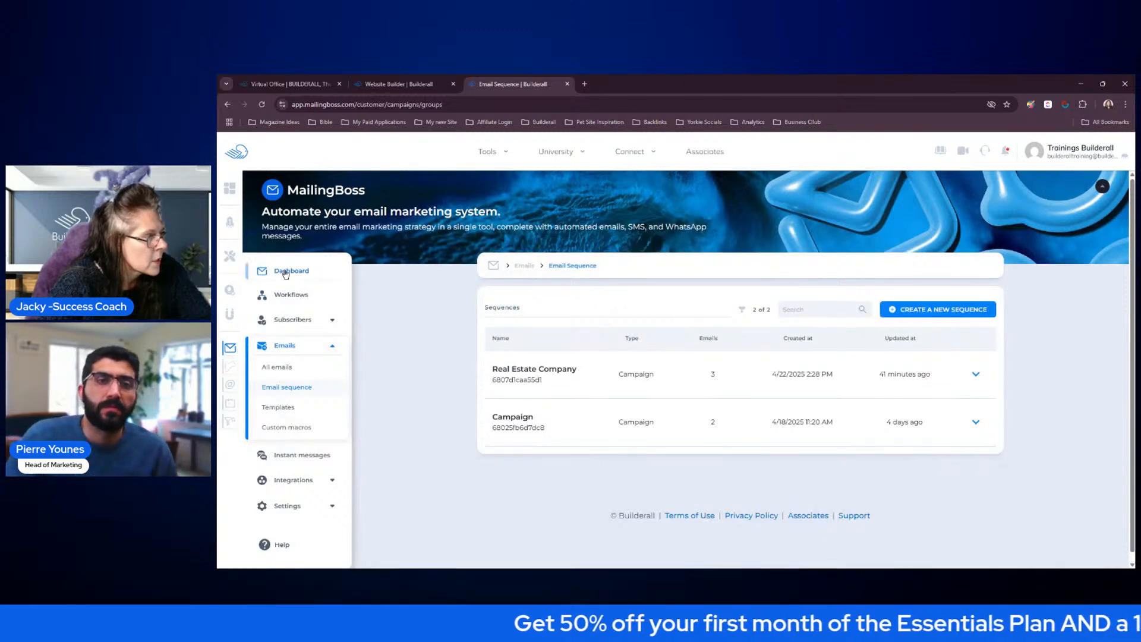
# Create a new workflow with an On subscribed at trigger for any form of the Real Estate Company list
pyautogui.click(290, 295)
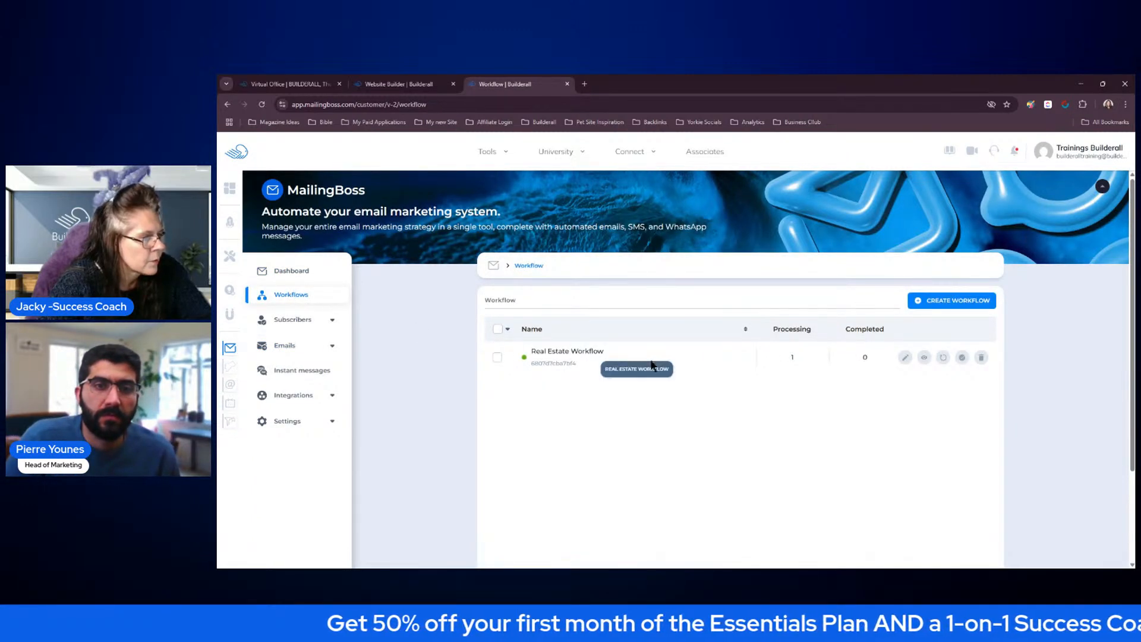
pyautogui.click(916, 306)
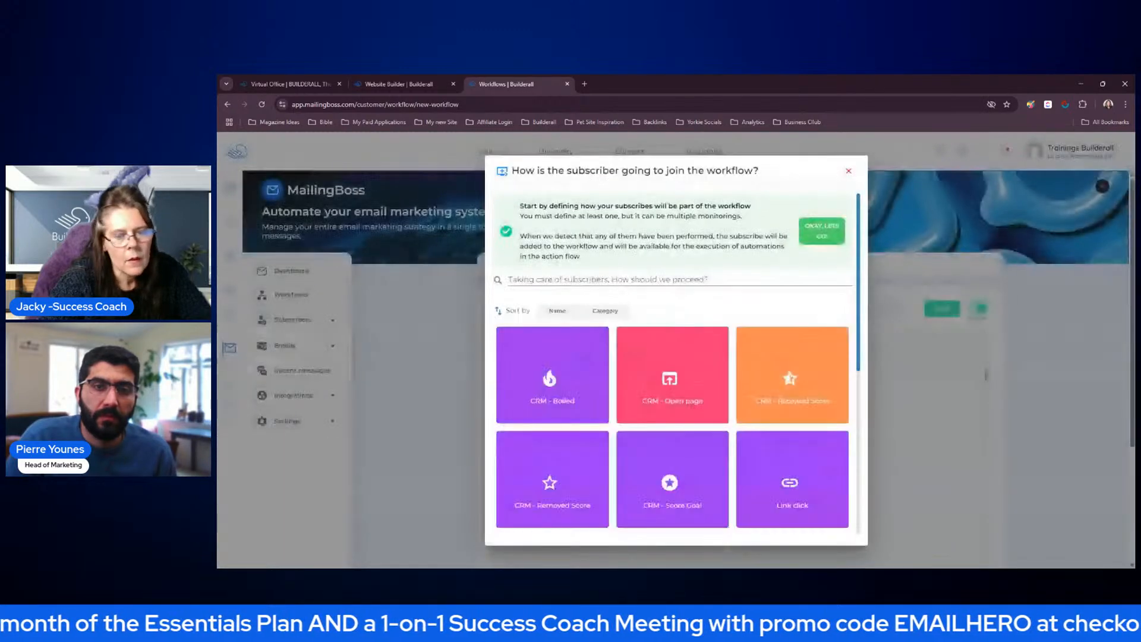
pyautogui.moveTo(858, 299); pyautogui.dragTo(861, 394)
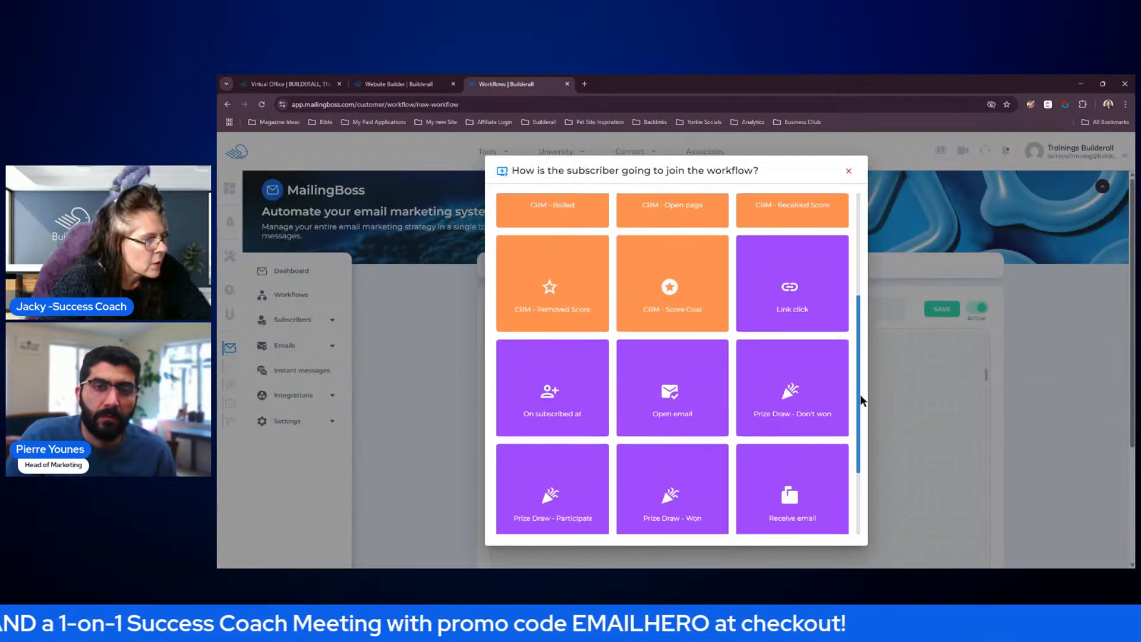
pyautogui.click(556, 393)
pyautogui.click(491, 287)
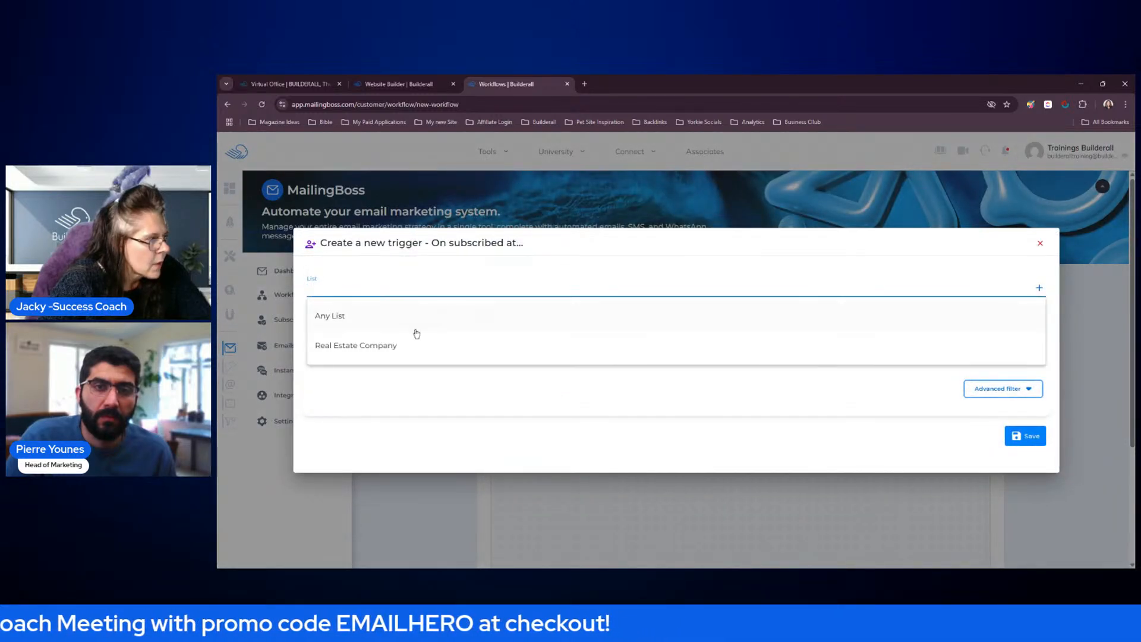
pyautogui.click(389, 343)
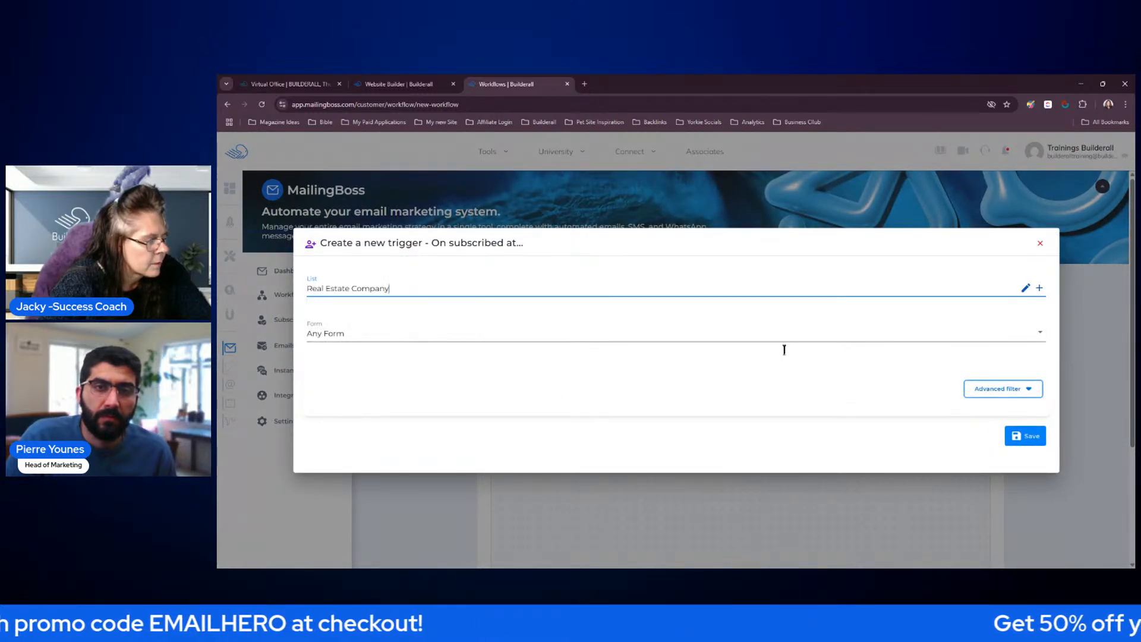
pyautogui.click(1019, 435)
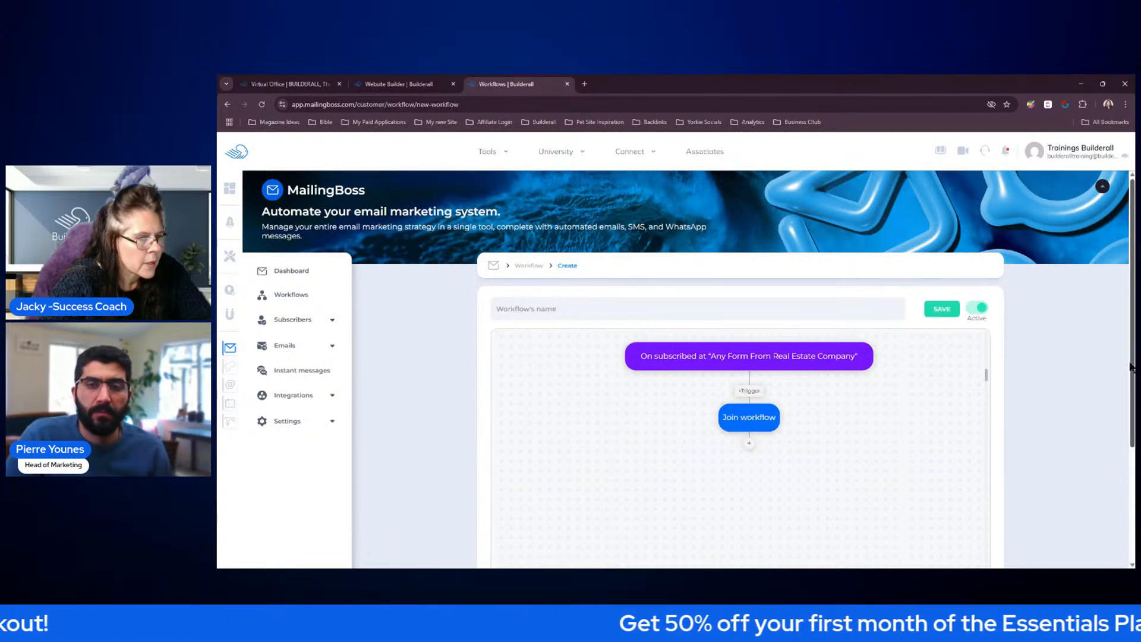
# Add a Send campaign action after Join workflow and choose the Sell Home (draft) campaign
pyautogui.scroll(-1, 684, 368)
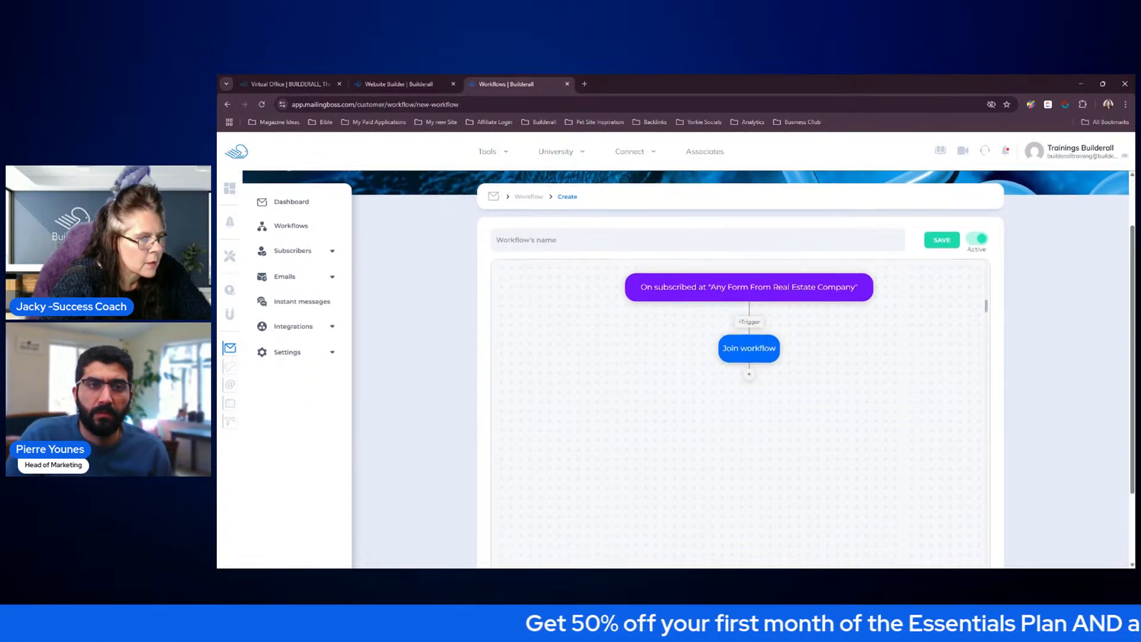
pyautogui.click(749, 378)
pyautogui.scroll(6, 554, 290)
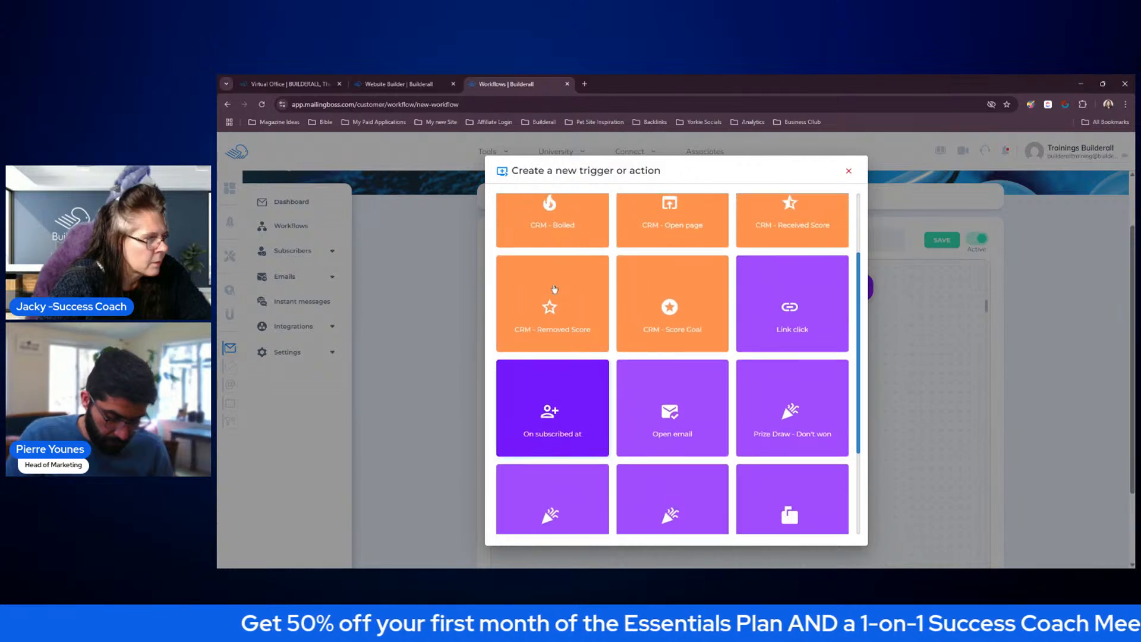
pyautogui.click(552, 284)
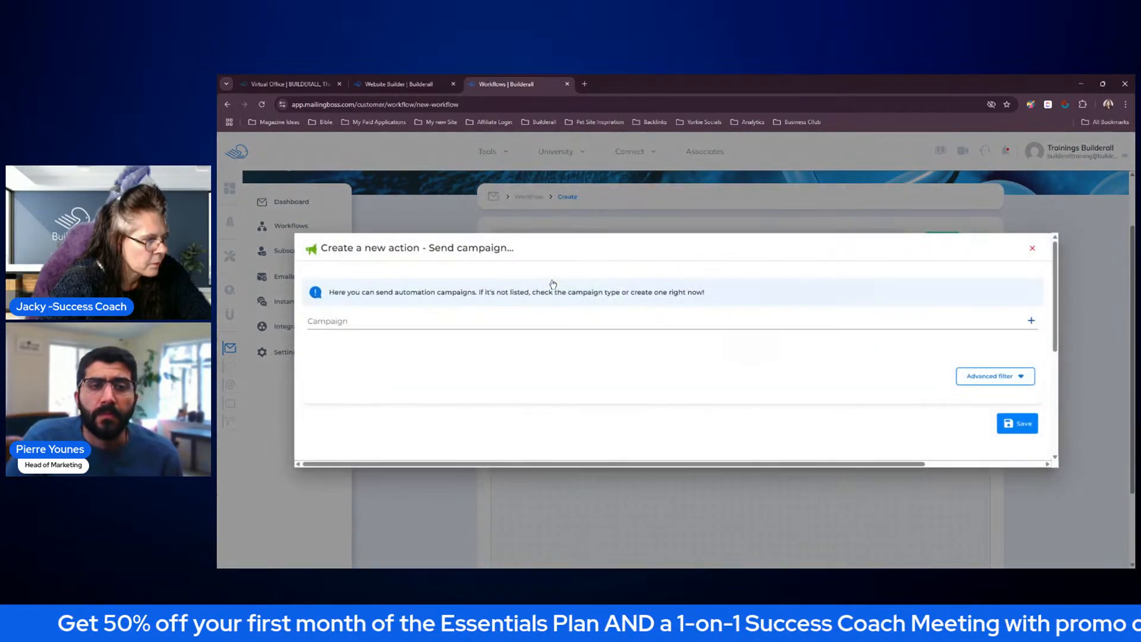
pyautogui.click(544, 324)
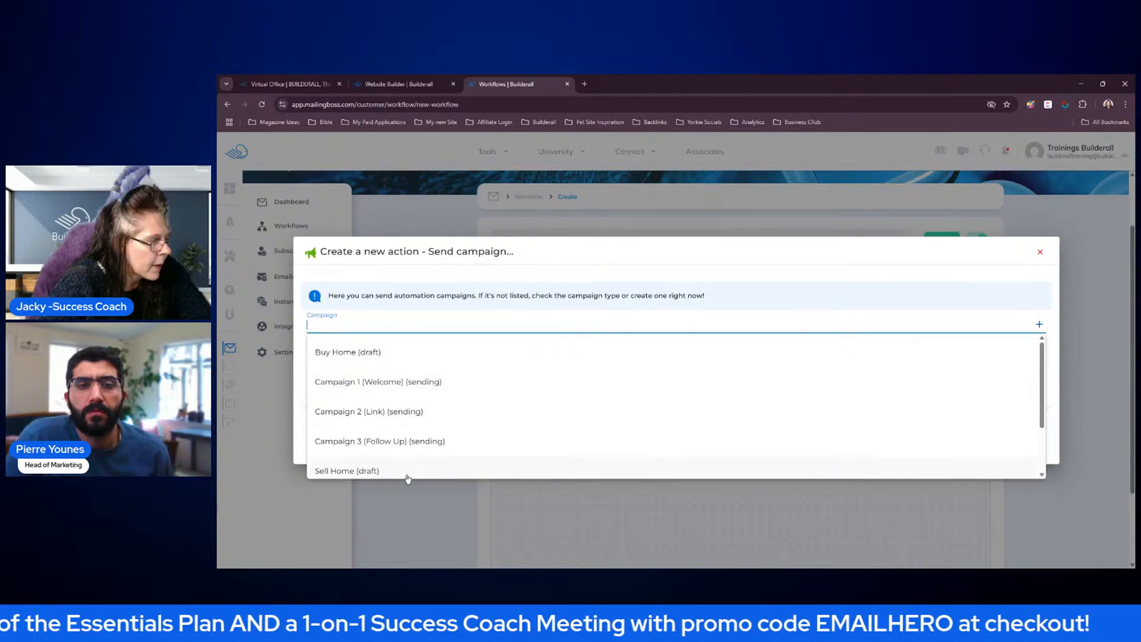
pyautogui.click(377, 470)
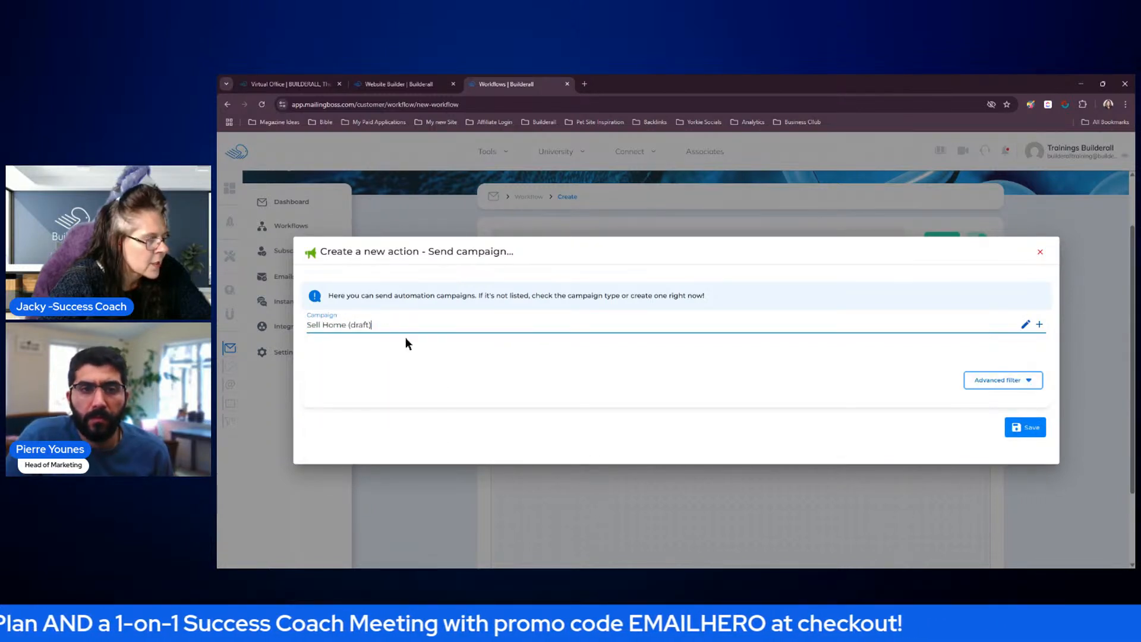
# Add an advanced filter of UTM is equal to sellhome to the Sell Home campaign action and save the action
pyautogui.click(1019, 385)
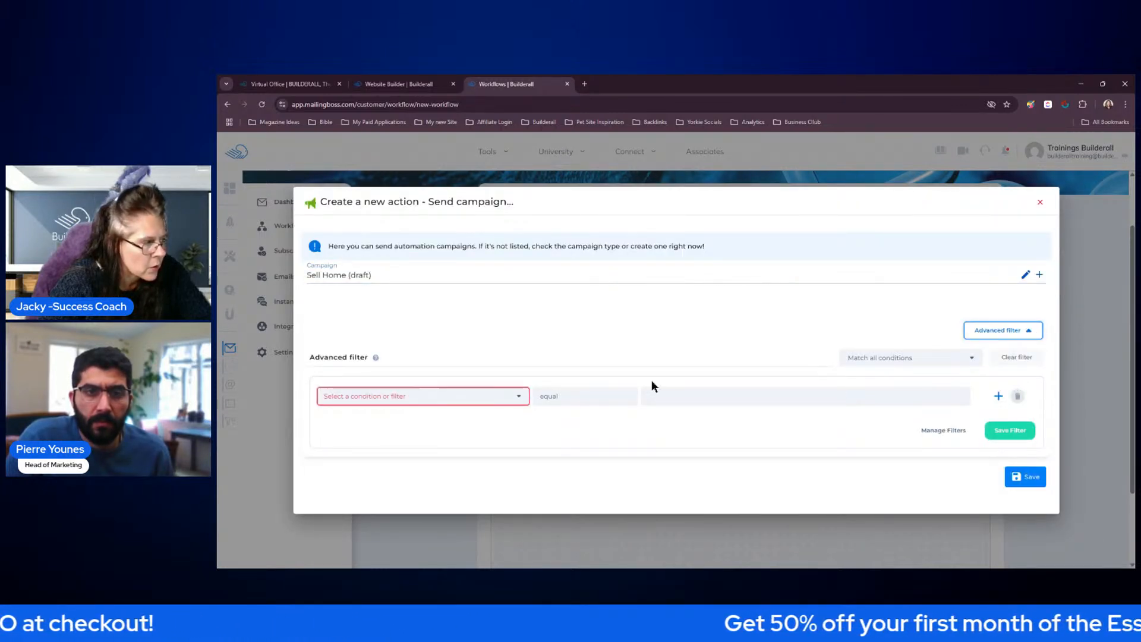
pyautogui.click(510, 396)
pyautogui.scroll(-2, 701, 356)
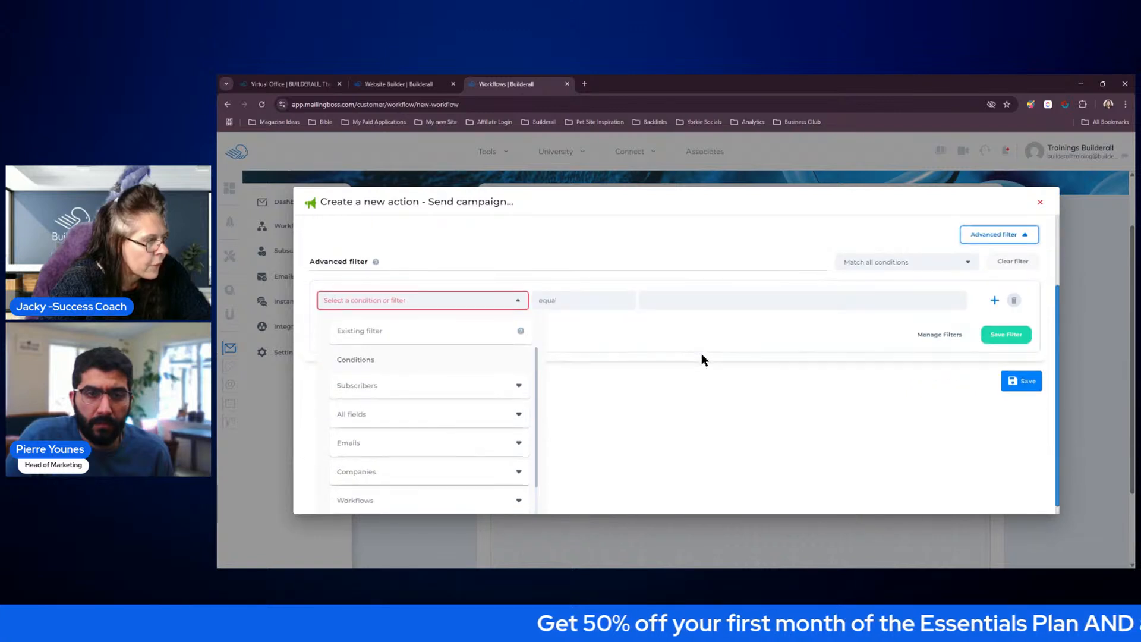
pyautogui.click(402, 426)
pyautogui.scroll(-3, 423, 466)
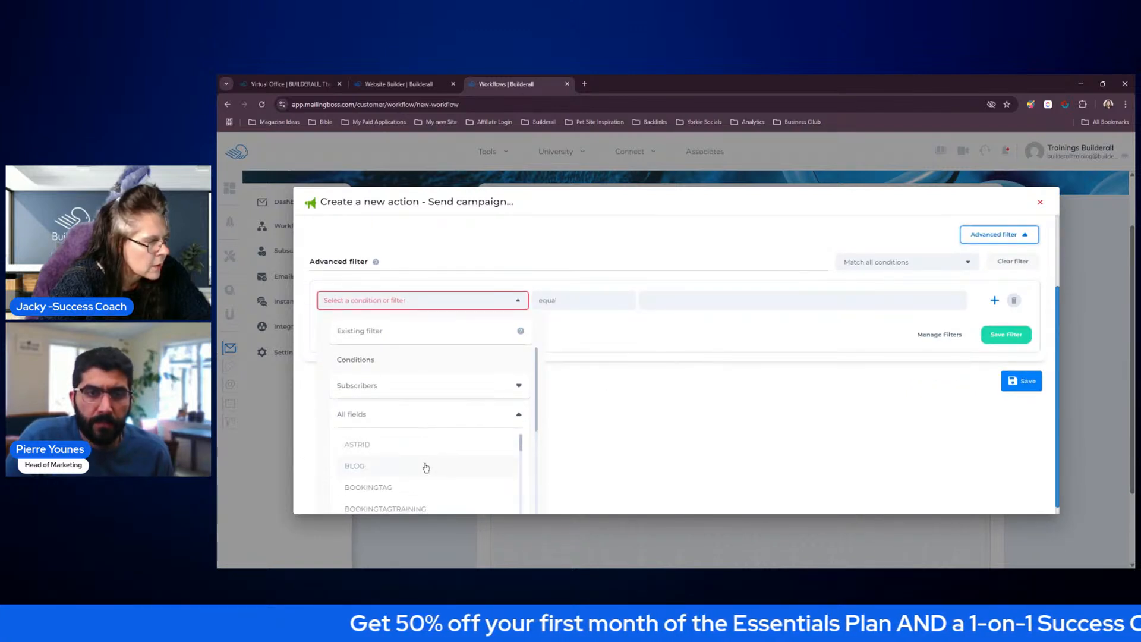
pyautogui.scroll(-10, 430, 465)
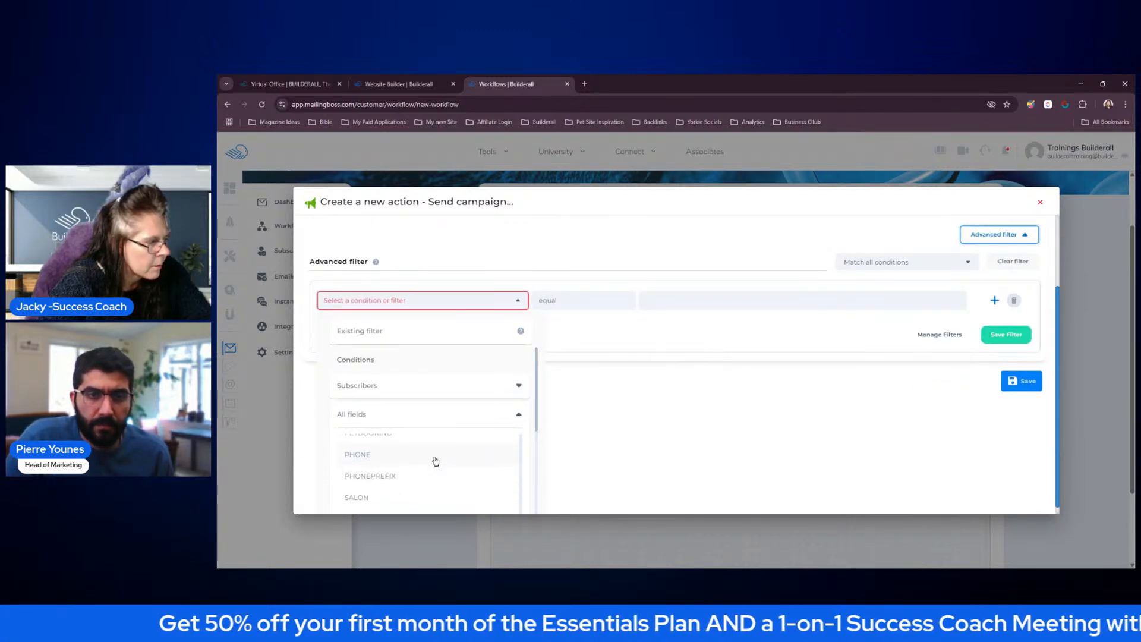
pyautogui.scroll(-6, 436, 461)
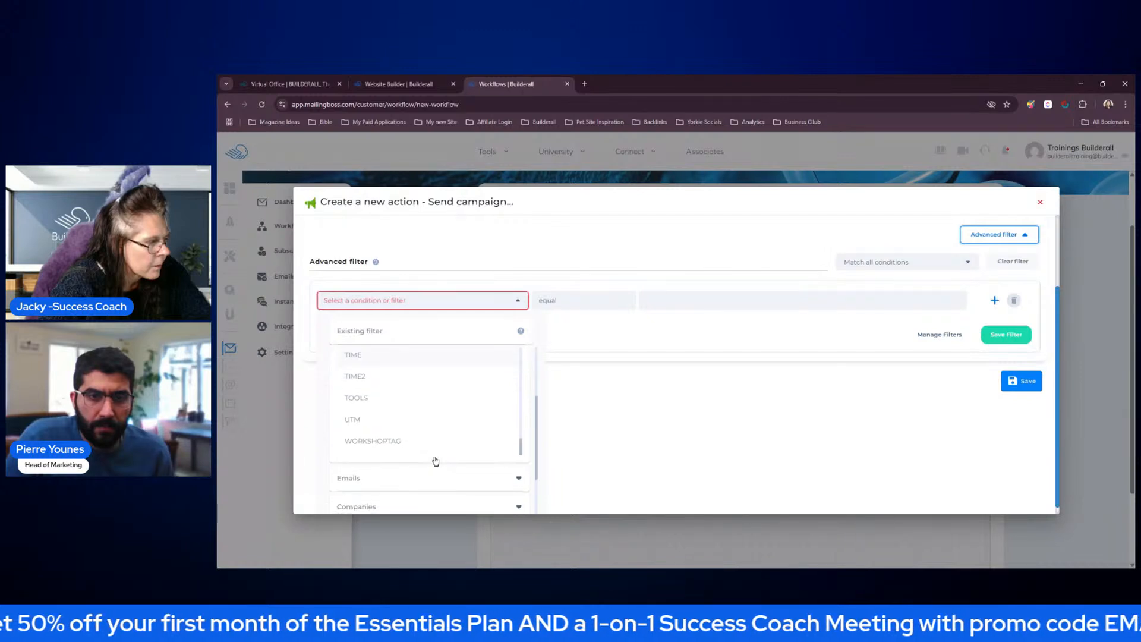
pyautogui.click(383, 422)
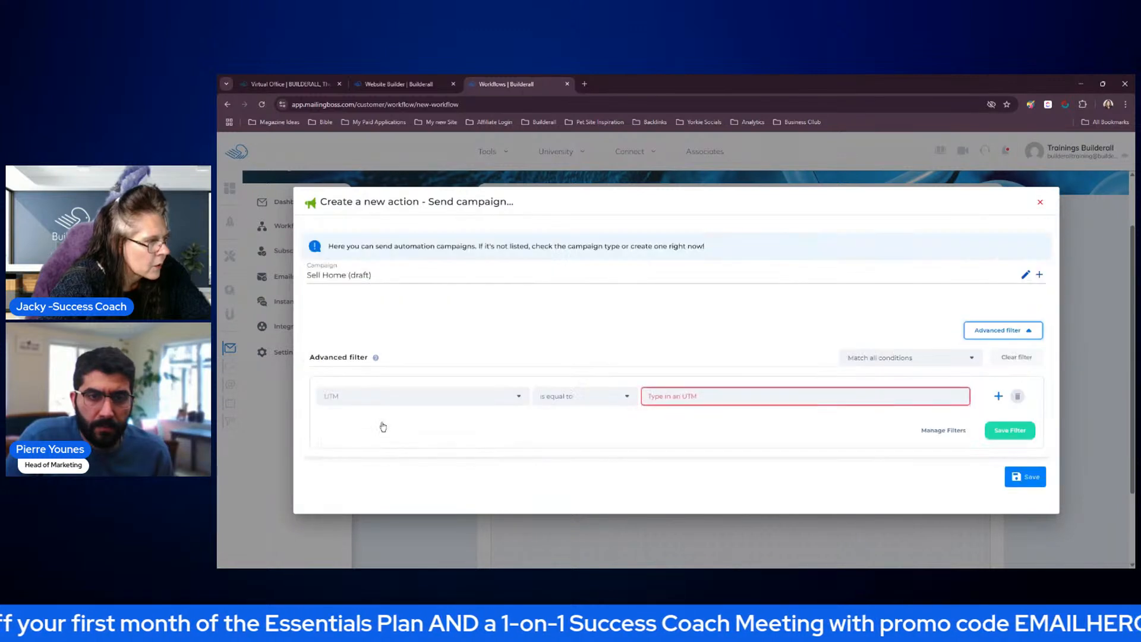
pyautogui.click(697, 396)
pyautogui.write('sellhome')
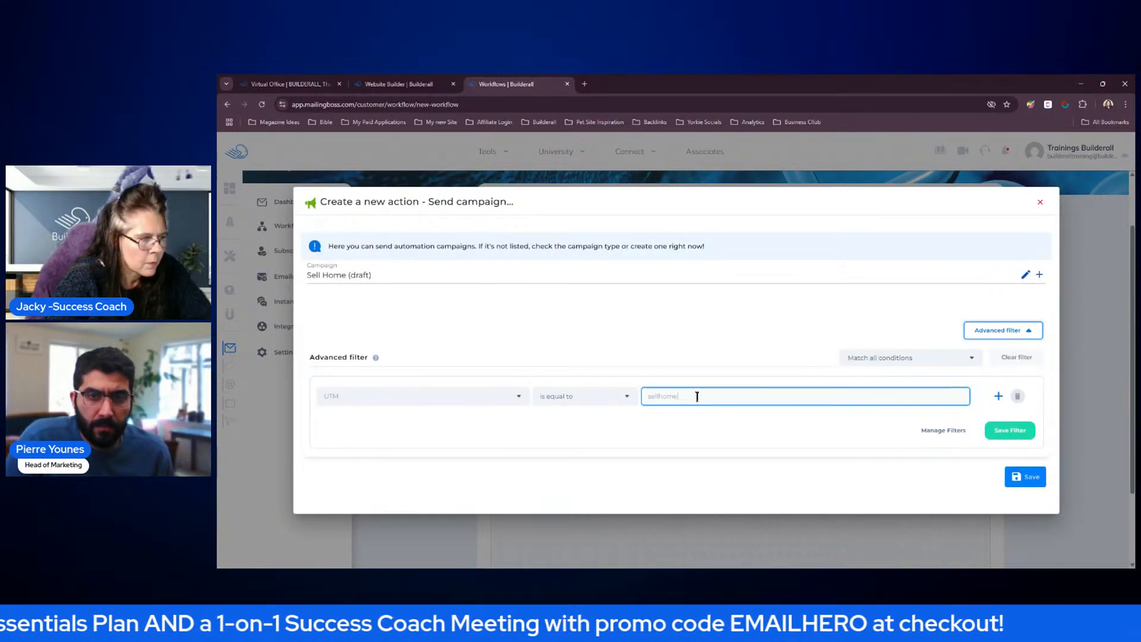
pyautogui.click(1025, 477)
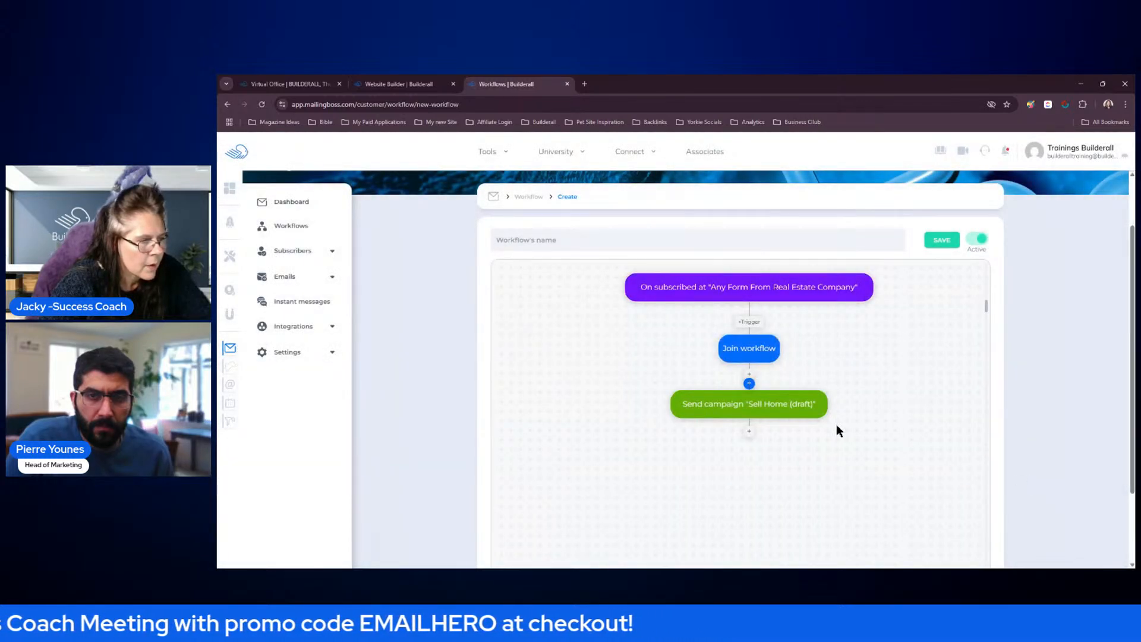
# Move the Sell Home action aside and add a second Send campaign action after Join workflow, choosing the Buy Home (draft) campaign
pyautogui.moveTo(771, 403); pyautogui.dragTo(624, 422)
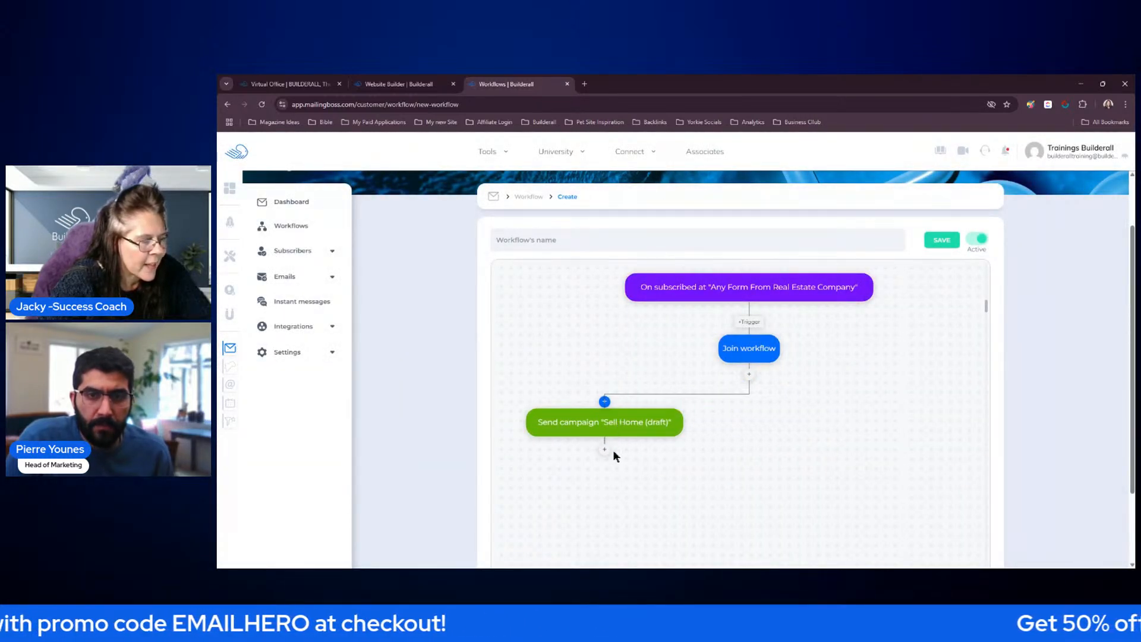
pyautogui.click(750, 378)
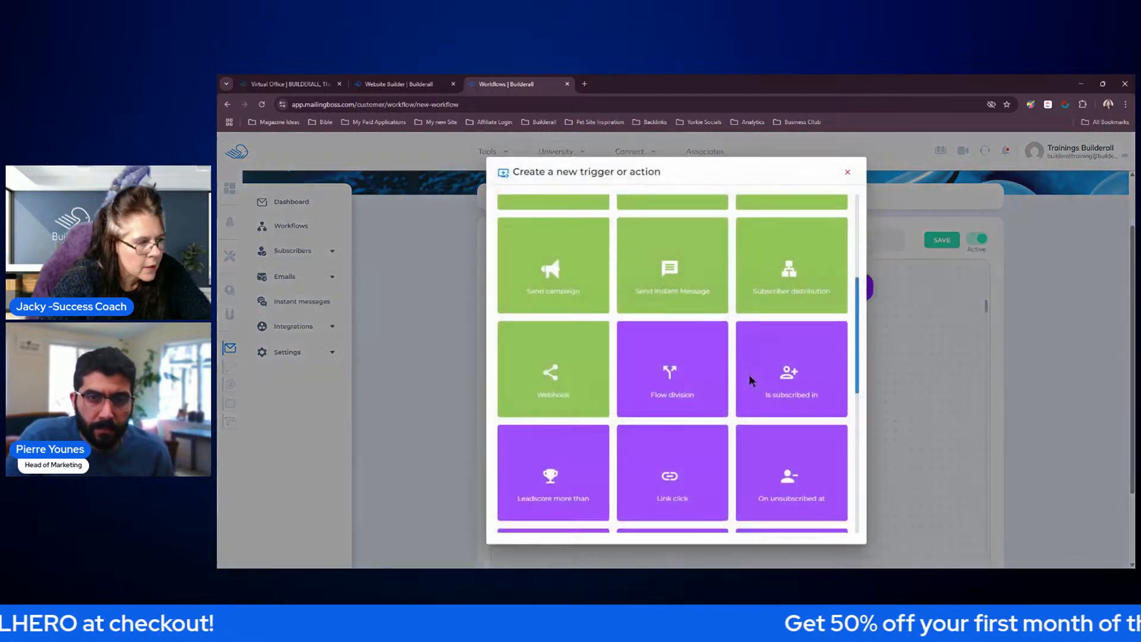
pyautogui.click(570, 274)
pyautogui.click(559, 323)
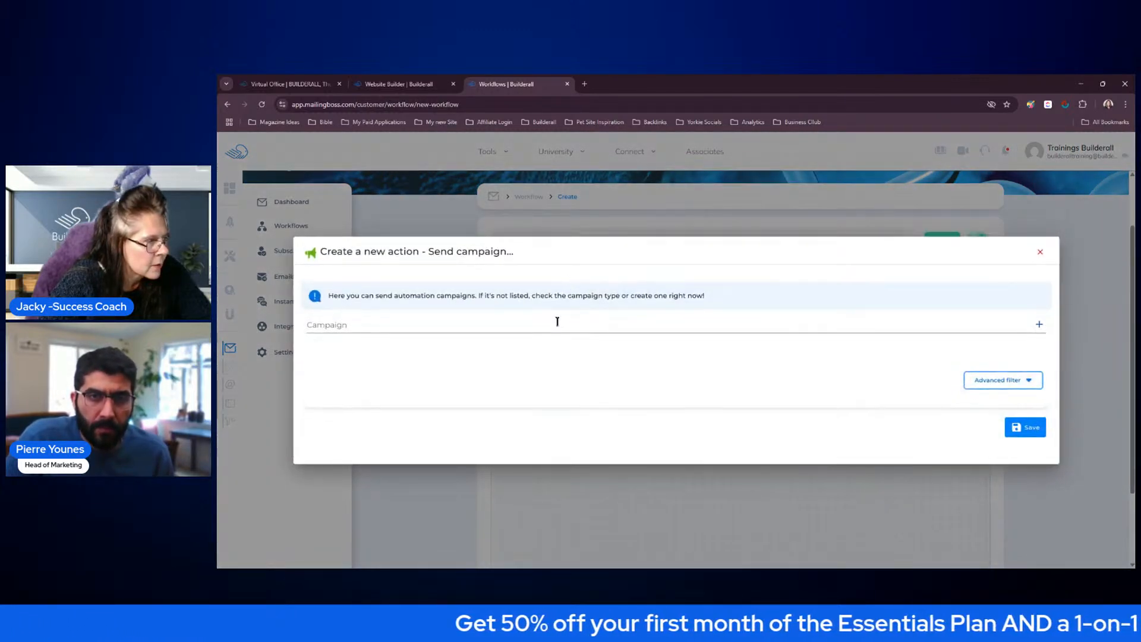
pyautogui.scroll(-1, 564, 400)
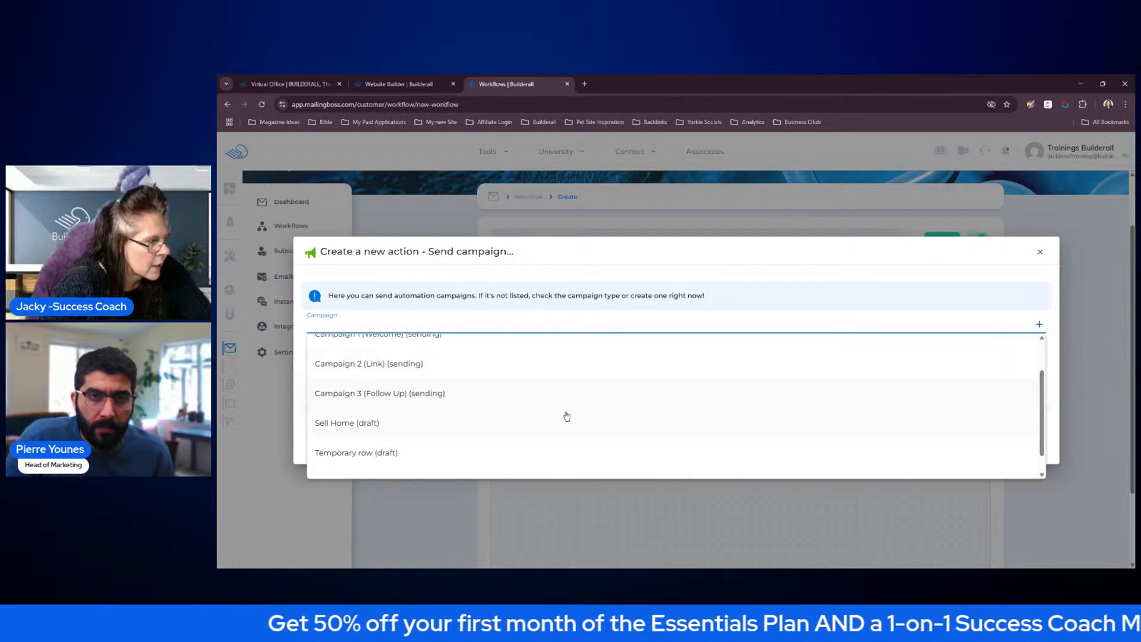
pyautogui.scroll(-1, 575, 412)
pyautogui.scroll(2, 575, 413)
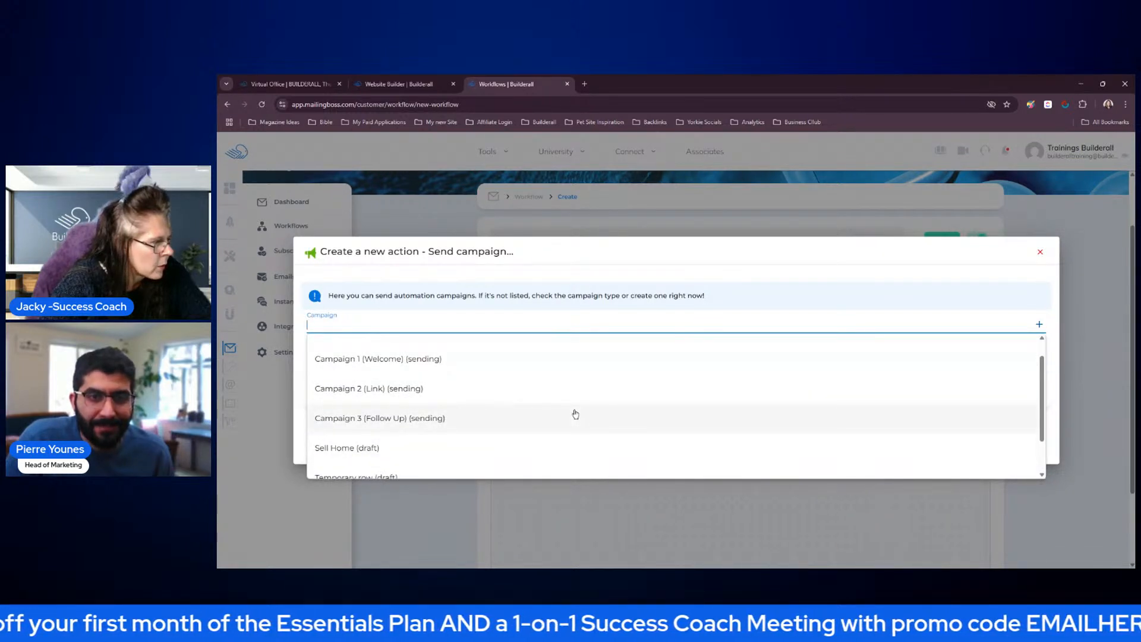
pyautogui.scroll(-2, 576, 414)
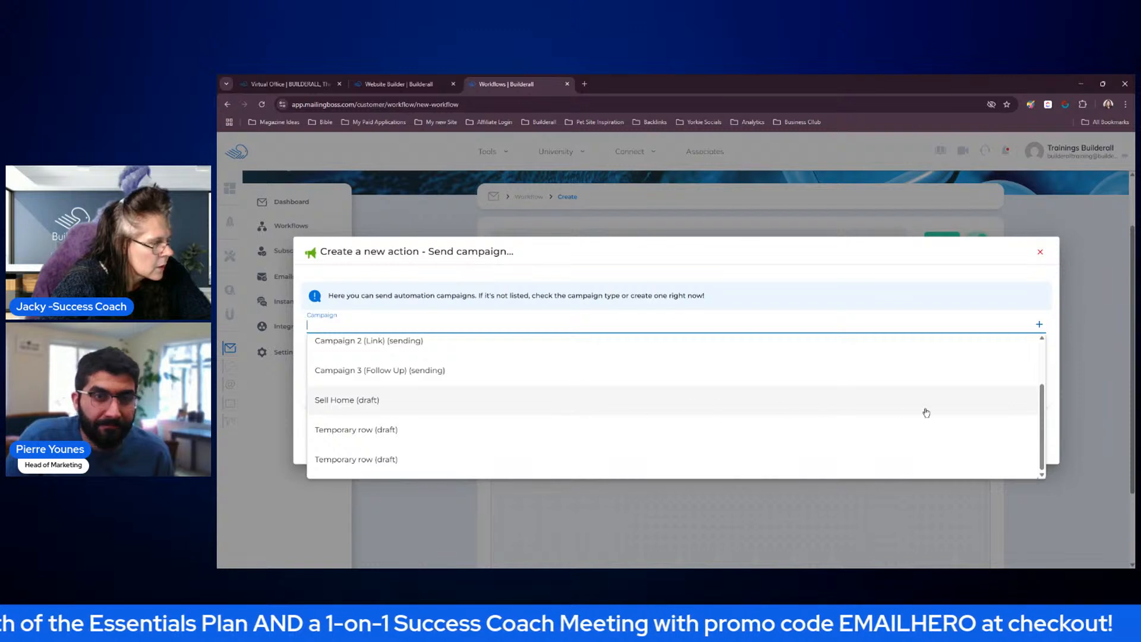
pyautogui.moveTo(1036, 407); pyautogui.dragTo(1037, 366)
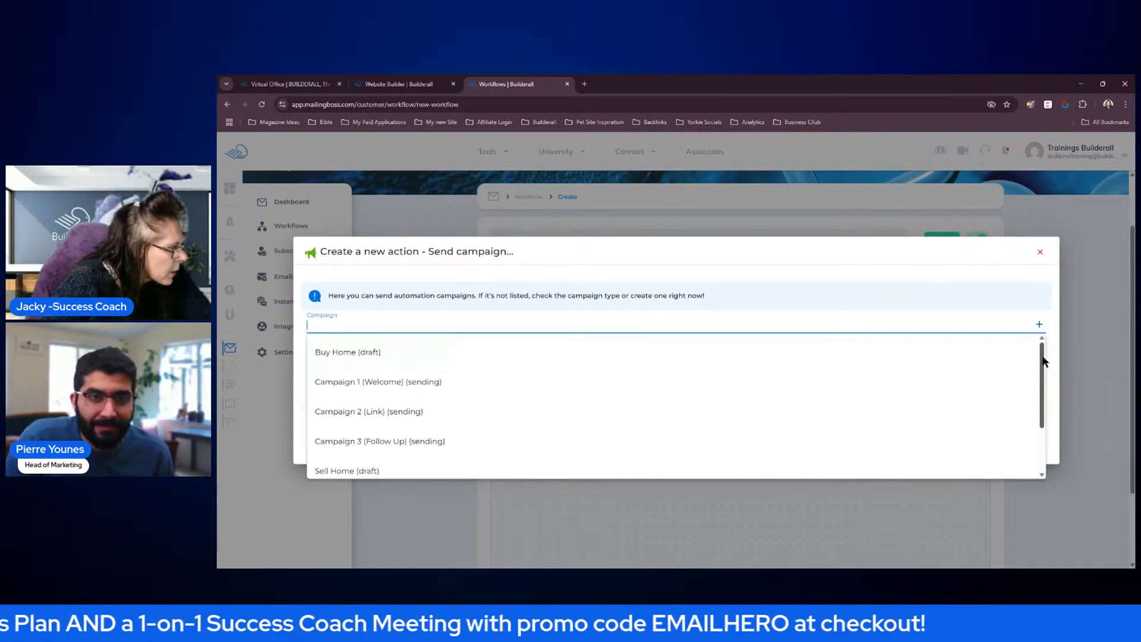
pyautogui.click(431, 353)
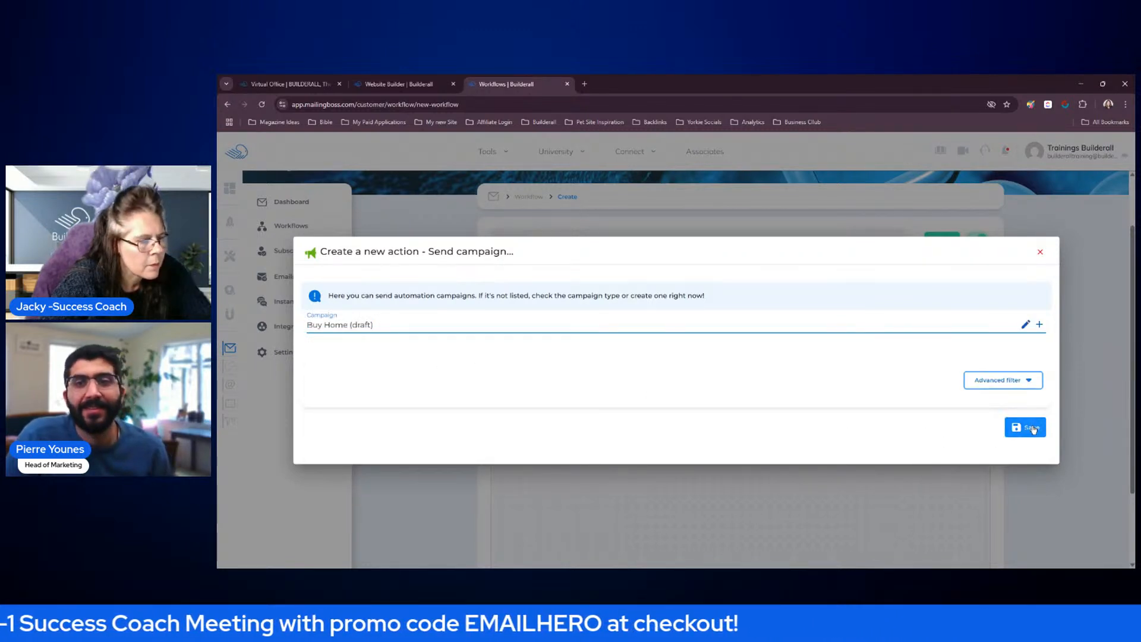
# Add an advanced filter of UTM is equal to buyhome to the Buy Home campaign action and save the action
pyautogui.click(1027, 380)
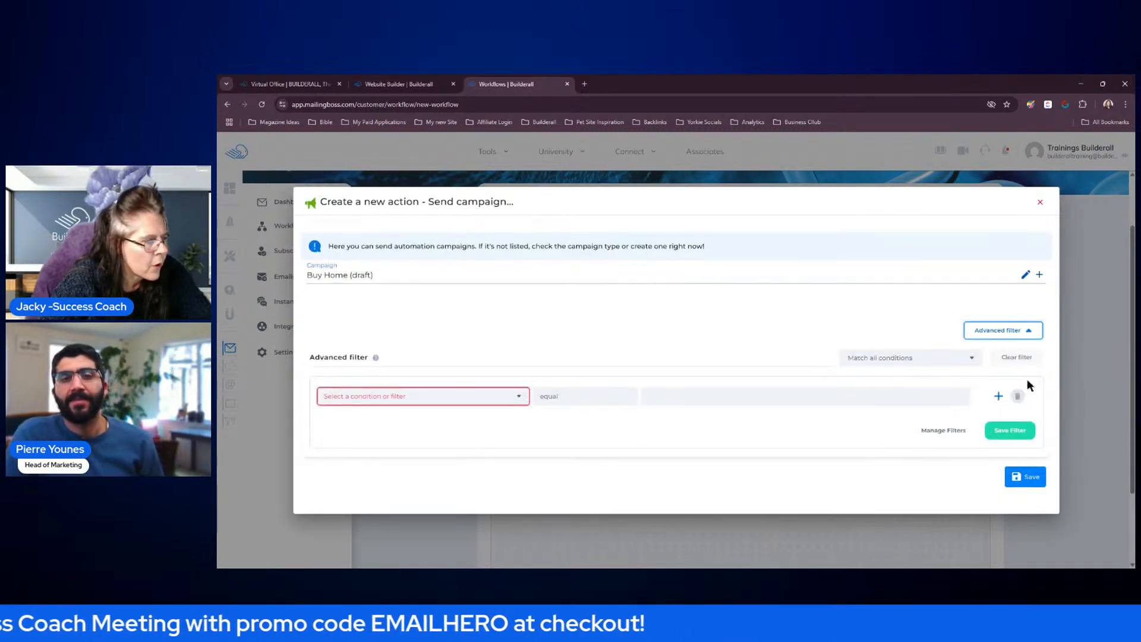
pyautogui.click(517, 397)
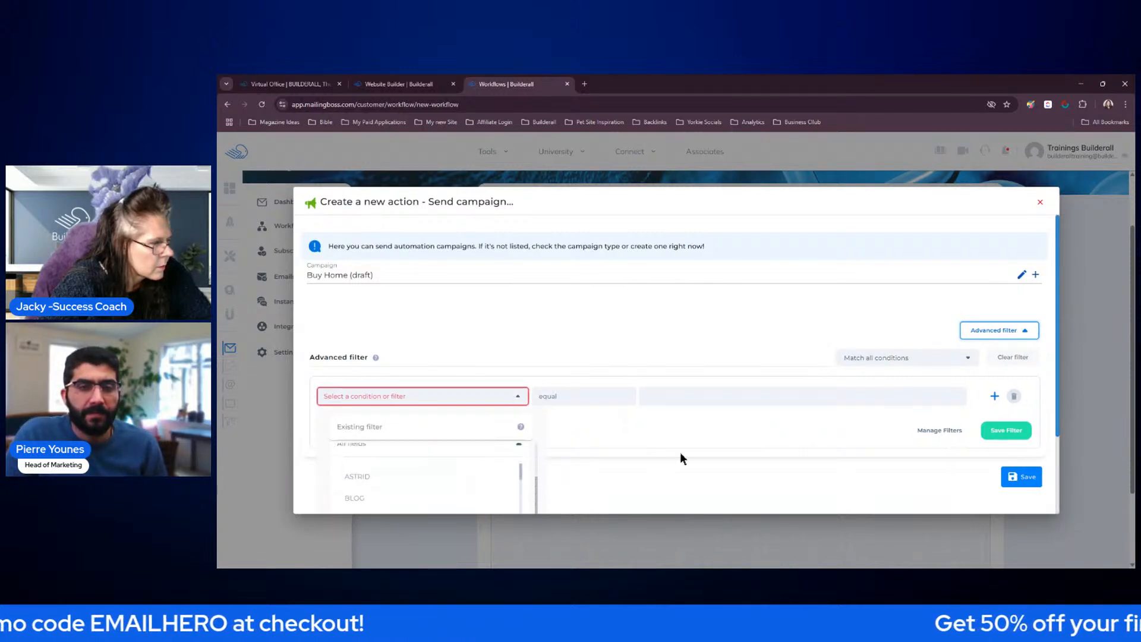
pyautogui.moveTo(1061, 380); pyautogui.dragTo(1060, 458)
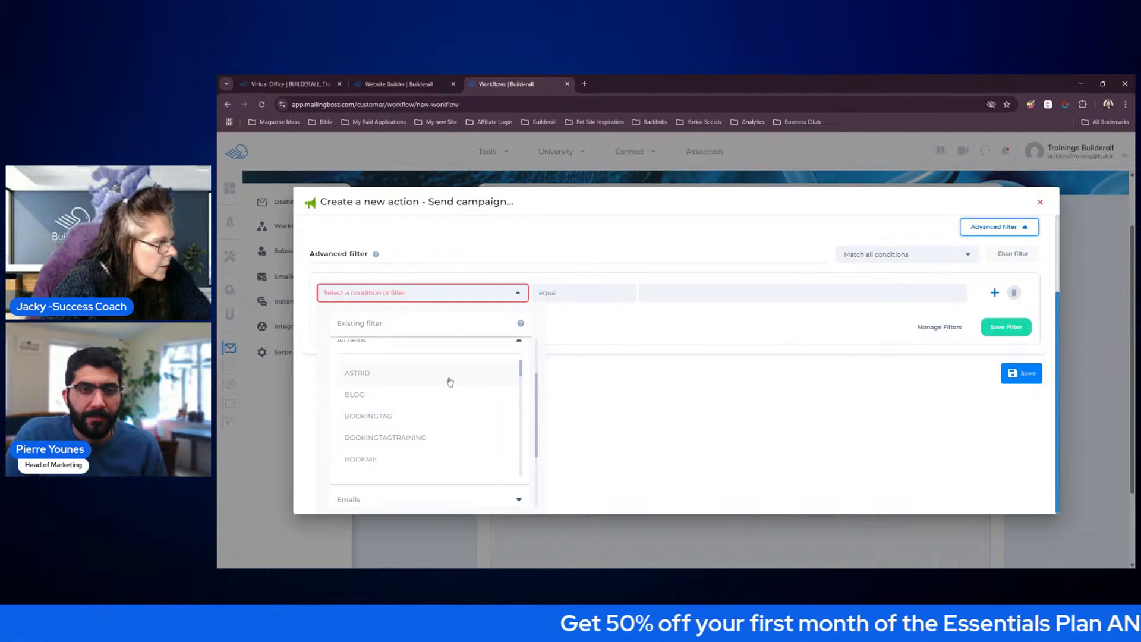
pyautogui.scroll(-3, 446, 402)
pyautogui.scroll(-10, 446, 402)
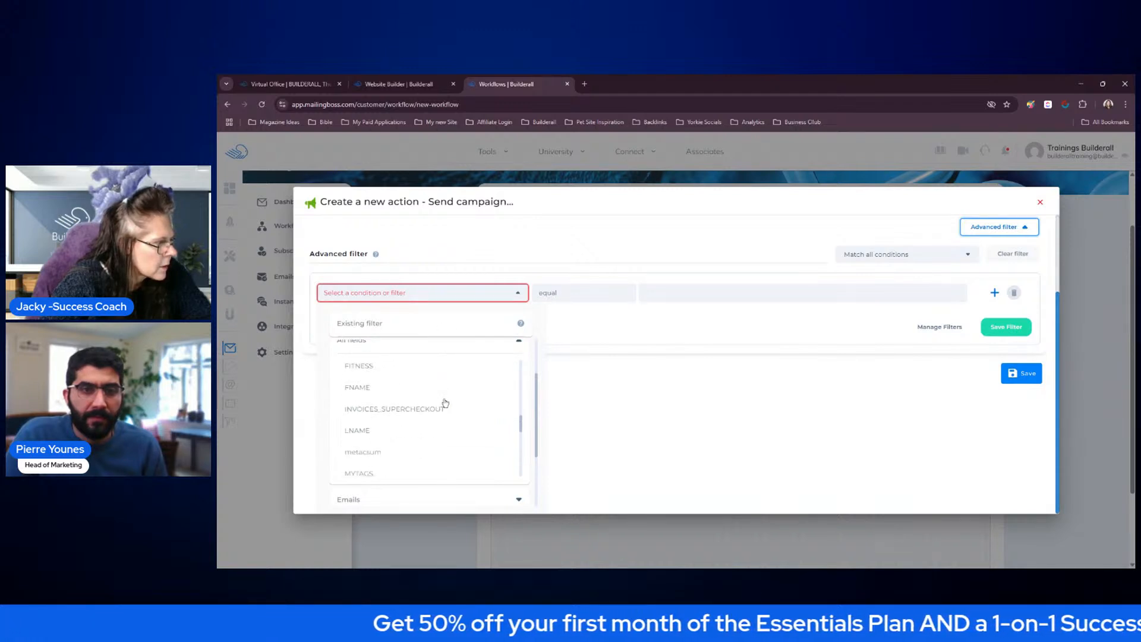
pyautogui.scroll(-3, 445, 402)
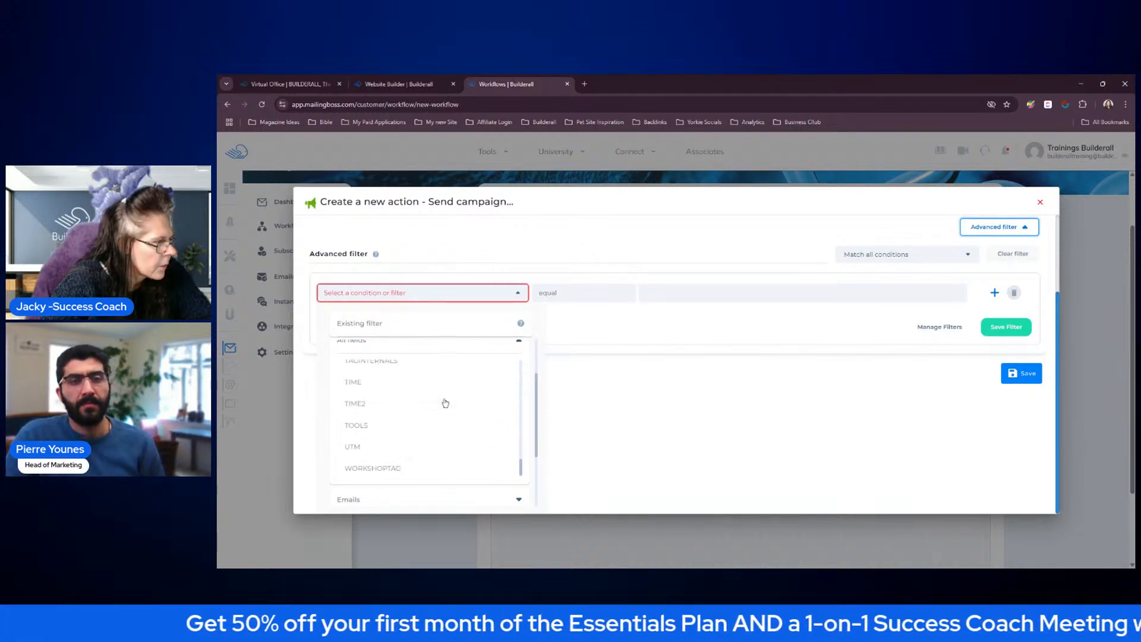
pyautogui.click(434, 419)
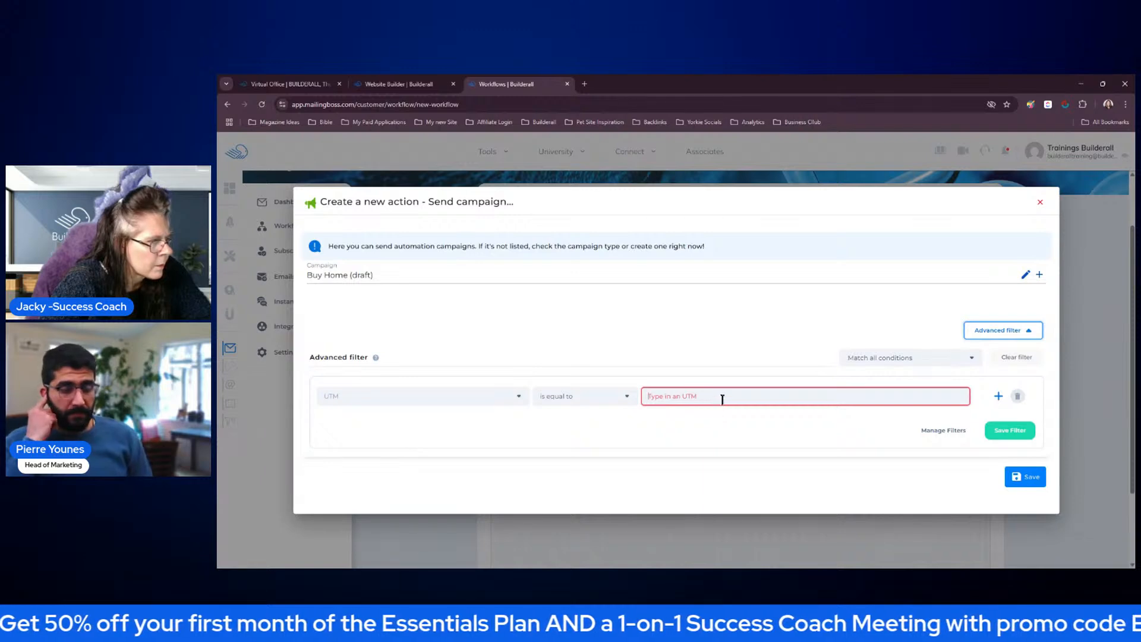
pyautogui.click(722, 397)
pyautogui.write('buyhome')
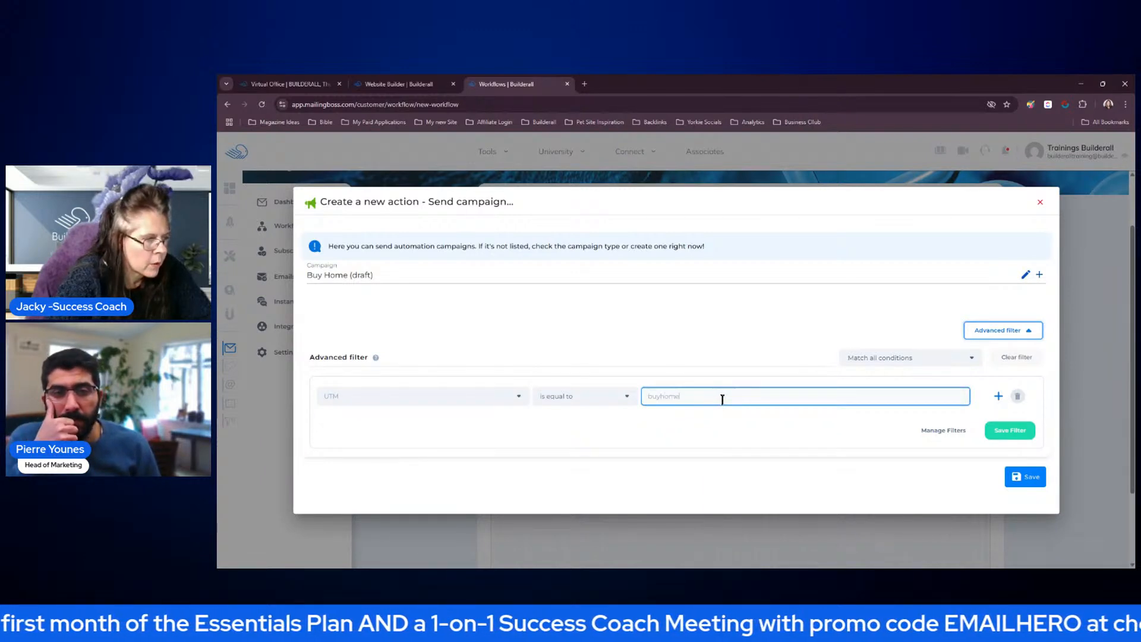
pyautogui.click(1017, 475)
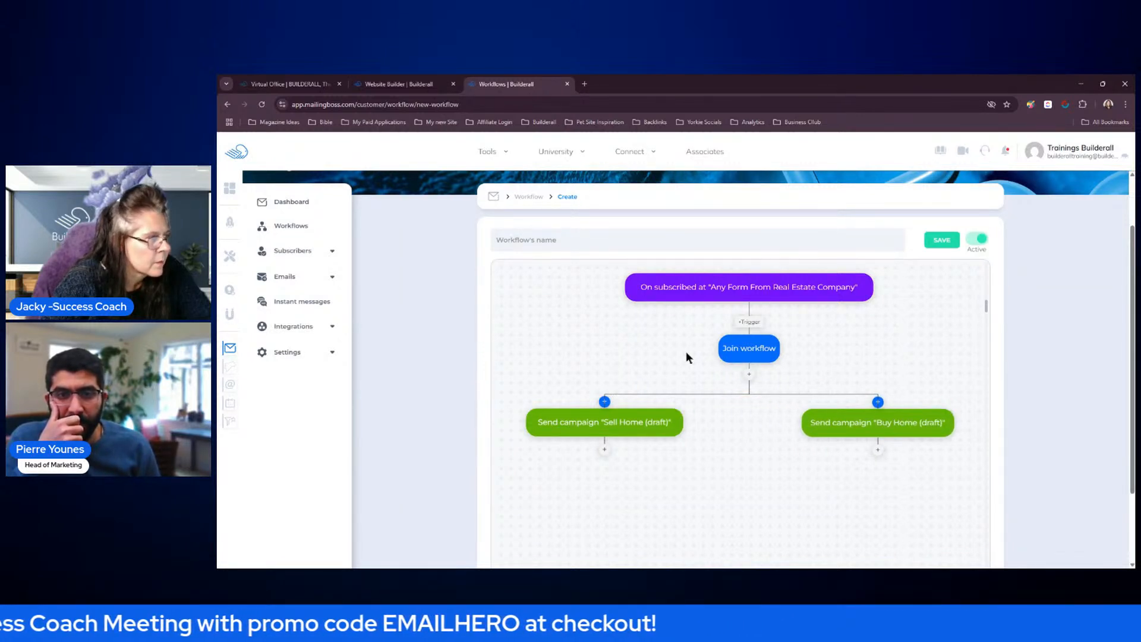
# Name the workflow Real Estate UTM and save it
pyautogui.click(609, 239)
pyautogui.write('Real Estate UTM')
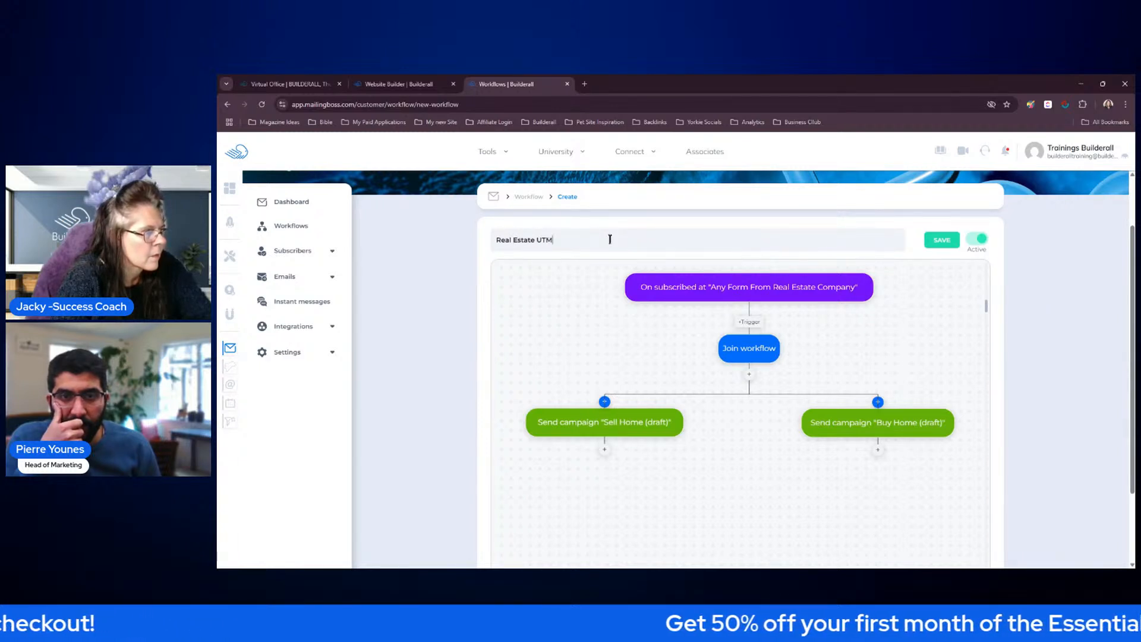
pyautogui.click(950, 238)
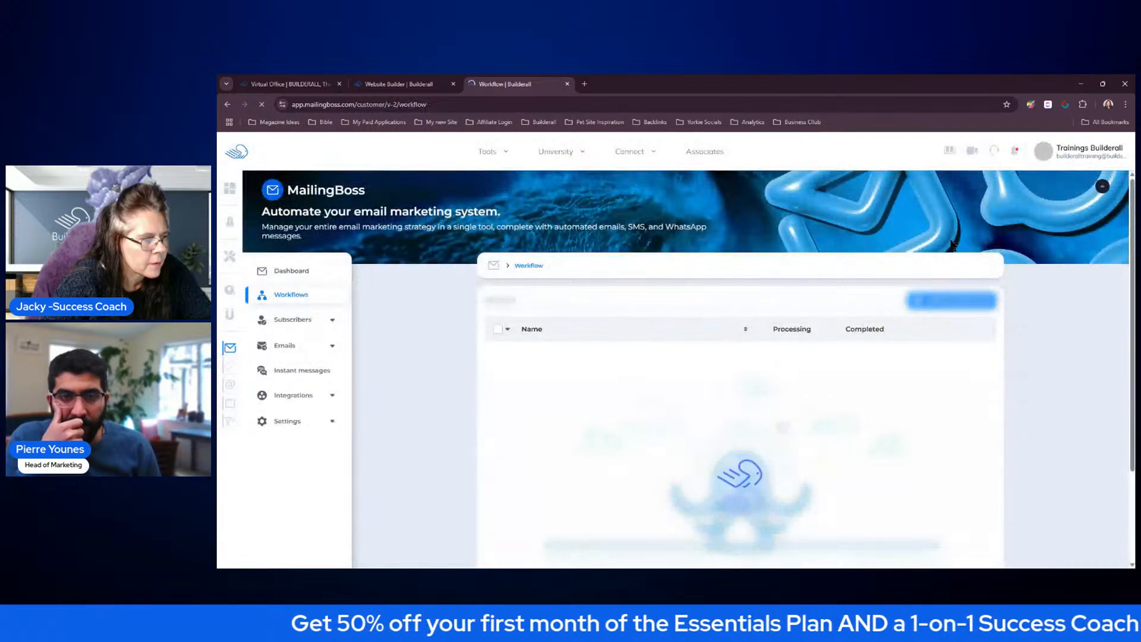